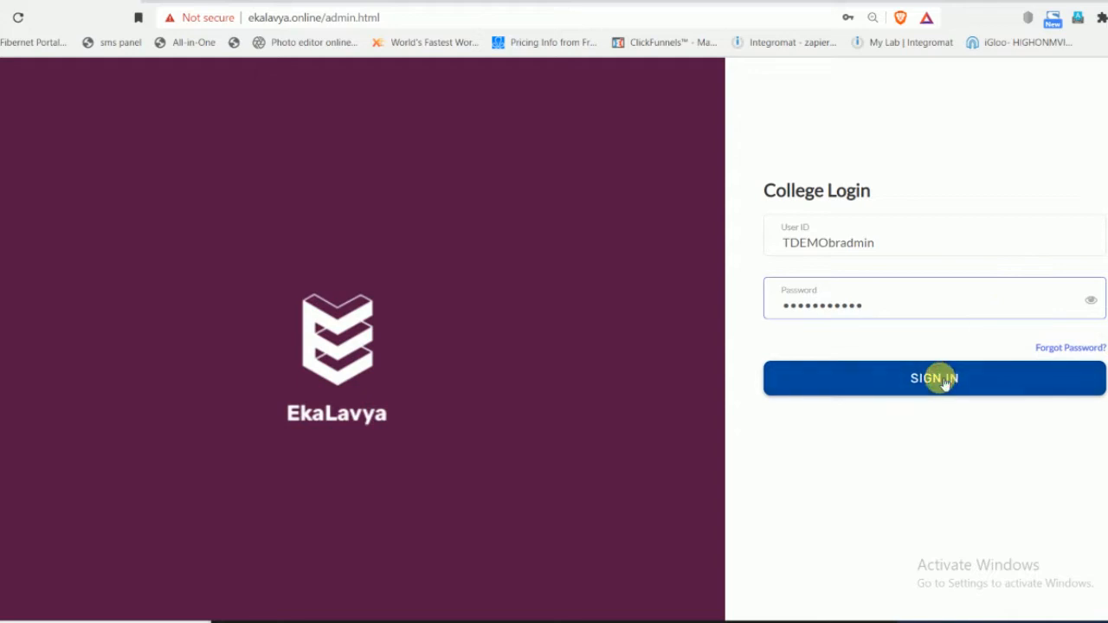
- Sign in to the college account and open the timetable template list in the institute settings
left_click(940, 379)
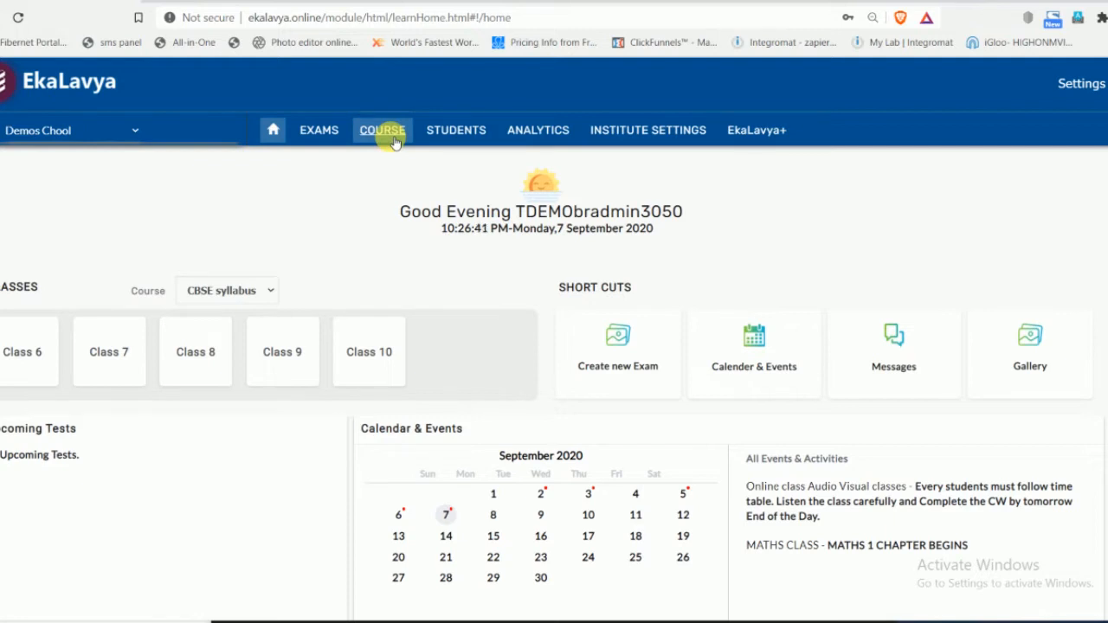
left_click(758, 130)
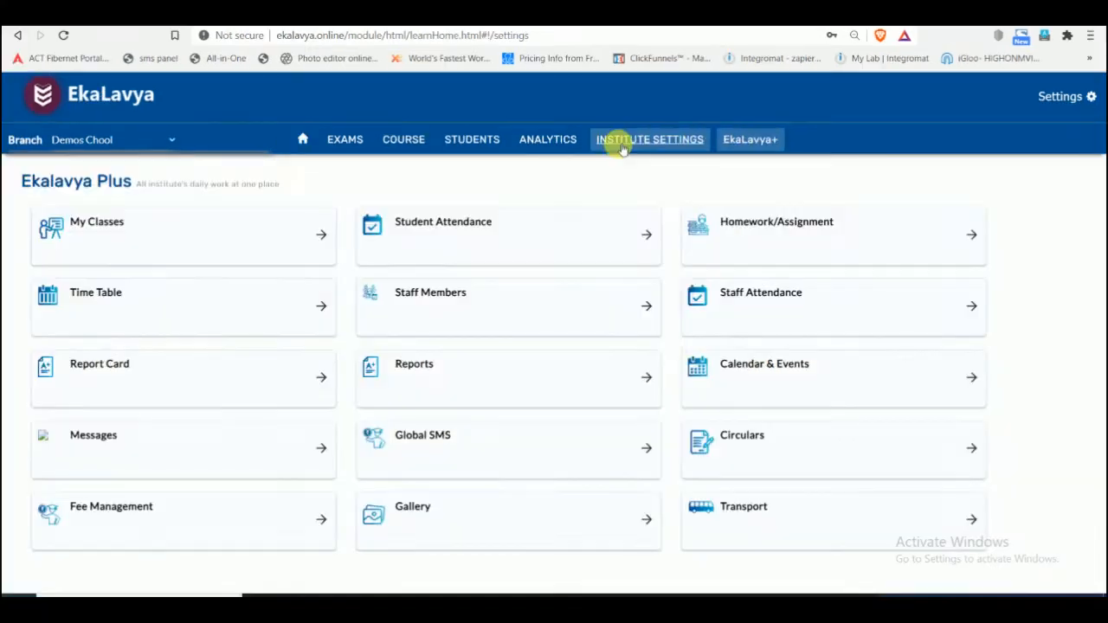
left_click(637, 131)
left_click(134, 224)
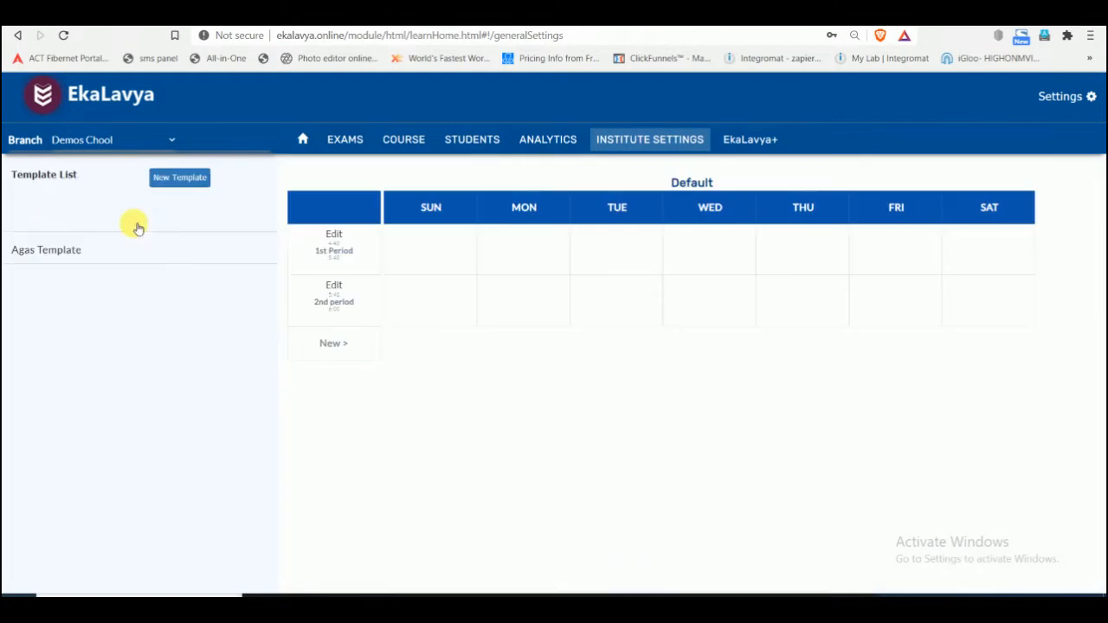
- Create a new timetable template named "3 Period Template" and remove Sunday from its days
left_click(189, 182)
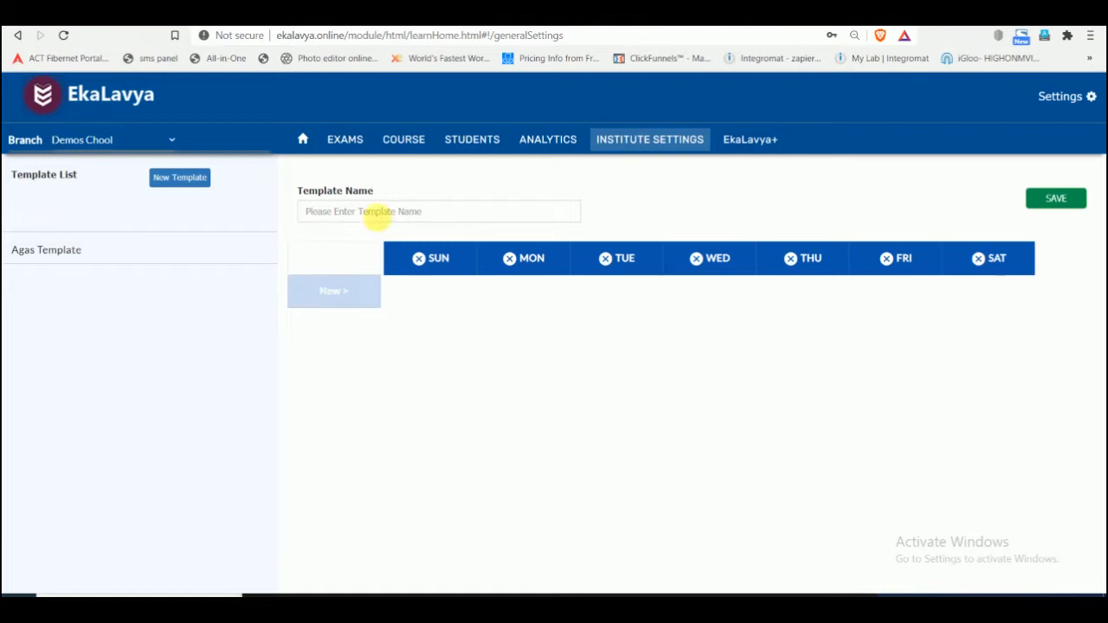
left_click(381, 217)
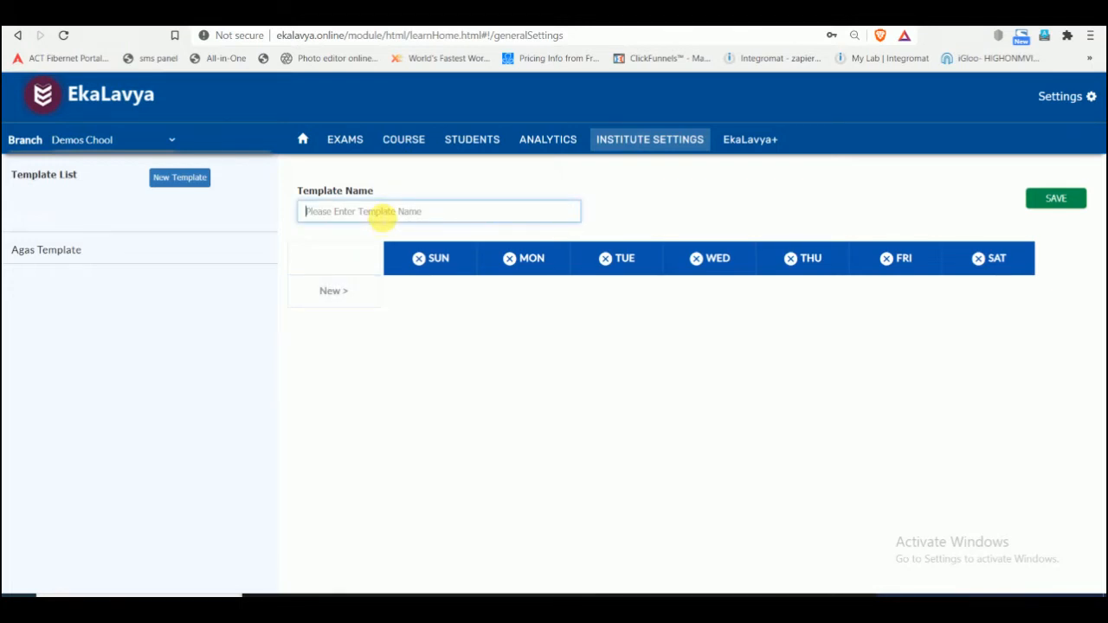
type("3")
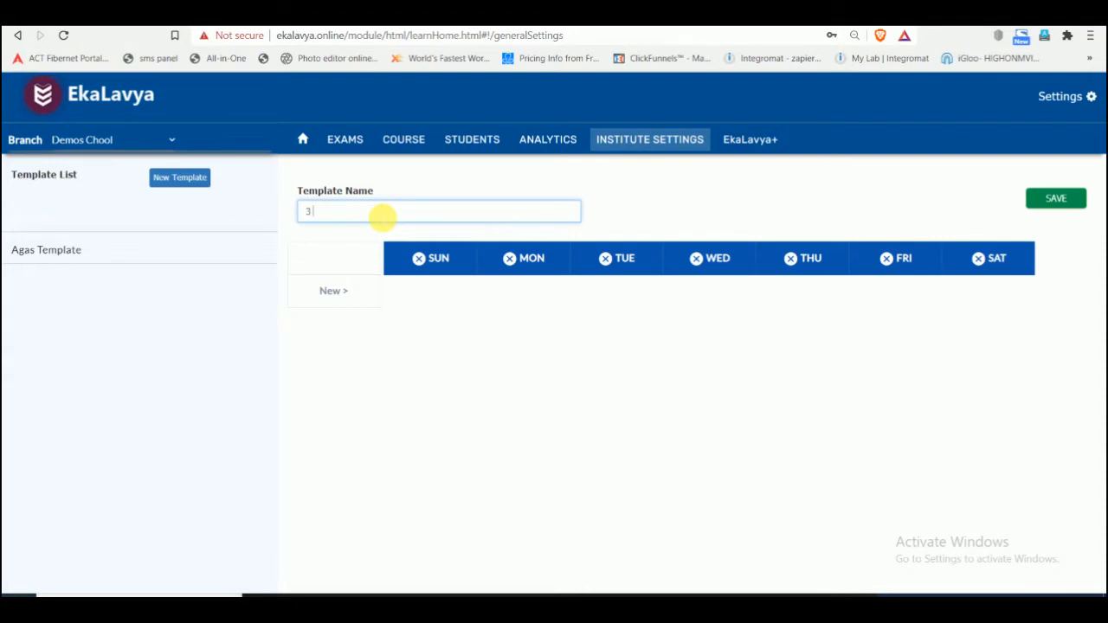
type(" Period Template")
left_click(424, 266)
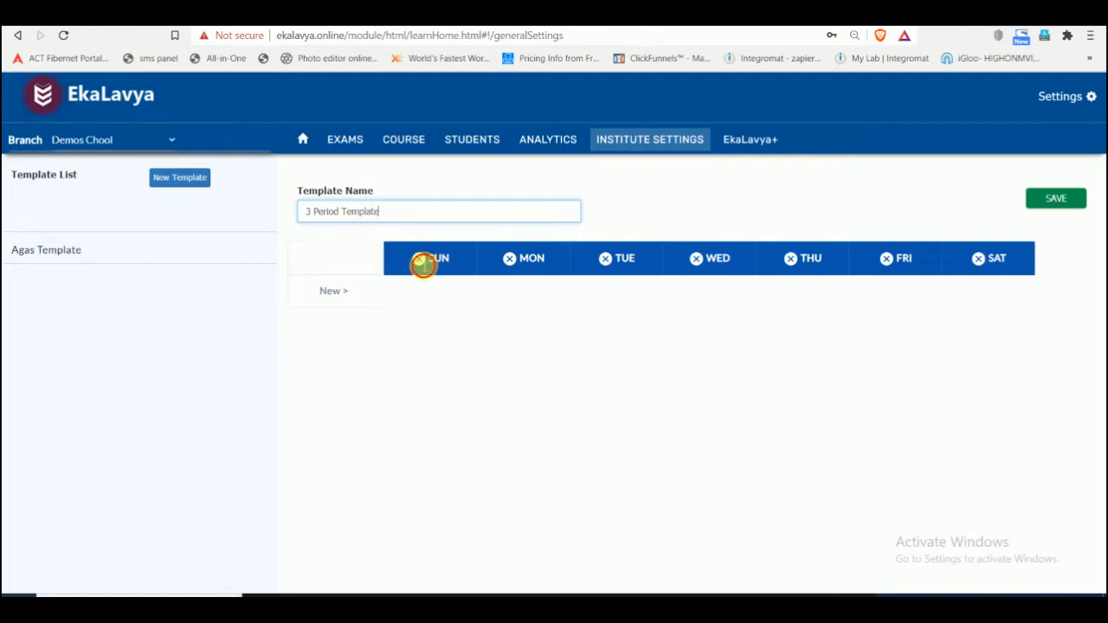
- Start a new time period named "1st Period" with a start time of 9:00
left_click(340, 301)
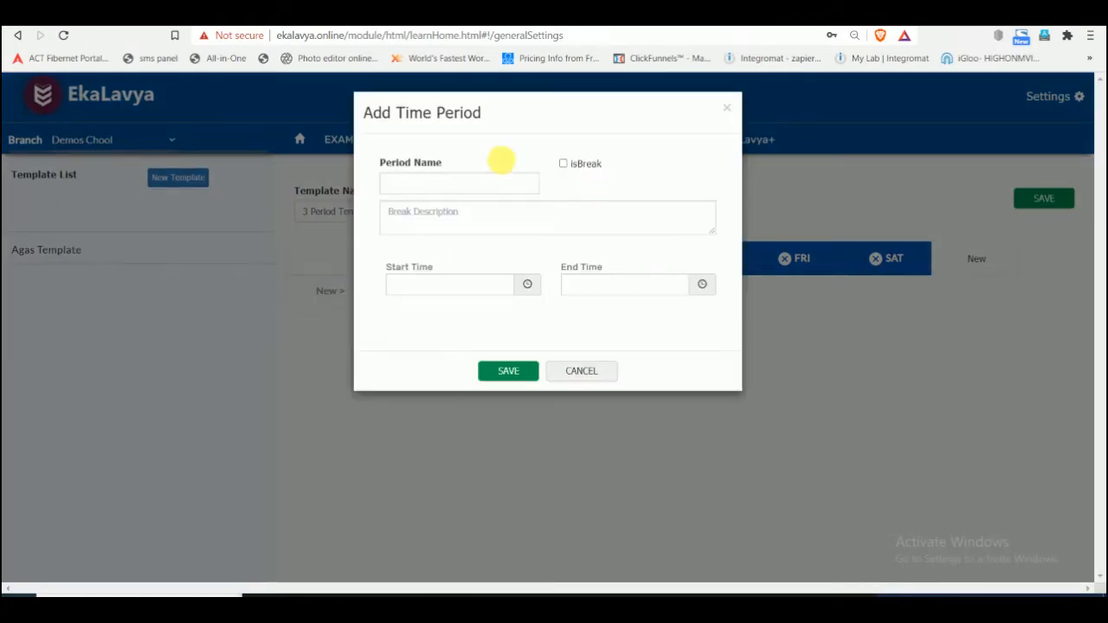
left_click(455, 189)
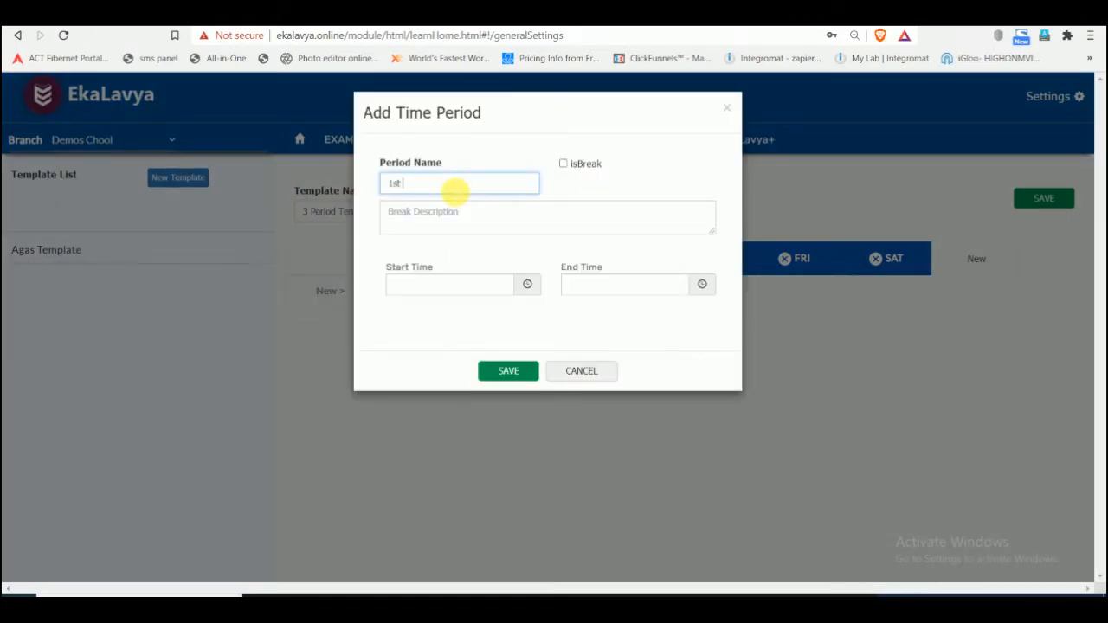
type("1st Period")
left_click(448, 286)
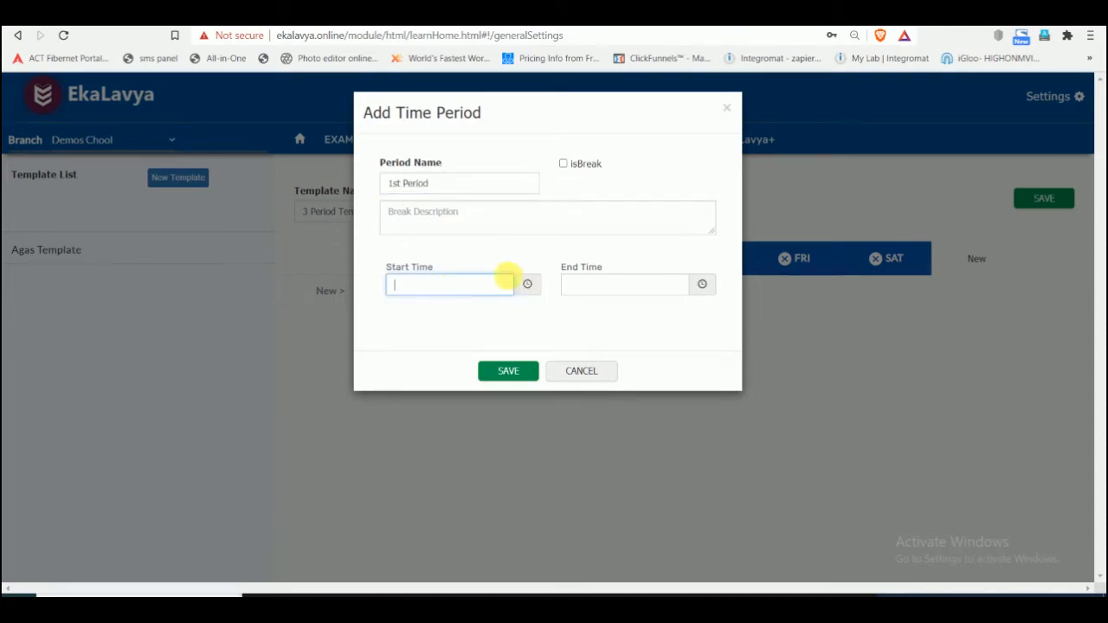
left_click(528, 285)
double_click(410, 338)
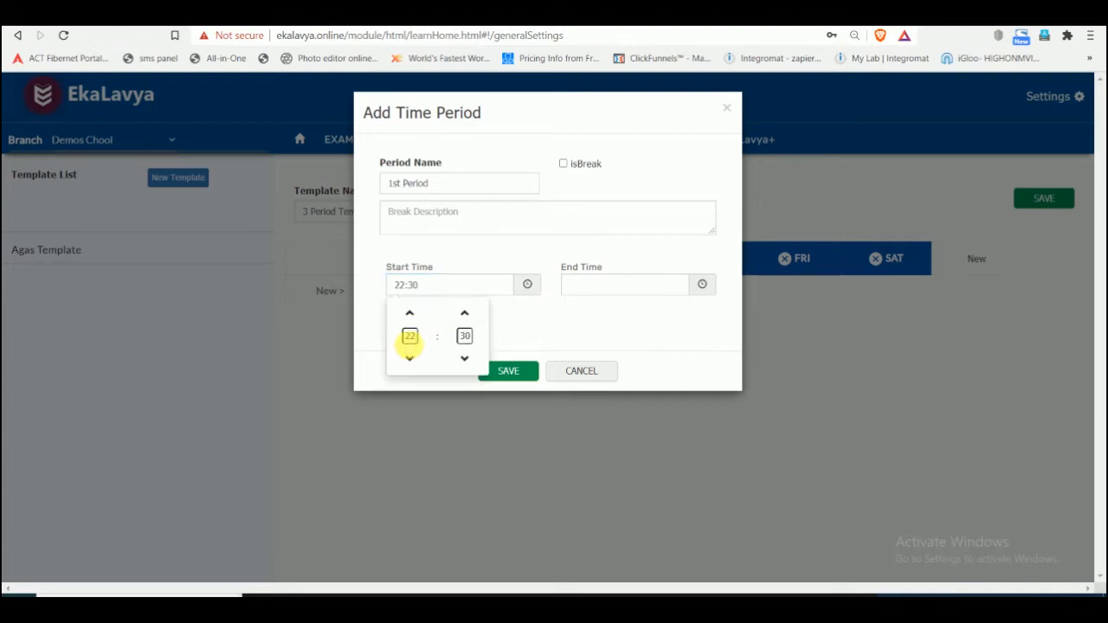
type("09")
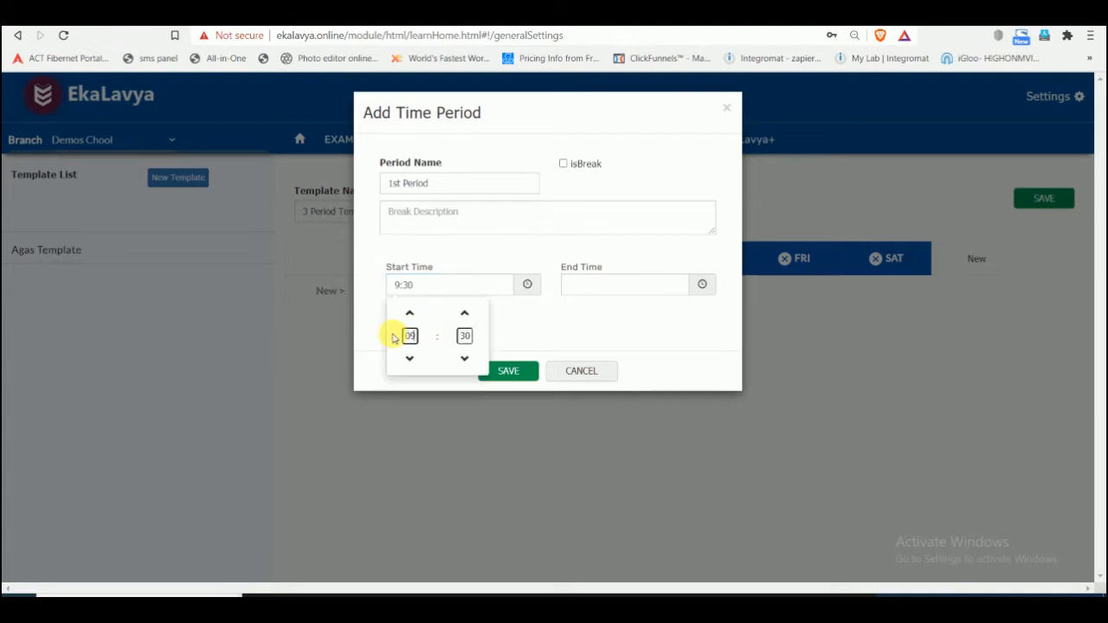
key("Tab")
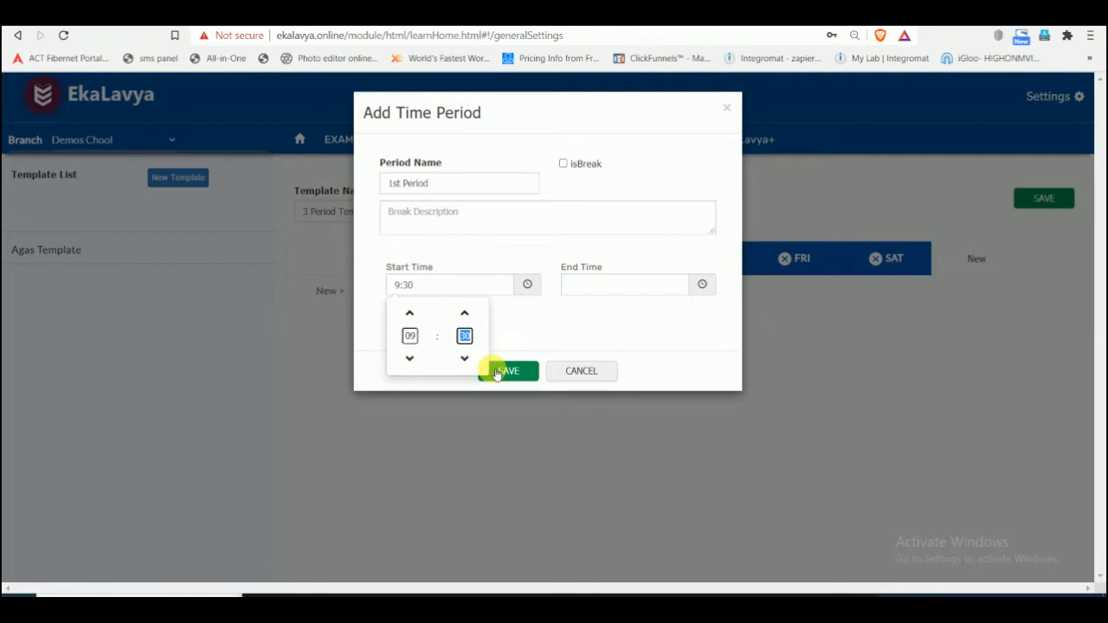
type("00")
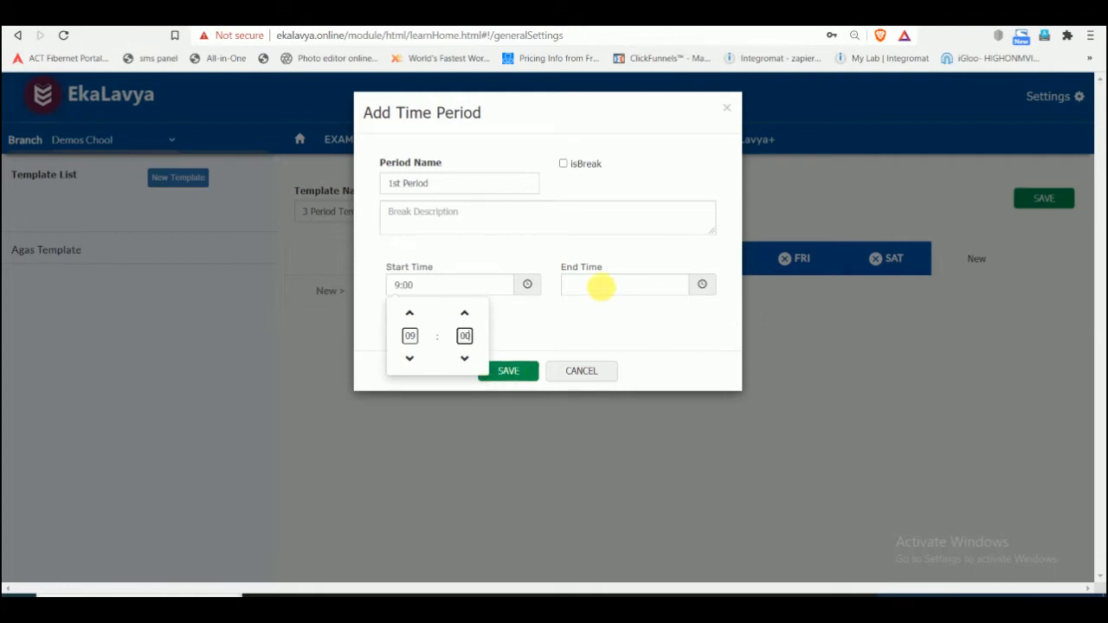
- Set the 1st Period's end time to 9:45 and save the period
left_click(606, 286)
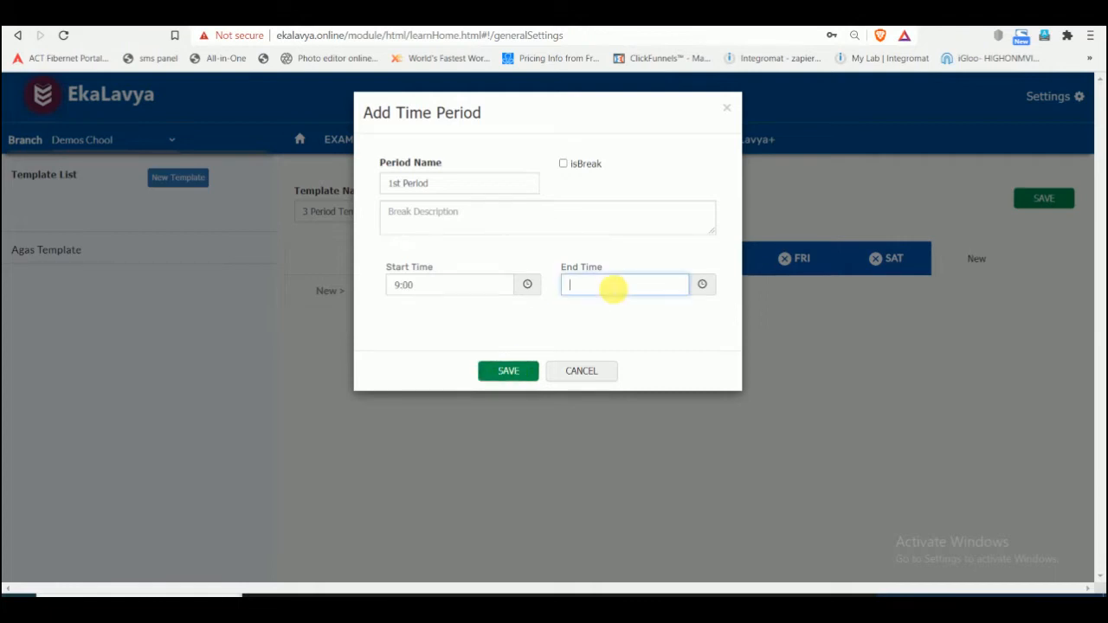
left_click(702, 286)
double_click(585, 336)
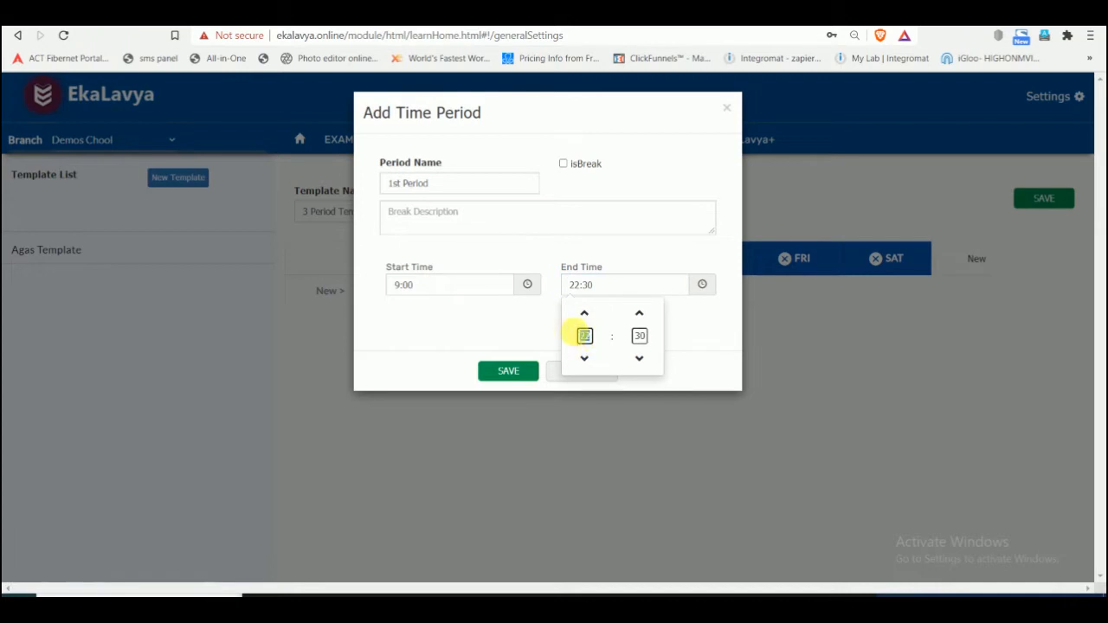
type("09")
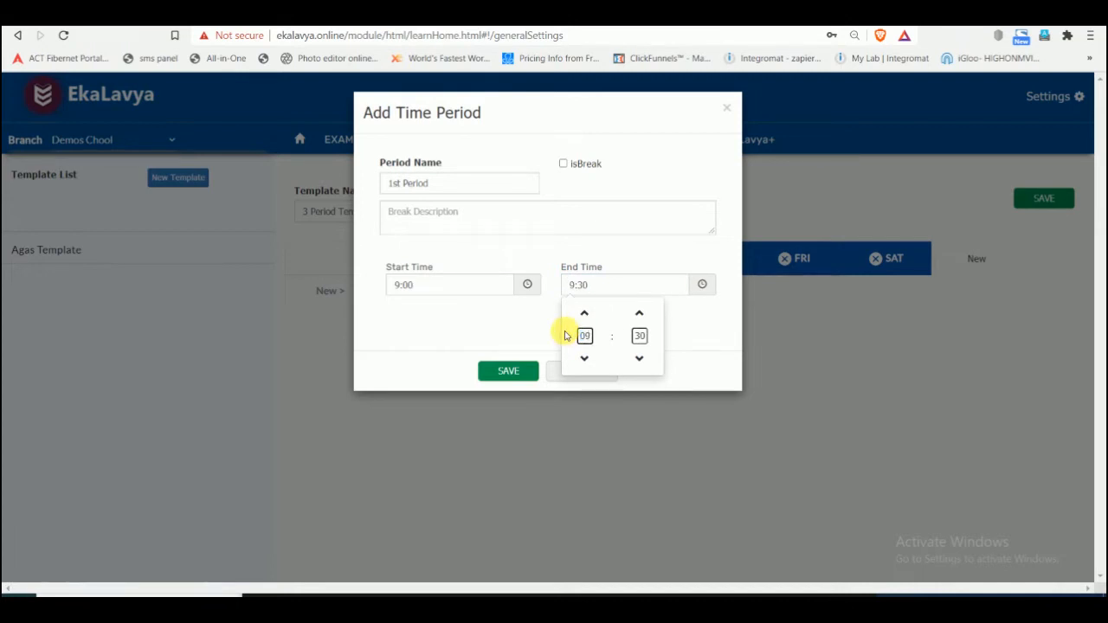
double_click(638, 335)
type("04")
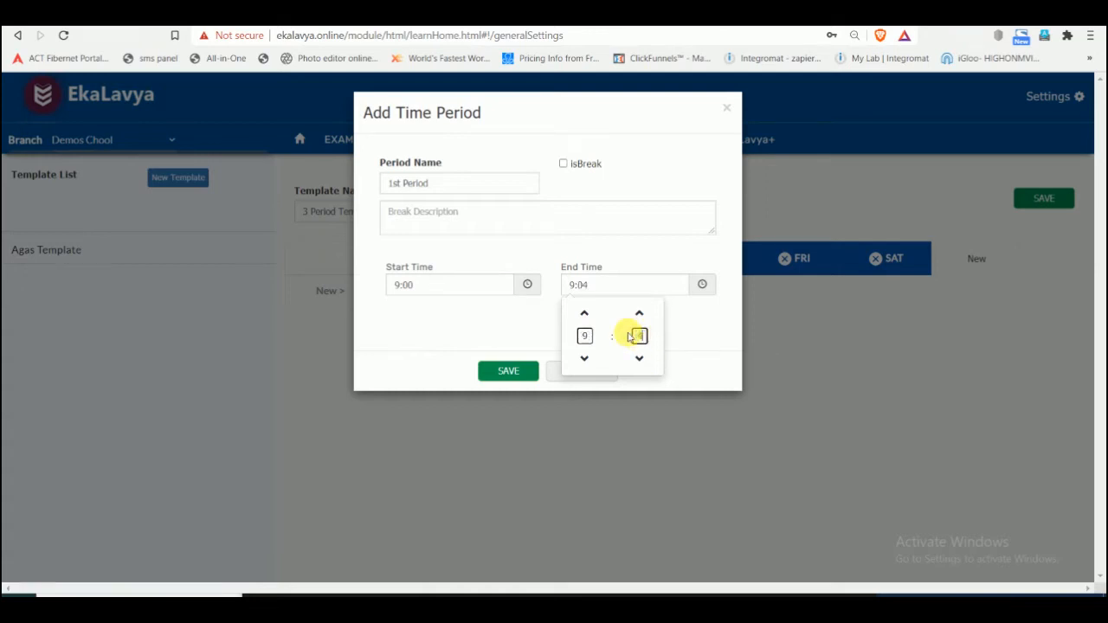
type("5")
left_click(704, 284)
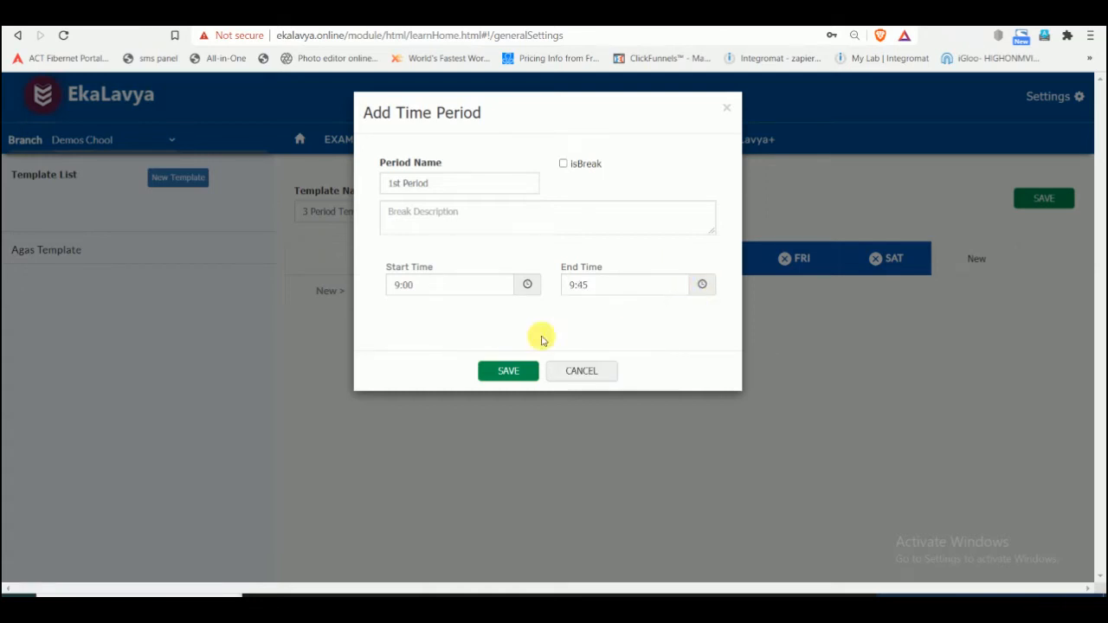
left_click(519, 373)
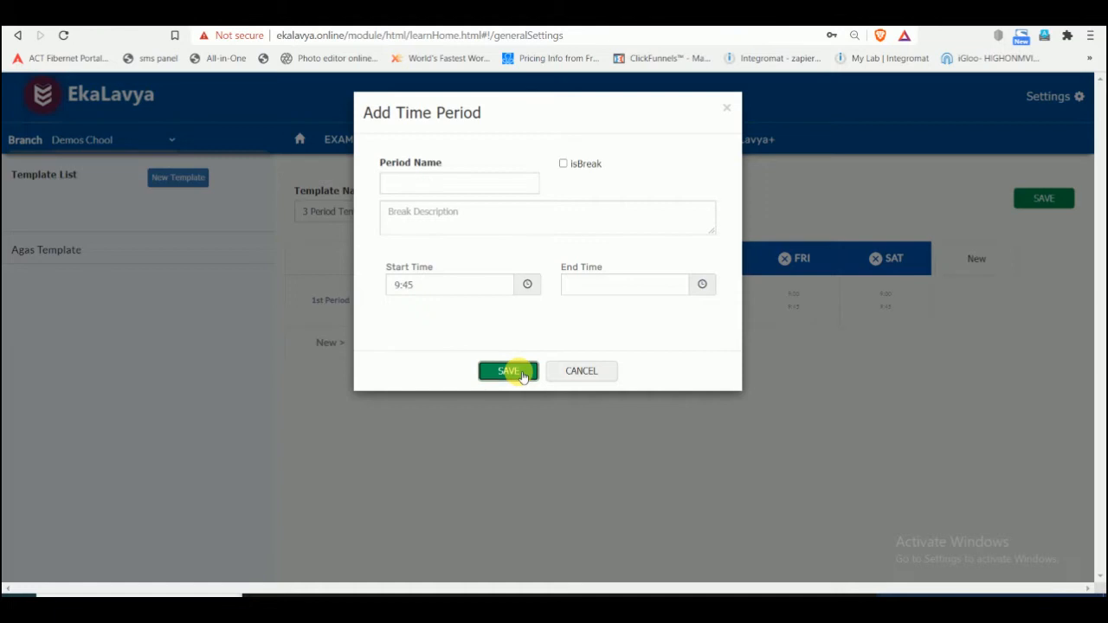
- Add a time period named "2nd Period" with an end time of 10:30 and save it
left_click(475, 182)
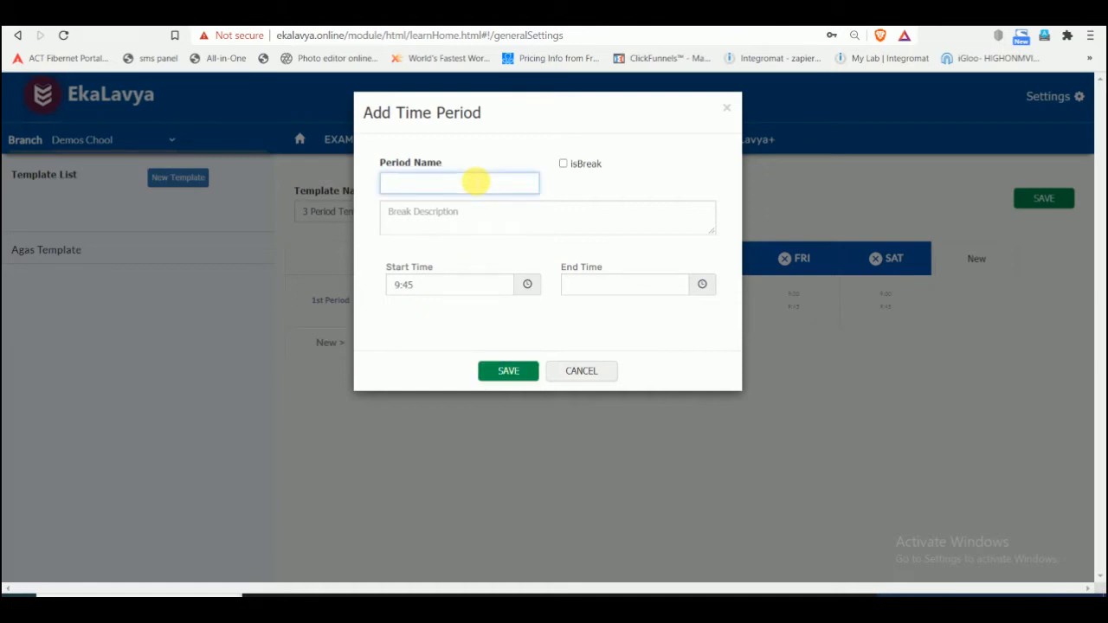
type("2nd Period")
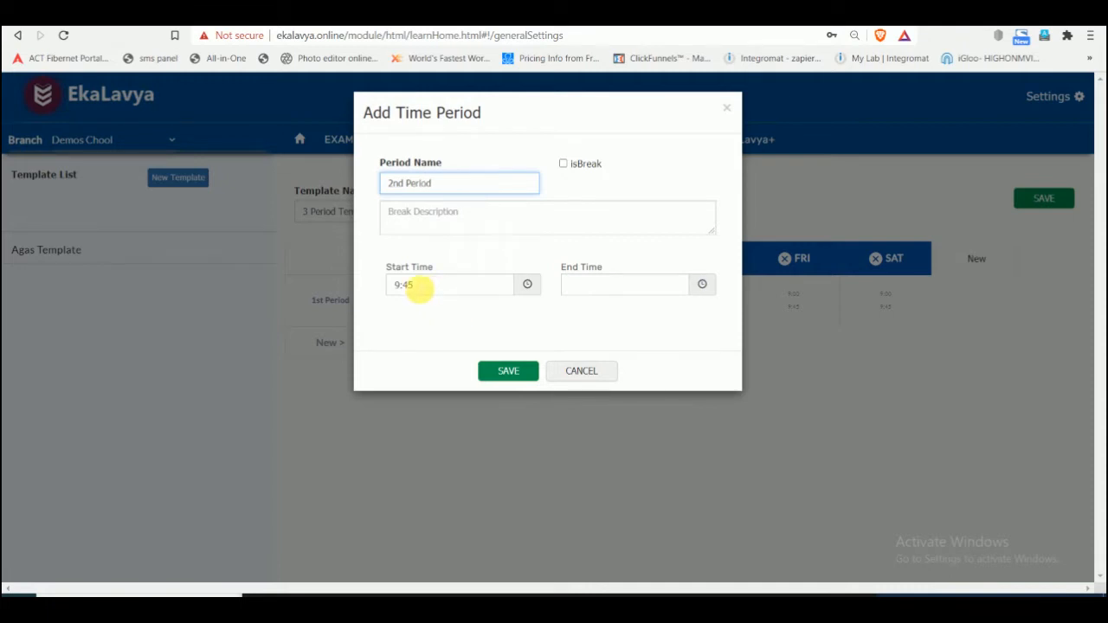
left_click(493, 284)
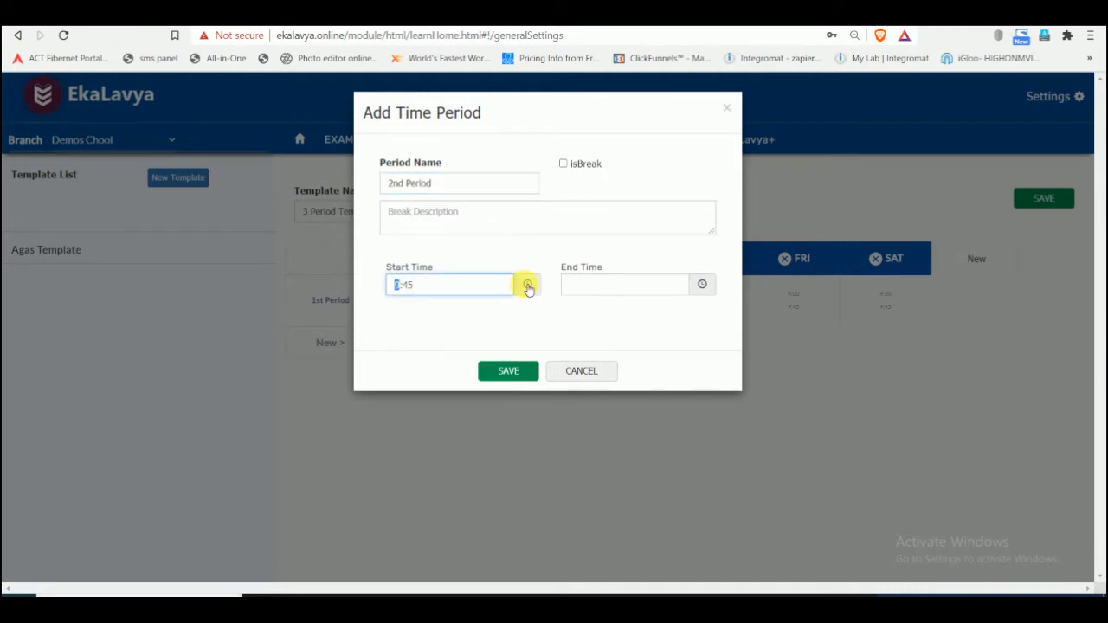
left_click(603, 282)
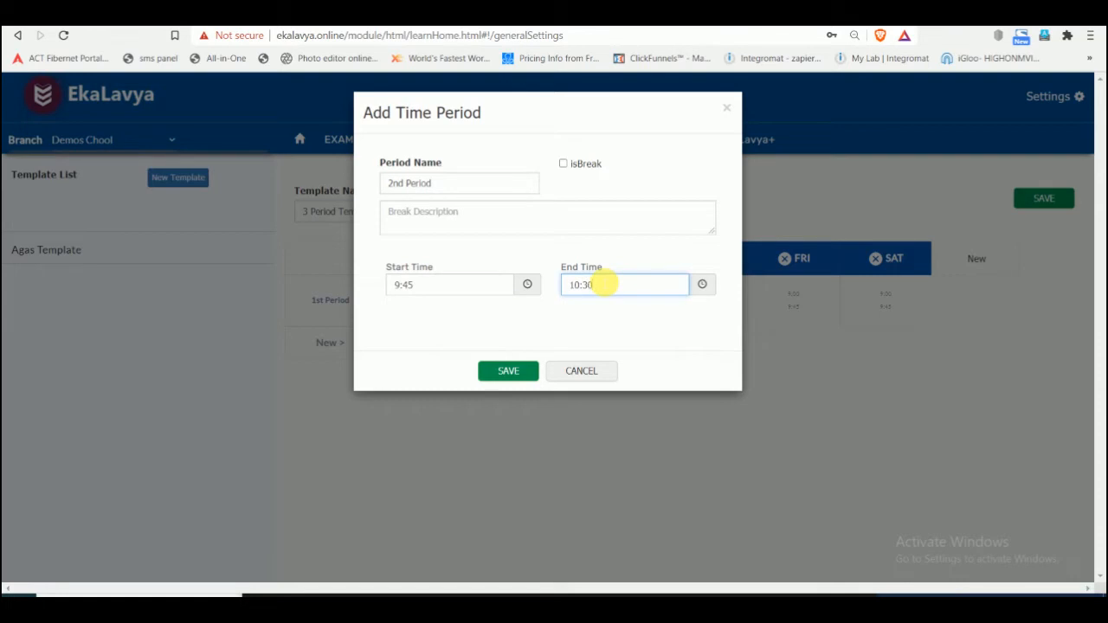
left_click(507, 372)
- Add a period named "Break", mark it as a break, set its end time to 10:45 and save it
left_click(483, 184)
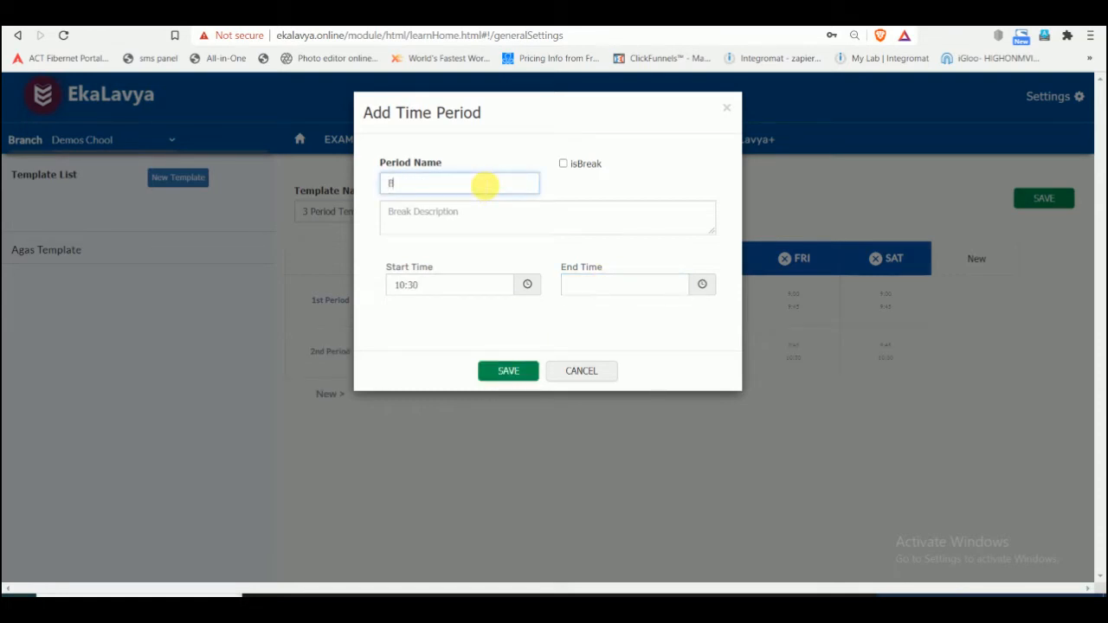
type("Break")
left_click(563, 165)
left_click(630, 293)
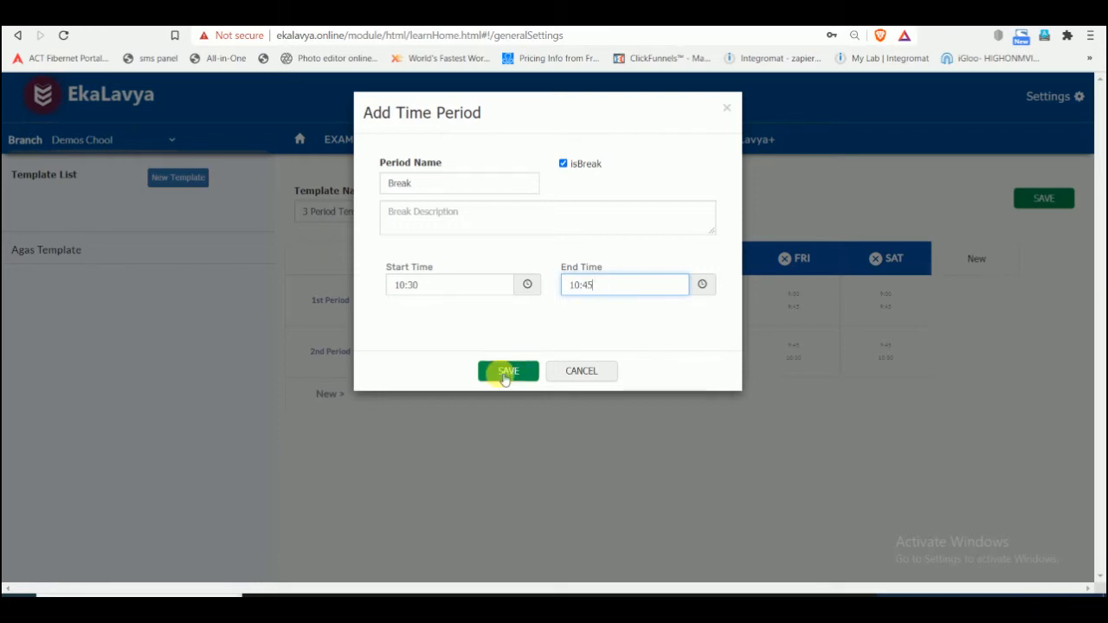
left_click(507, 374)
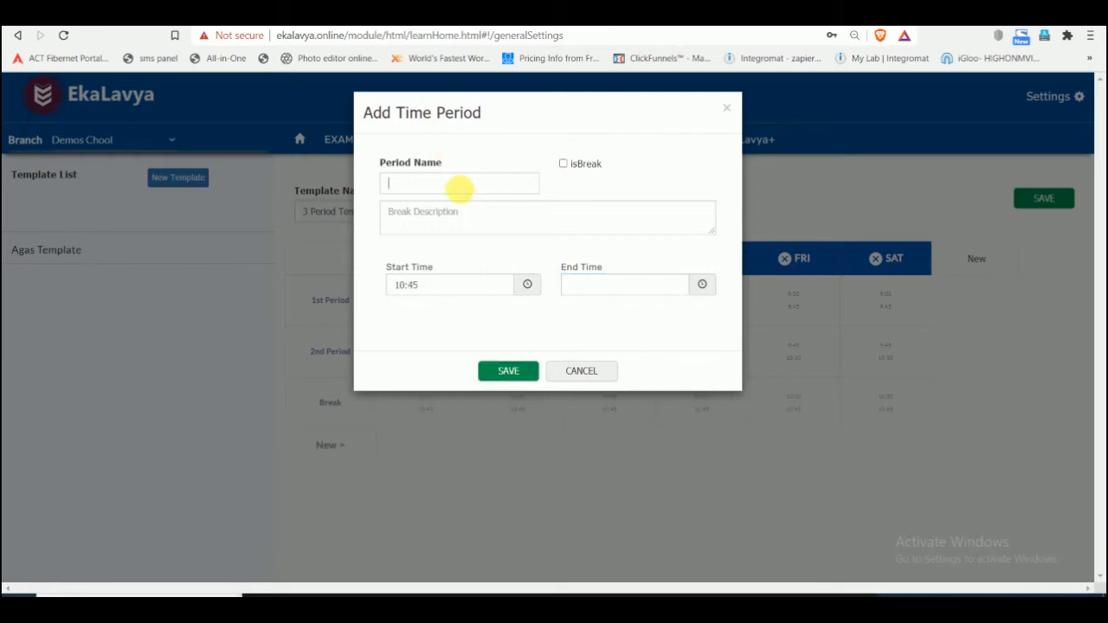
- Add a time period named "3rd Period" with an end time of 11:30 and save it
left_click(459, 185)
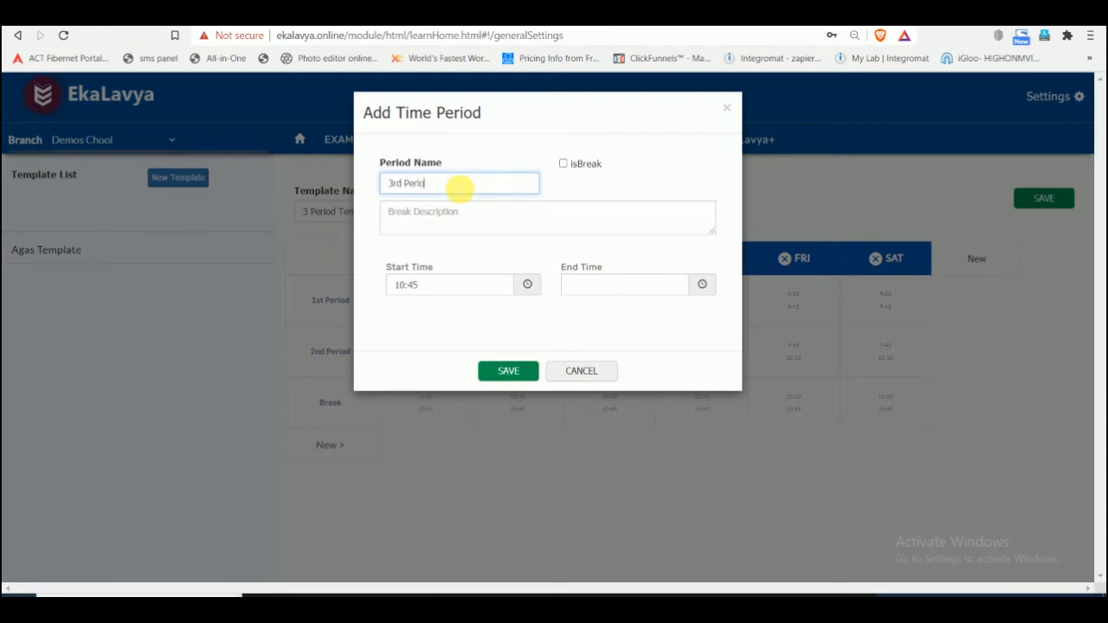
left_click(586, 287)
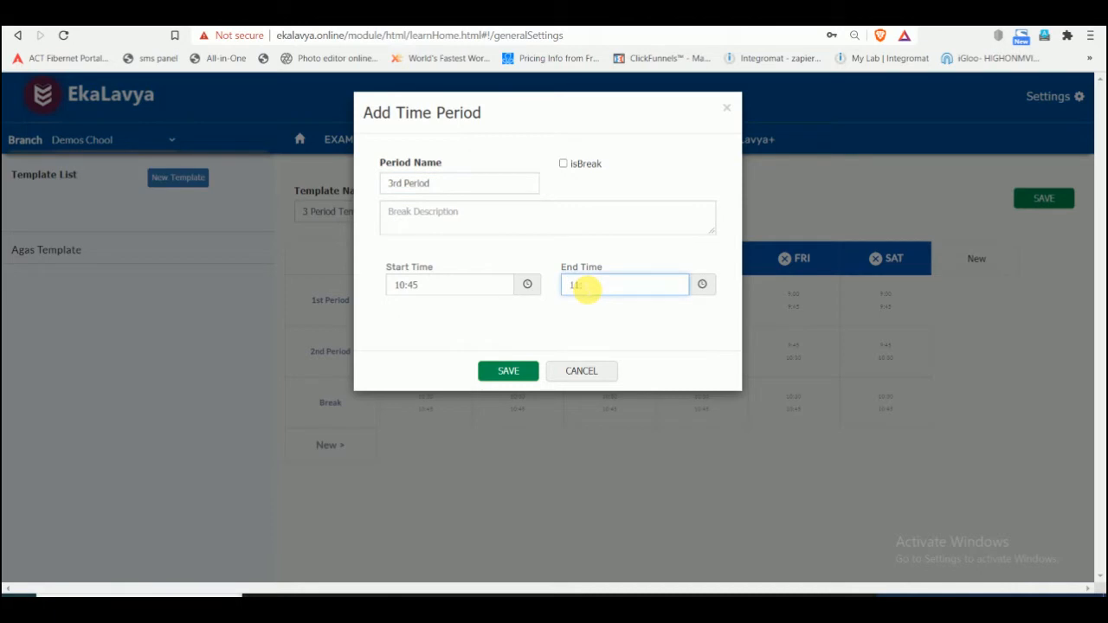
type("11")
key("BackSpace")
key("BackSpace")
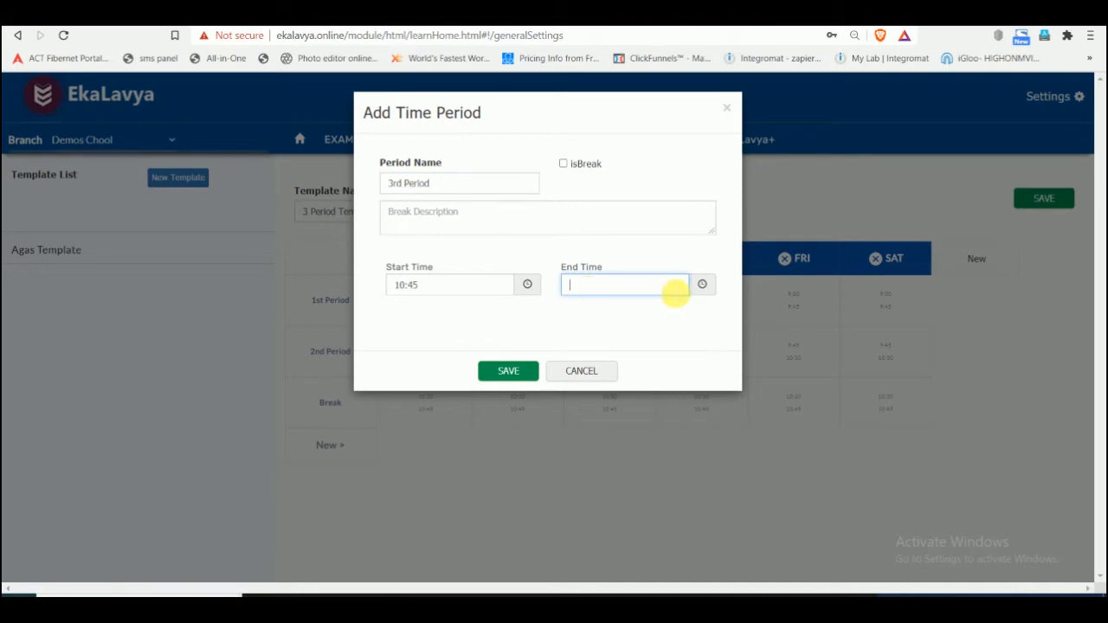
left_click(702, 284)
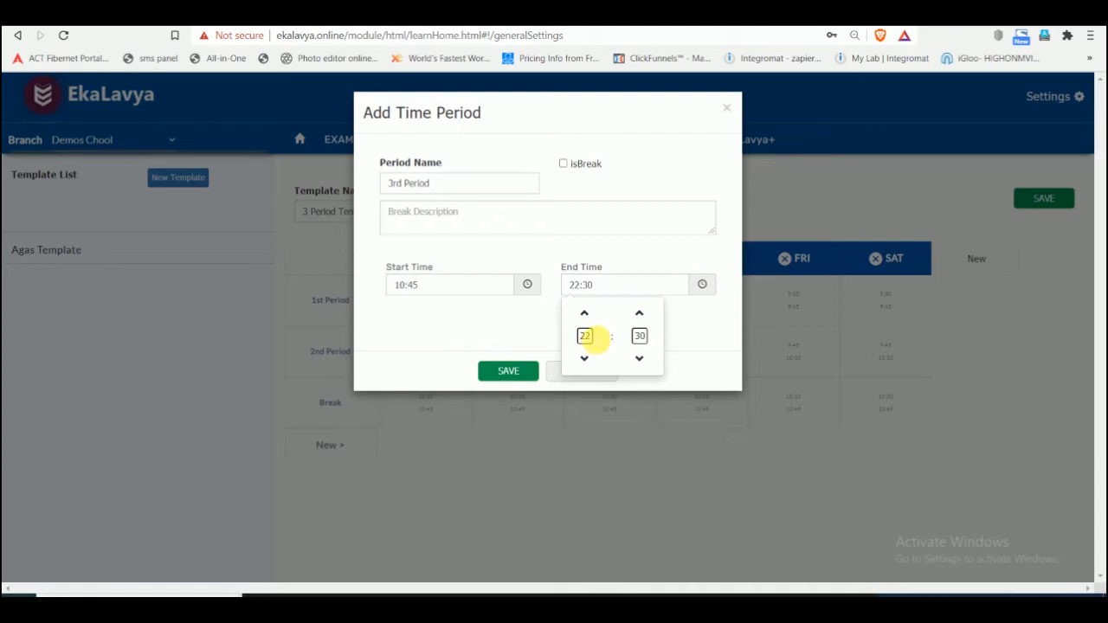
double_click(590, 337)
type("11")
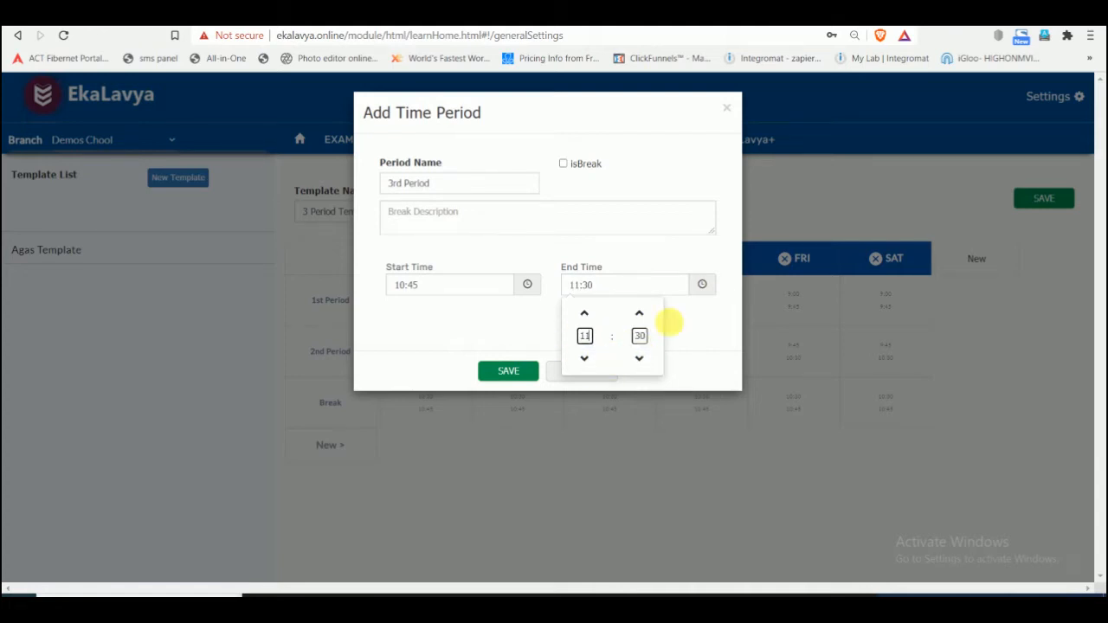
left_click(685, 309)
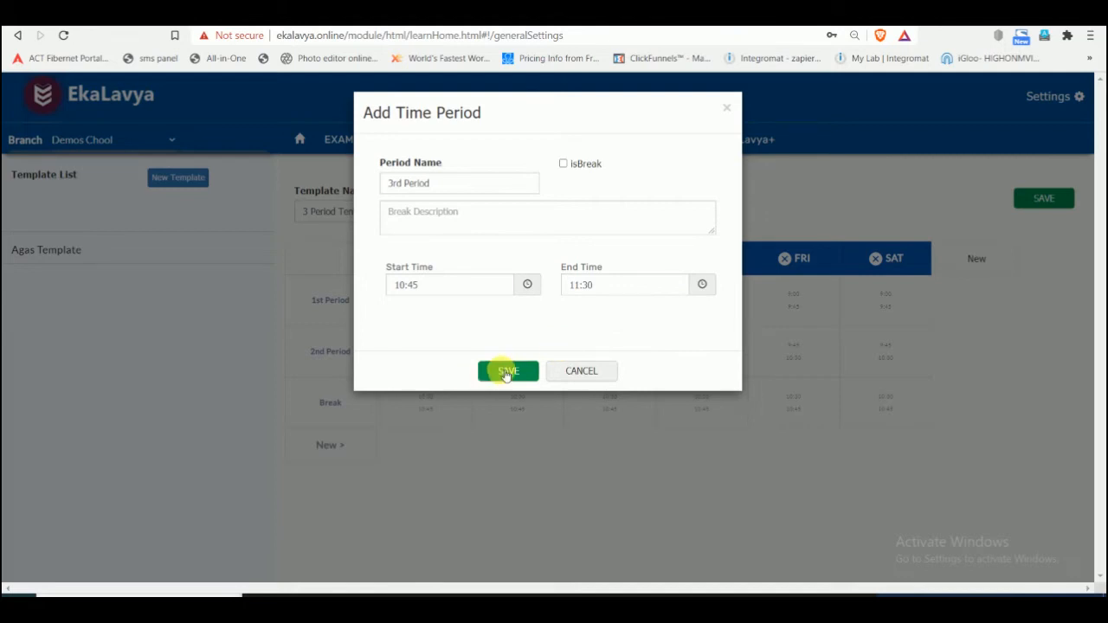
left_click(506, 372)
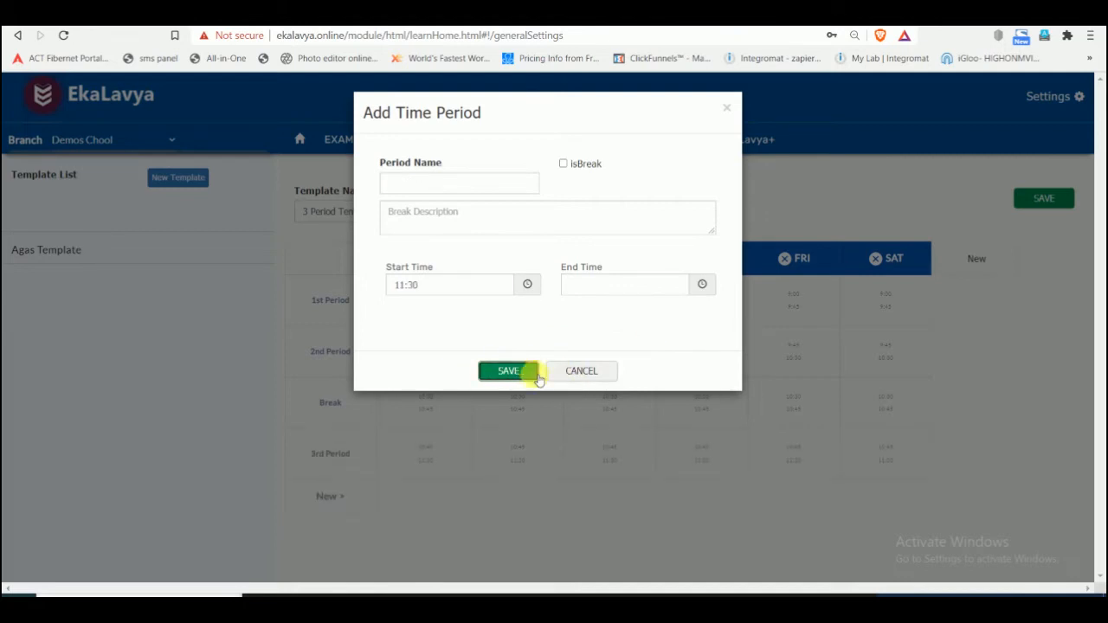
- Close the blank period form, add Sunday to the template's days and remove it again
left_click(576, 378)
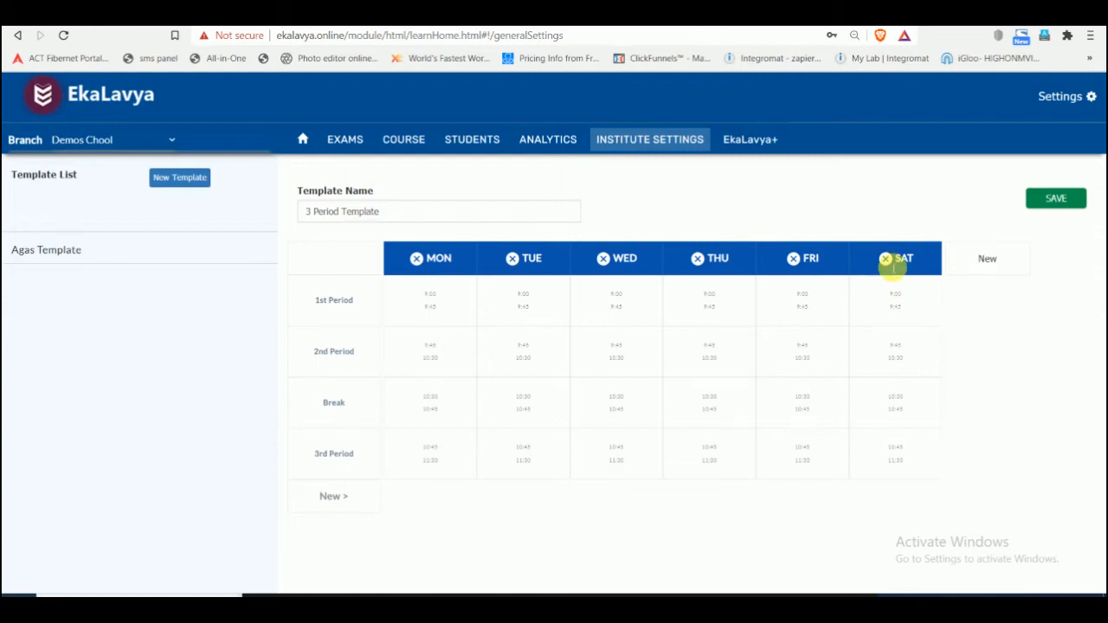
left_click(985, 262)
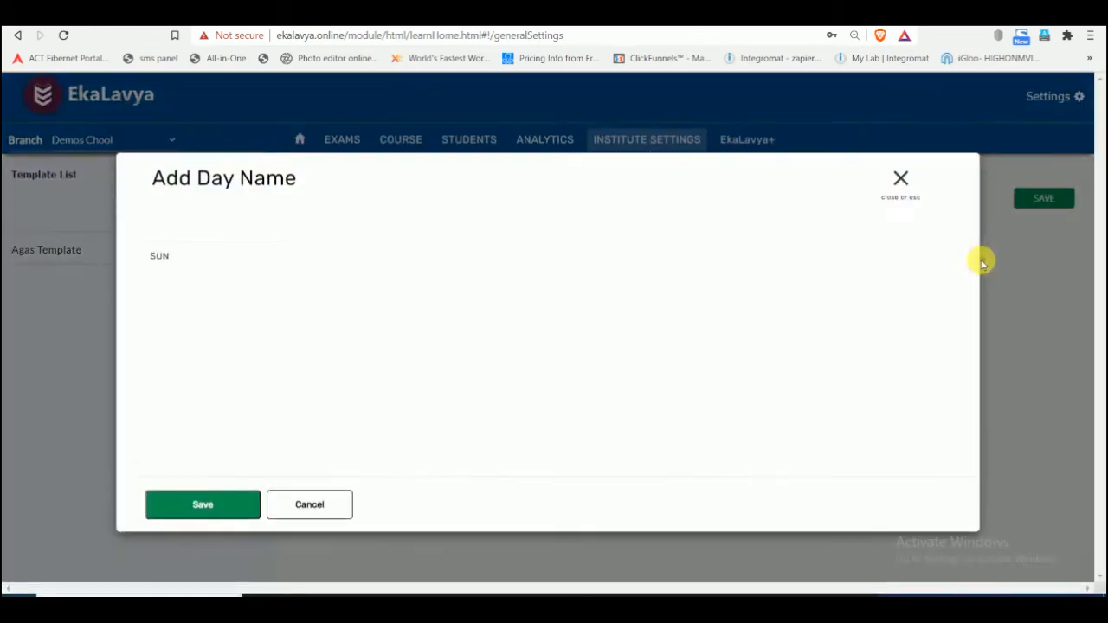
left_click(184, 254)
left_click(208, 504)
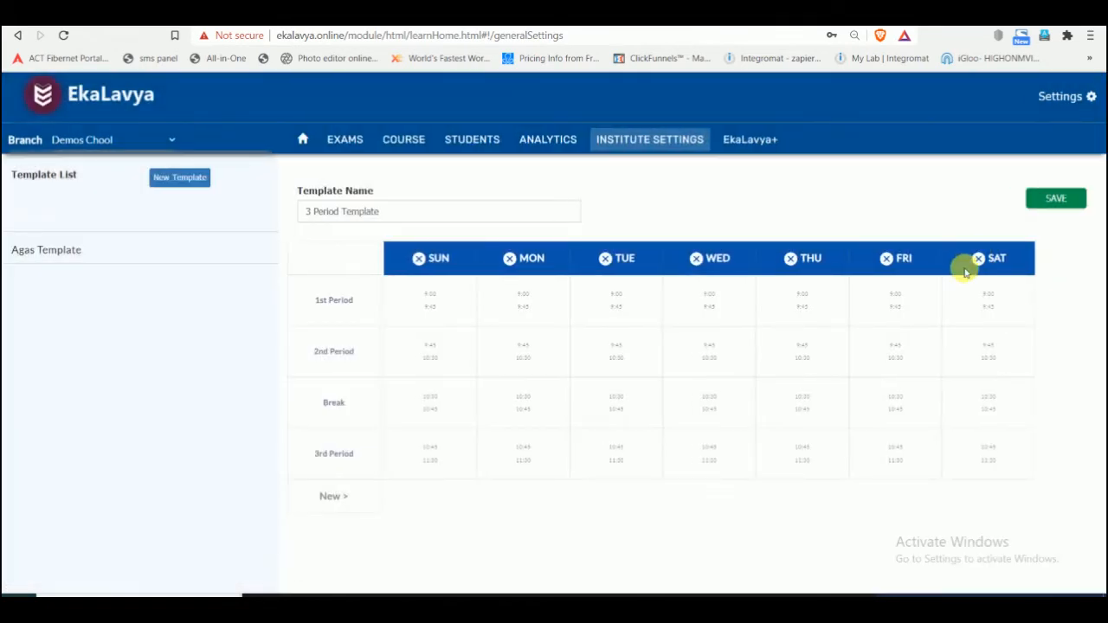
left_click(418, 257)
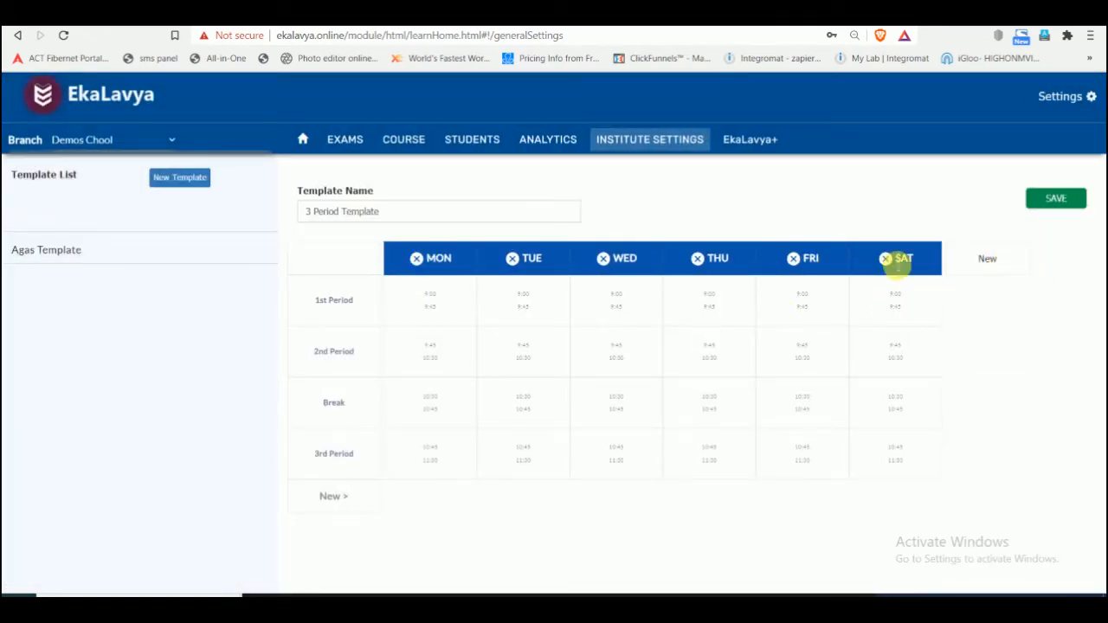
- Discard another blank time period and save the "3 Period Template"
left_click(341, 502)
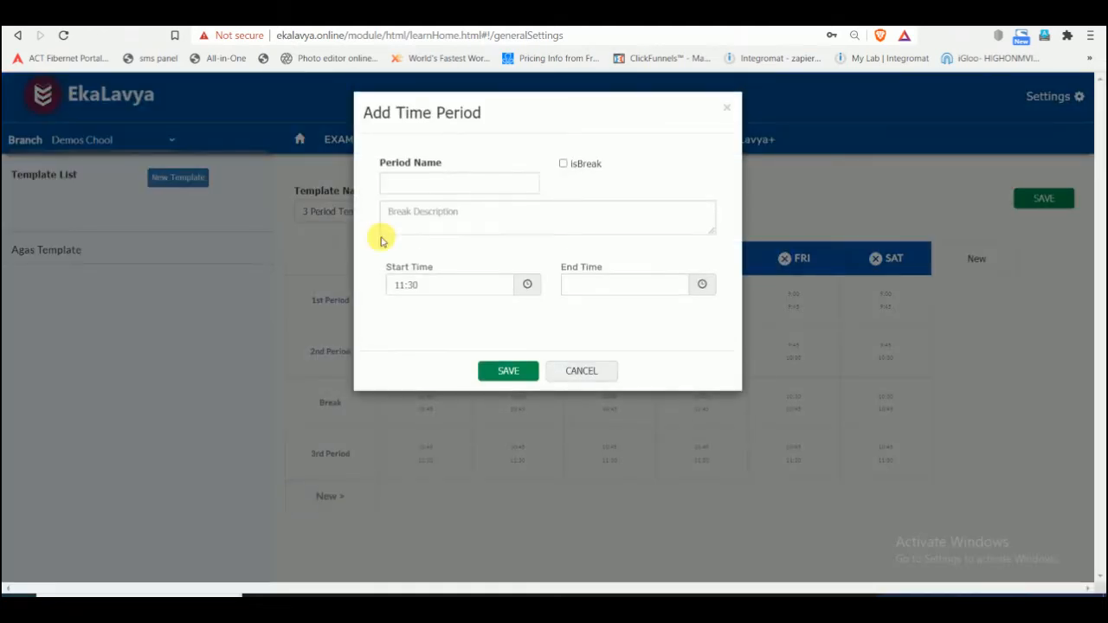
left_click(595, 372)
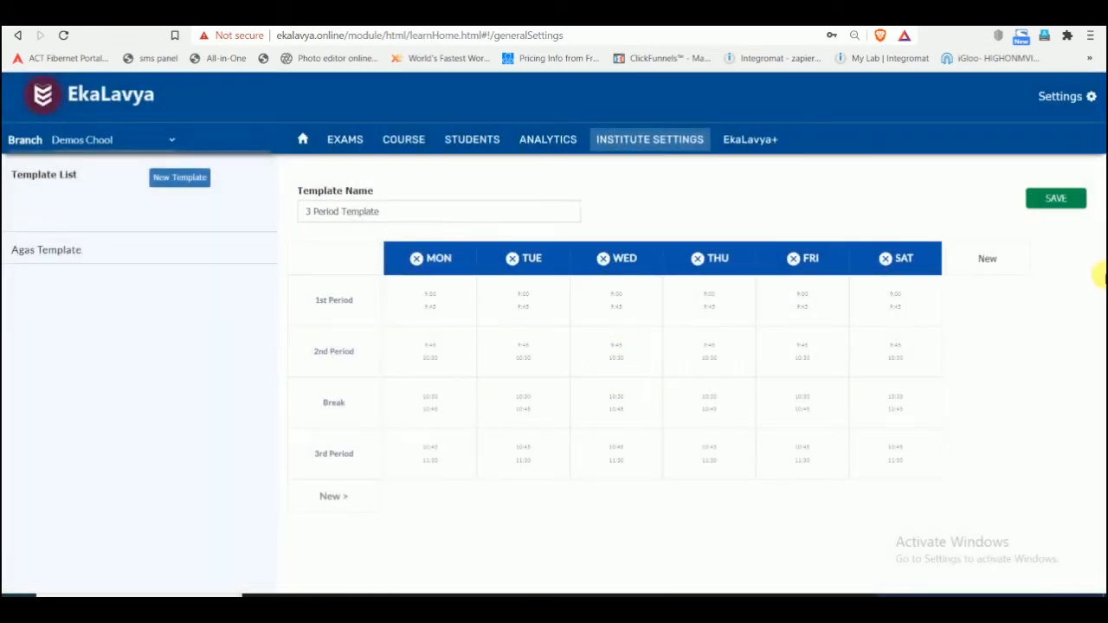
left_click(1073, 204)
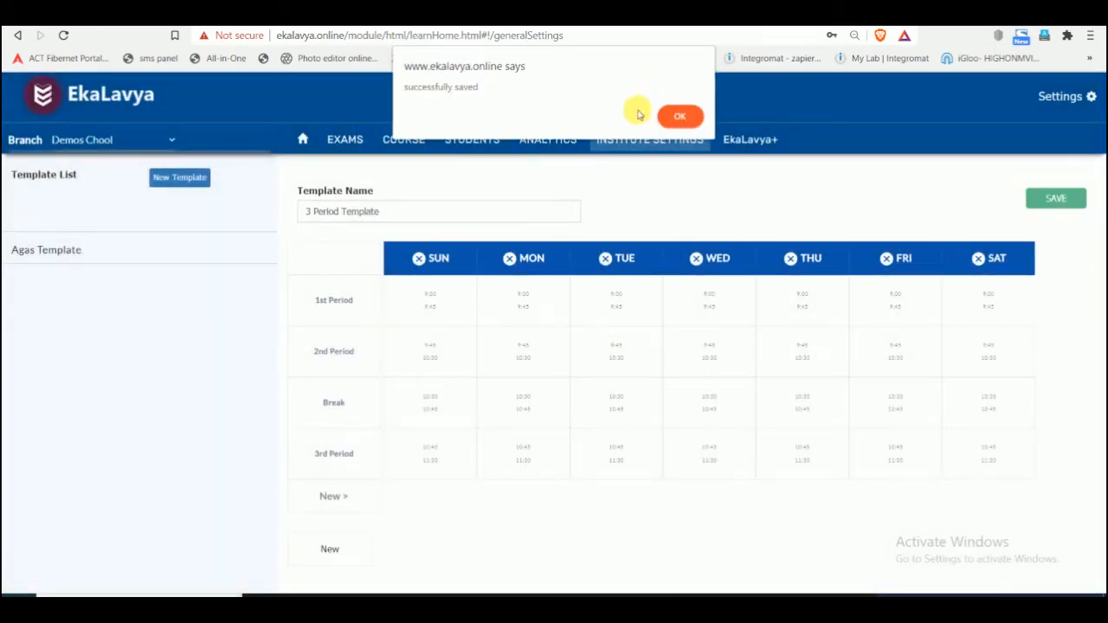
left_click(681, 113)
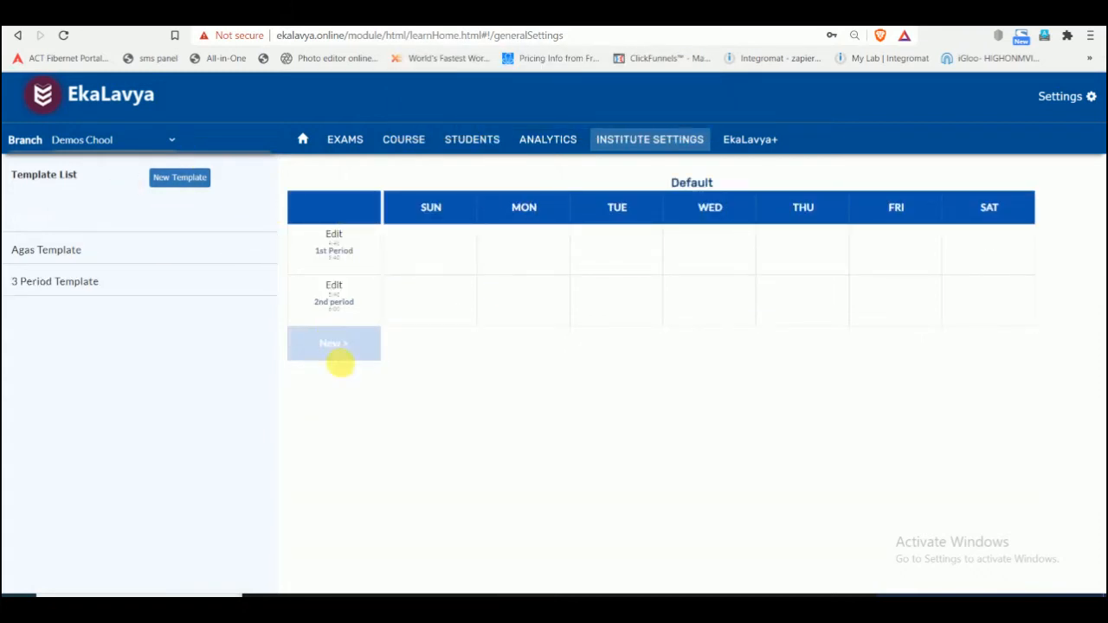
- Start a new member in EkaLavya+ Staff Members and fill in the member's name, phone number and email
left_click(761, 143)
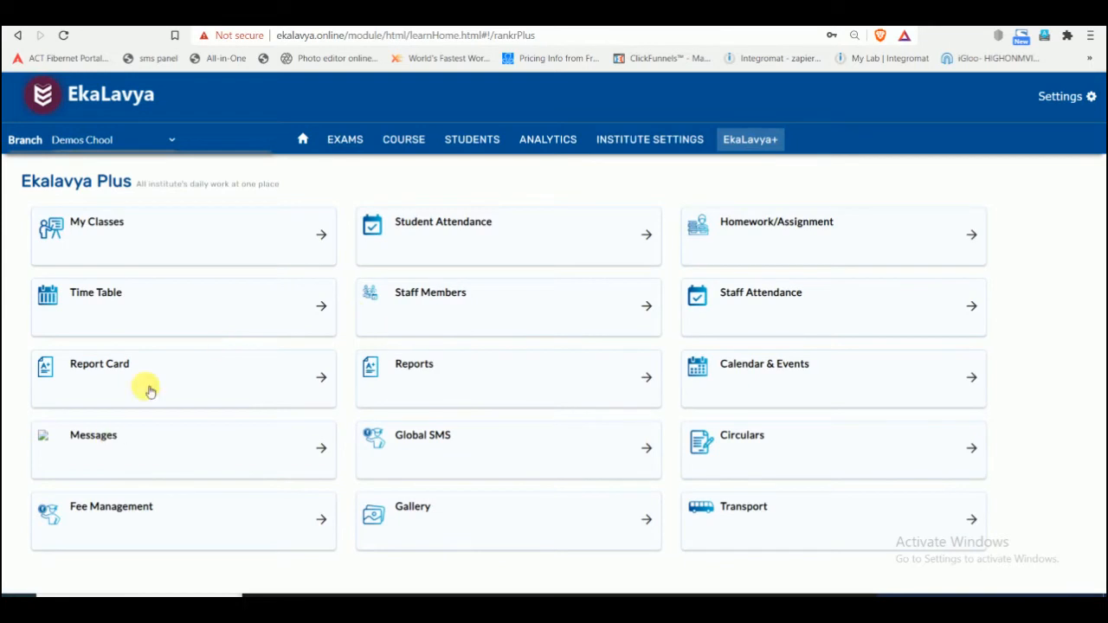
left_click(484, 302)
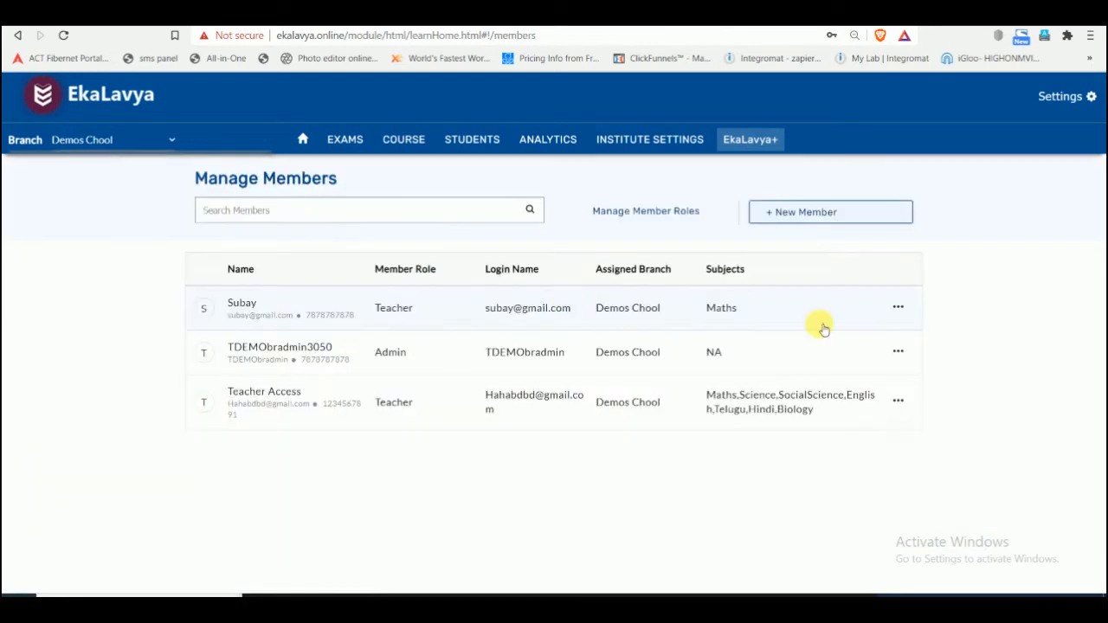
left_click(836, 212)
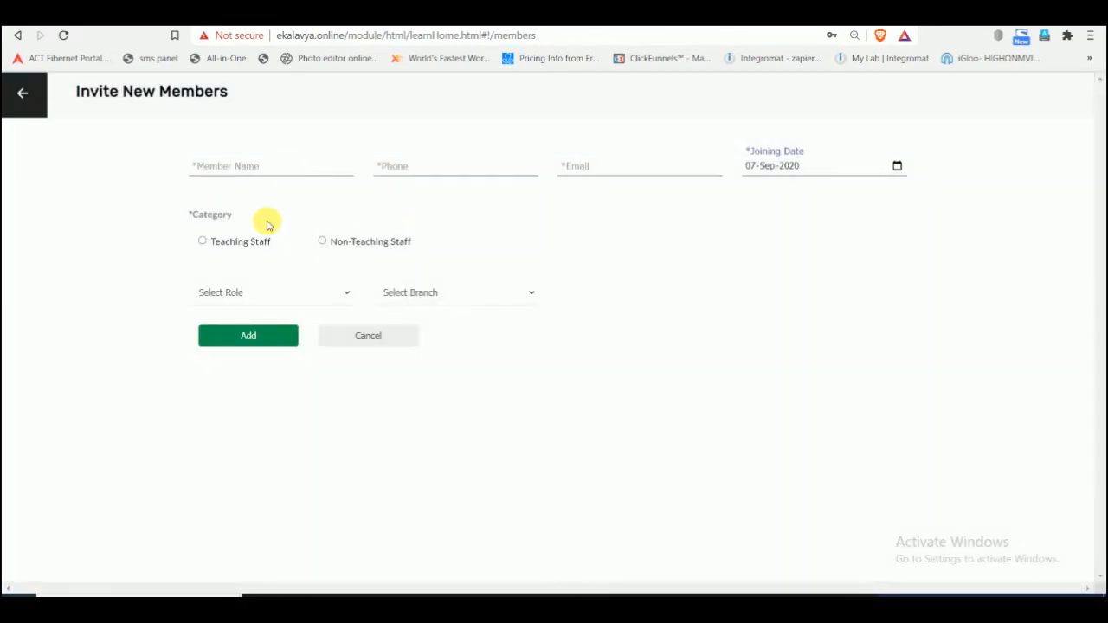
left_click(288, 166)
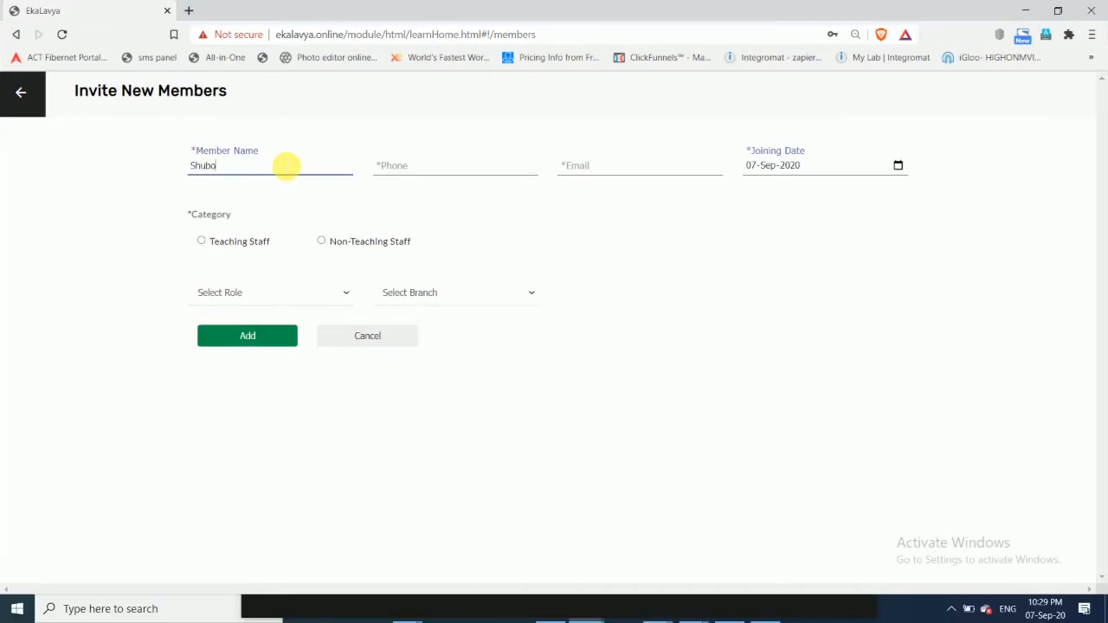
key("Tab")
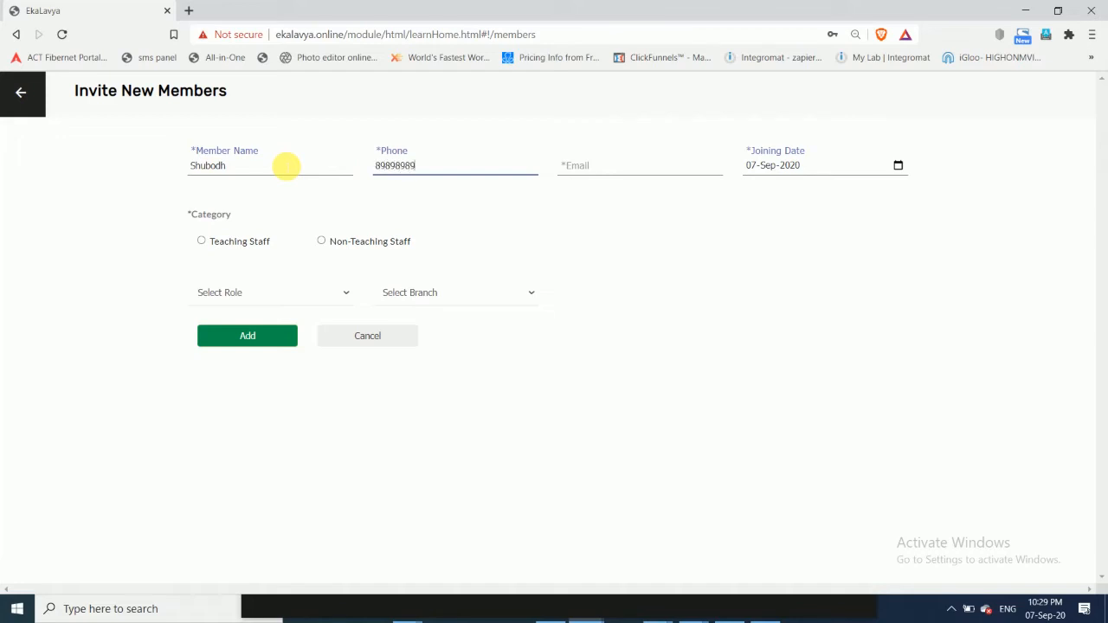
key("Tab")
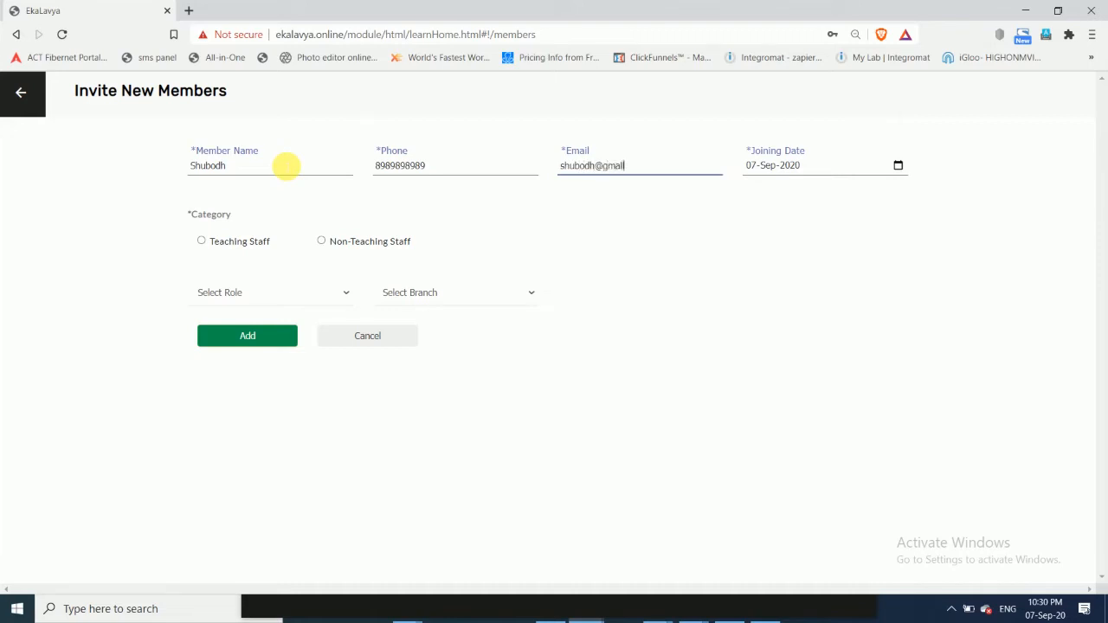
key("Tab")
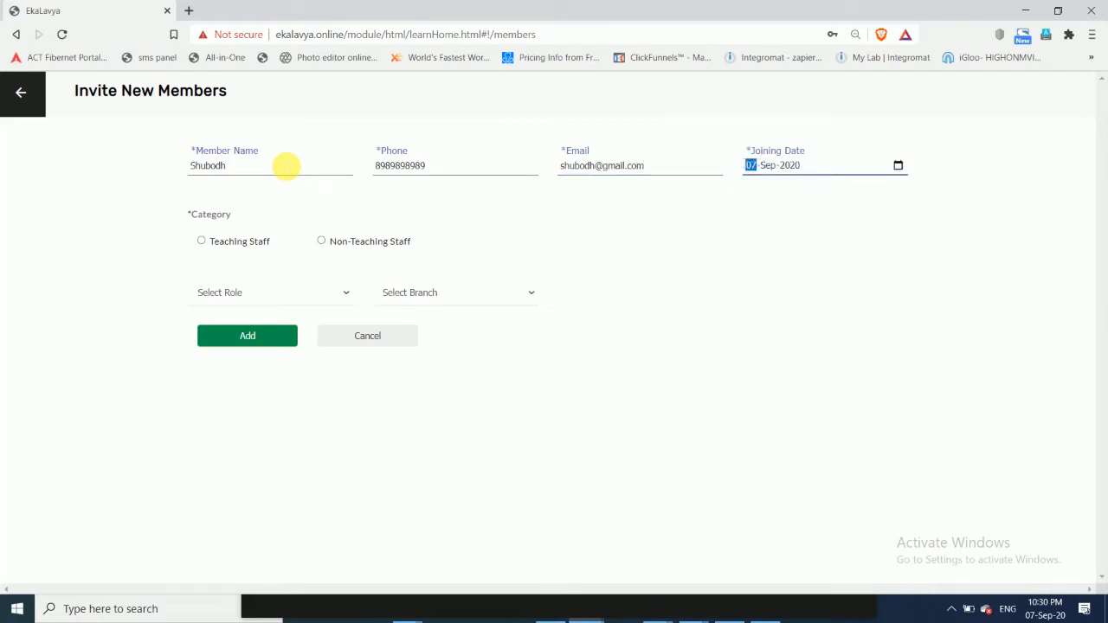
- Set the member as Teaching Staff with role Teacher, branch Demos Chool and subject Maths, and add the member
left_click(201, 243)
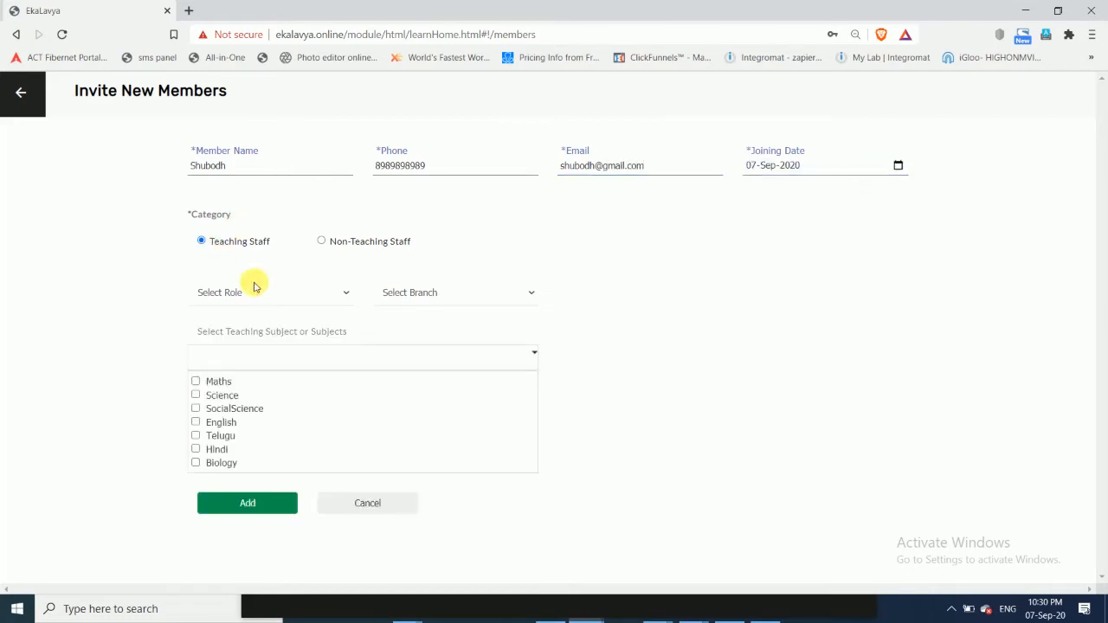
left_click(272, 294)
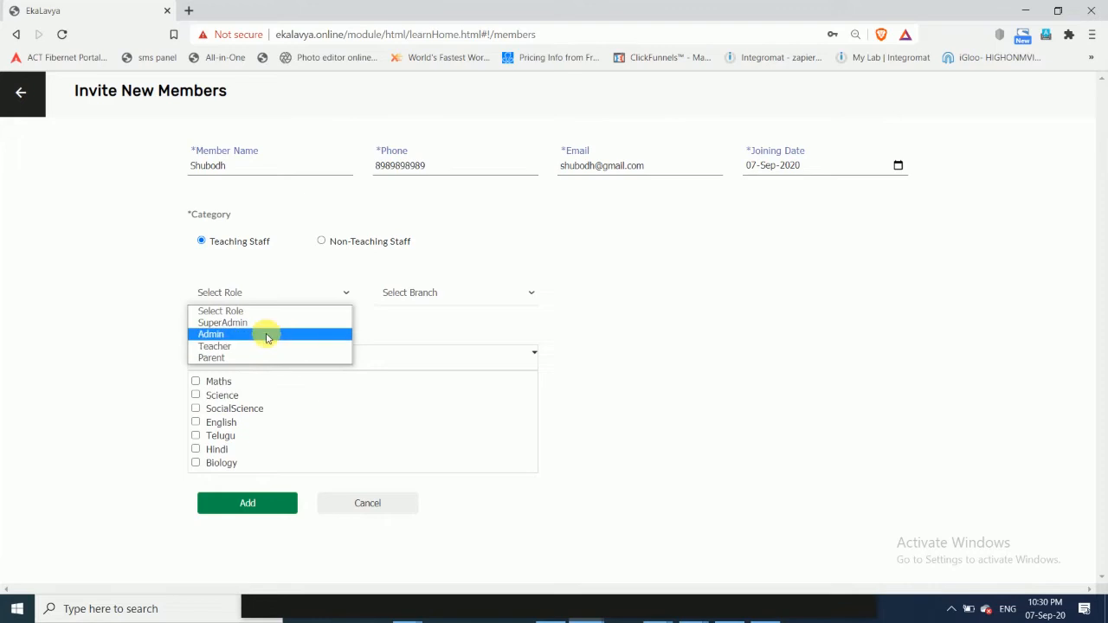
left_click(265, 346)
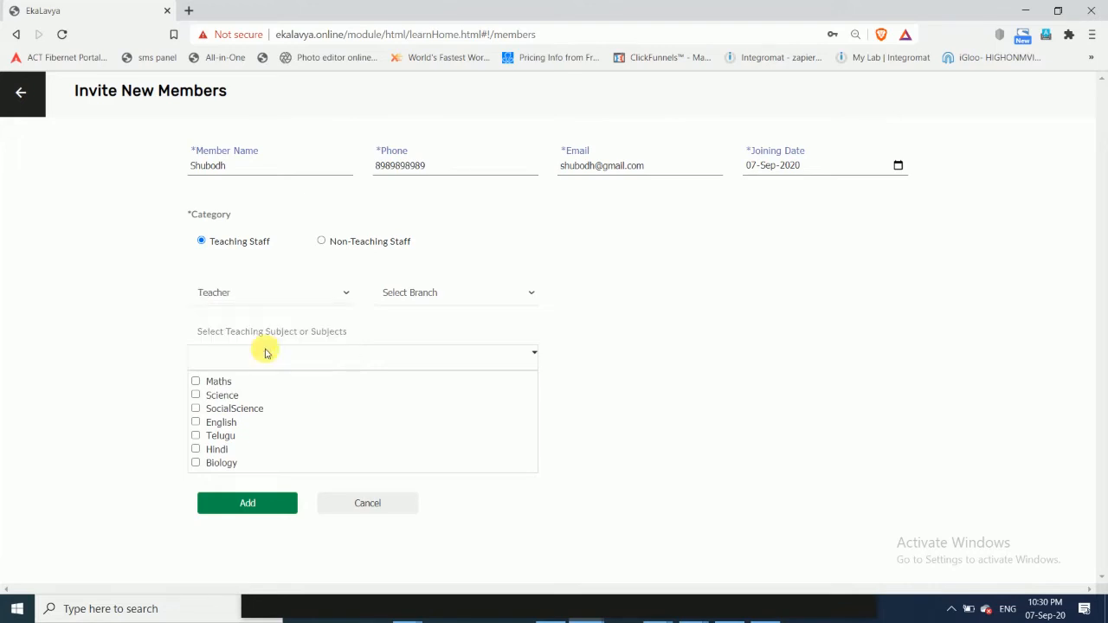
left_click(417, 293)
left_click(433, 325)
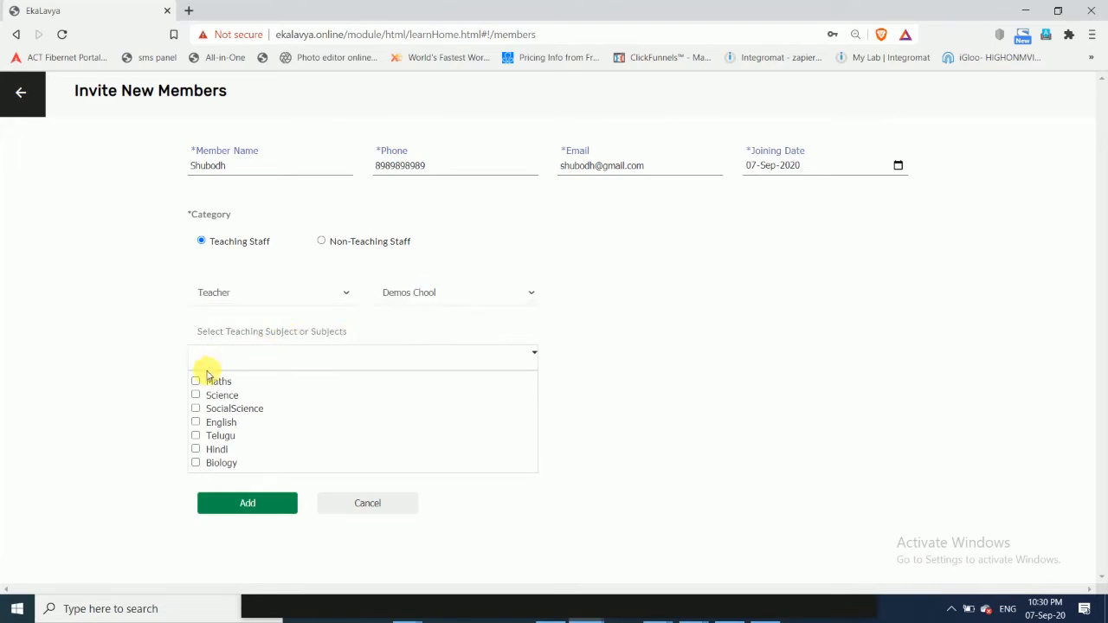
left_click(196, 382)
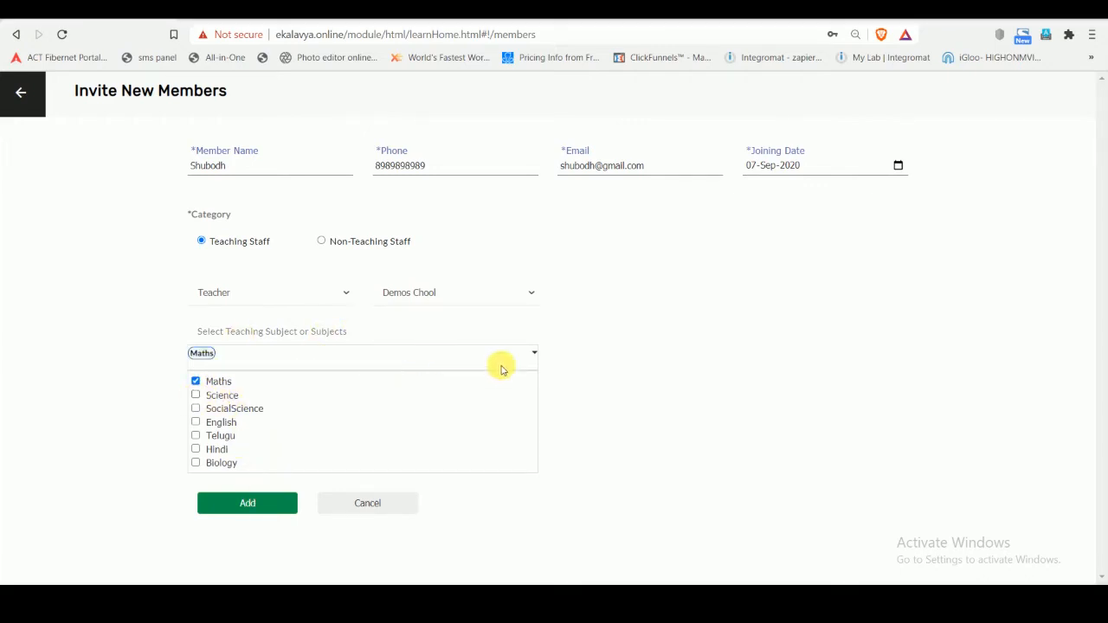
left_click(249, 504)
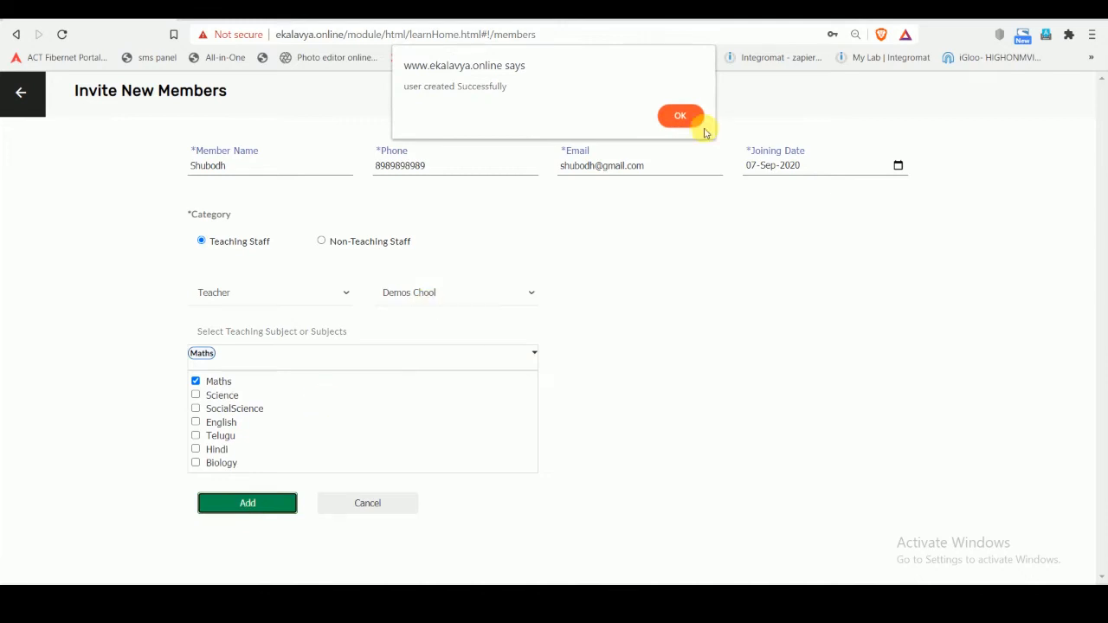
left_click(681, 115)
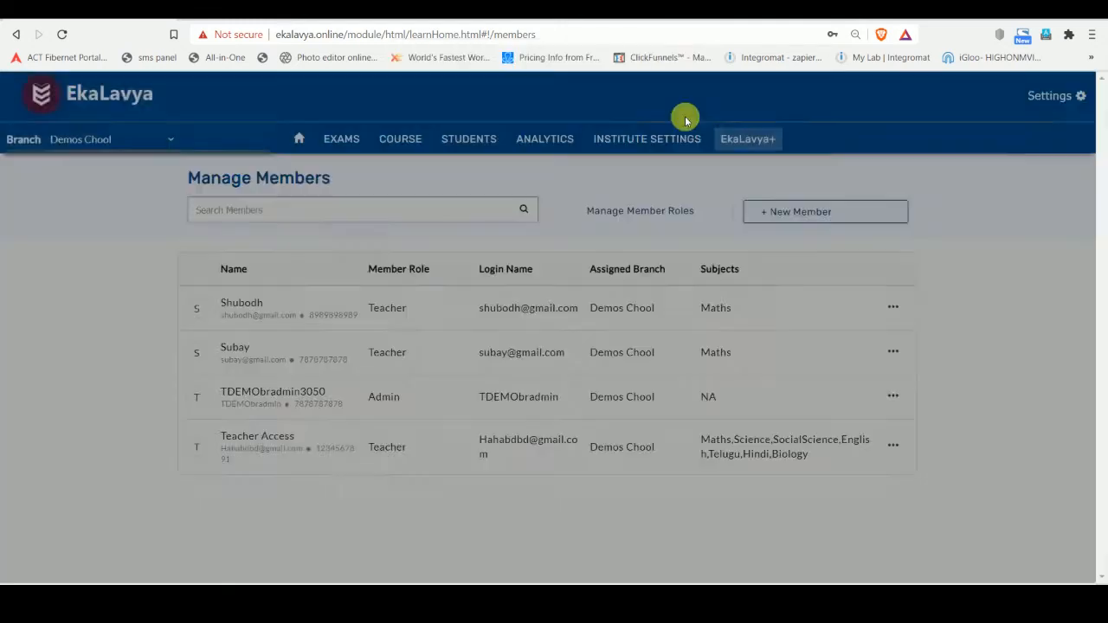
- Start a second new staff member and fill in the member's name, phone number and email
left_click(812, 215)
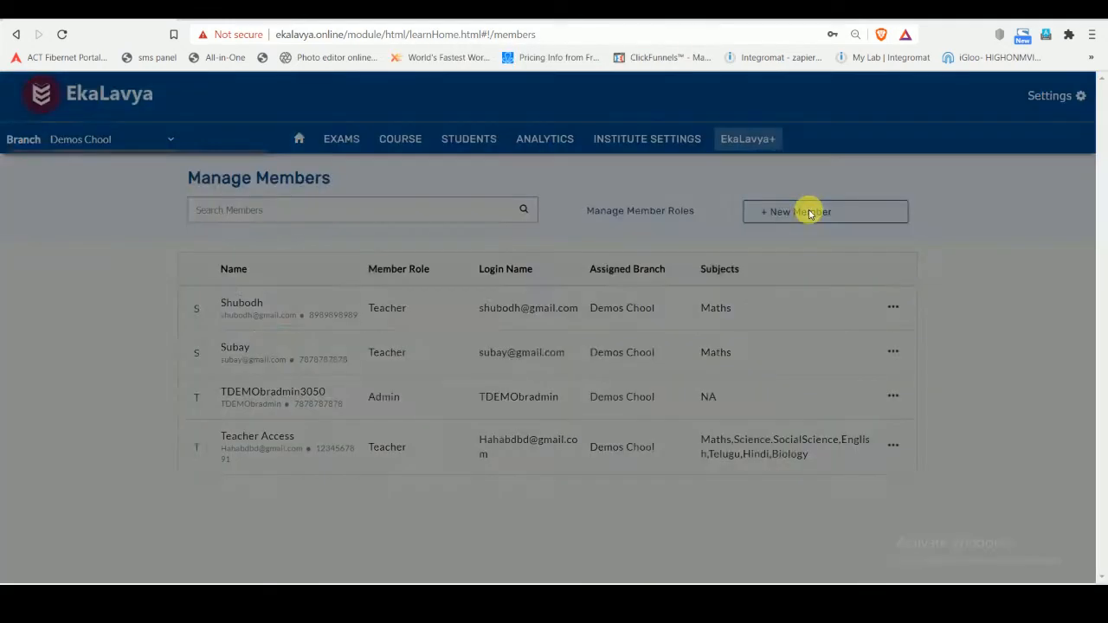
left_click(292, 165)
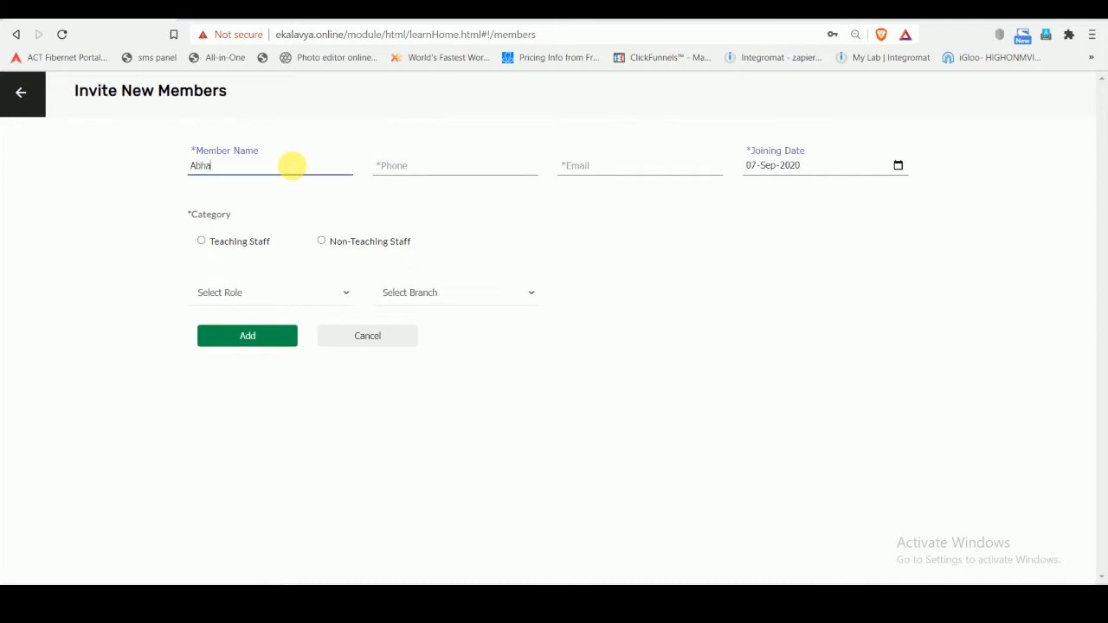
left_click(410, 170)
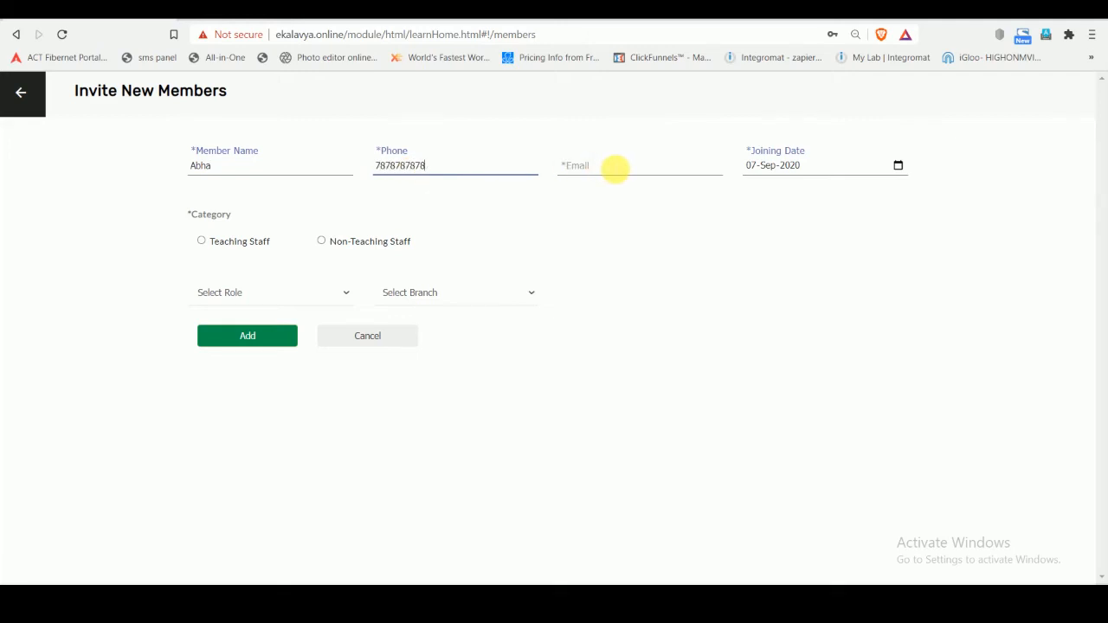
left_click(614, 169)
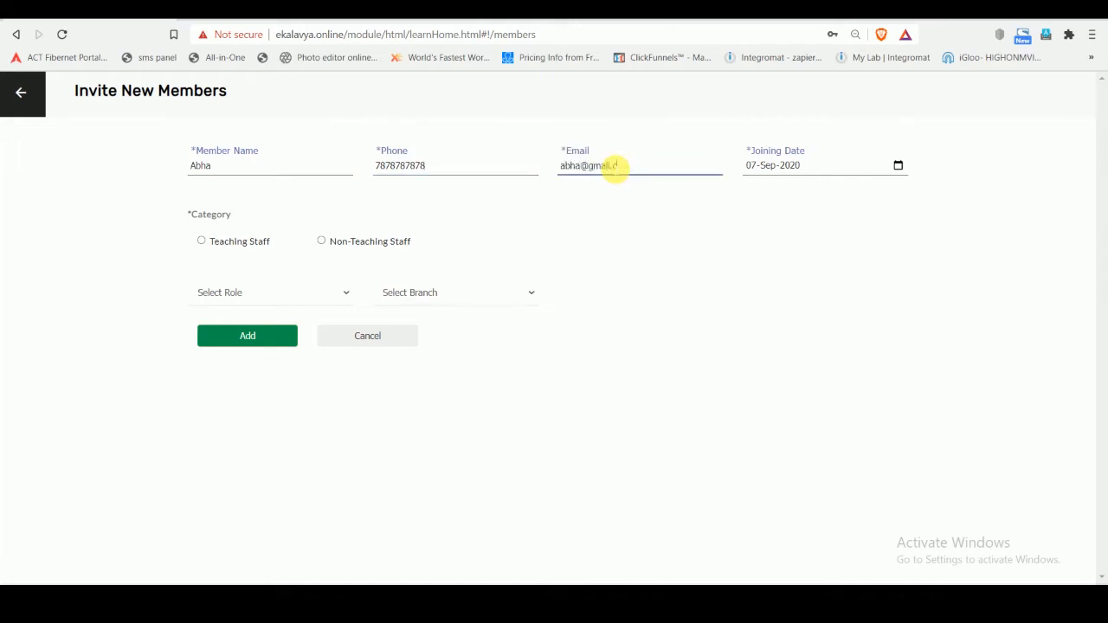
key("Tab")
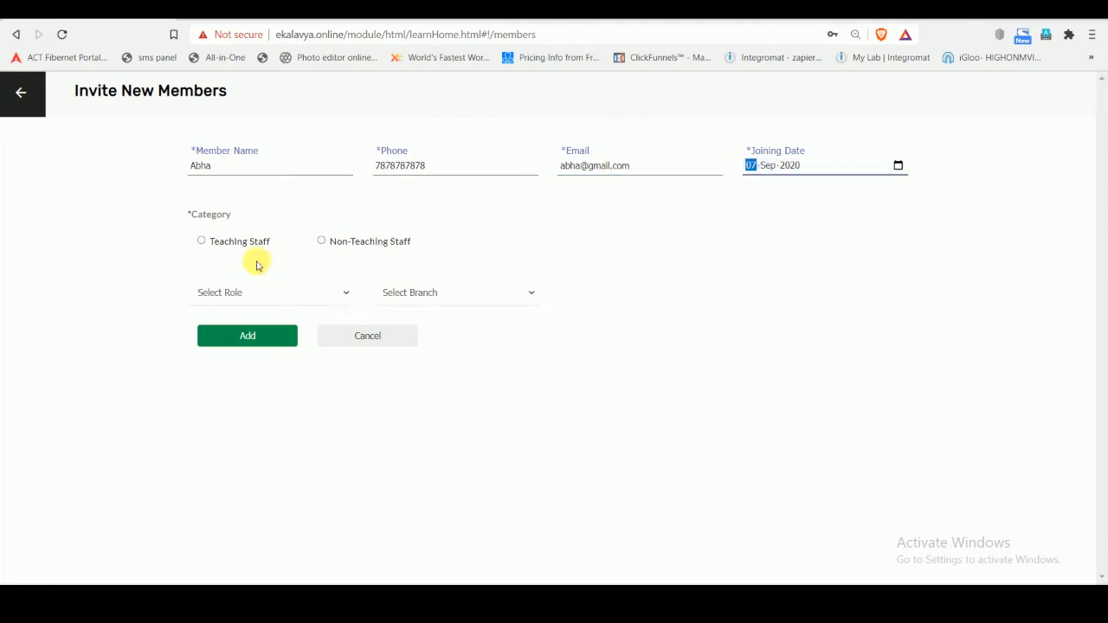
- Set the second member's category to Teaching Staff, role to Teacher and branch to Demos Chool
left_click(202, 241)
left_click(222, 291)
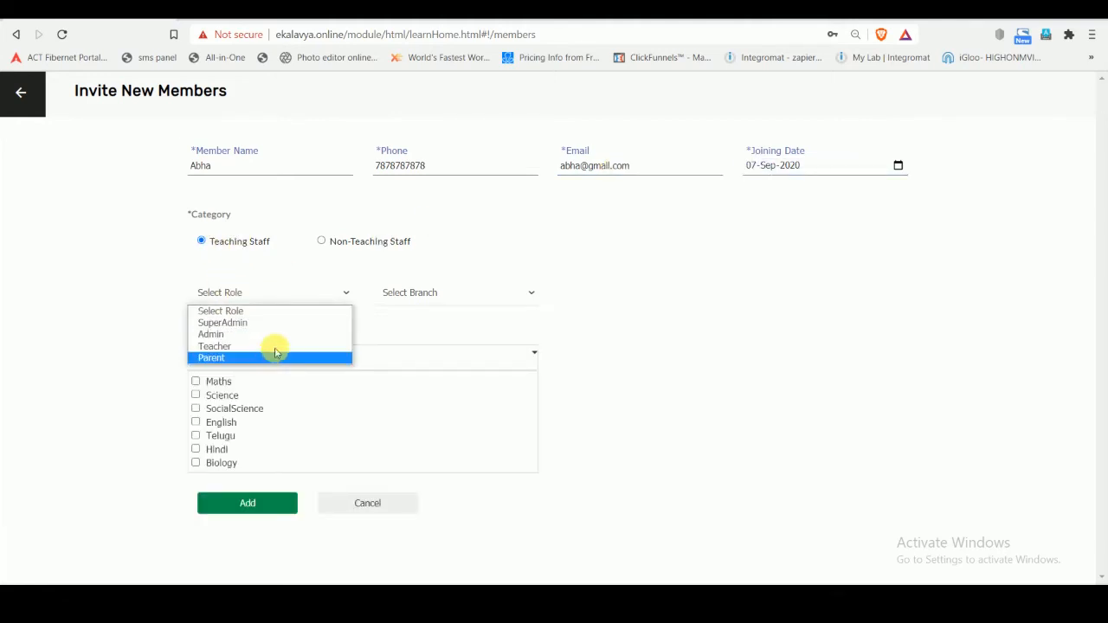
left_click(277, 345)
left_click(427, 293)
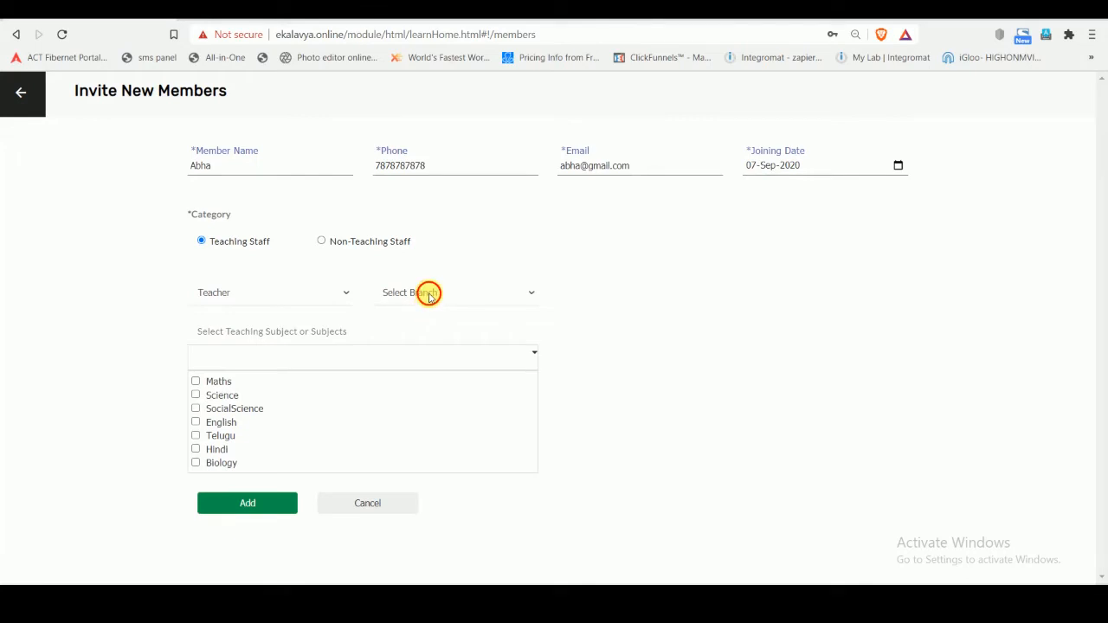
left_click(425, 321)
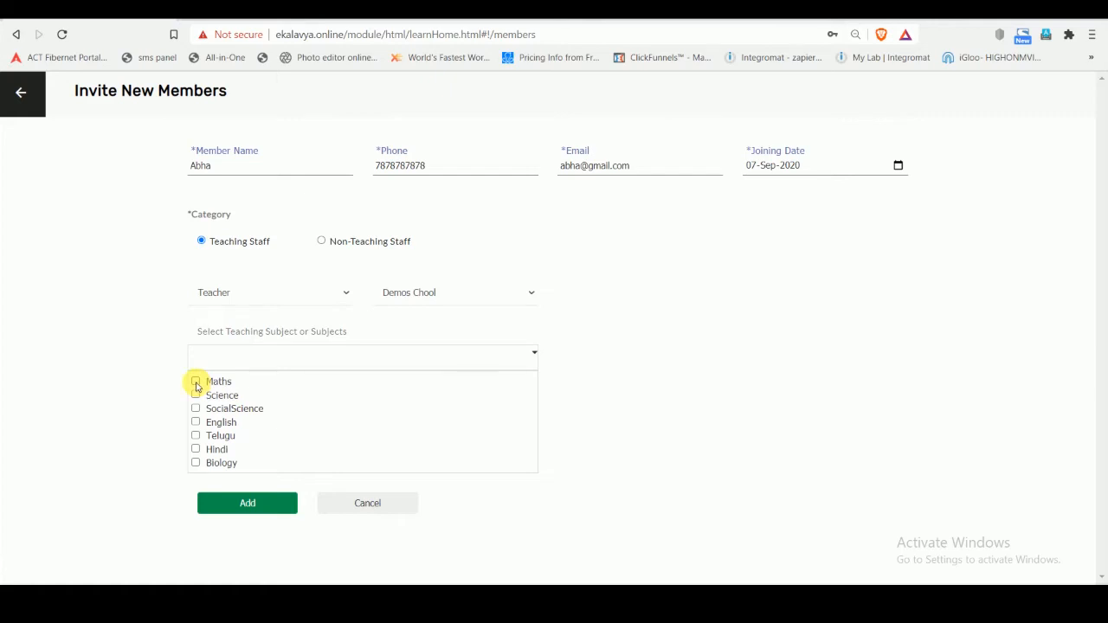
- Assign the subjects Maths, Science, SocialScience, English and Biology to the second member and add the member
left_click(197, 396)
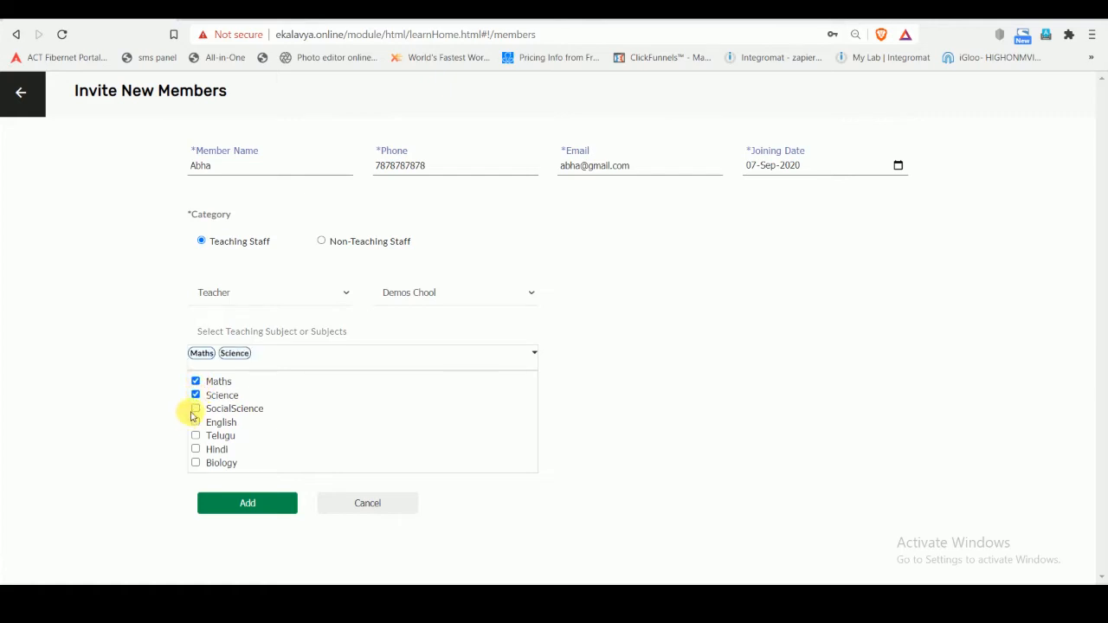
left_click(196, 408)
left_click(197, 423)
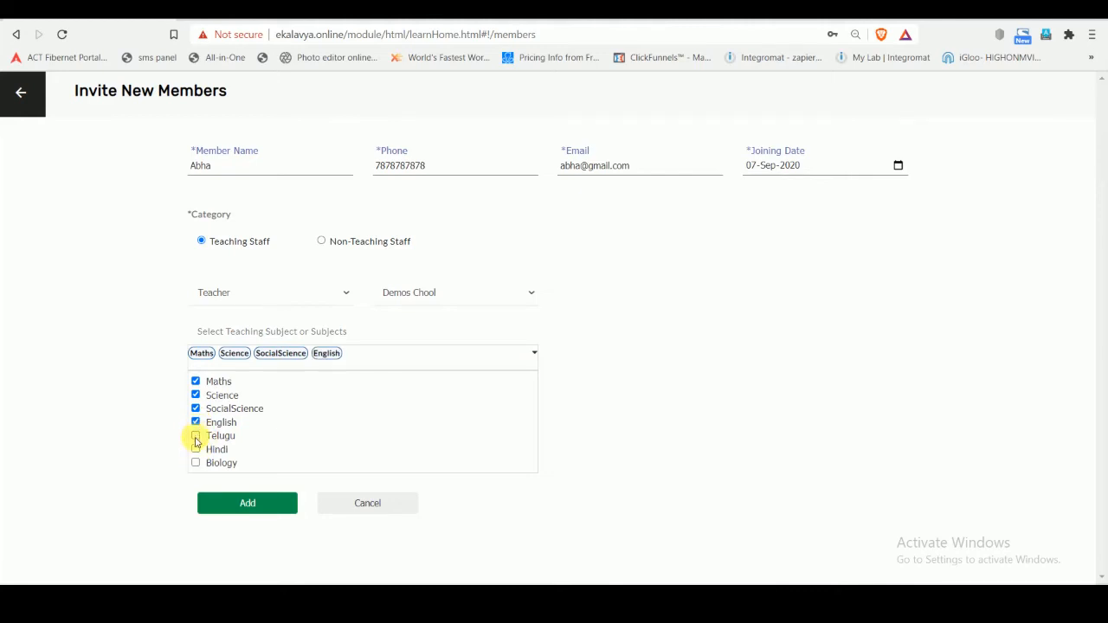
left_click(196, 465)
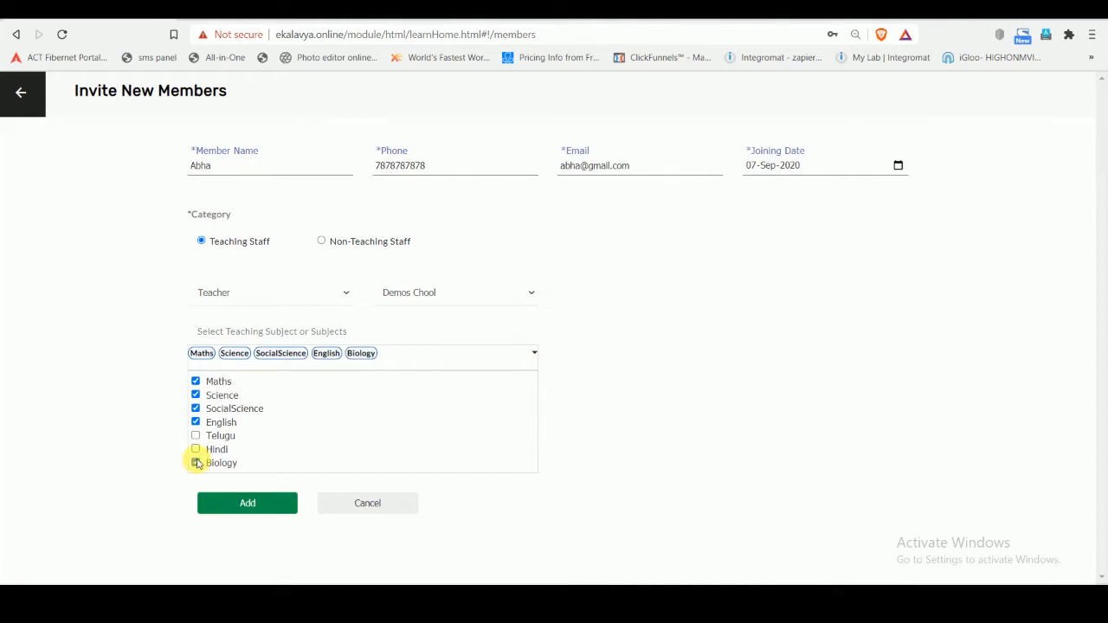
left_click(266, 505)
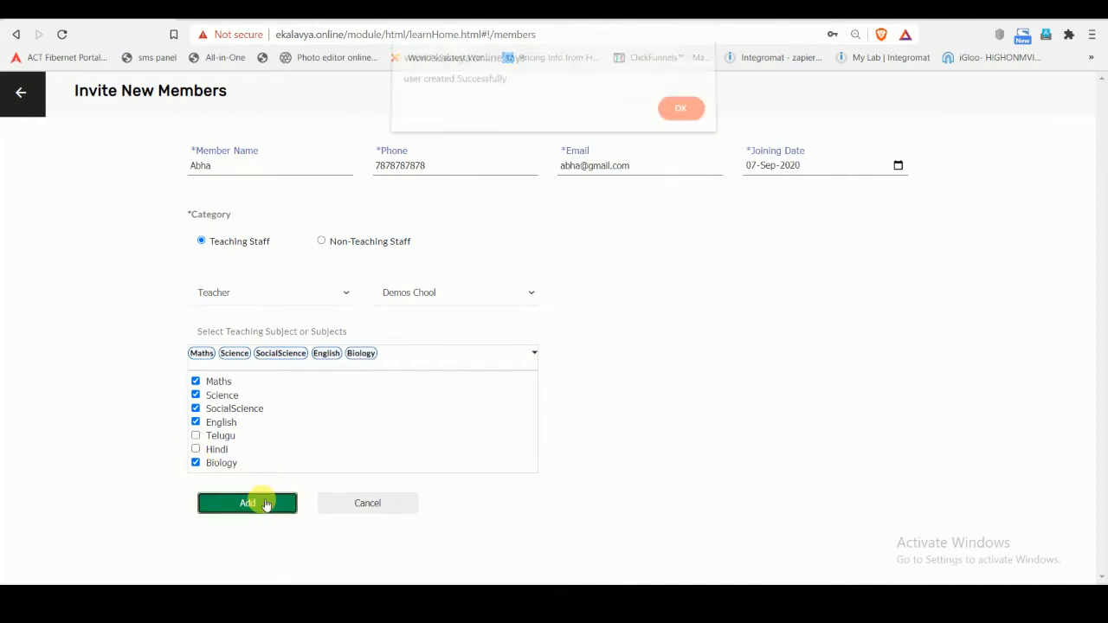
left_click(679, 118)
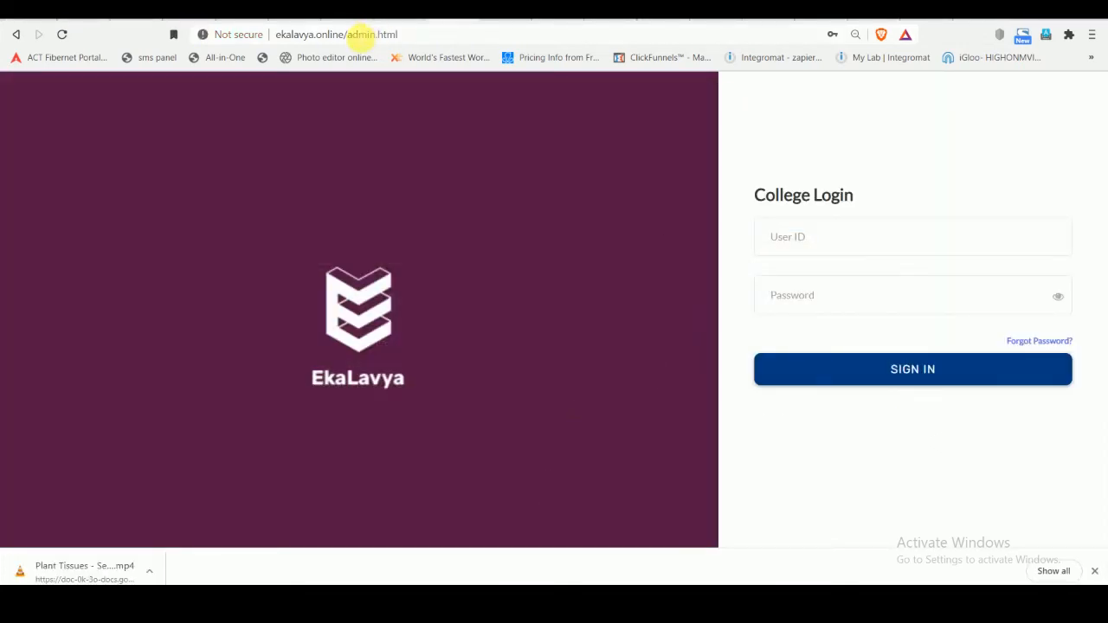
left_click(358, 35)
left_click(394, 33)
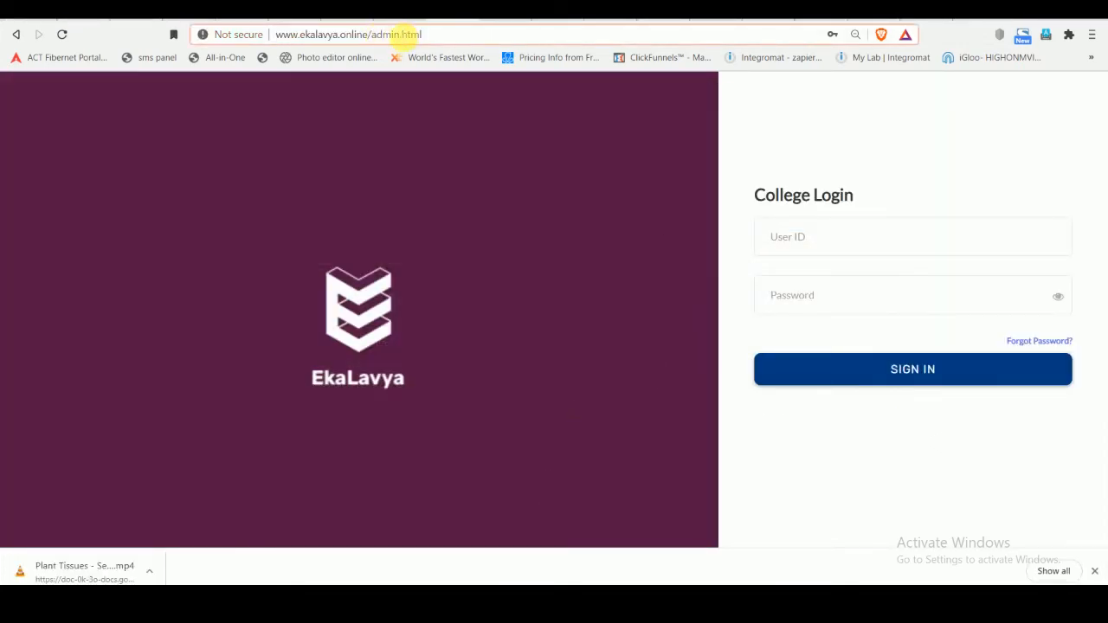
left_click_drag(399, 34, 371, 36)
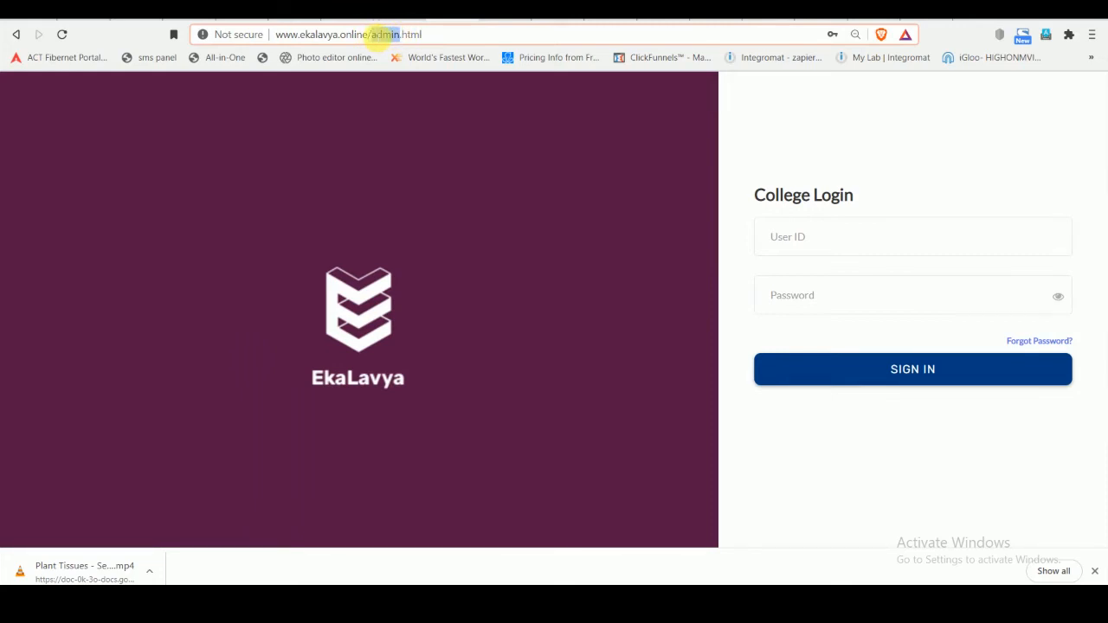
type("index")
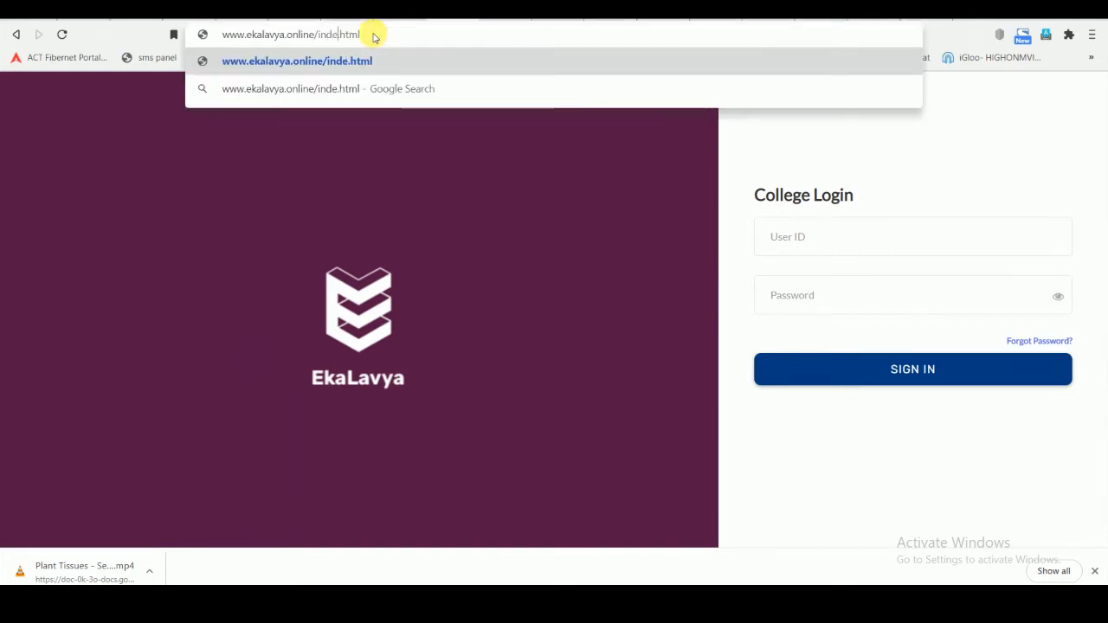
key("Return")
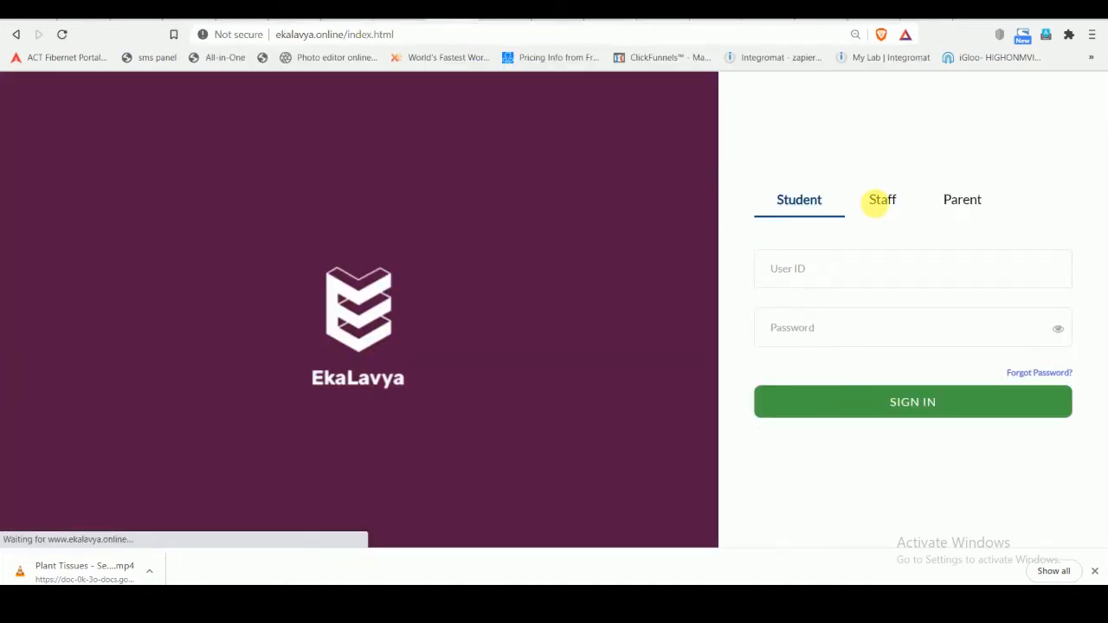
- Sign in as Staff with the new teacher's email as user ID and the account password, showing the password before submitting
left_click(885, 201)
left_click(862, 272)
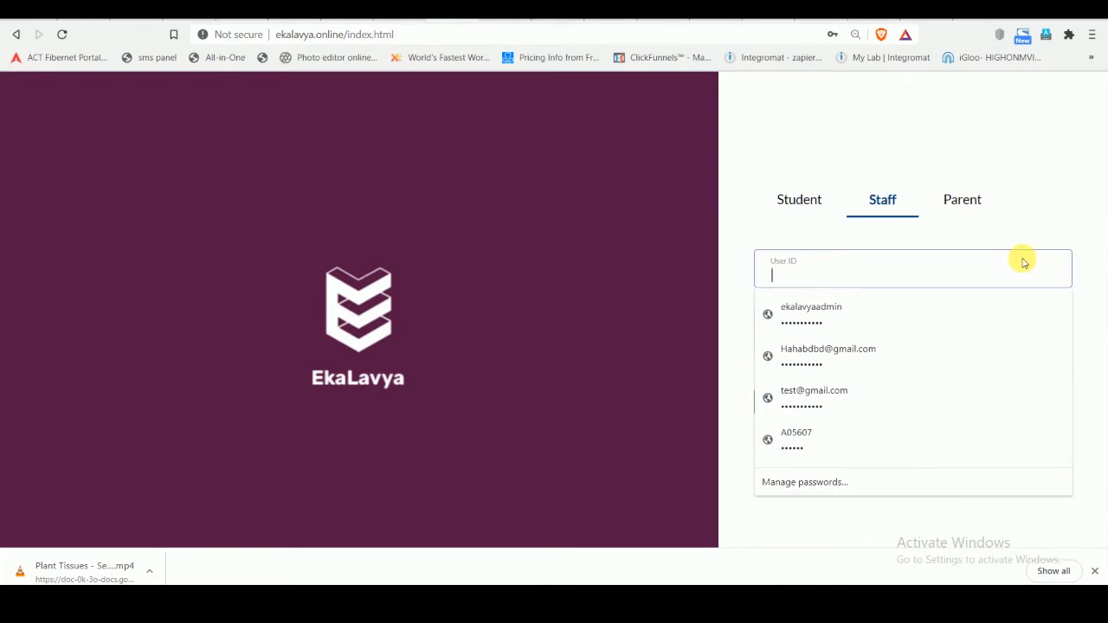
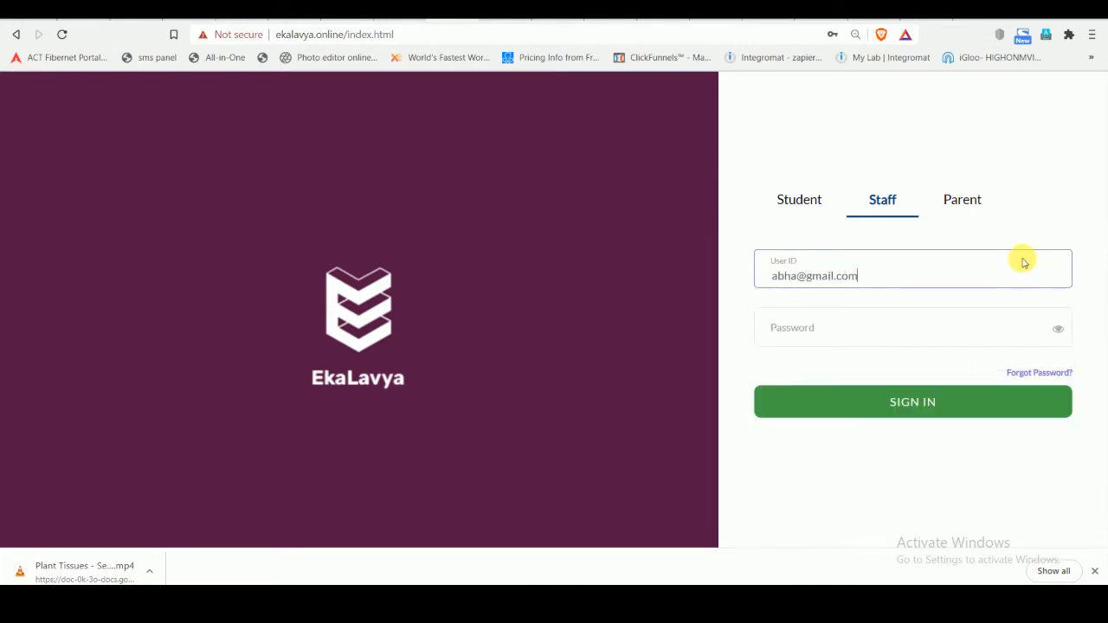
key("Tab")
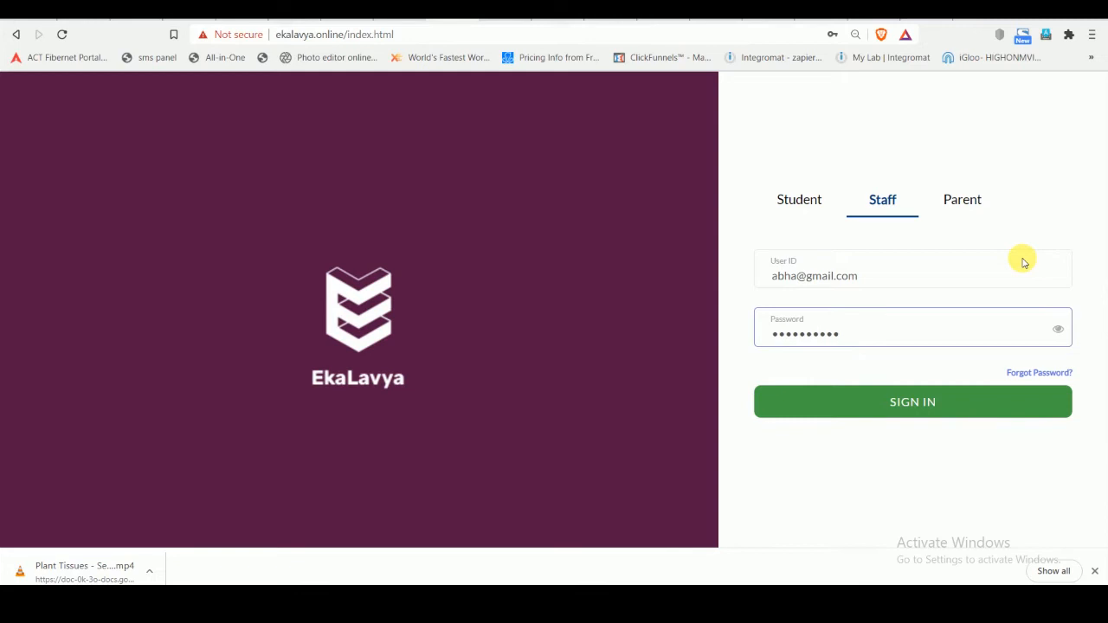
left_click(1058, 329)
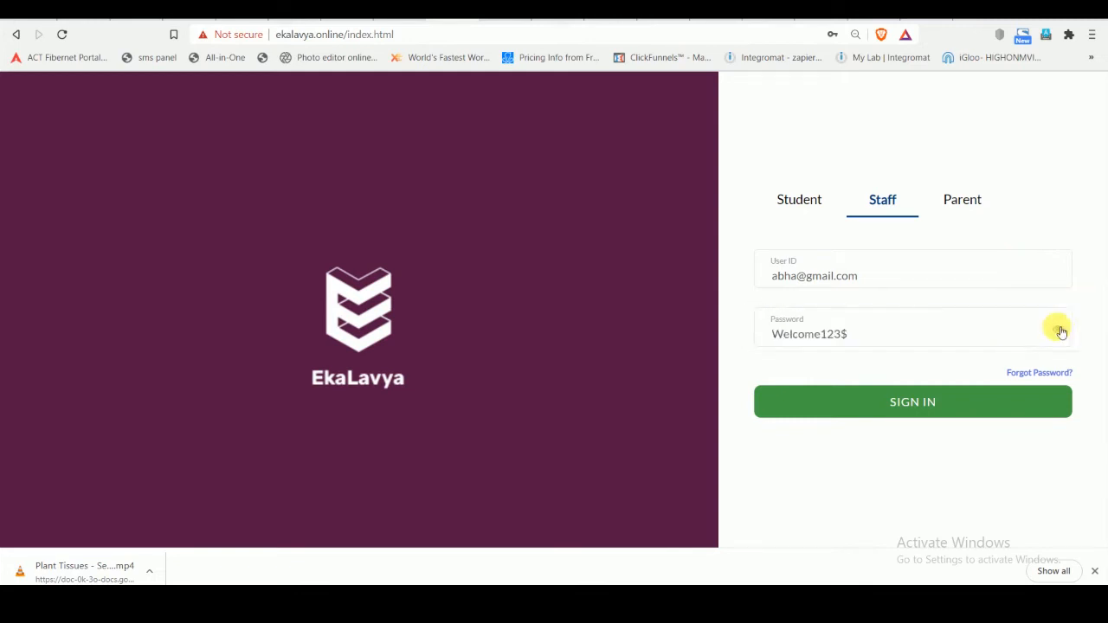
left_click(901, 406)
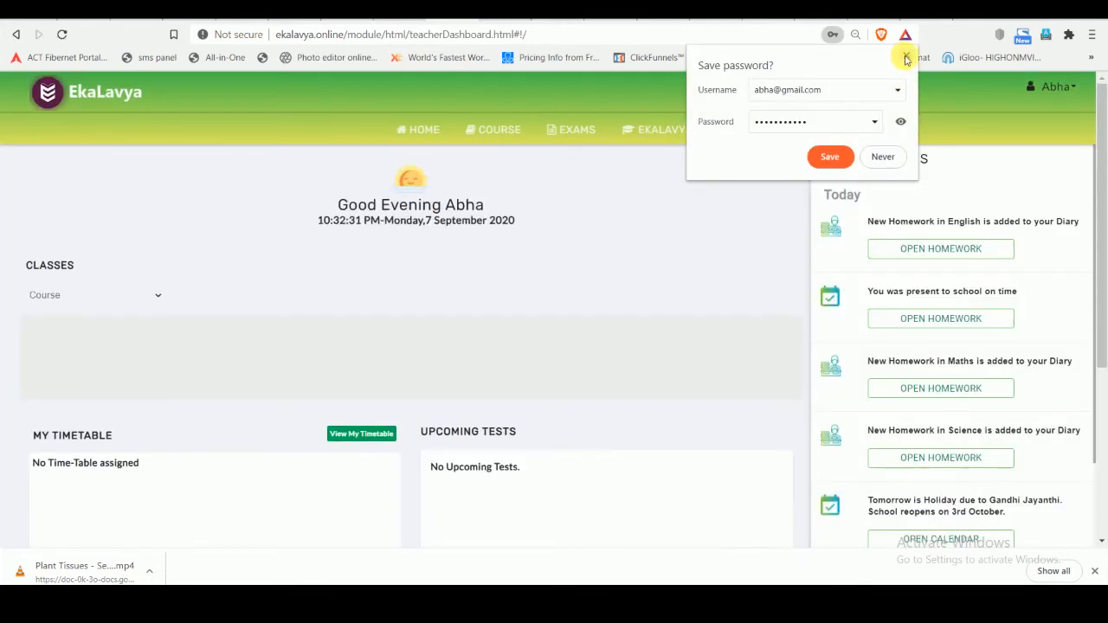
left_click(906, 55)
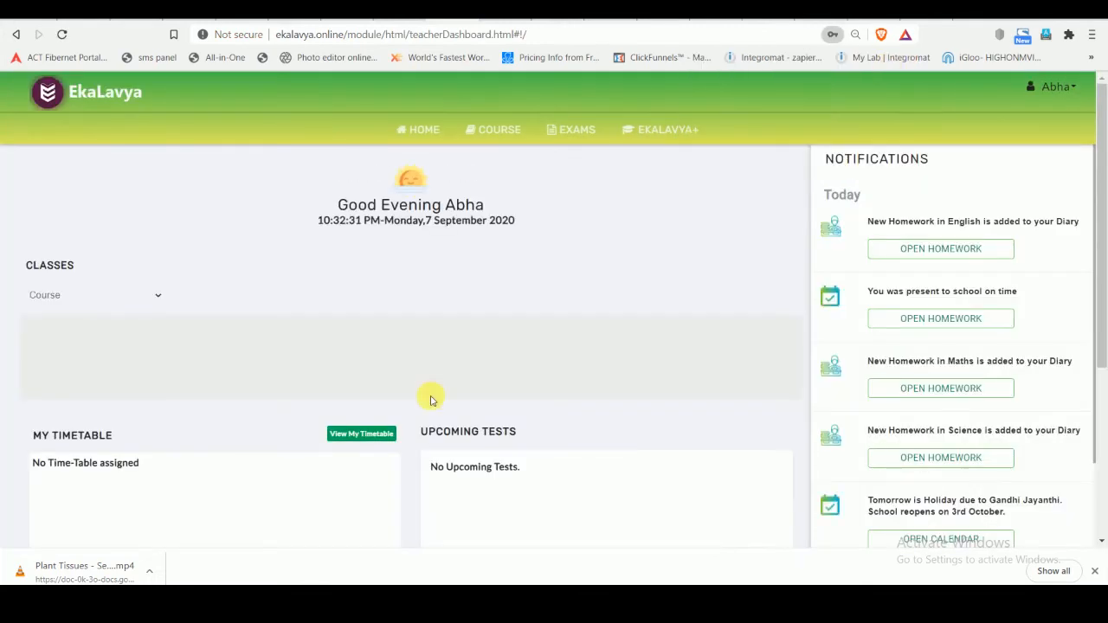
- Check which courses are offered to the teacher on the Course page for learning content
left_click(499, 129)
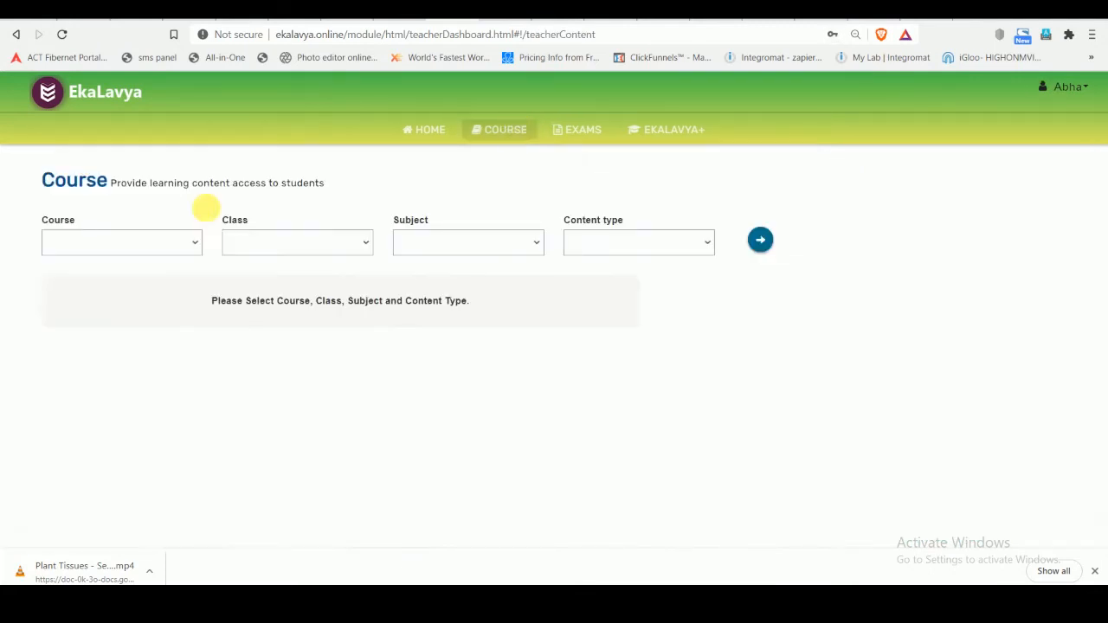
left_click(159, 242)
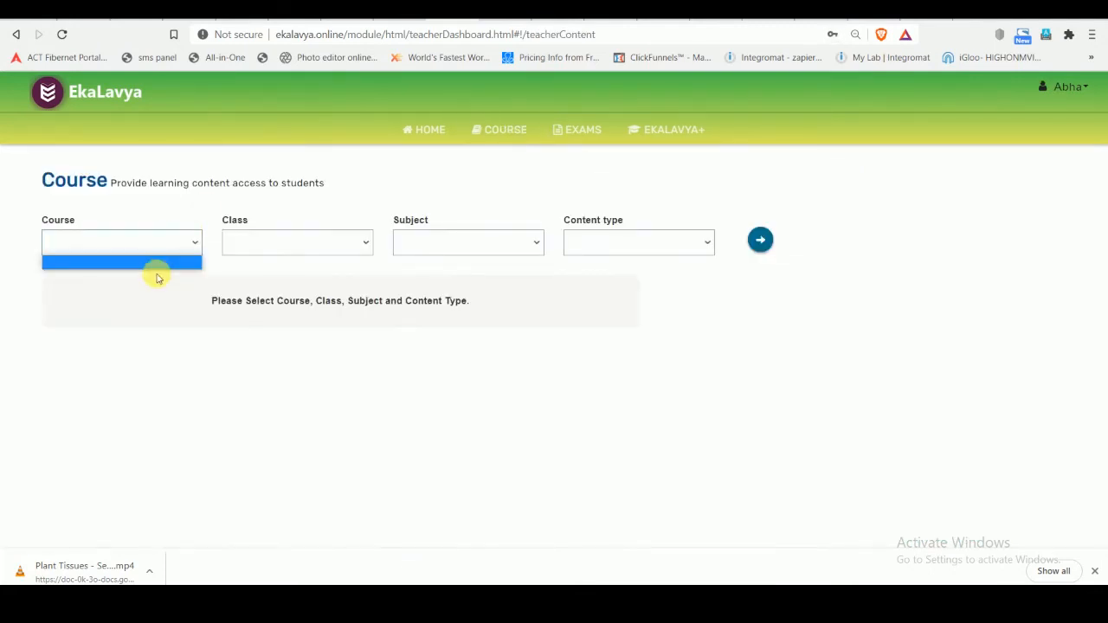
left_click(203, 202)
left_click(142, 242)
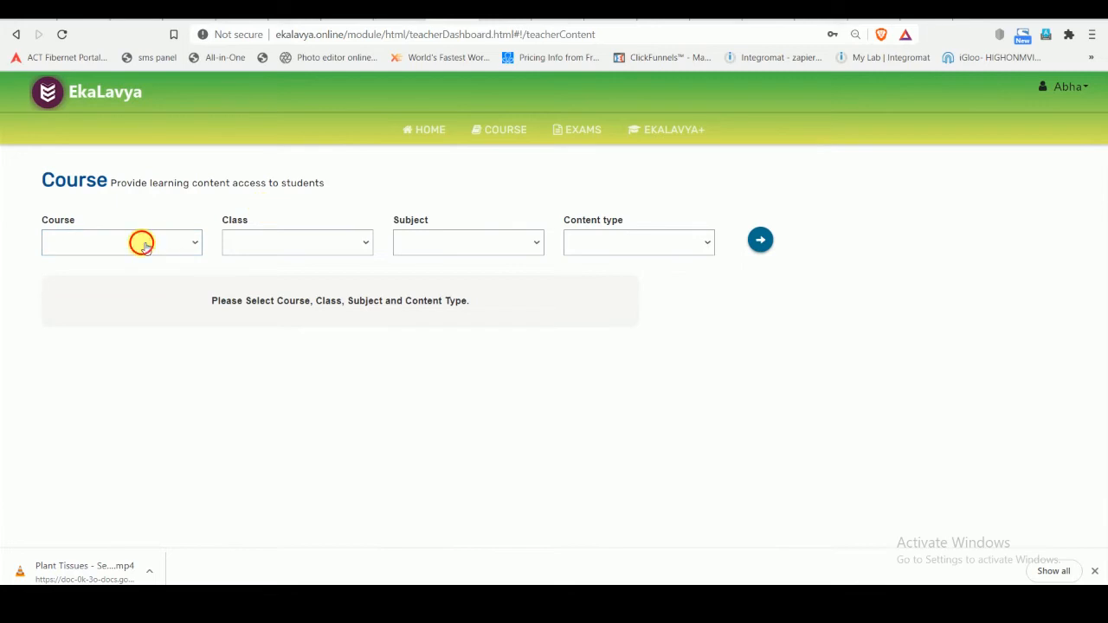
left_click(185, 222)
left_click(141, 249)
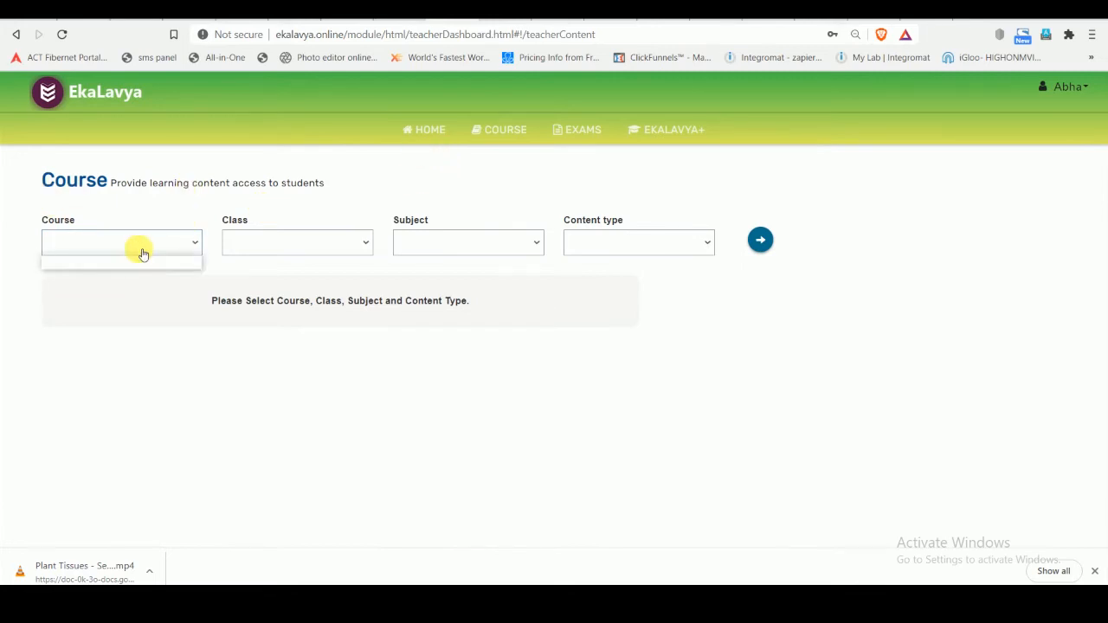
left_click(166, 215)
left_click(143, 248)
left_click(205, 200)
left_click(177, 245)
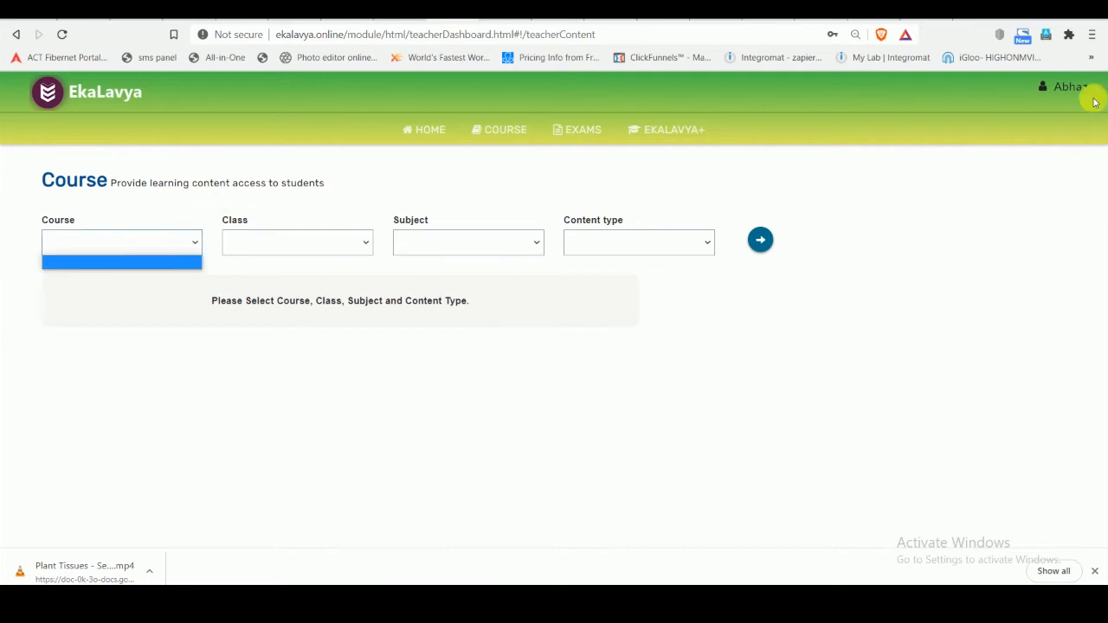
- Close the course choices and log out of the teacher account
left_click(1029, 121)
left_click(1064, 87)
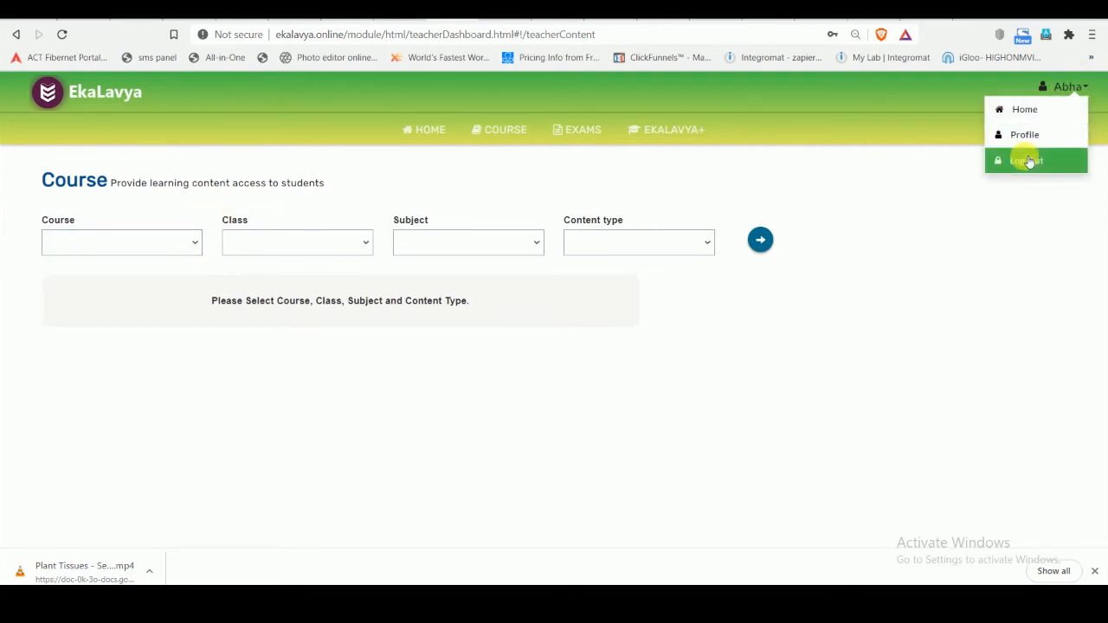
left_click(1028, 162)
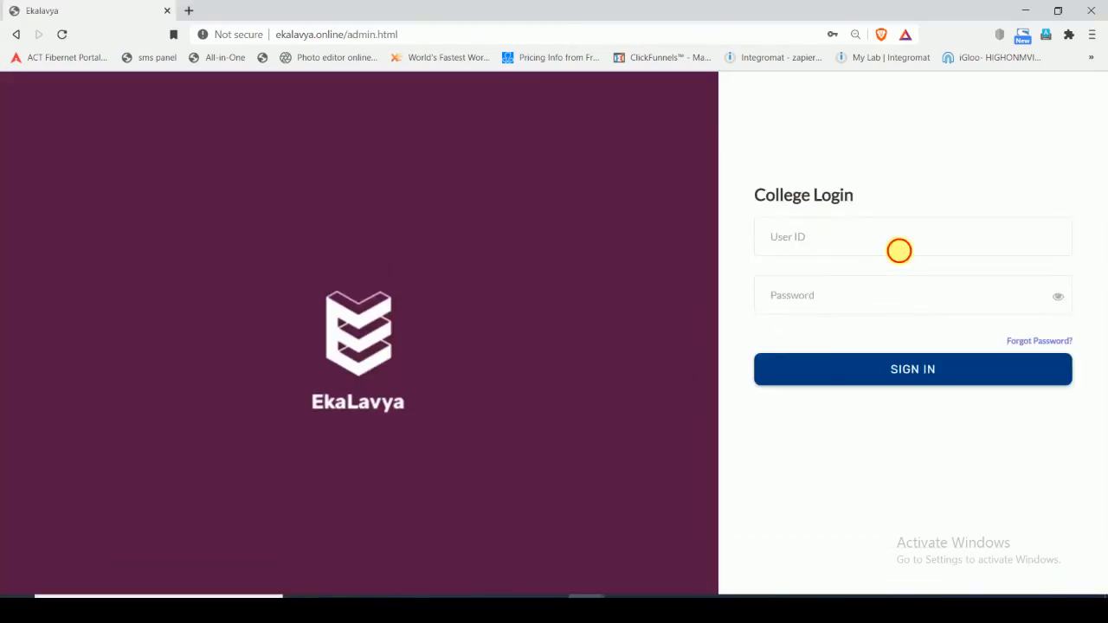
- Sign in at the College Login with the branch admin's user ID and account password
left_click(898, 250)
type("TDEMObradmin")
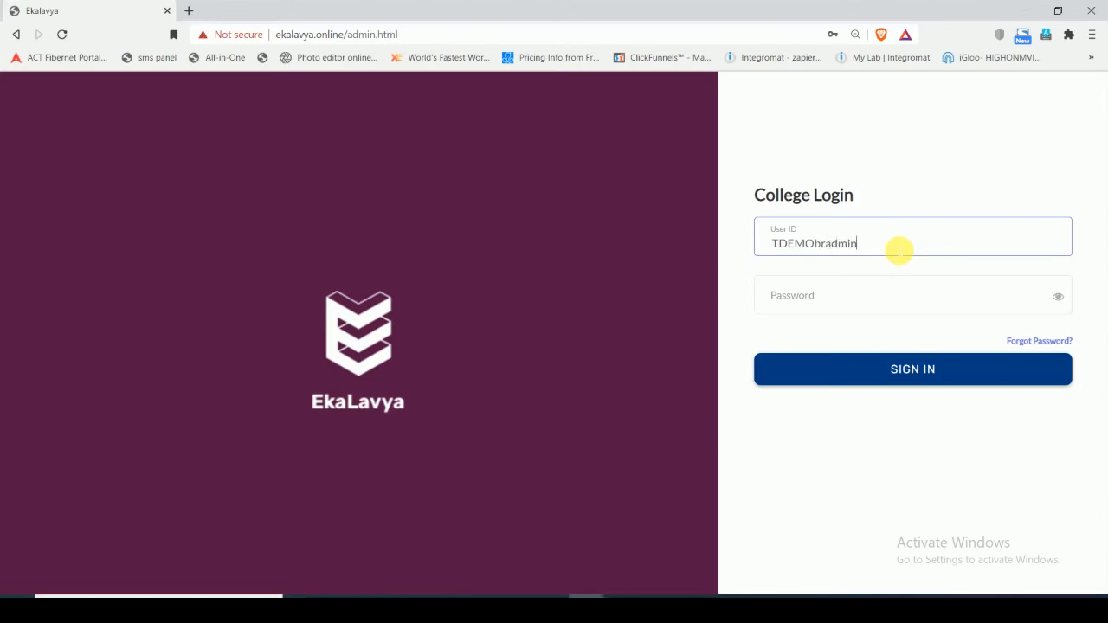
key("Tab")
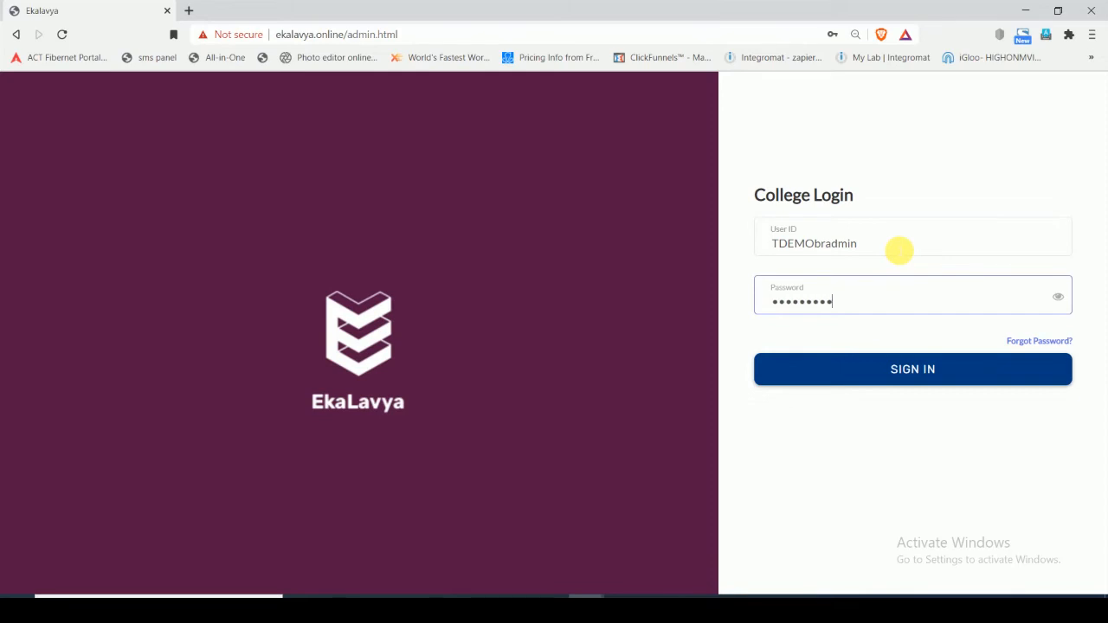
left_click(840, 370)
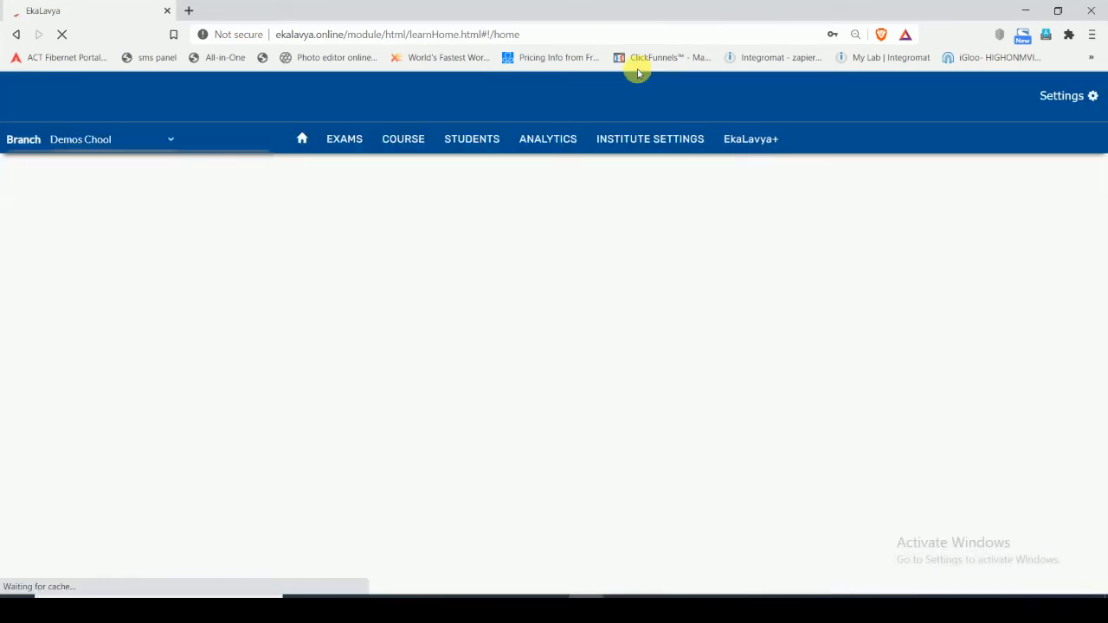
- Review the 3 Period Template in the institute's general settings and the assigned subjects in the Staff Members list
left_click(761, 144)
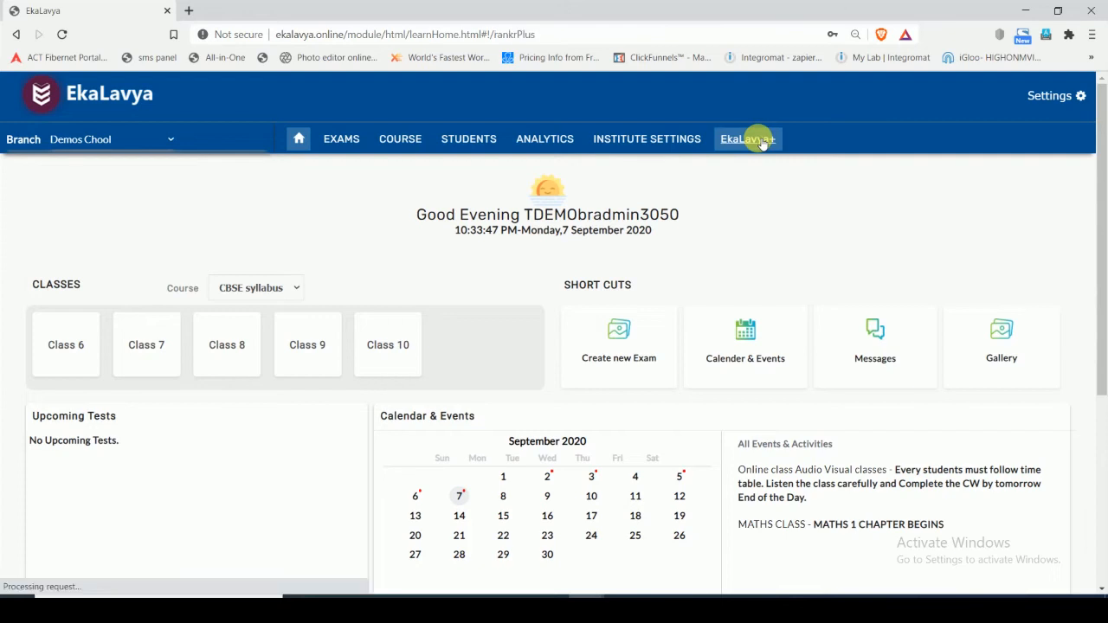
left_click(630, 140)
left_click(210, 227)
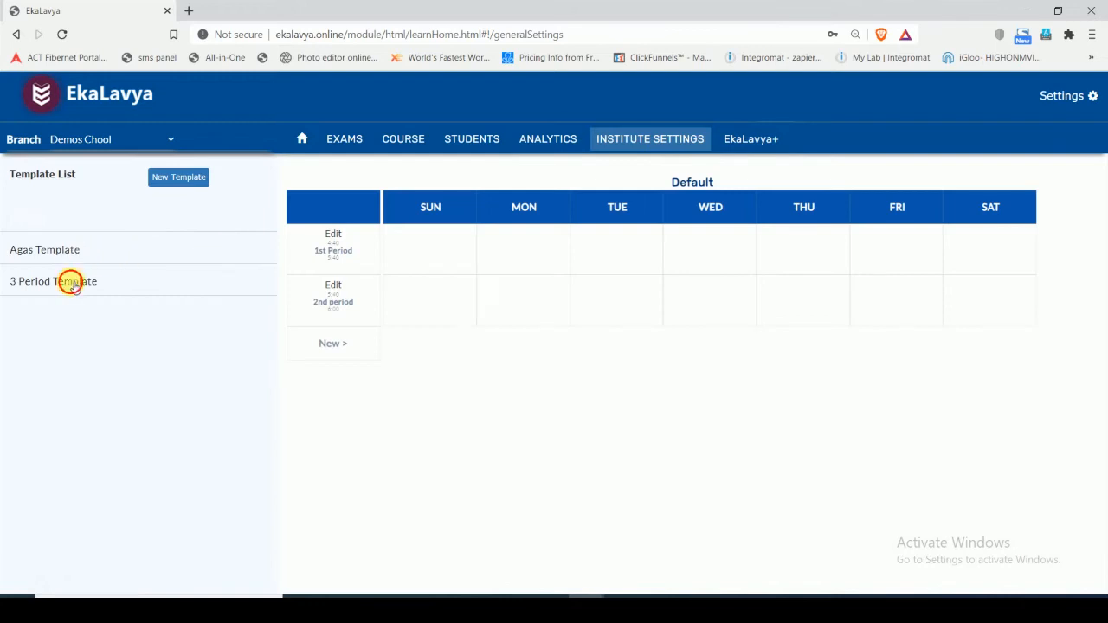
left_click(68, 280)
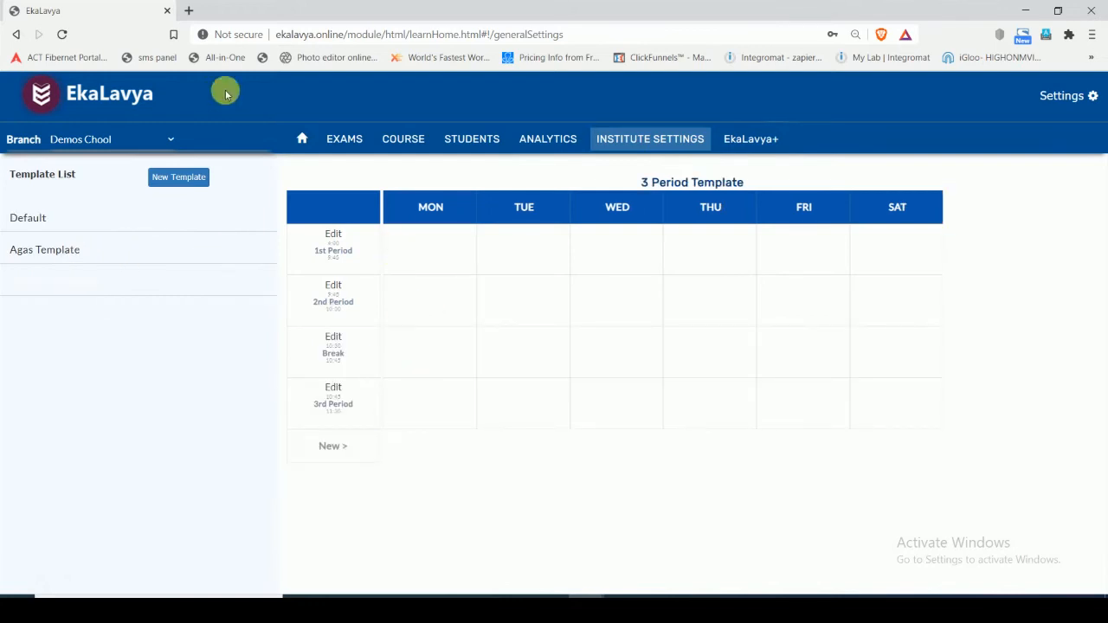
left_click(752, 139)
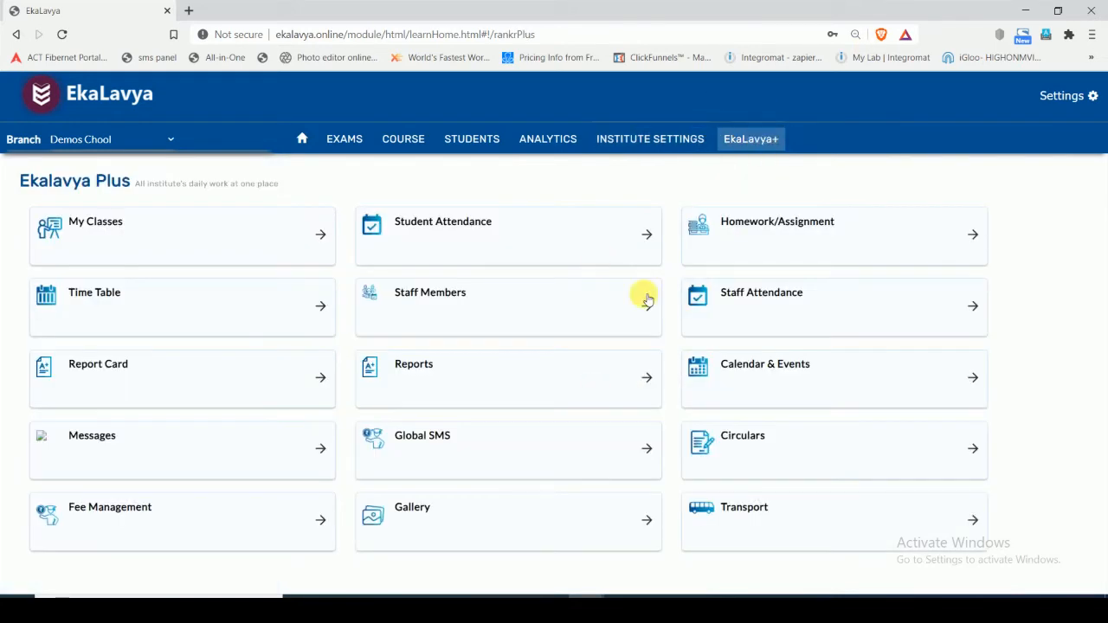
left_click(420, 308)
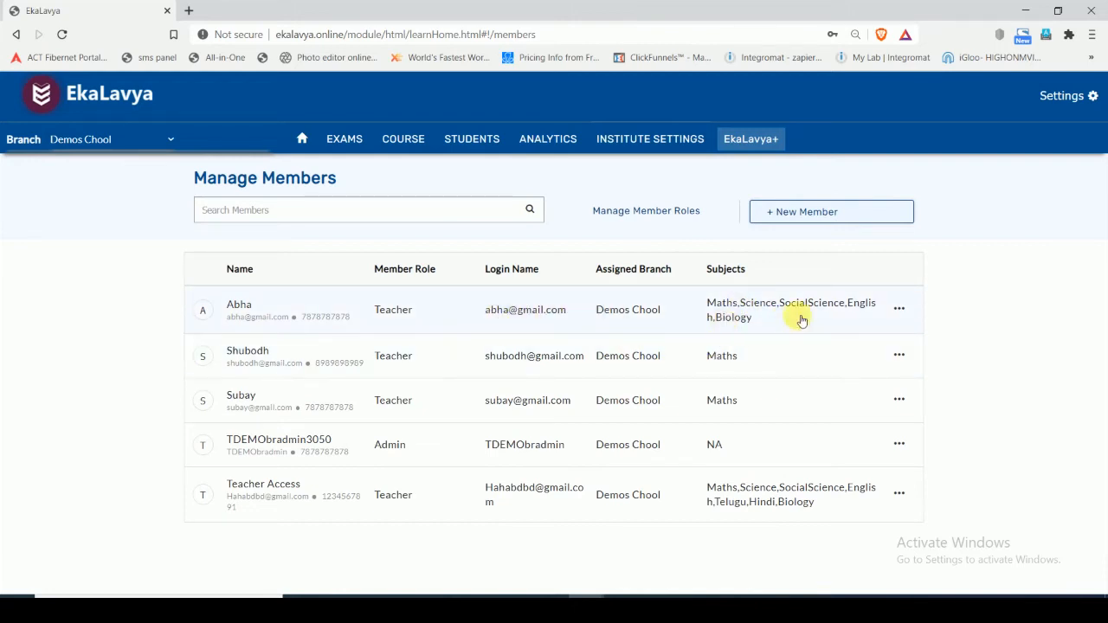
left_click(673, 141)
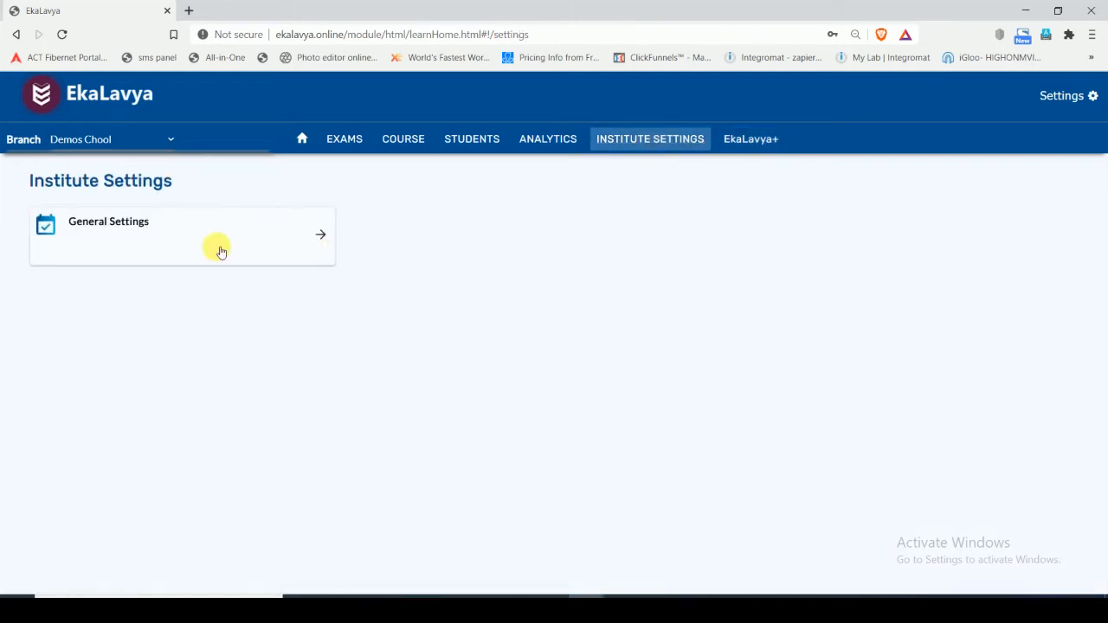
left_click(270, 239)
- Show the Time Table of Class 10 in the SSC course from the Ekalavya Plus section
left_click(732, 152)
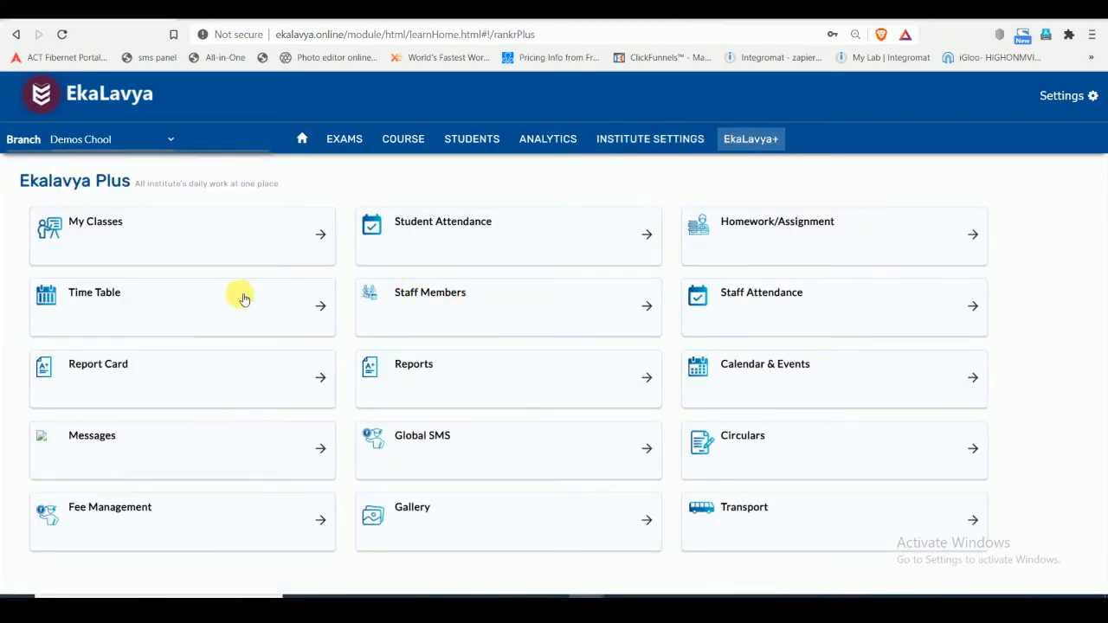
left_click(288, 310)
left_click(87, 259)
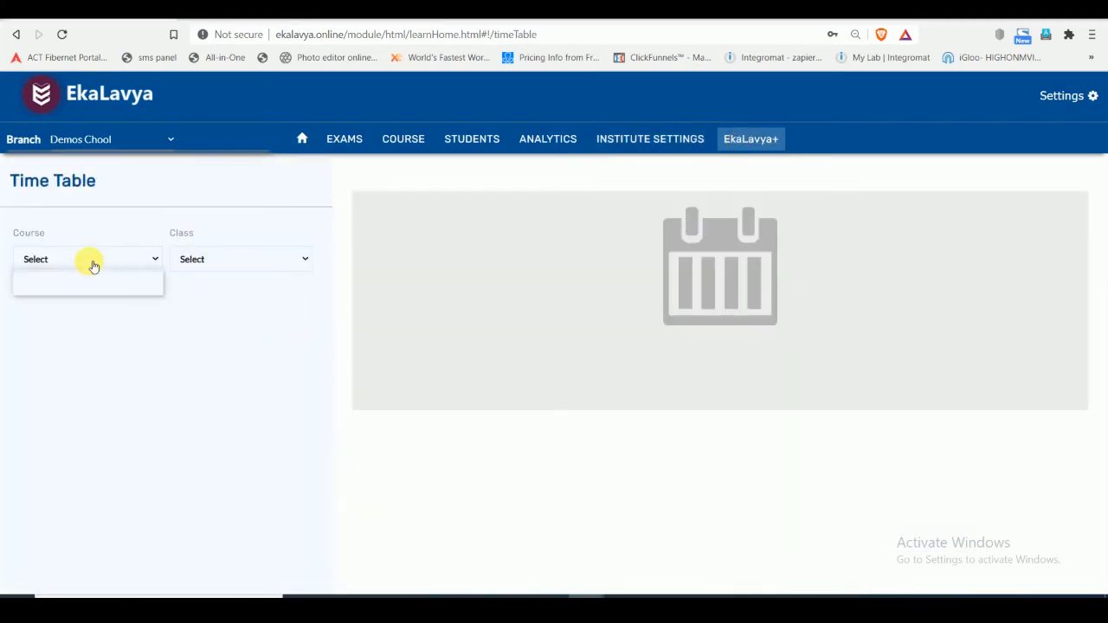
left_click(92, 289)
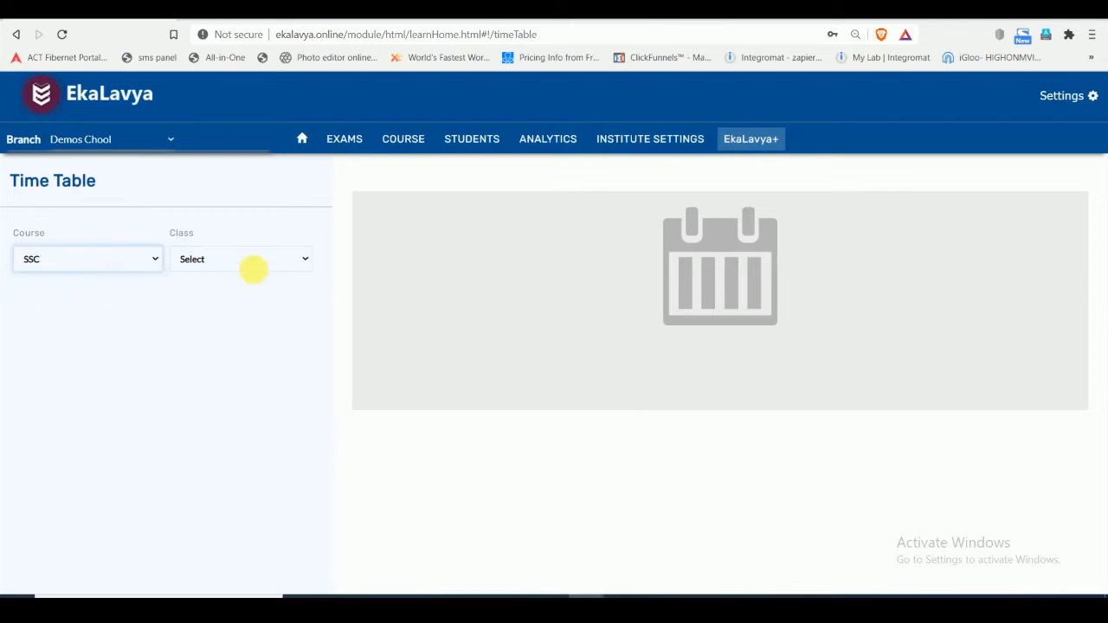
left_click(252, 262)
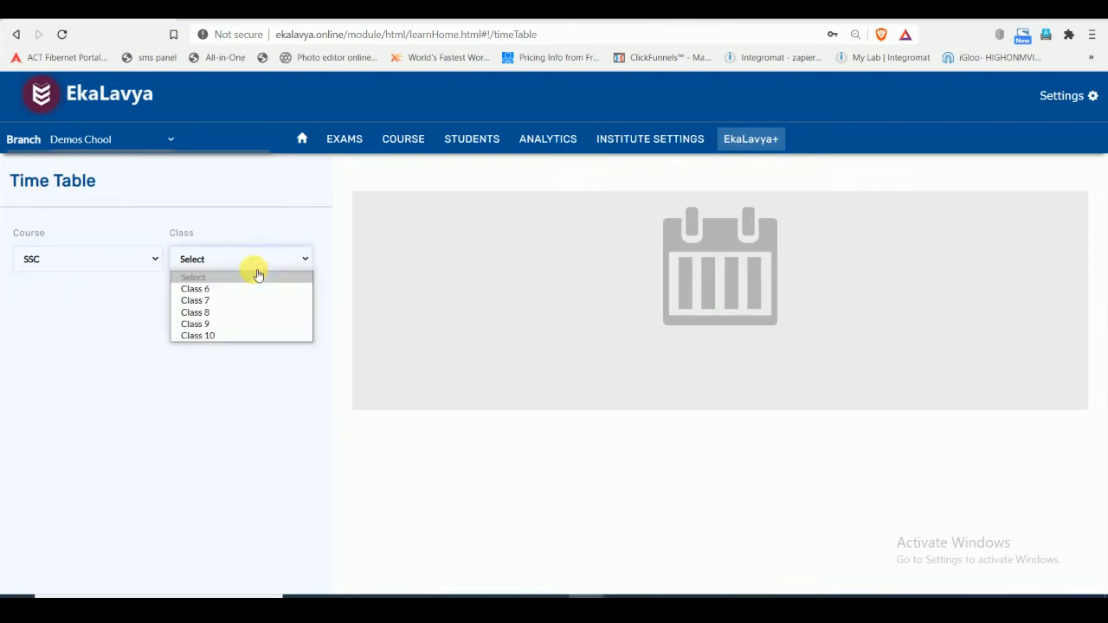
left_click(248, 334)
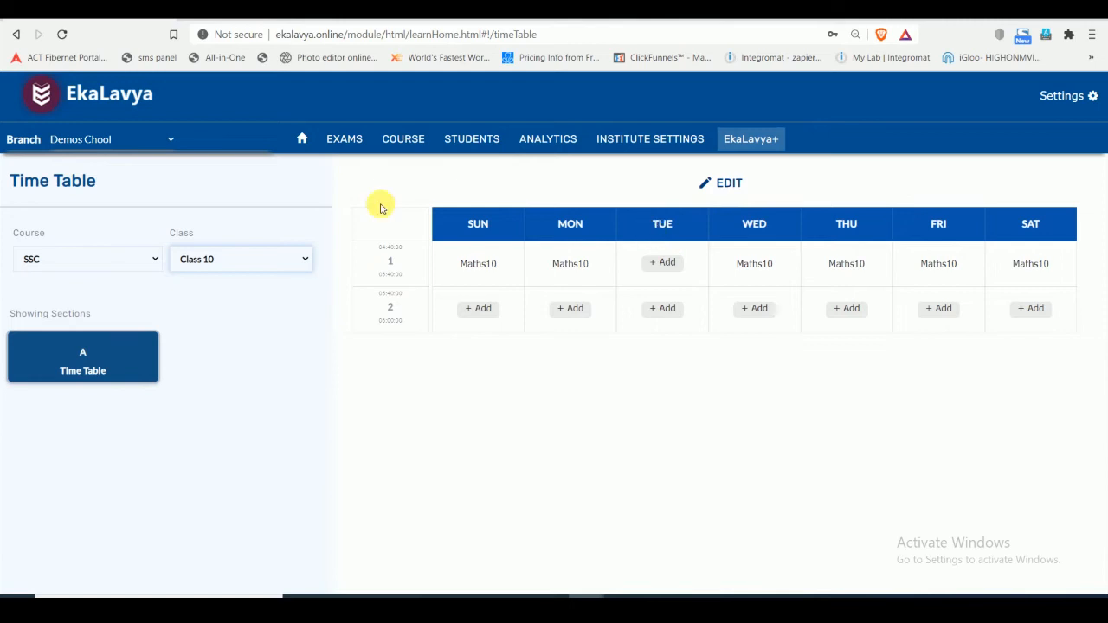
- View the editable timetable of Class 10 section A and return to the Time Table overview
left_click(109, 258)
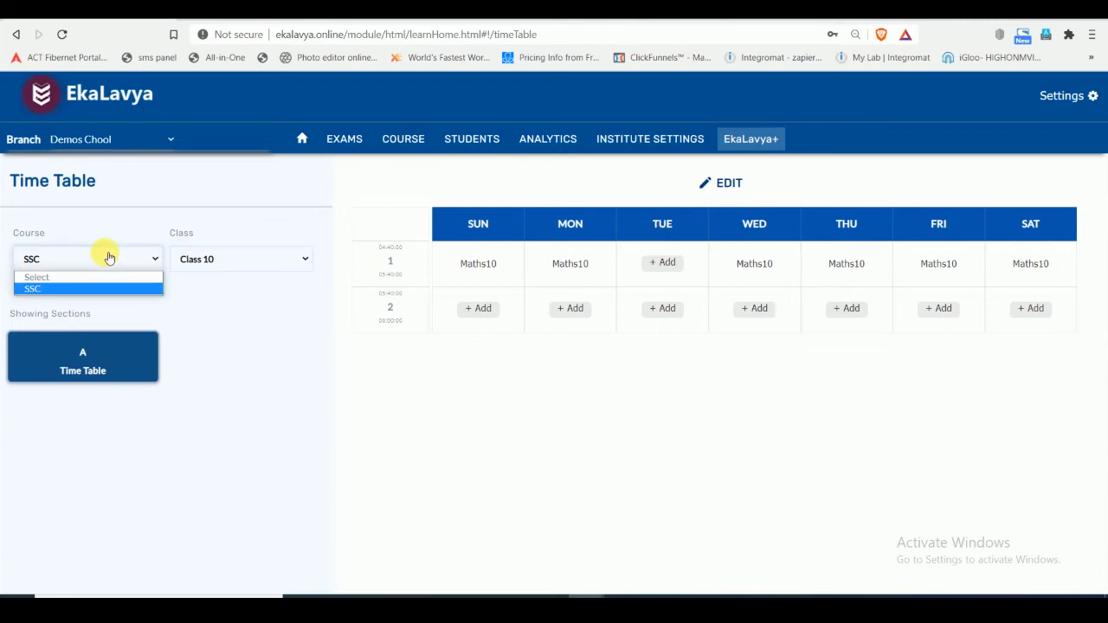
left_click(593, 178)
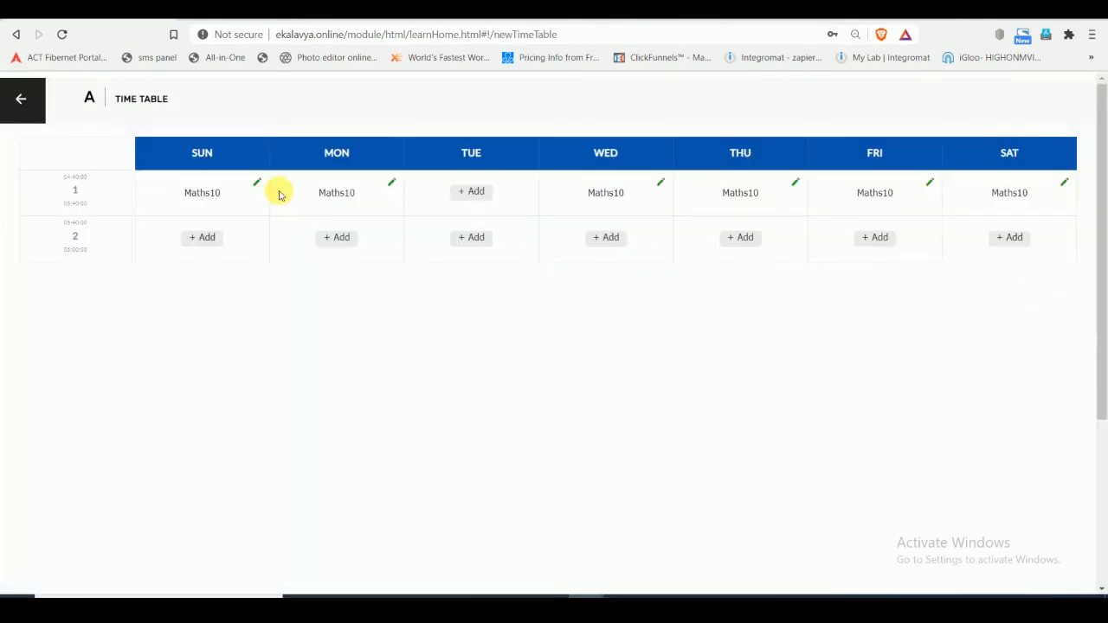
left_click(17, 105)
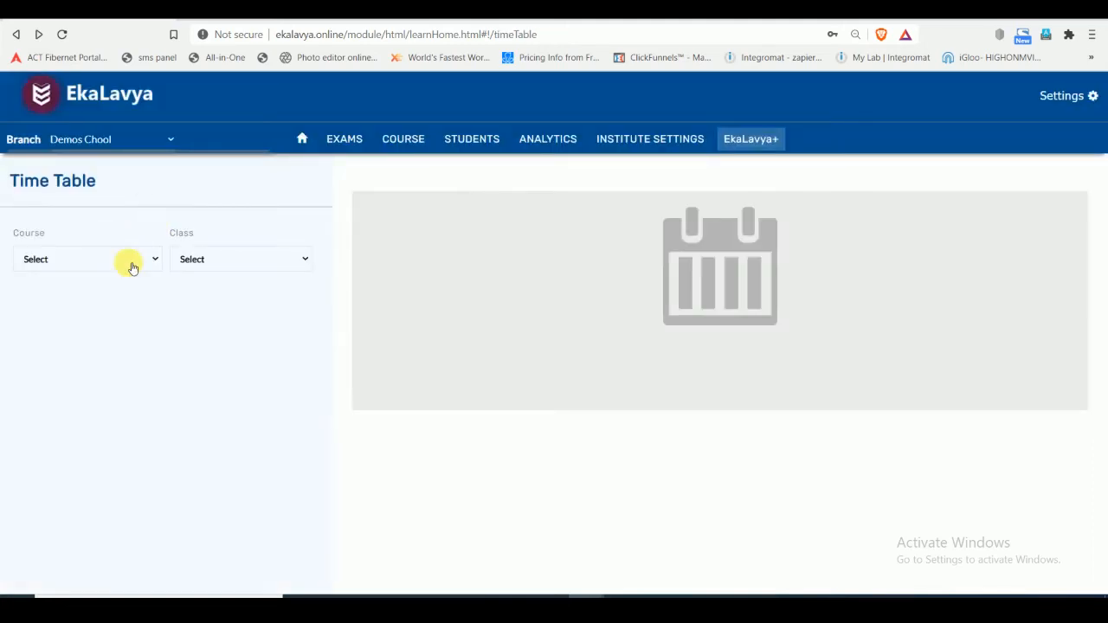
- Check the Time Table of Class 9 and Class 10 in the SSC course
left_click(130, 260)
left_click(113, 291)
left_click(284, 262)
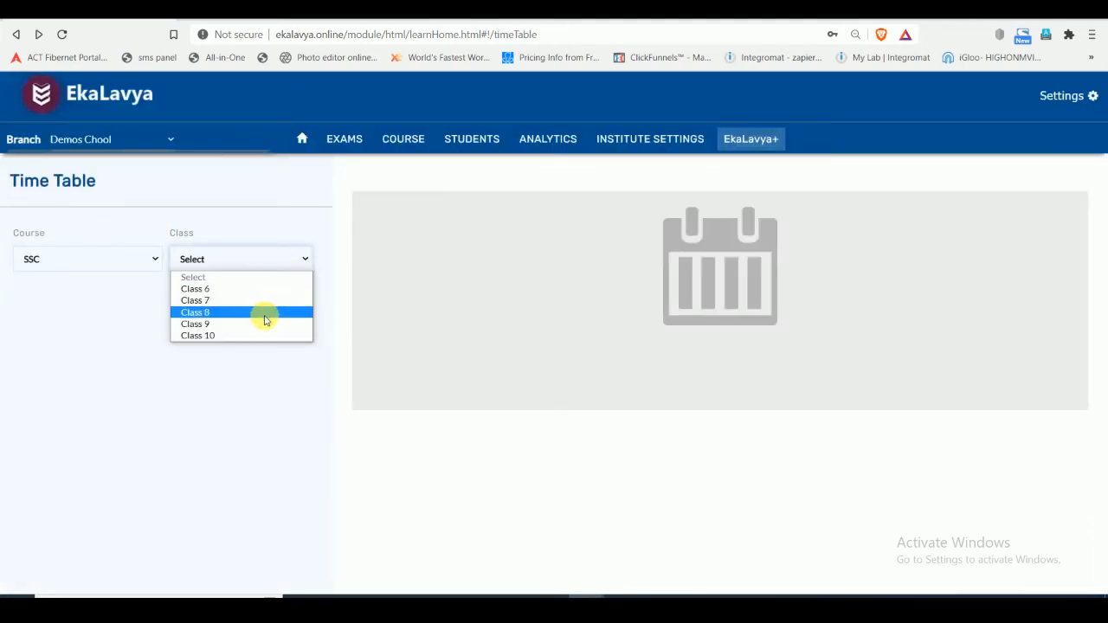
left_click(265, 324)
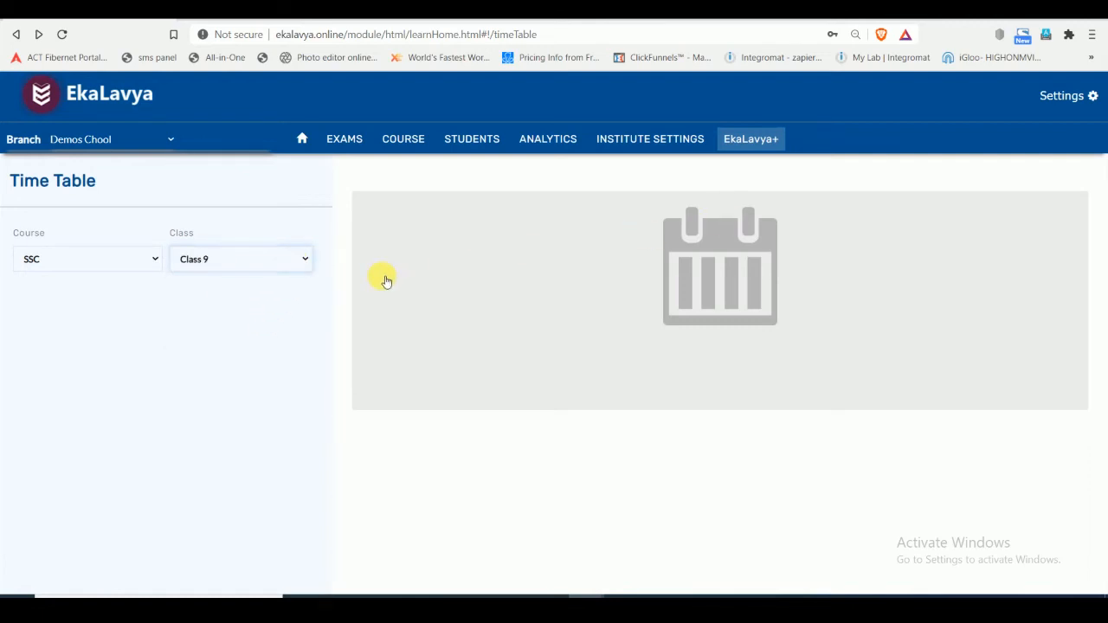
left_click(220, 261)
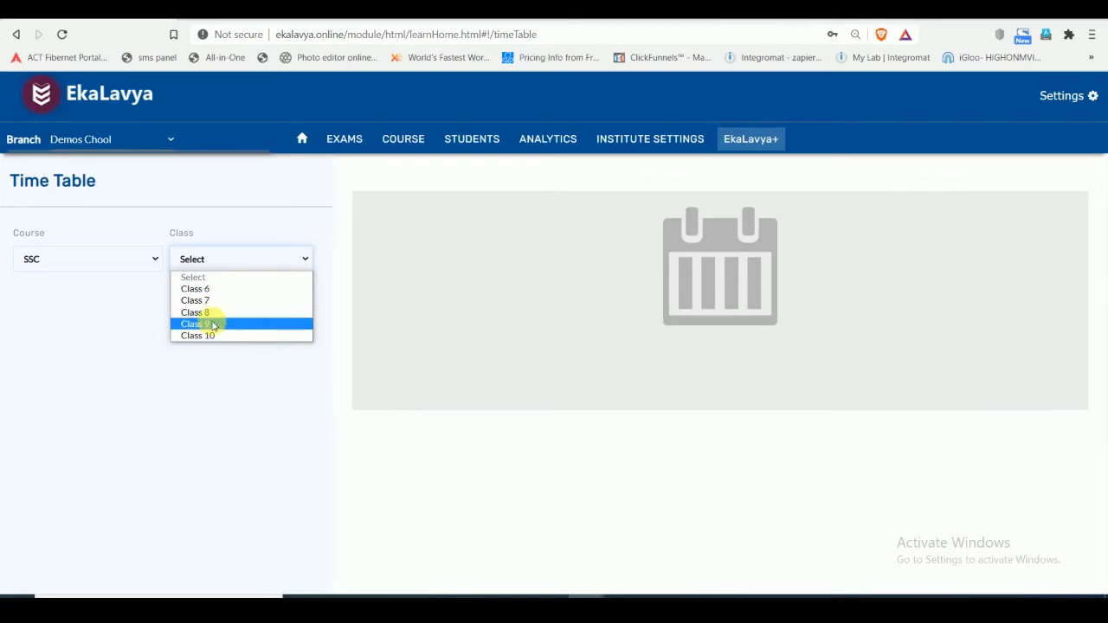
left_click(212, 322)
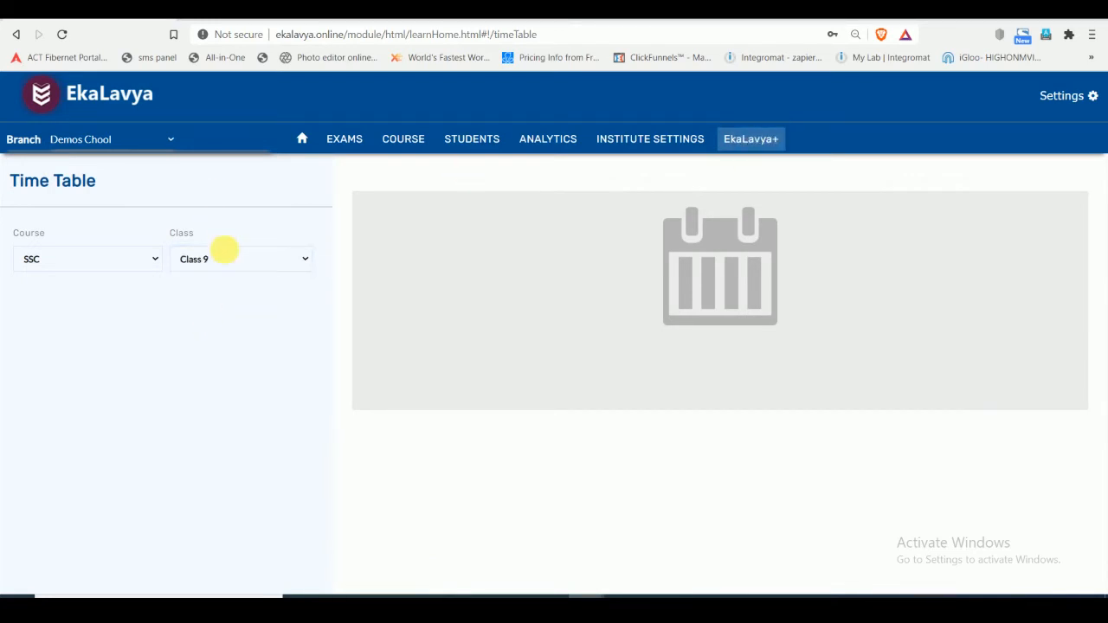
left_click(223, 258)
left_click(208, 331)
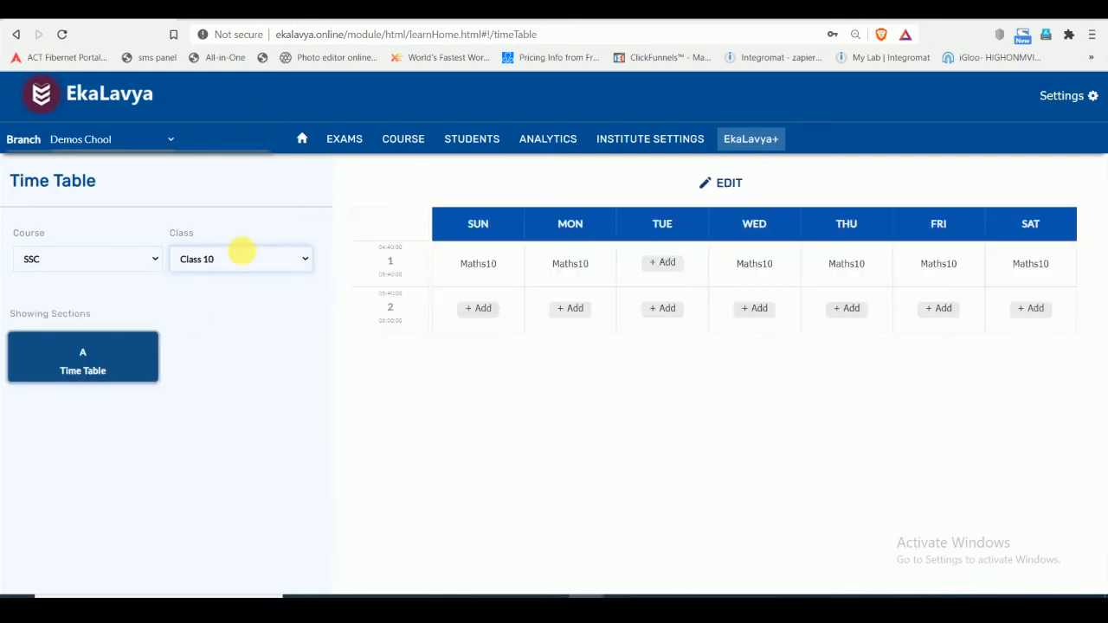
- Review the SSC timetables of Class 6, Class 7, Class 8 and Class 9, and return to Class 6
left_click(241, 259)
left_click(231, 289)
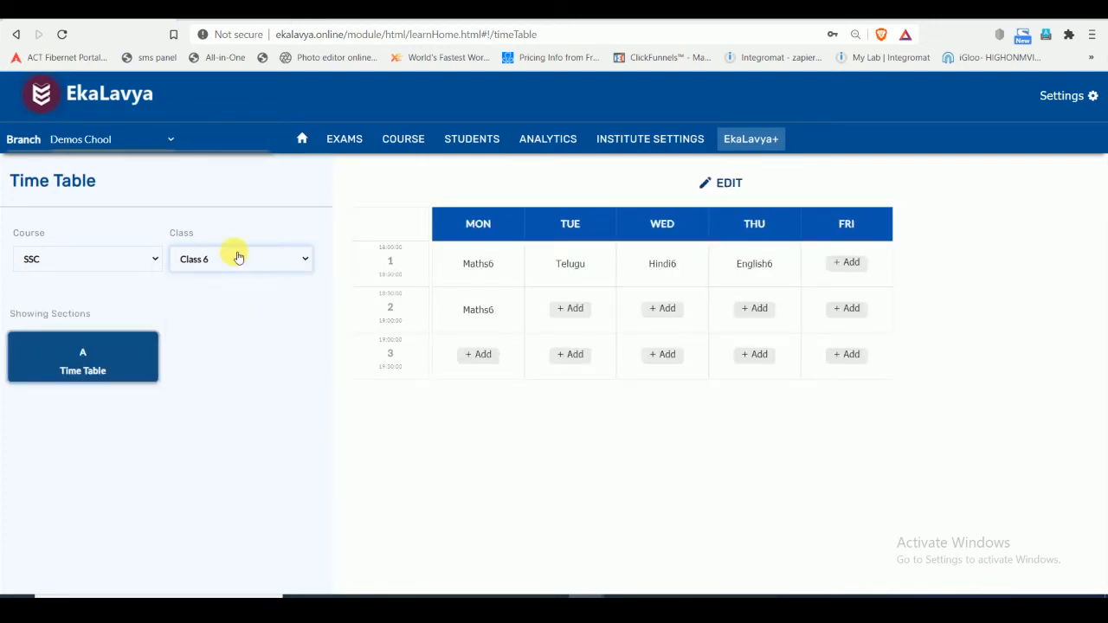
left_click(239, 257)
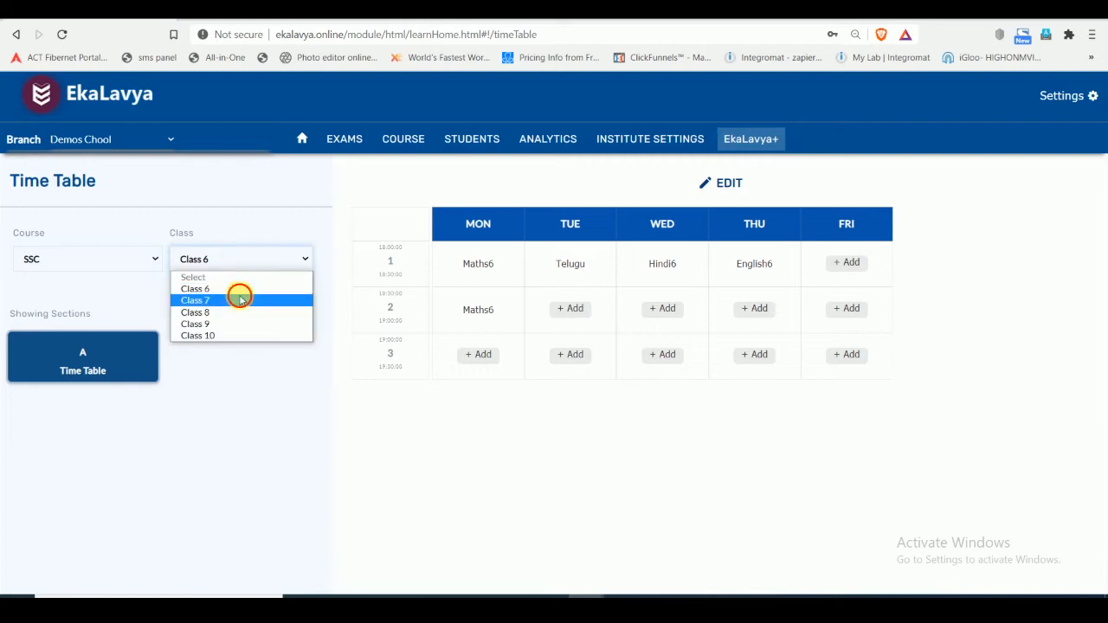
left_click(237, 294)
left_click(249, 258)
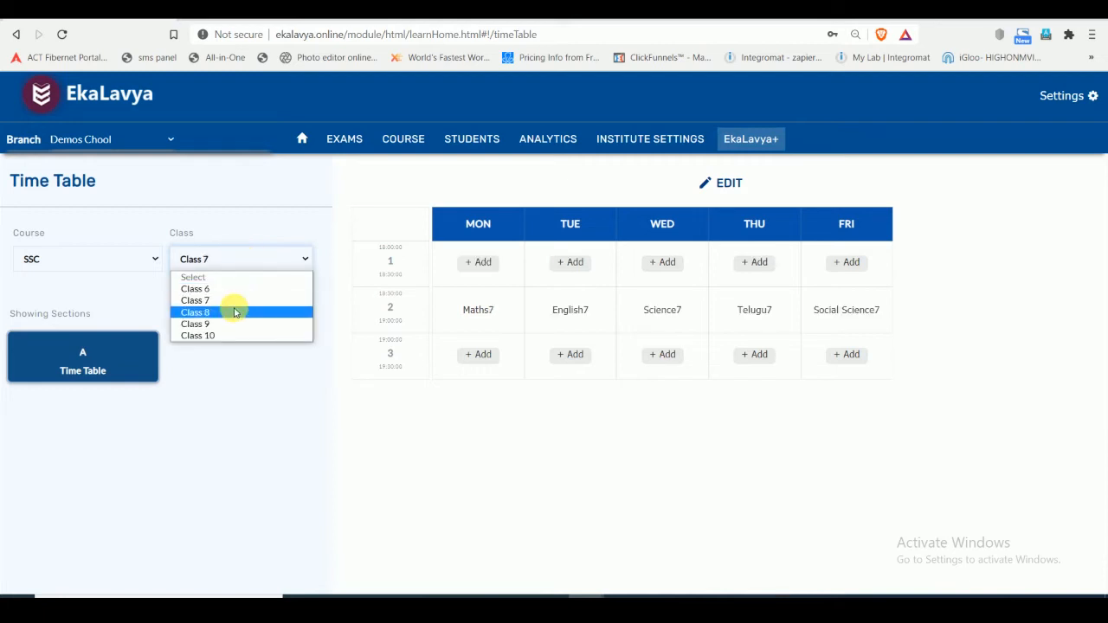
left_click(232, 312)
left_click(243, 265)
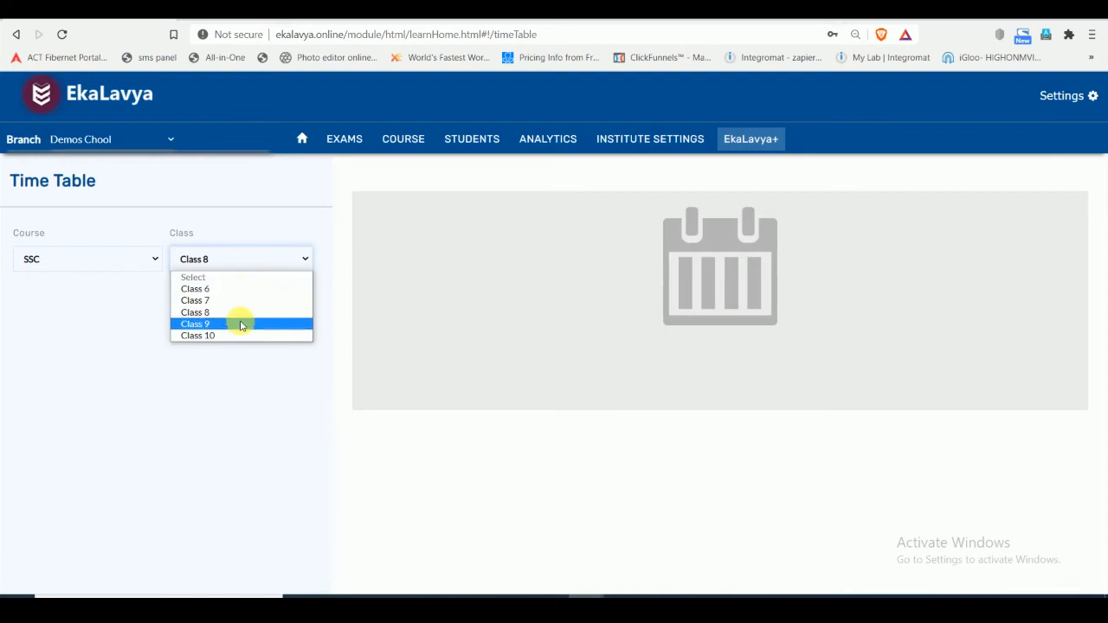
left_click(240, 319)
left_click(248, 265)
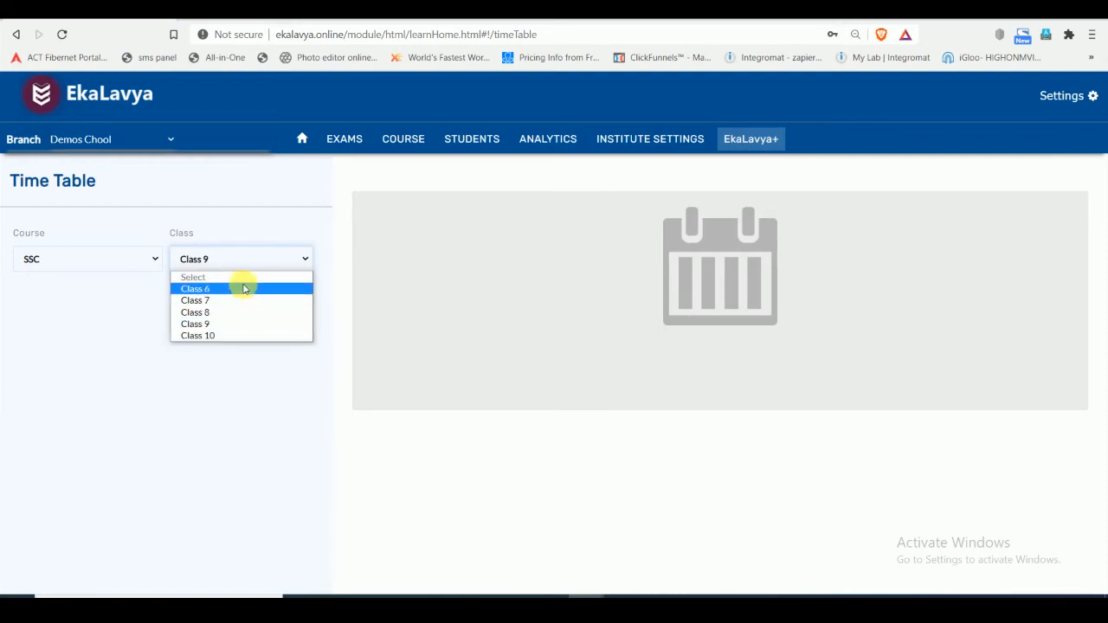
left_click(244, 289)
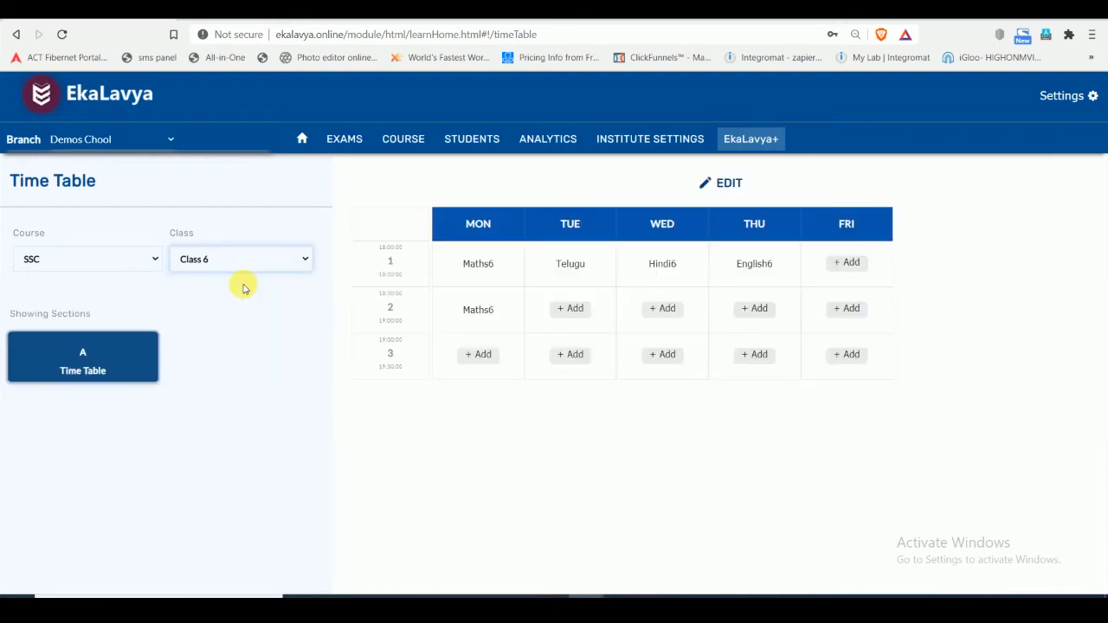
- Show the sections and students of Class 6 in the SSC course in Student Management
left_click(468, 139)
left_click(145, 249)
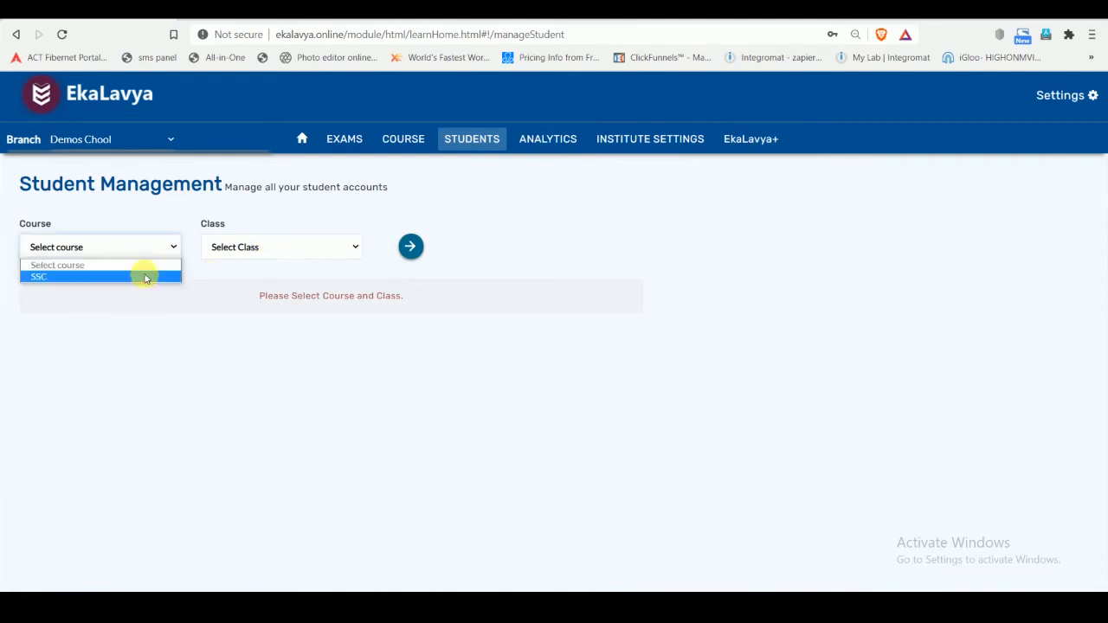
left_click(143, 274)
left_click(258, 249)
left_click(246, 276)
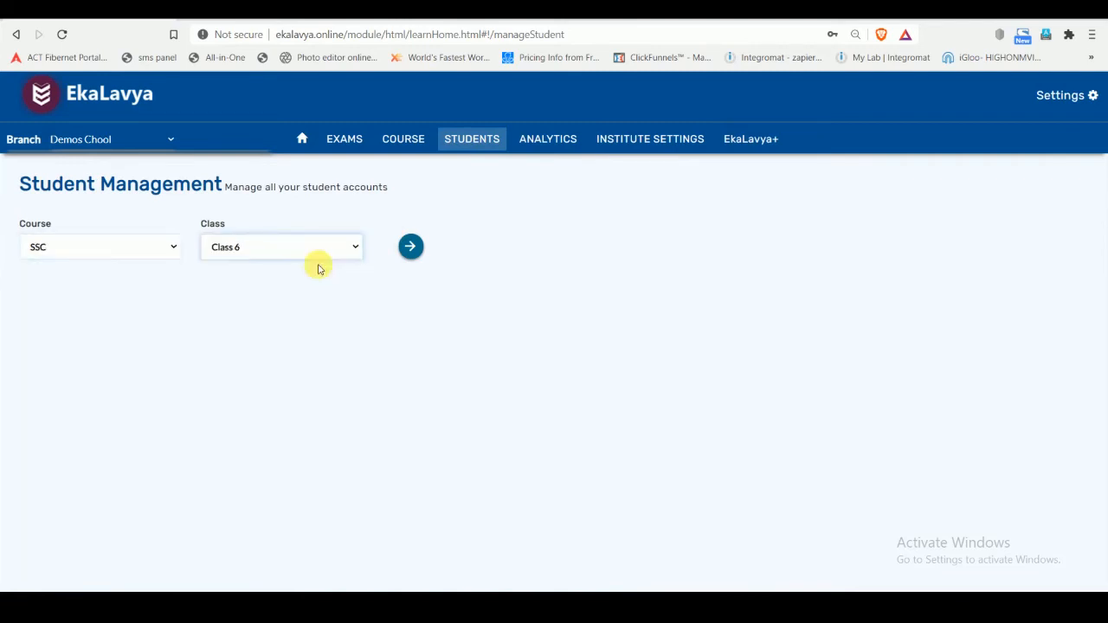
left_click(409, 249)
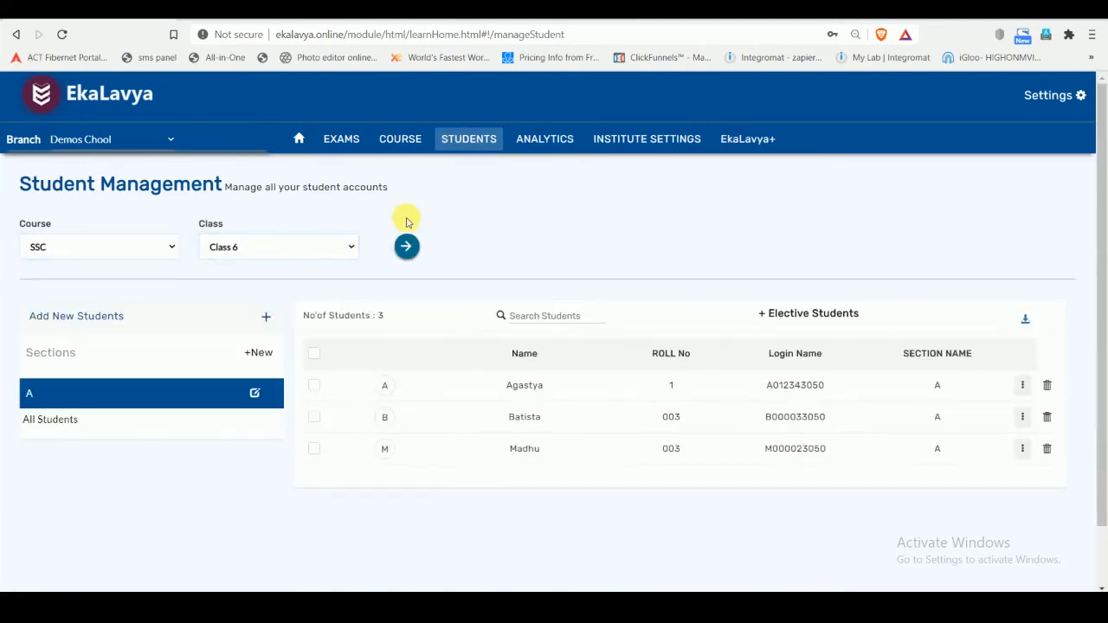
- Check the sections and students of SSC Class 7, Class 8 and Class 10 one after another
left_click(258, 245)
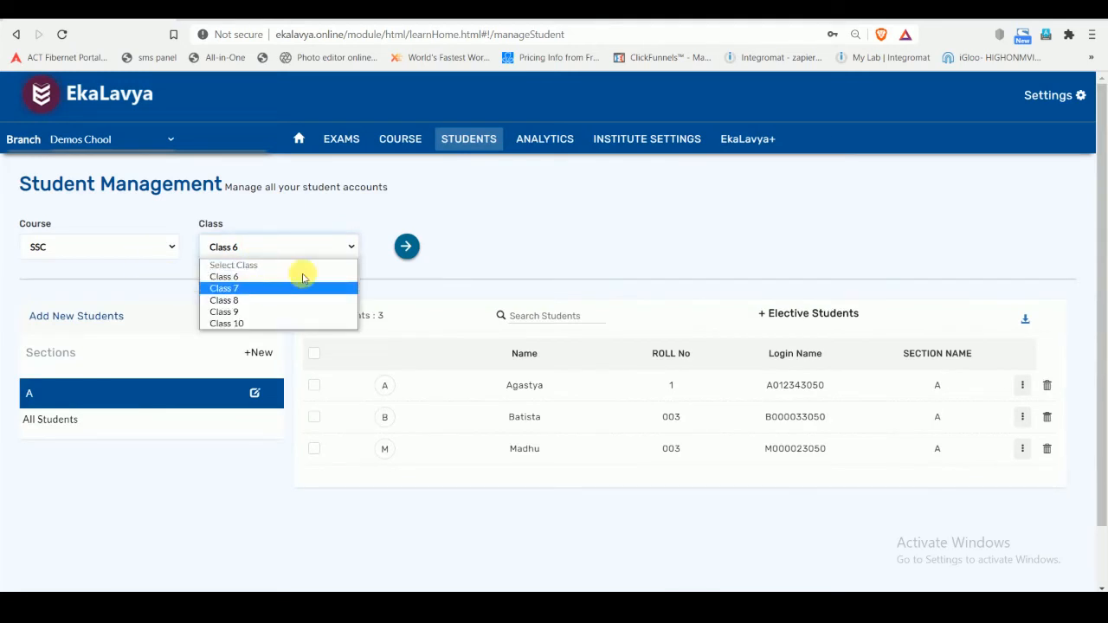
left_click(294, 288)
left_click(407, 247)
left_click(291, 251)
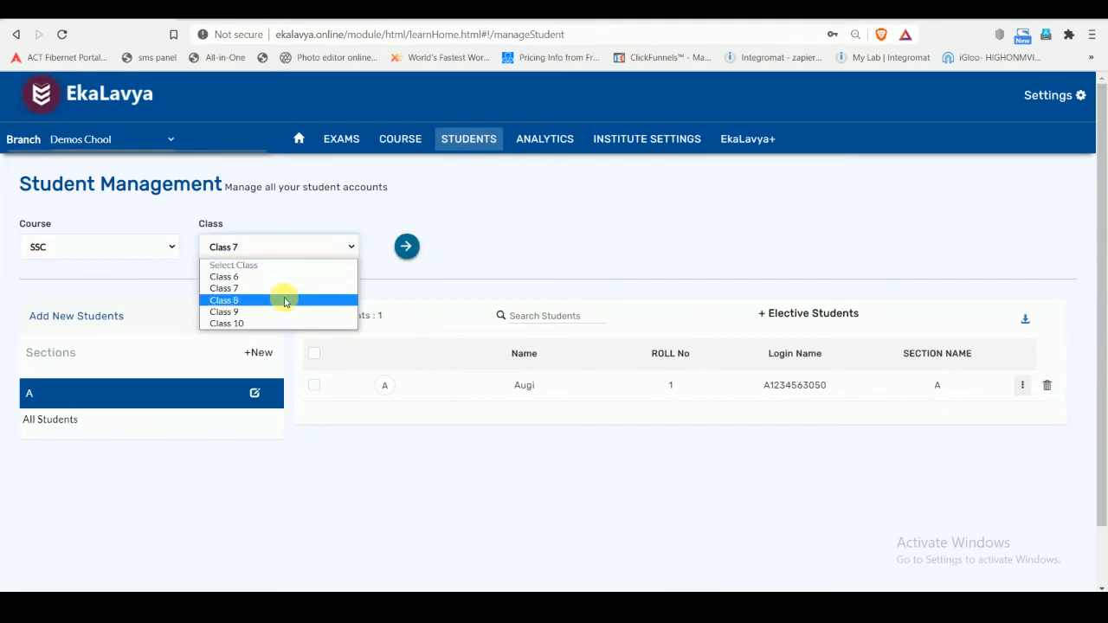
left_click(303, 297)
left_click(396, 254)
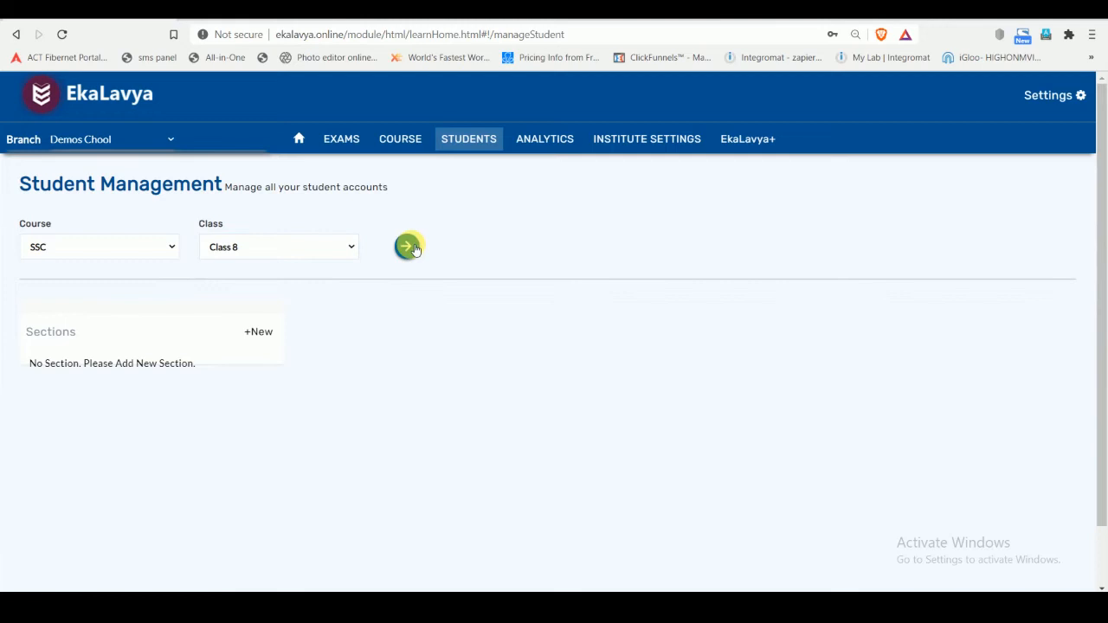
left_click(286, 246)
left_click(274, 312)
left_click(277, 251)
left_click(261, 321)
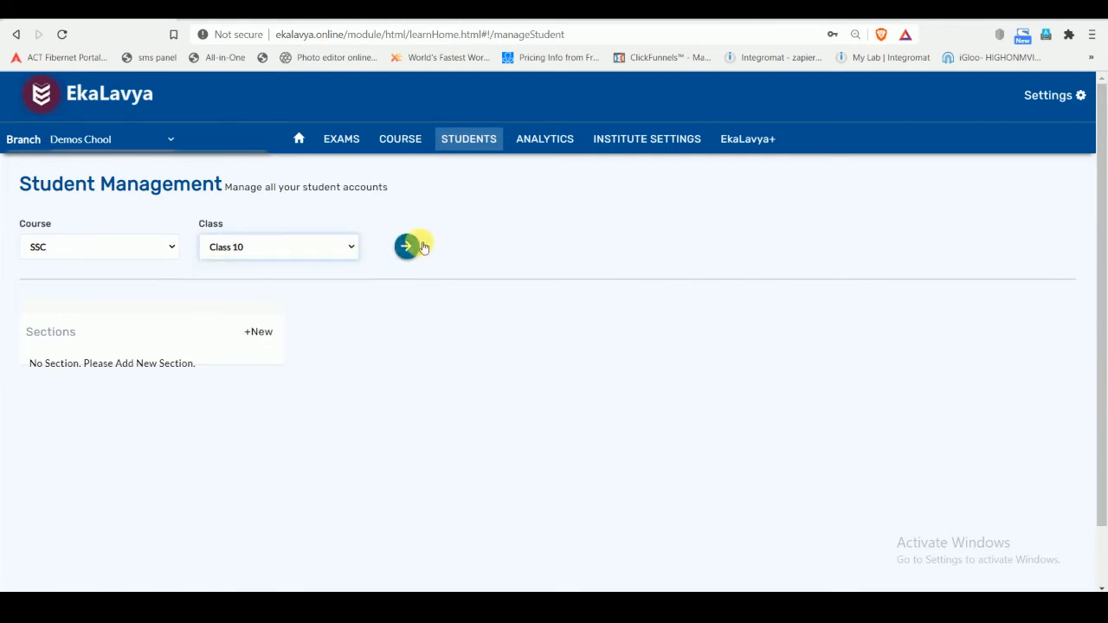
left_click(422, 248)
- Create a new section named A for Class 8 of the SSC course
left_click(294, 252)
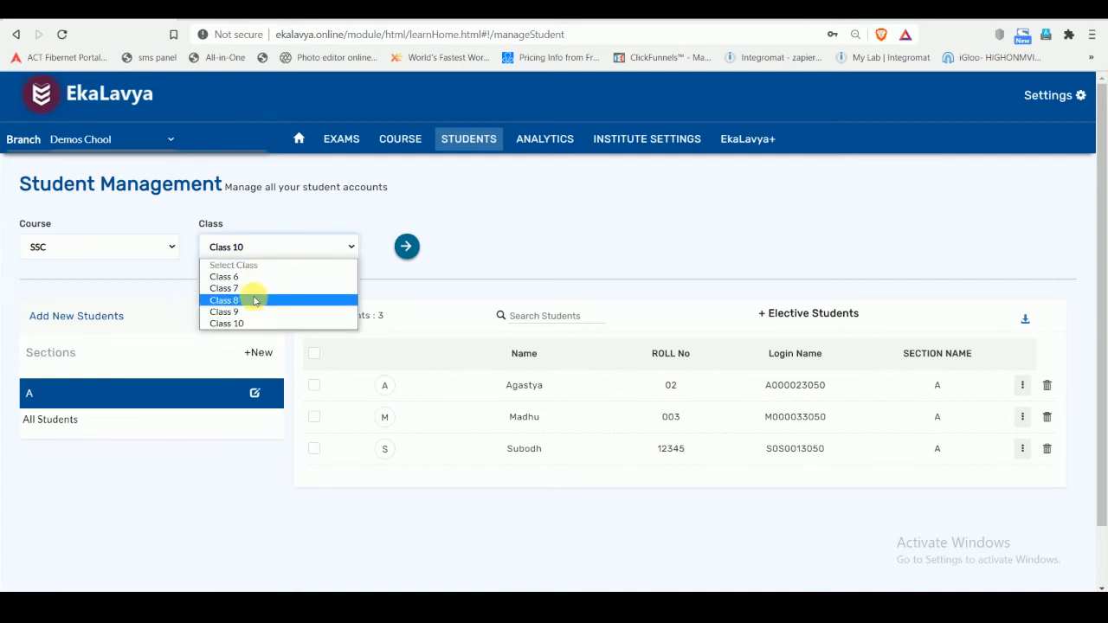
left_click(254, 298)
left_click(414, 247)
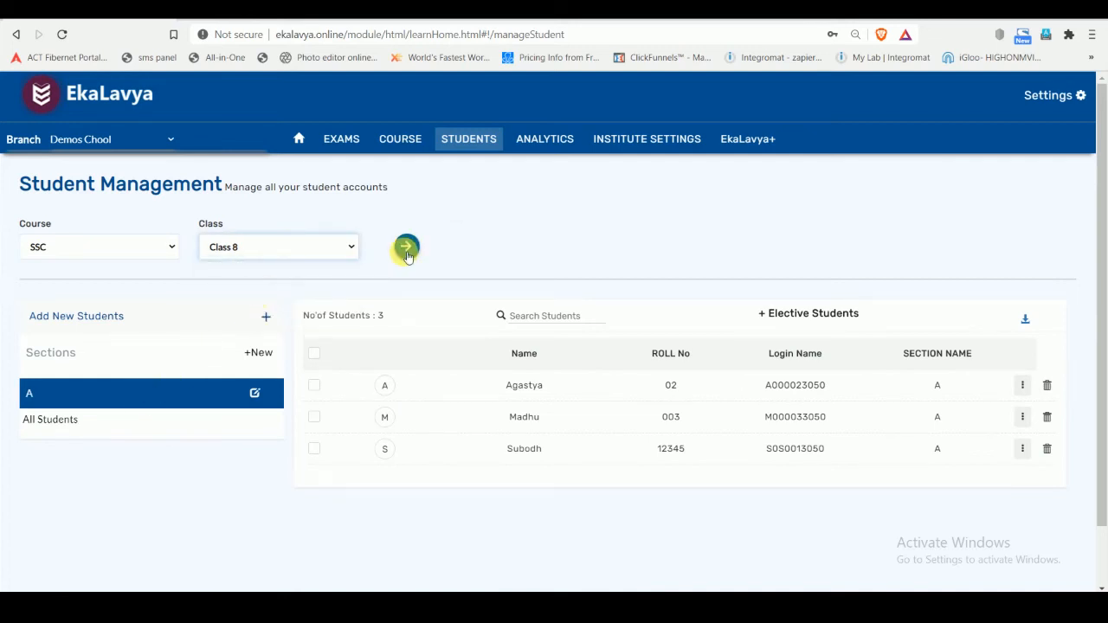
left_click(258, 334)
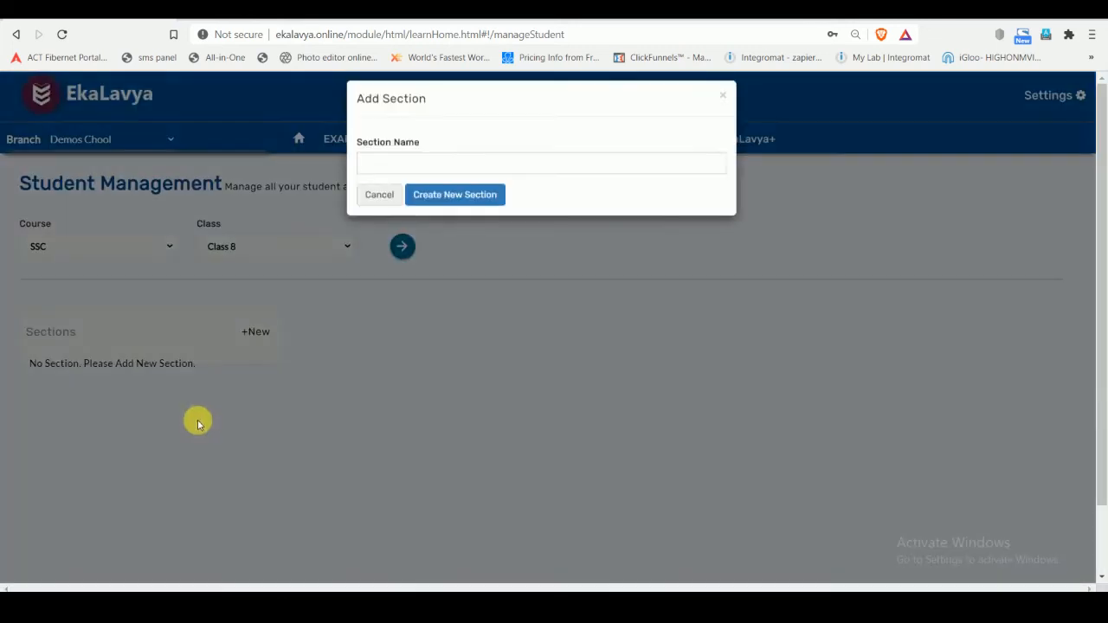
left_click(405, 175)
type("A")
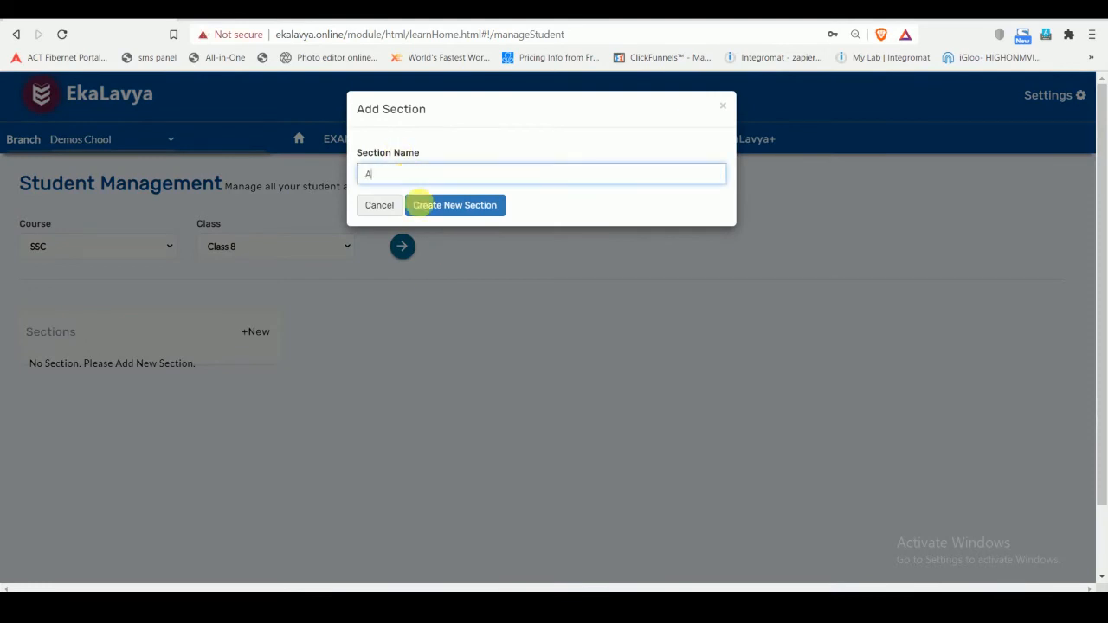
left_click(440, 208)
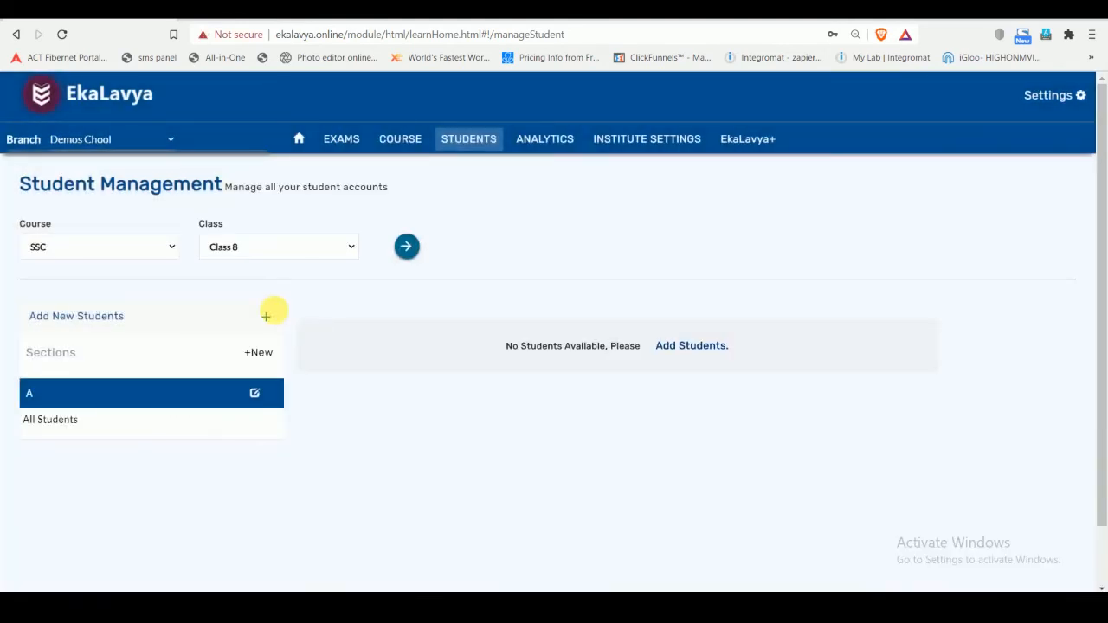
- Start a new student entry for Class 8 in section A, enrolled for the SSC category
left_click(271, 317)
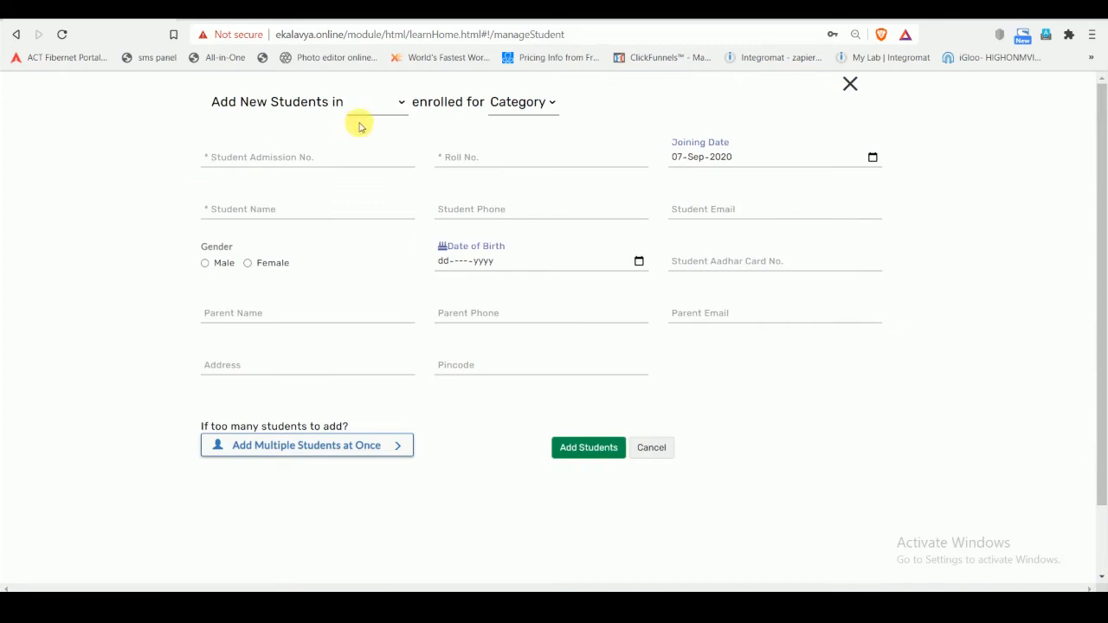
left_click(400, 103)
left_click(389, 155)
left_click(506, 103)
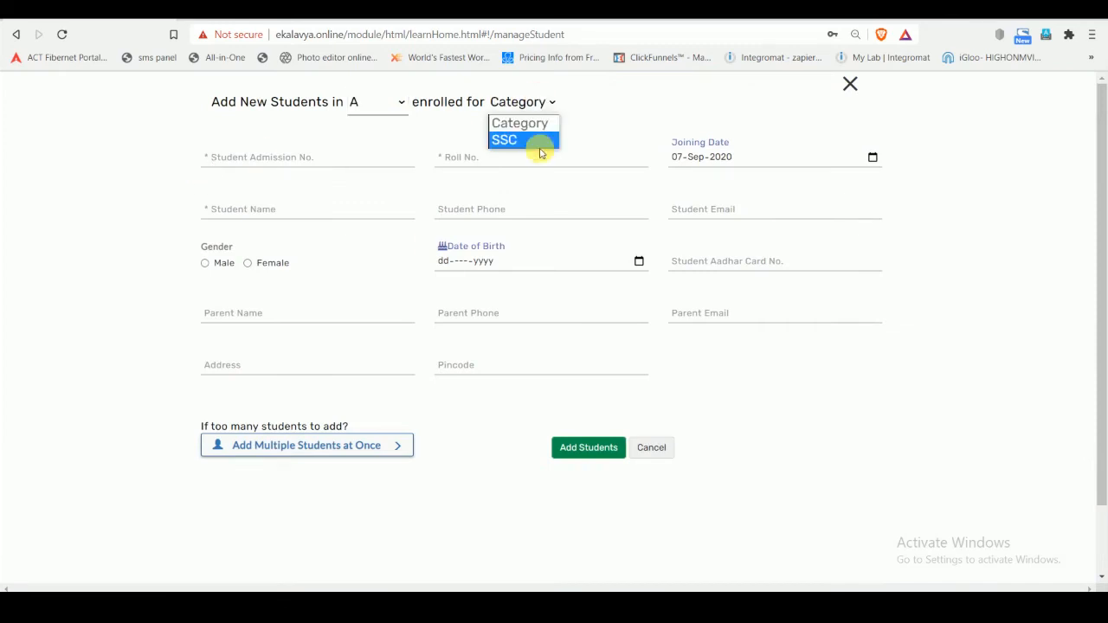
left_click(523, 140)
- Enter the student's admission number, roll number and name, set the gender to Male, and add the student
left_click(276, 157)
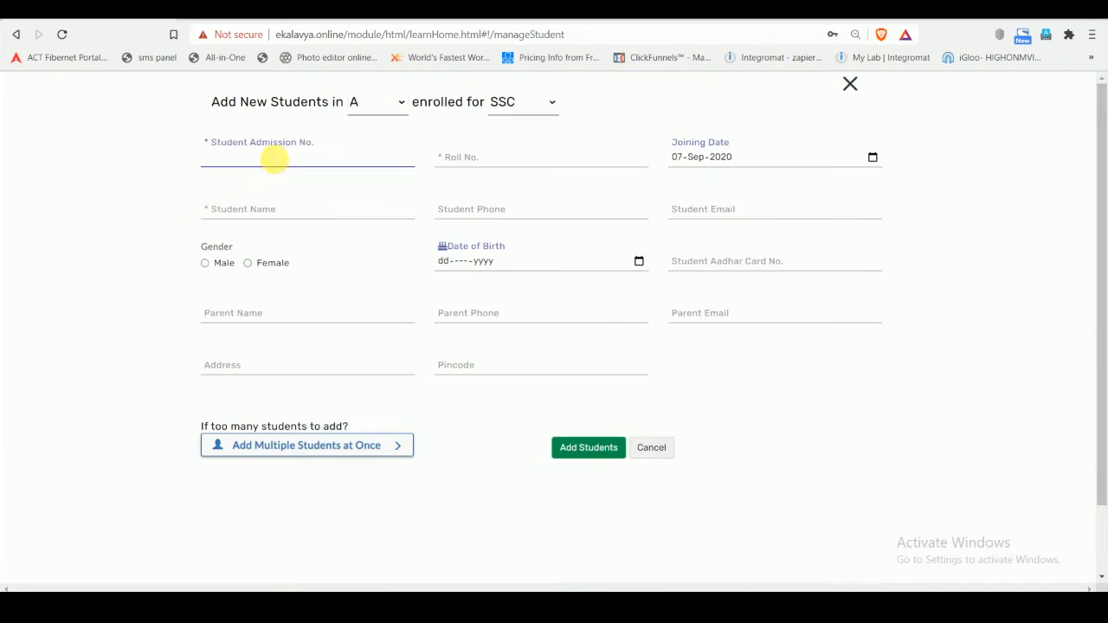
type("001")
key("Tab")
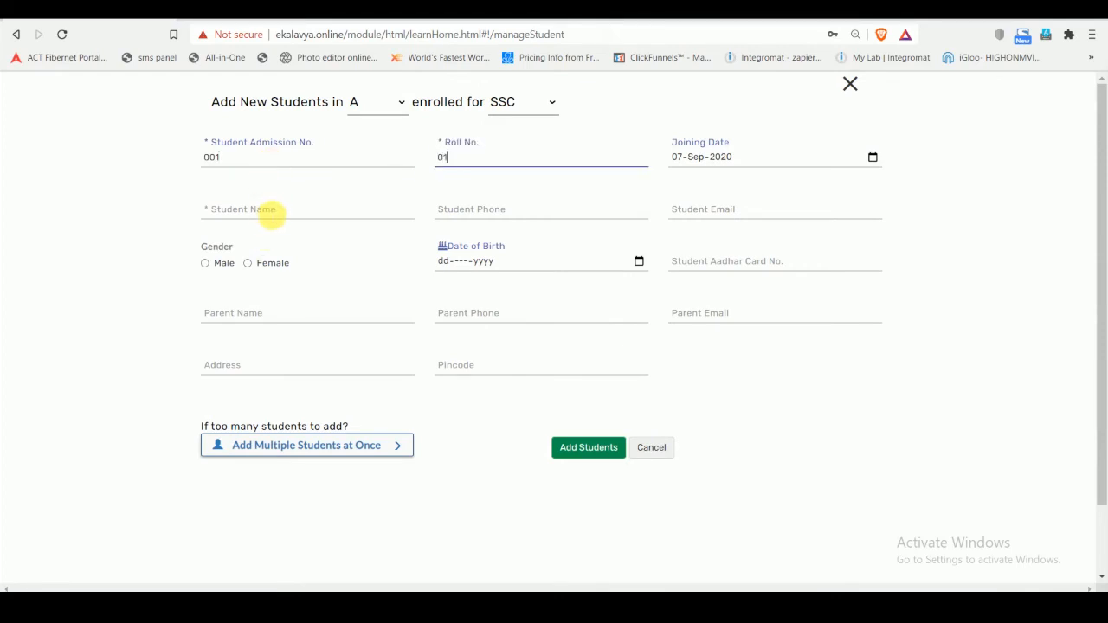
left_click(271, 212)
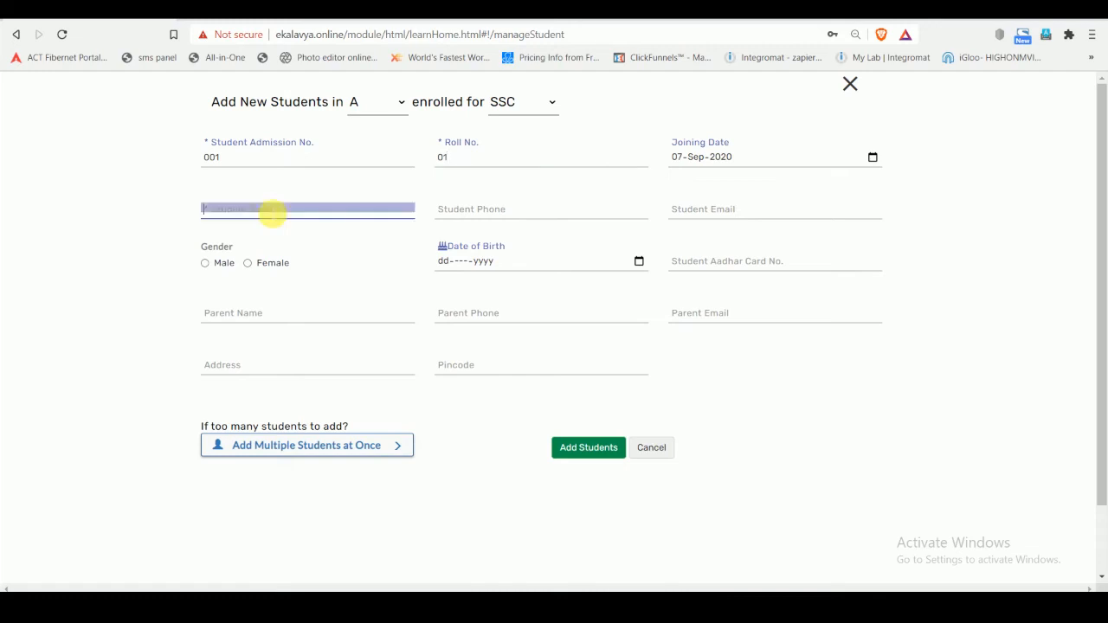
type("Sarvesh")
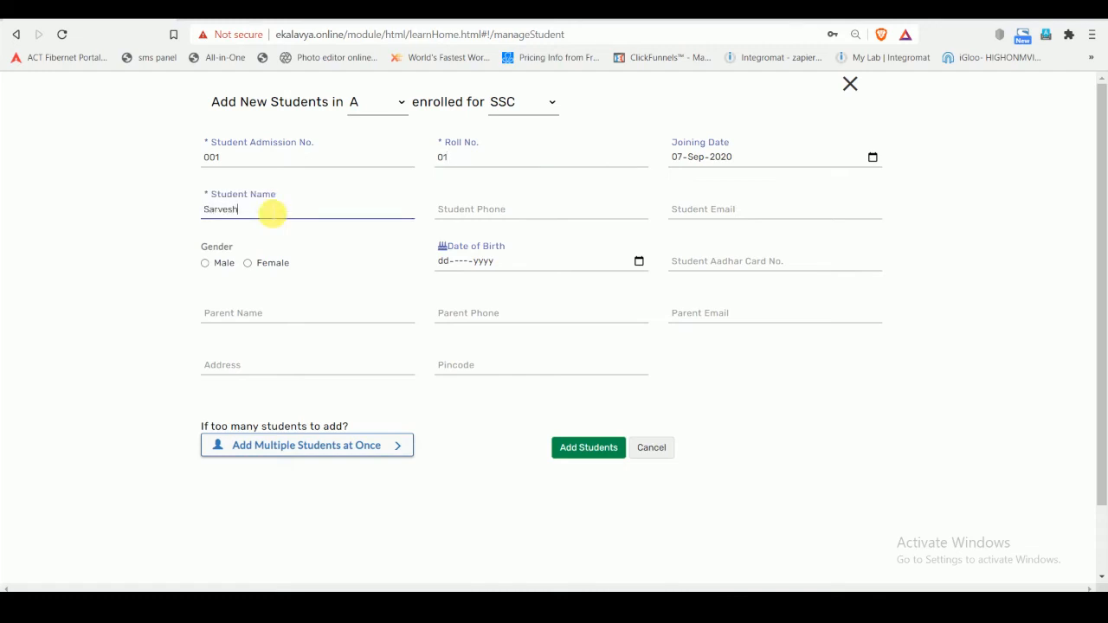
left_click(206, 264)
left_click(584, 448)
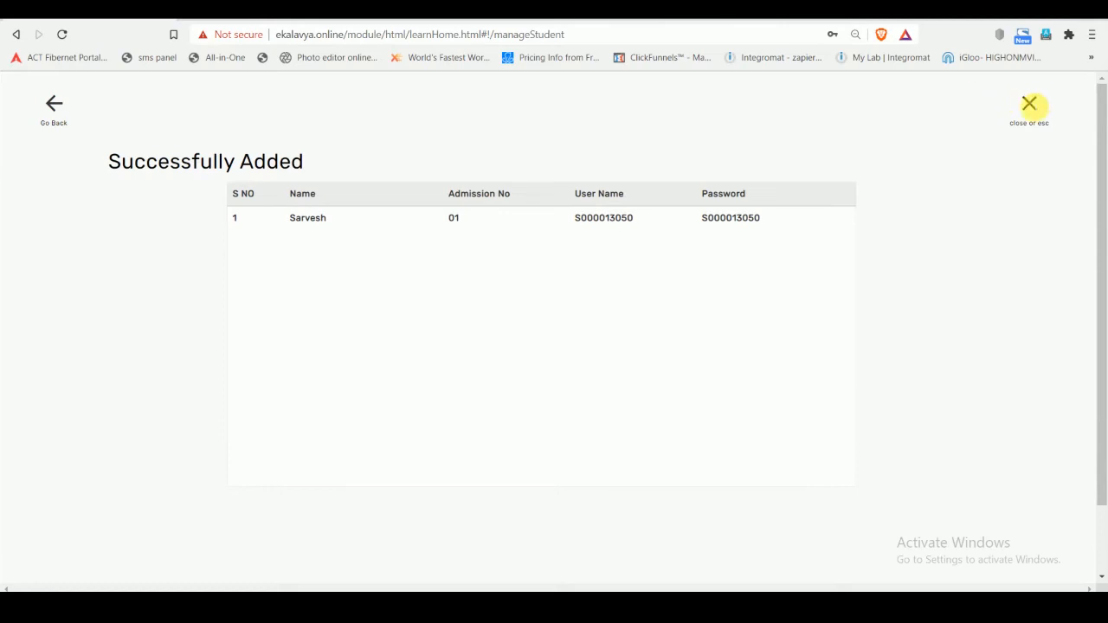
left_click(1029, 104)
- Create a new section named A for Class 9 of the SSC course
left_click(272, 247)
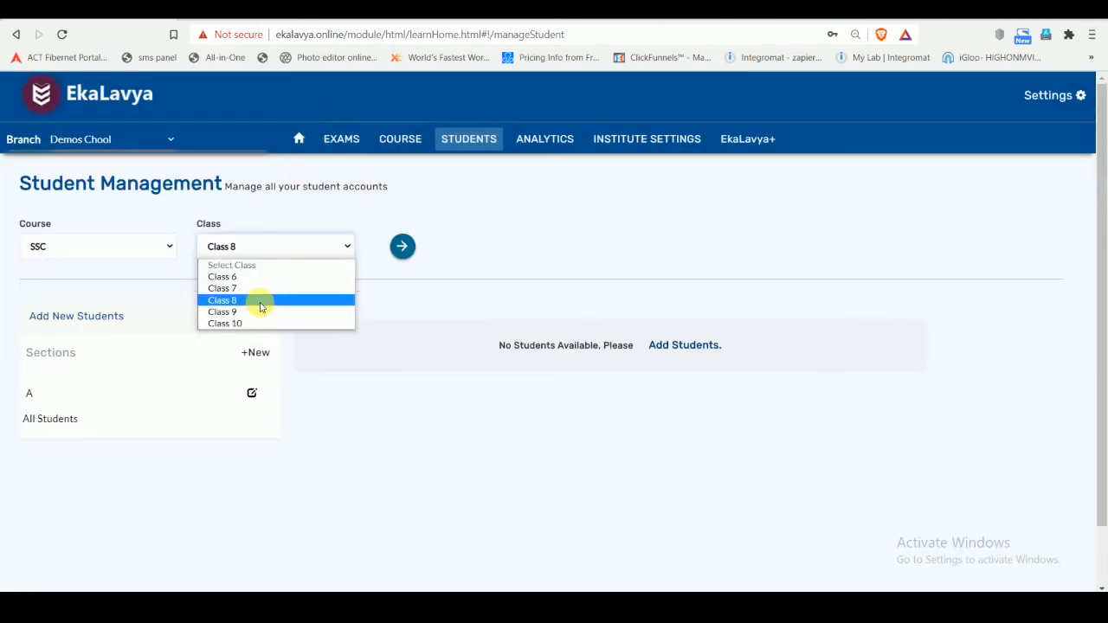
left_click(261, 311)
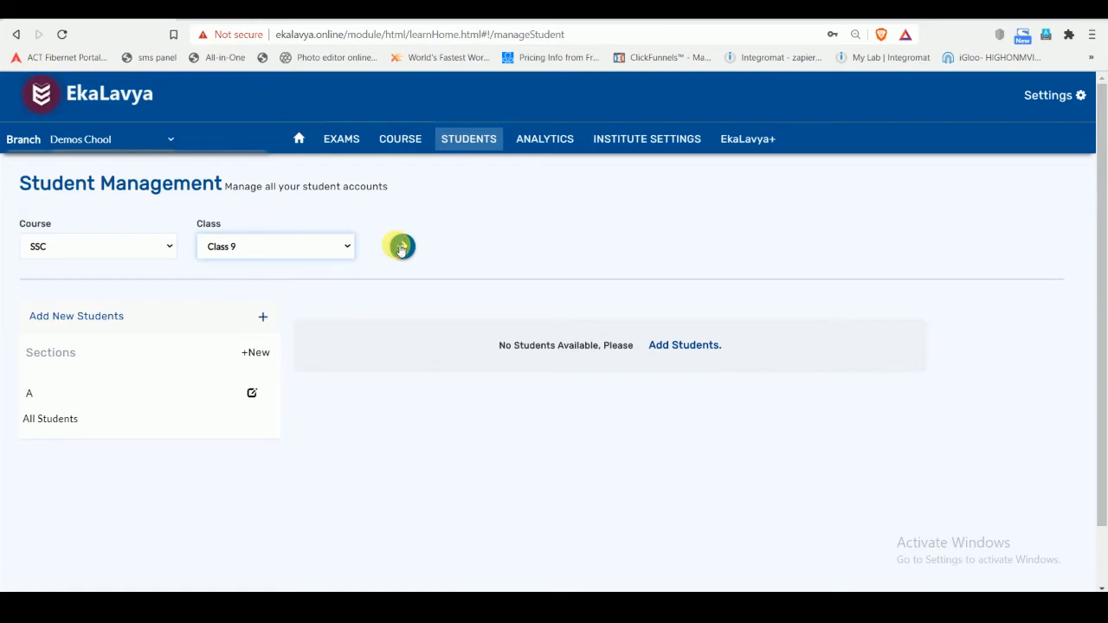
left_click(402, 248)
left_click(251, 331)
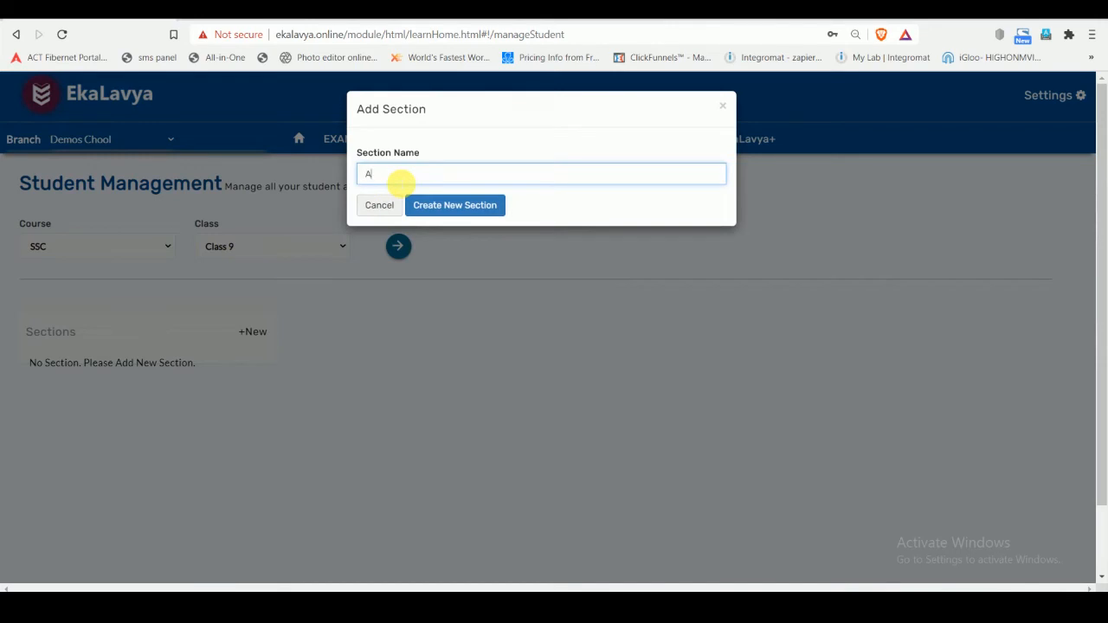
type("A")
left_click(453, 205)
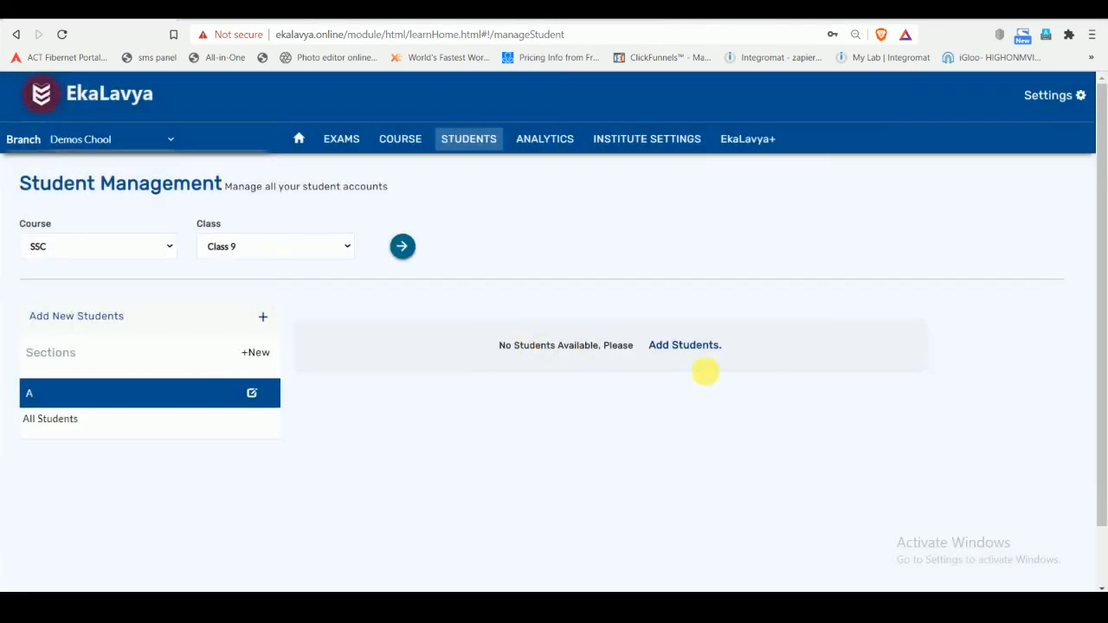
- Start a new student entry for Class 9 in section A, enrolled for the SSC category
left_click(679, 346)
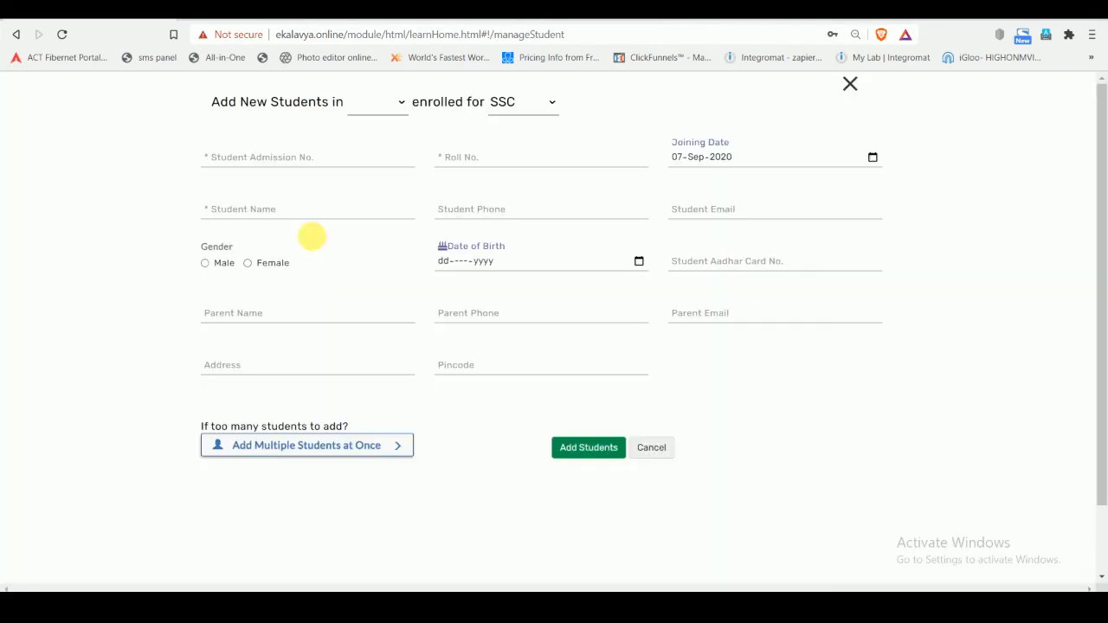
left_click(367, 103)
left_click(371, 155)
left_click(551, 101)
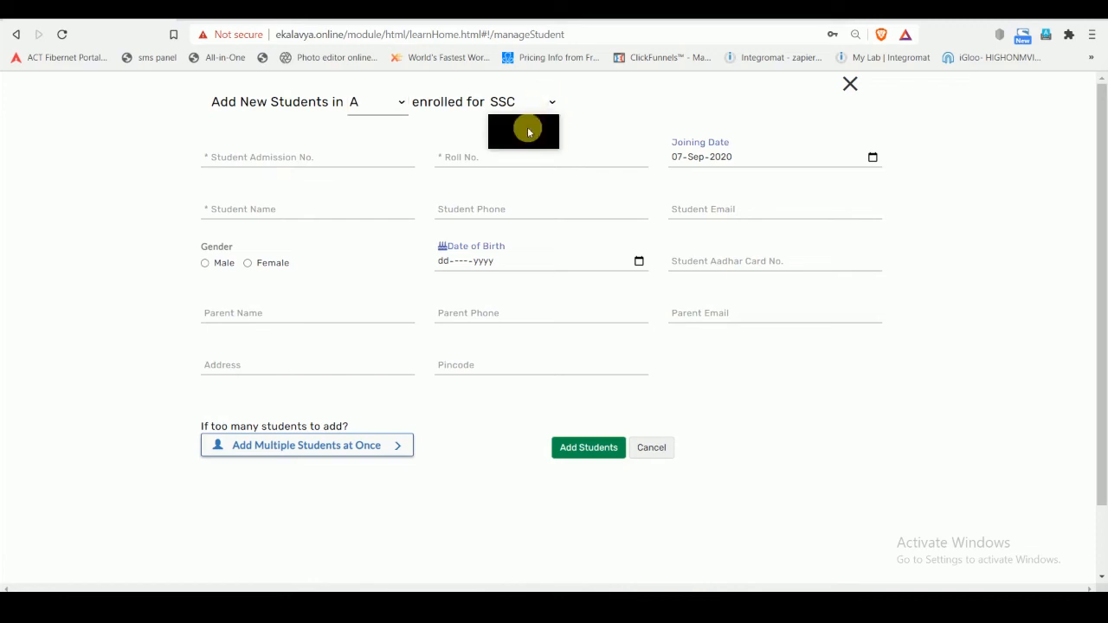
left_click(524, 140)
- Enter the student's admission number, roll number and name, add the student, and close the resulting summary
left_click(349, 158)
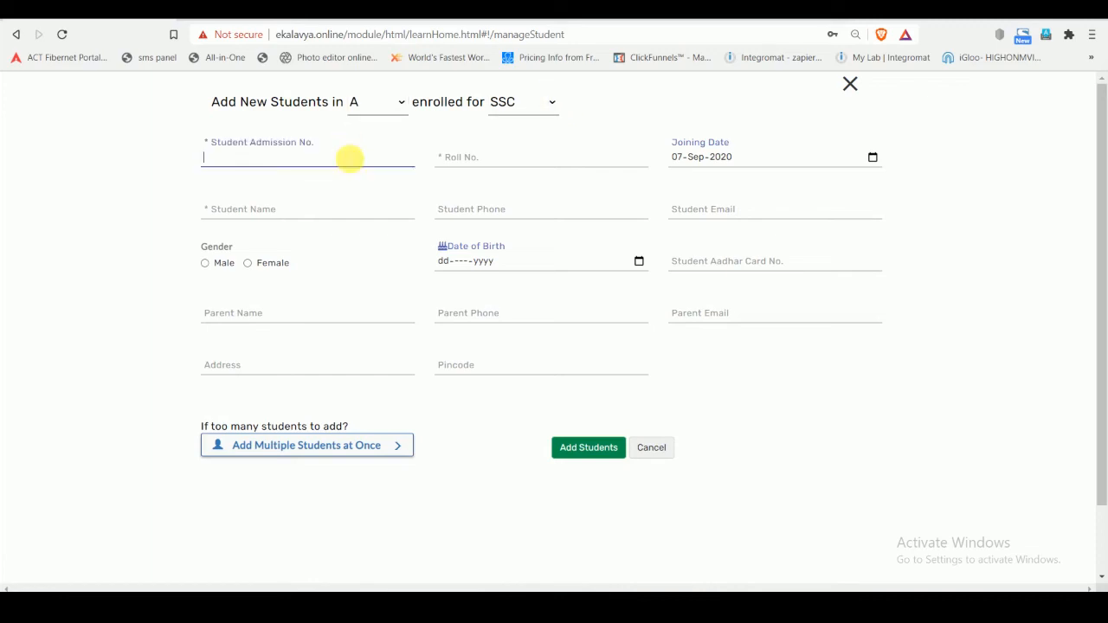
type("002")
key("Tab")
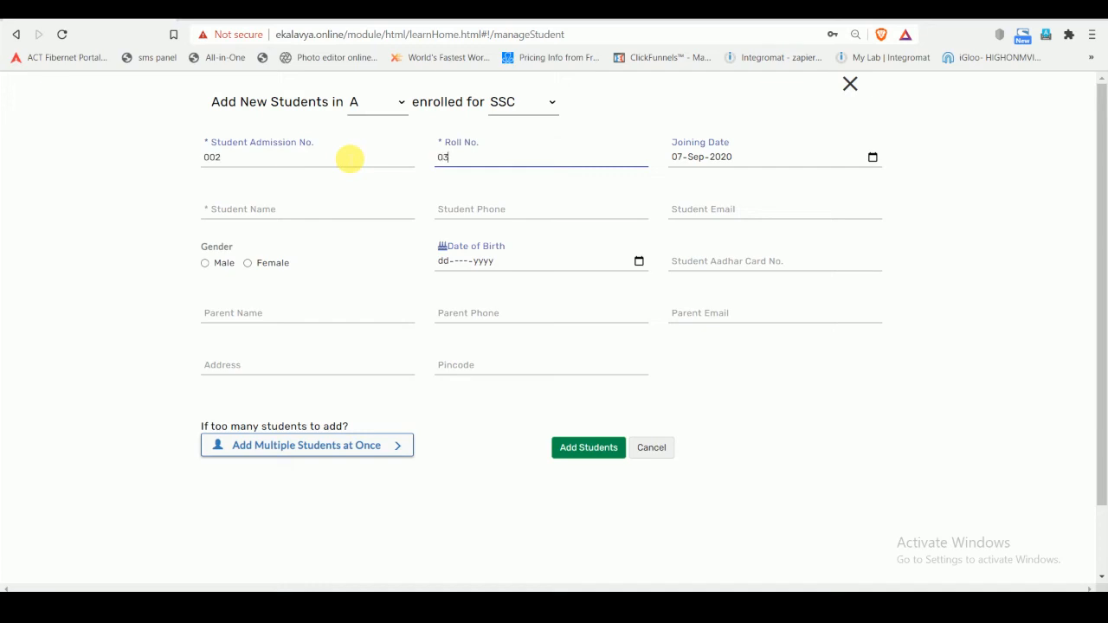
key("Tab")
left_click(315, 220)
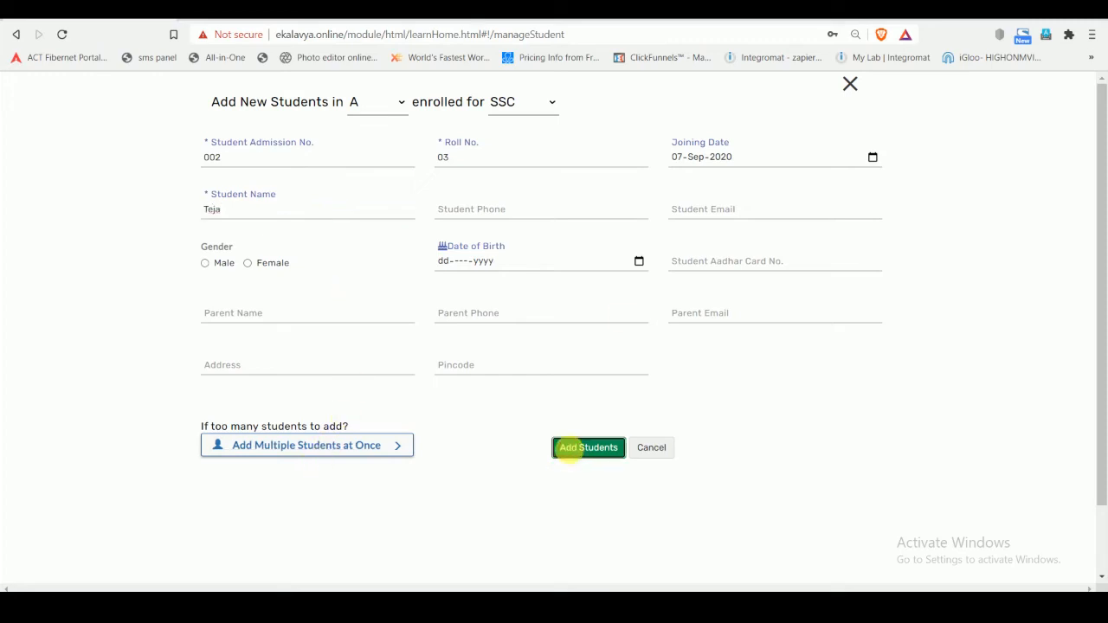
left_click(567, 448)
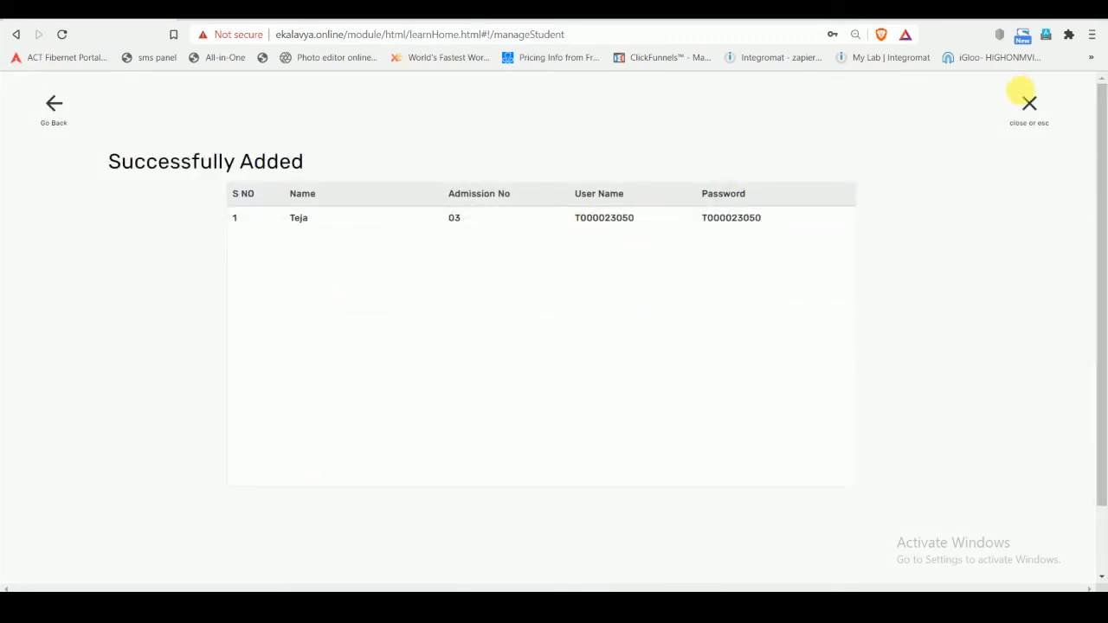
left_click(1029, 104)
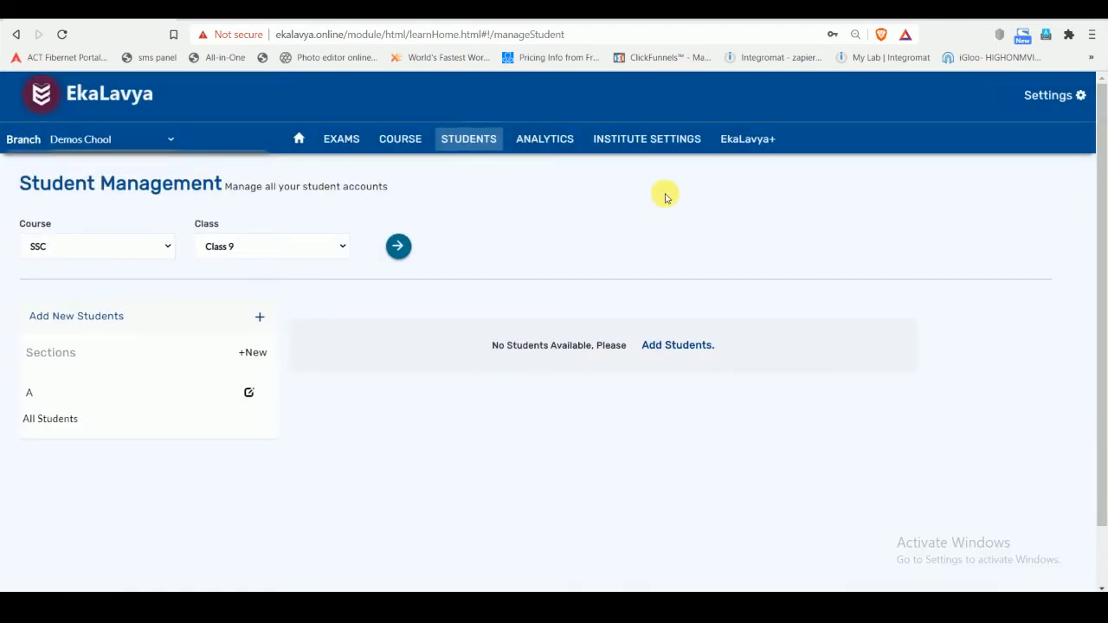
- Start creating a timetable for section A of Class 8 in the SSC course
left_click(747, 138)
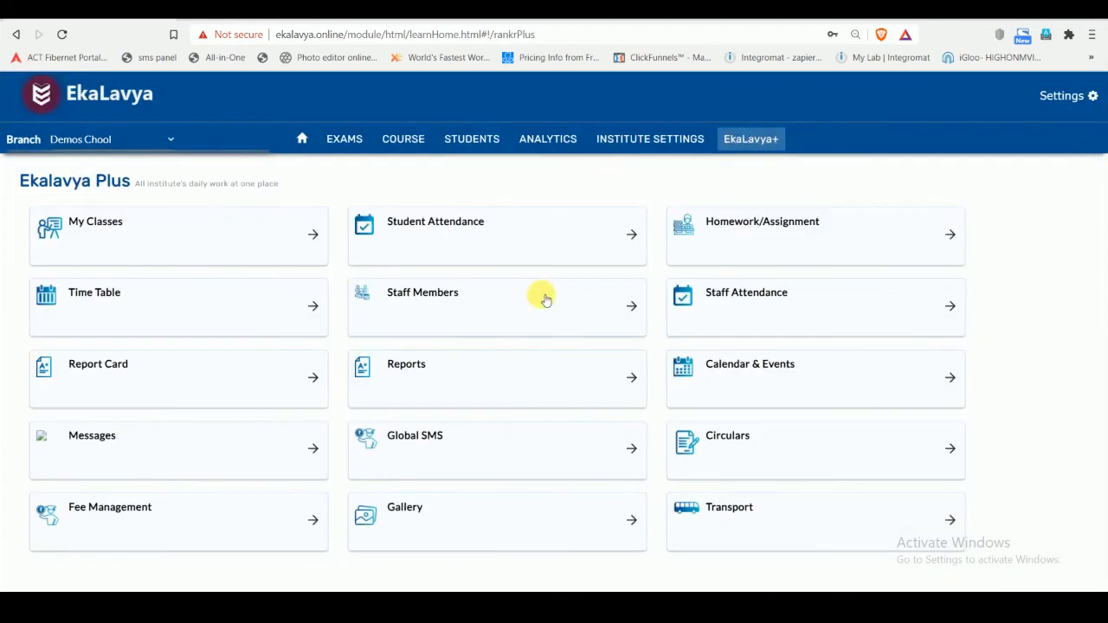
left_click(78, 303)
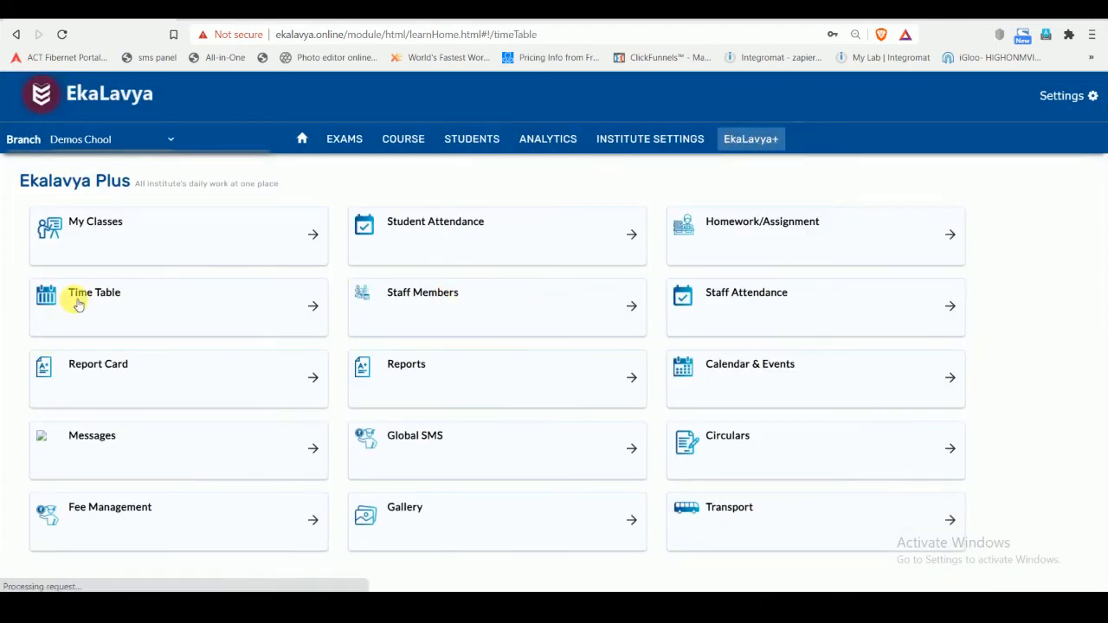
left_click(154, 258)
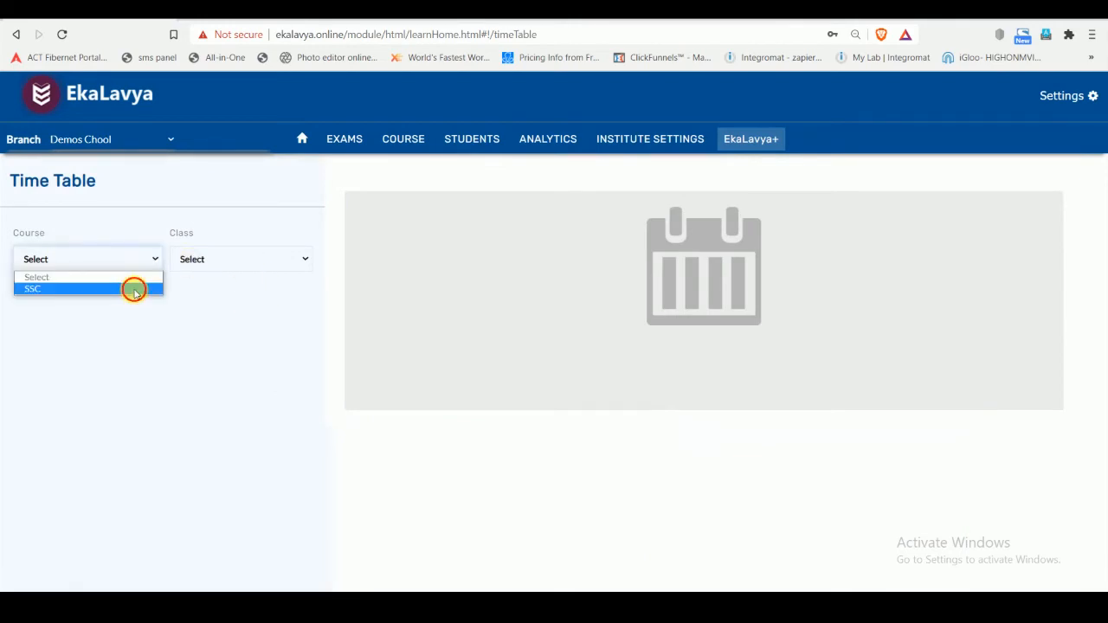
left_click(134, 292)
left_click(220, 259)
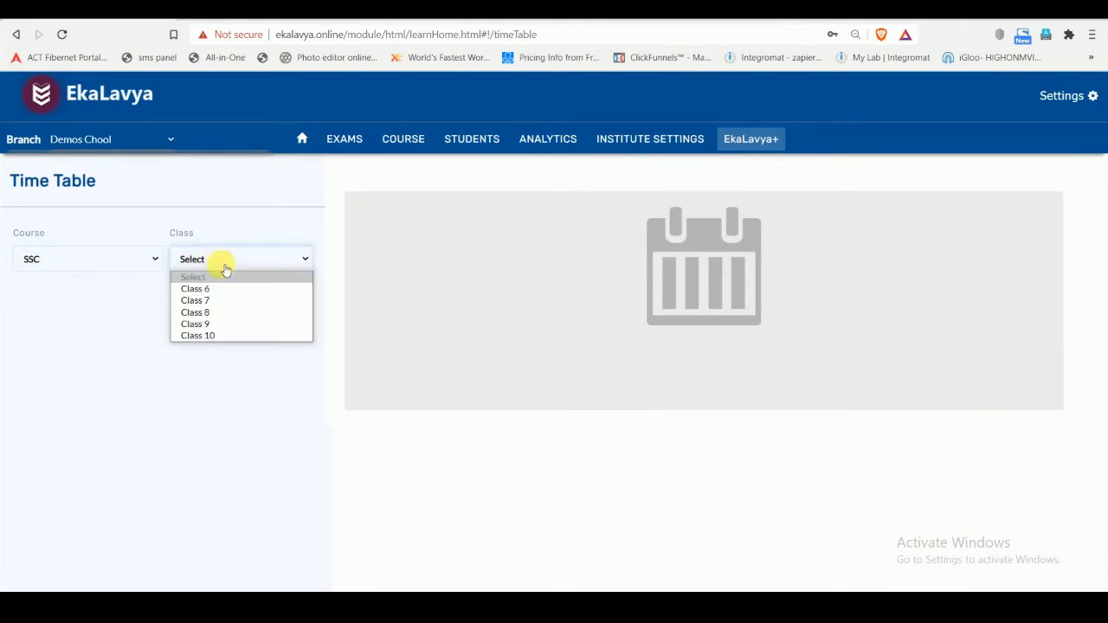
left_click(220, 313)
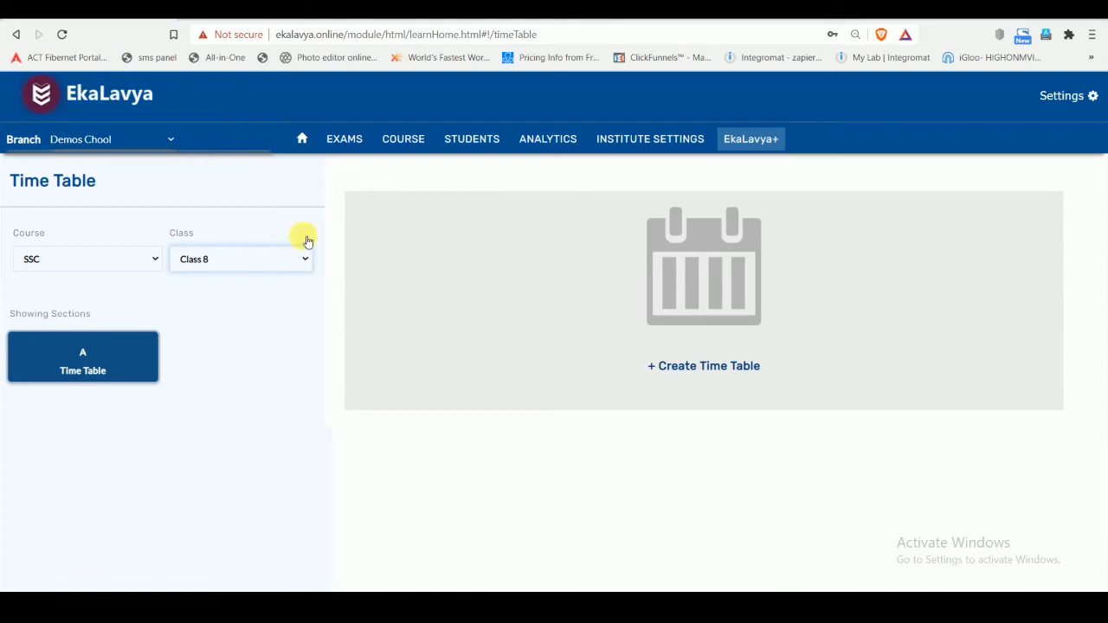
left_click(269, 258)
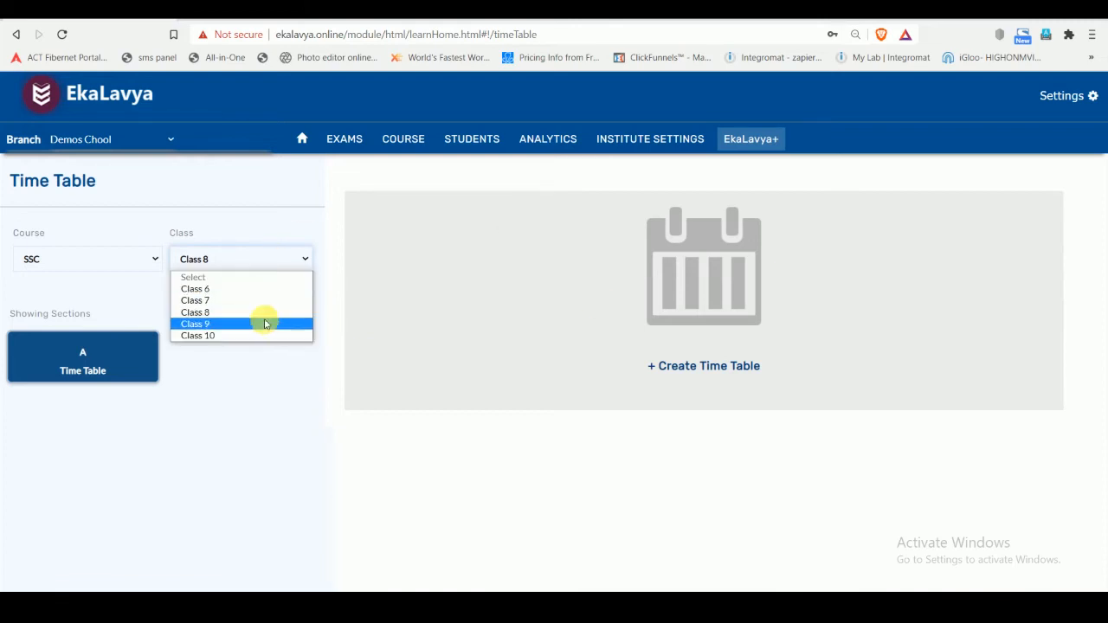
left_click(260, 312)
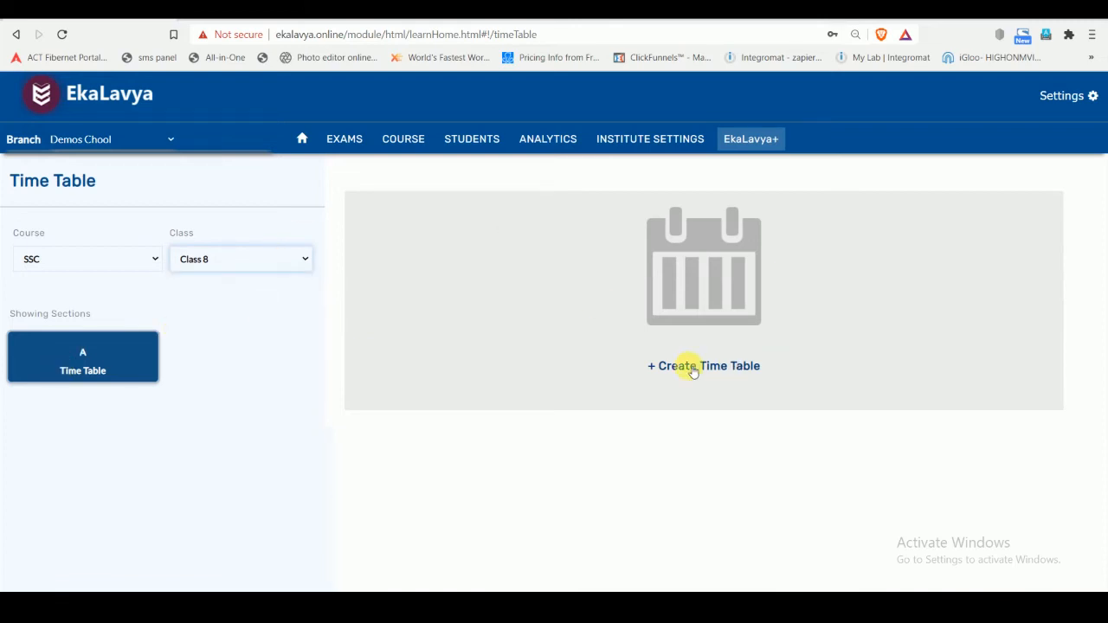
left_click(675, 298)
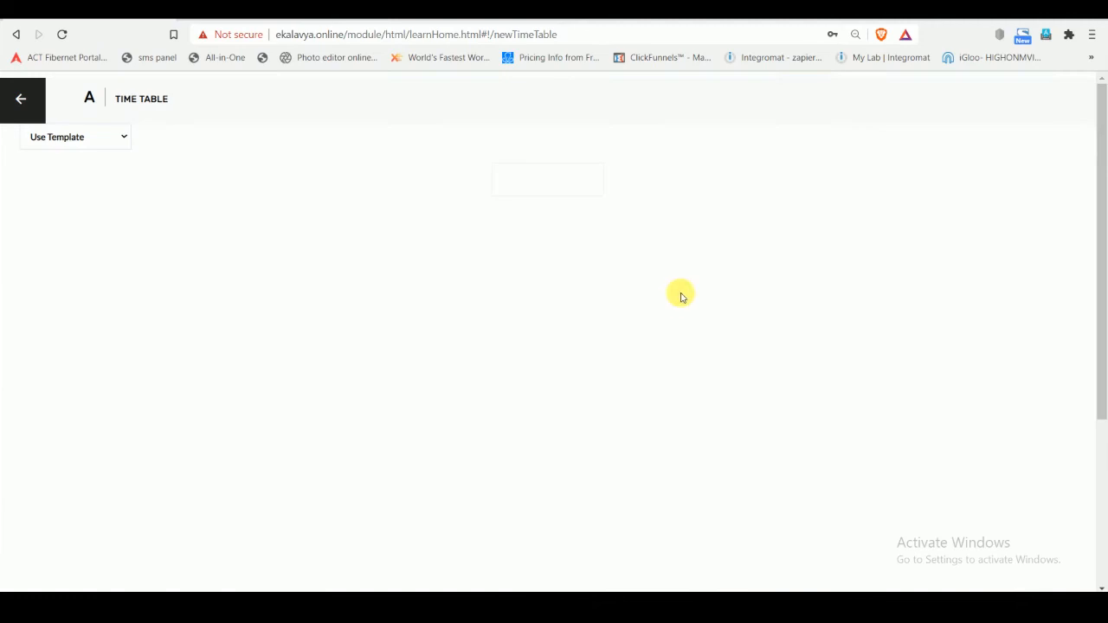
- Preview the Default template for the section's timetable and apply the 3 Period Template
left_click(93, 139)
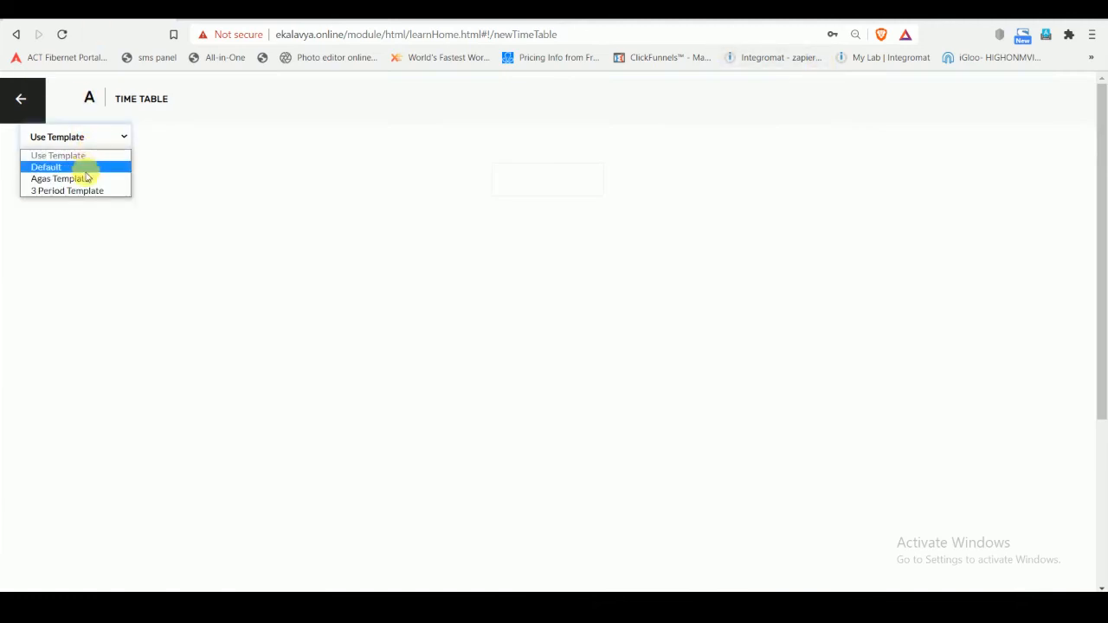
left_click(87, 191)
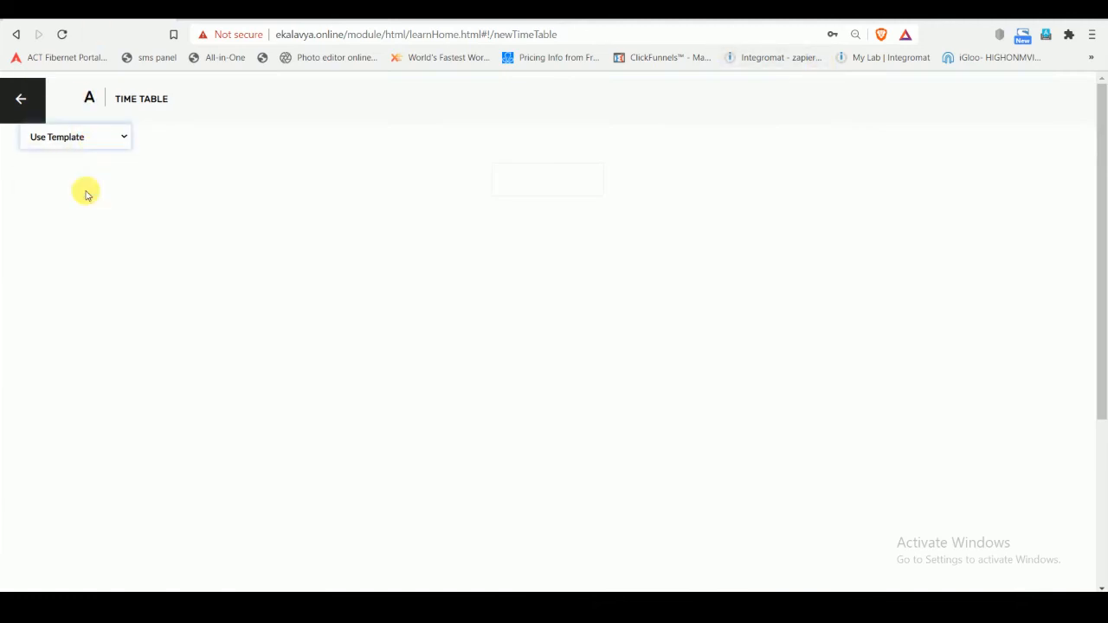
left_click(98, 139)
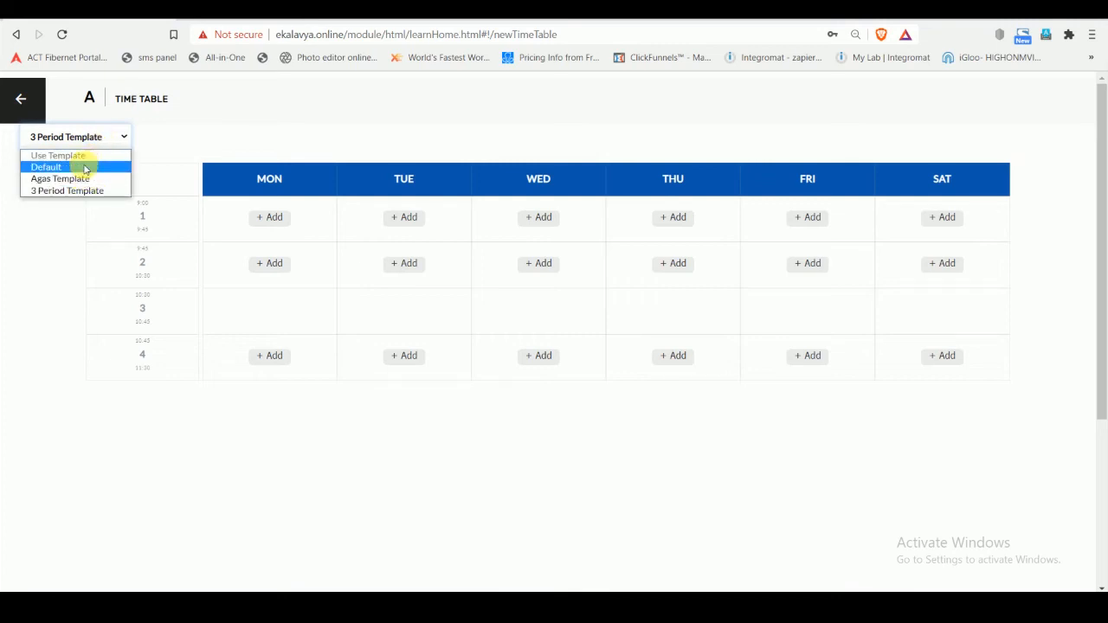
left_click(85, 166)
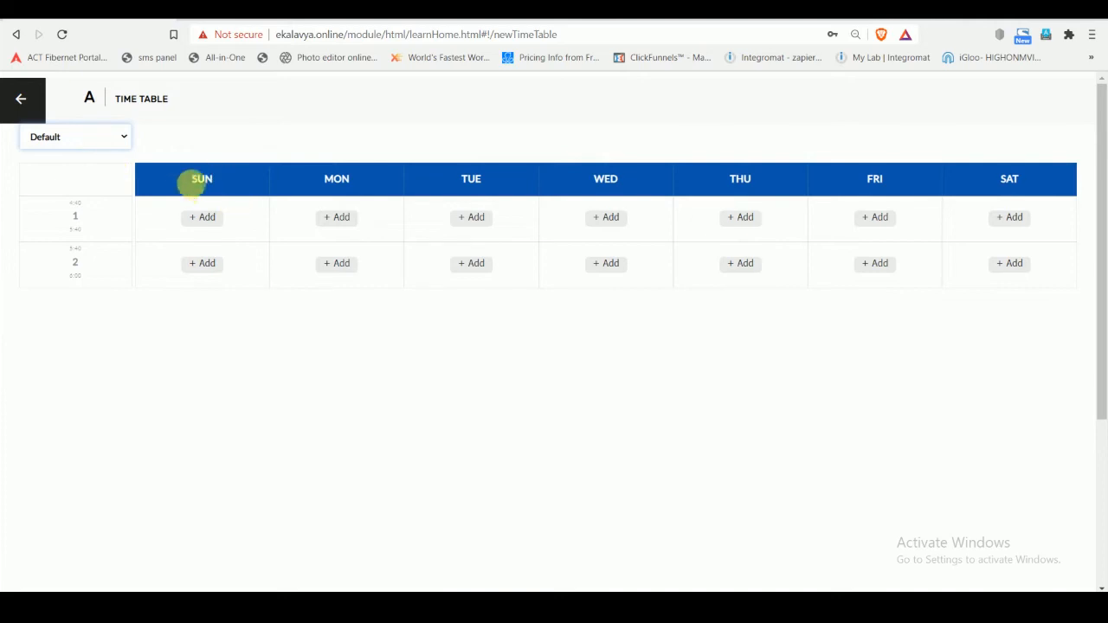
left_click(100, 138)
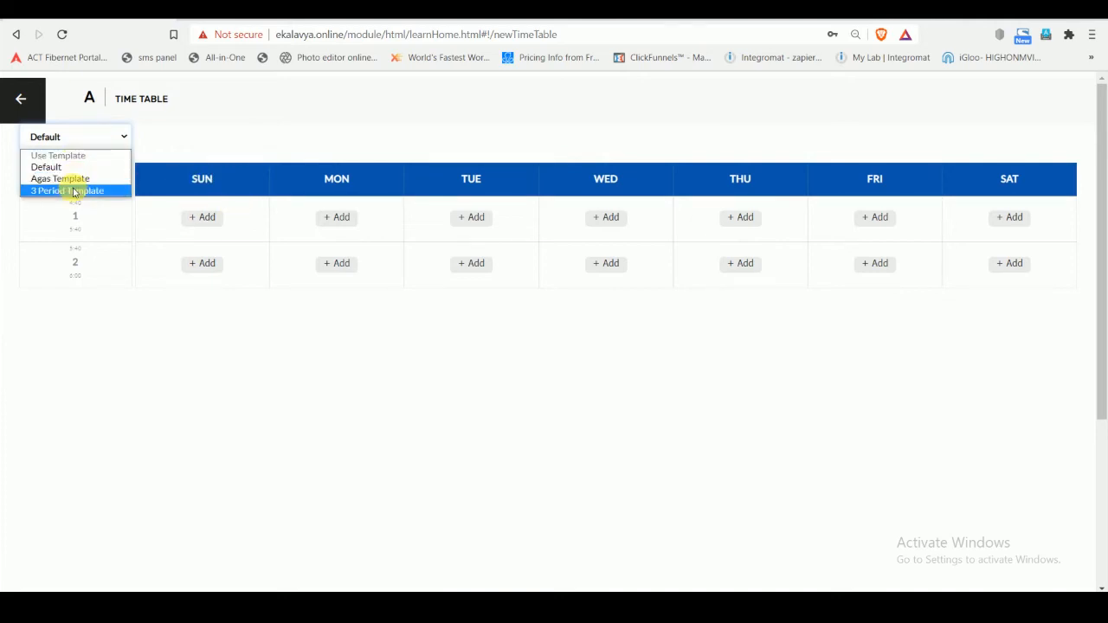
left_click(74, 191)
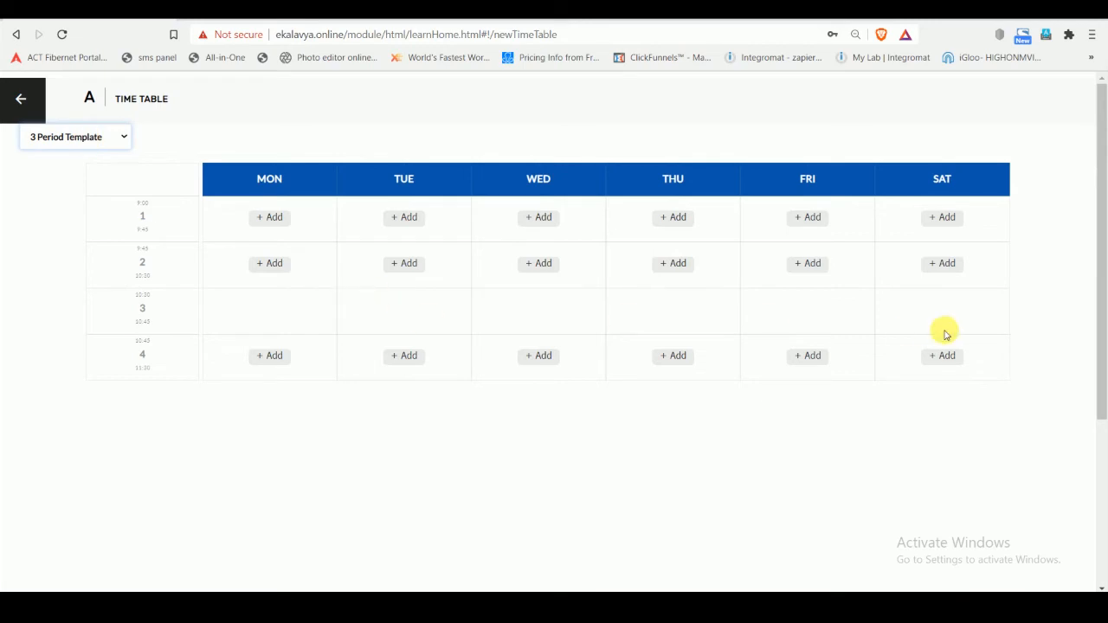
left_click(104, 139)
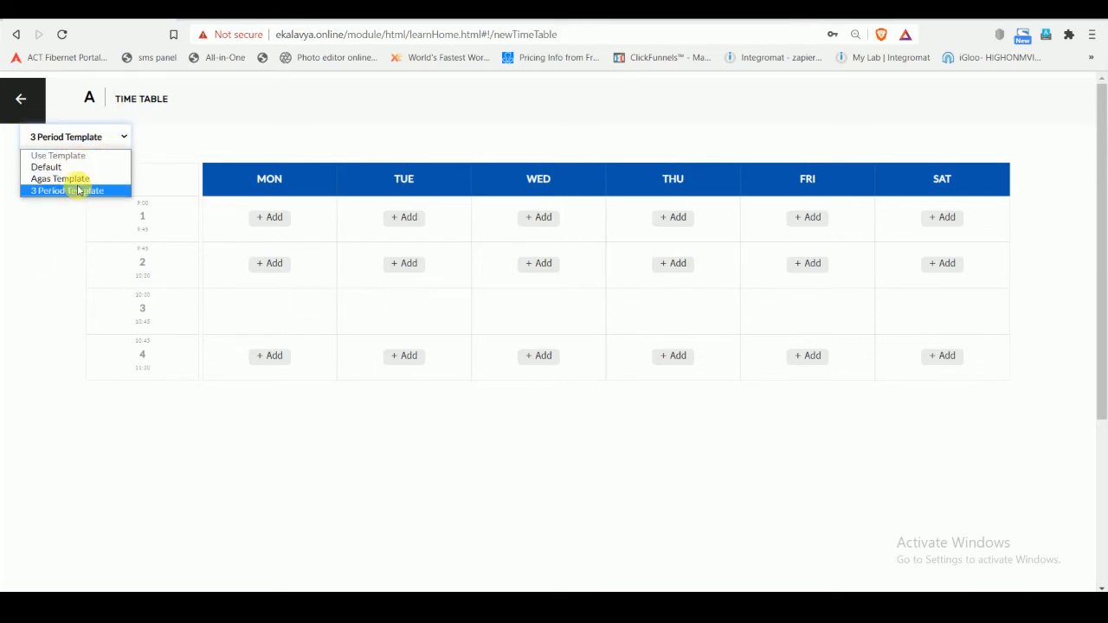
left_click(76, 189)
- Assign Maths8 and its teacher to Monday's first period and save the entry
left_click(268, 219)
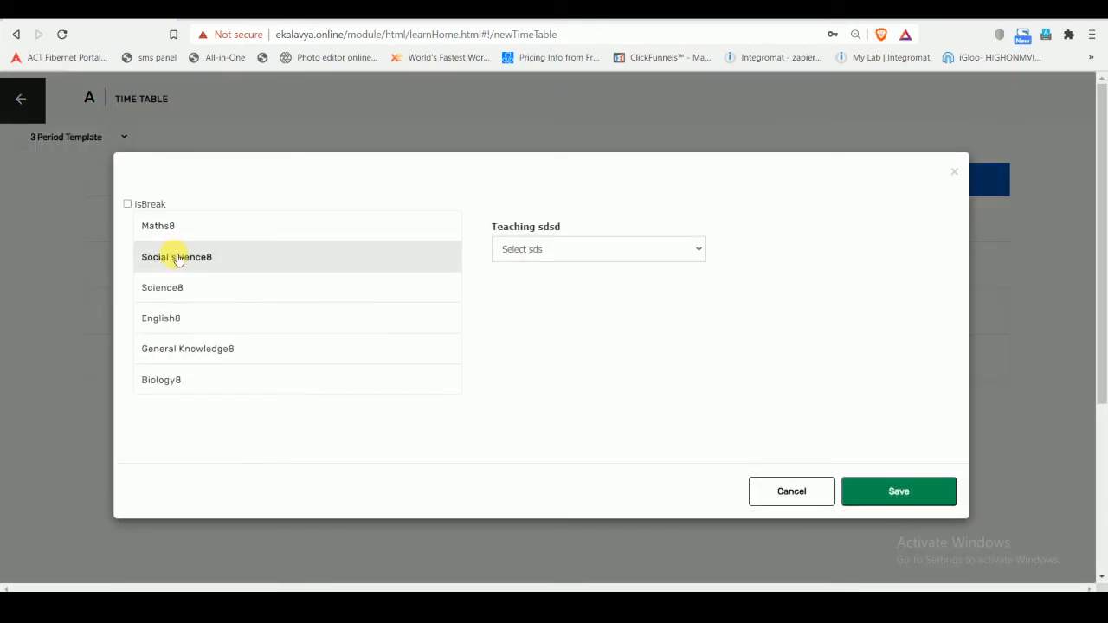
left_click(180, 229)
left_click(594, 249)
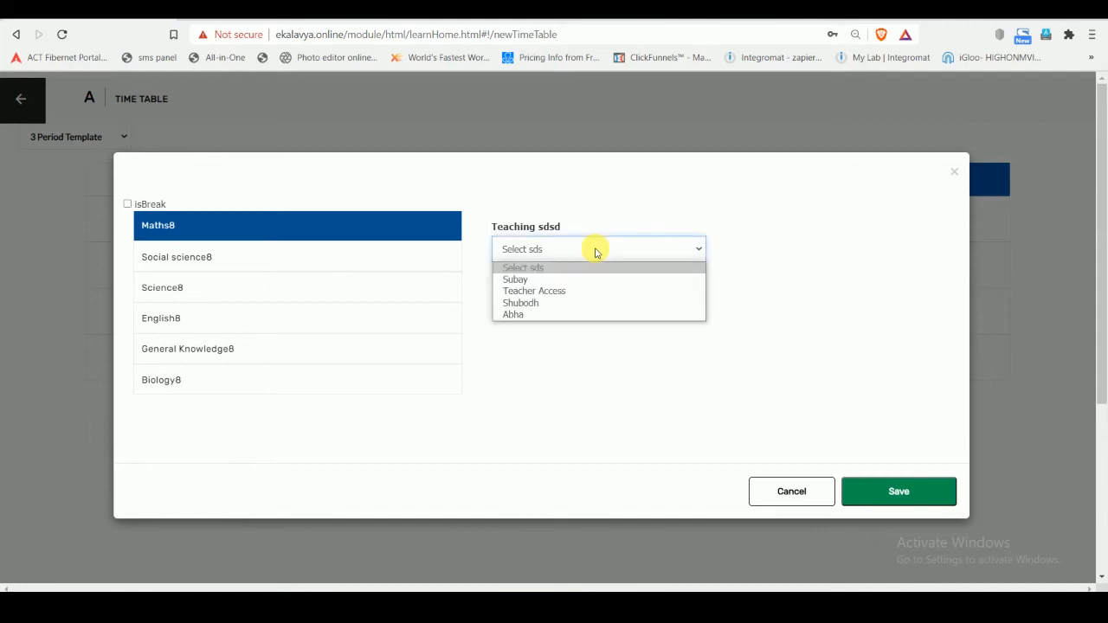
left_click(566, 303)
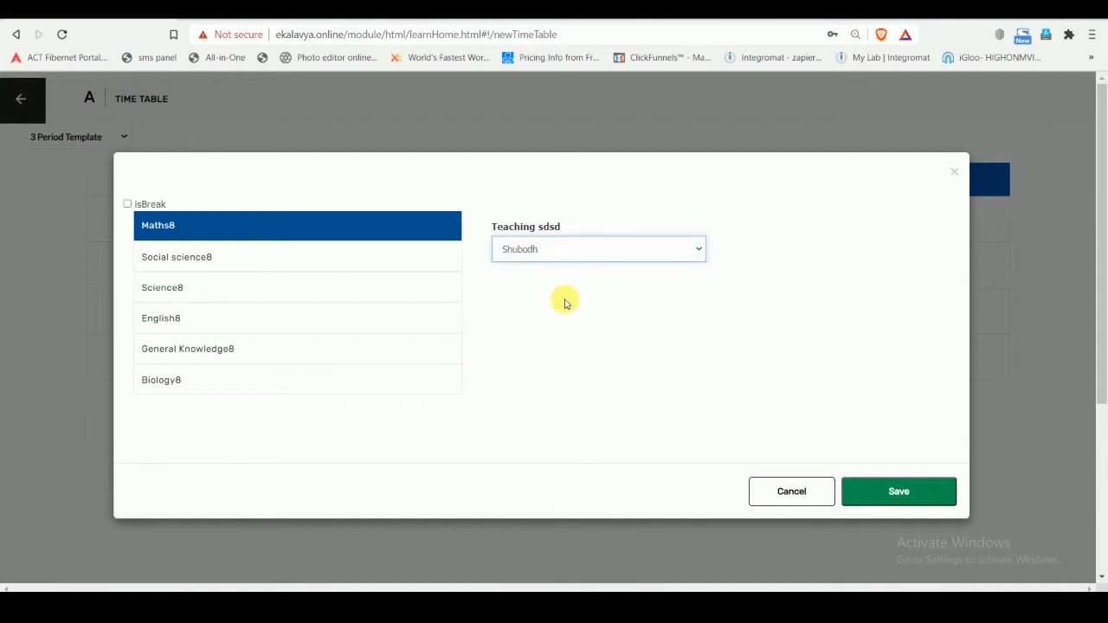
left_click(945, 500)
left_click(688, 106)
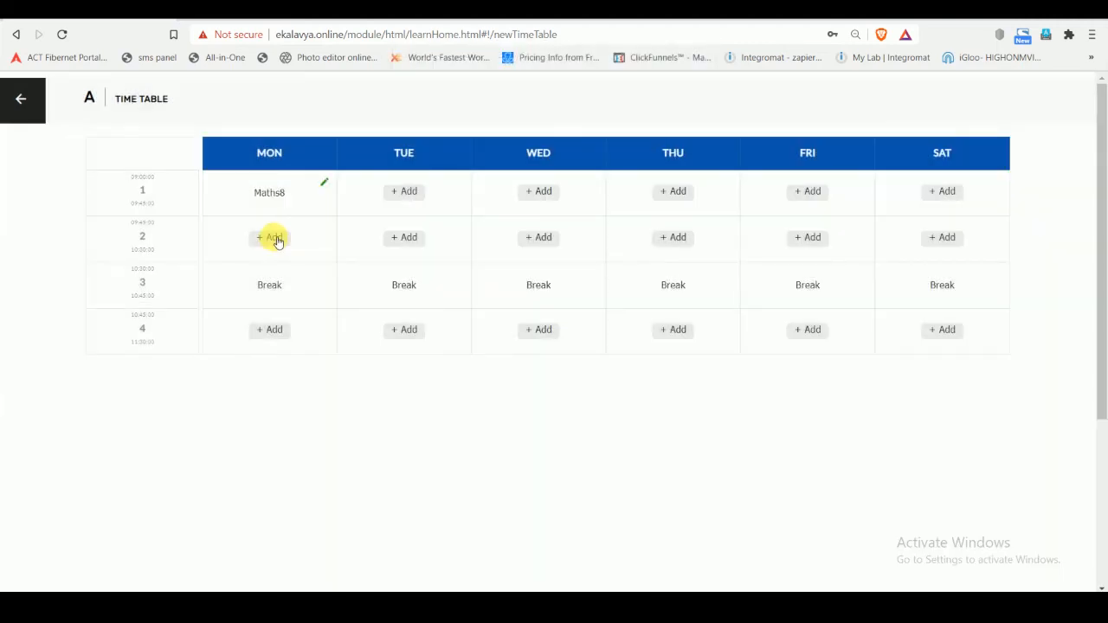
left_click(271, 237)
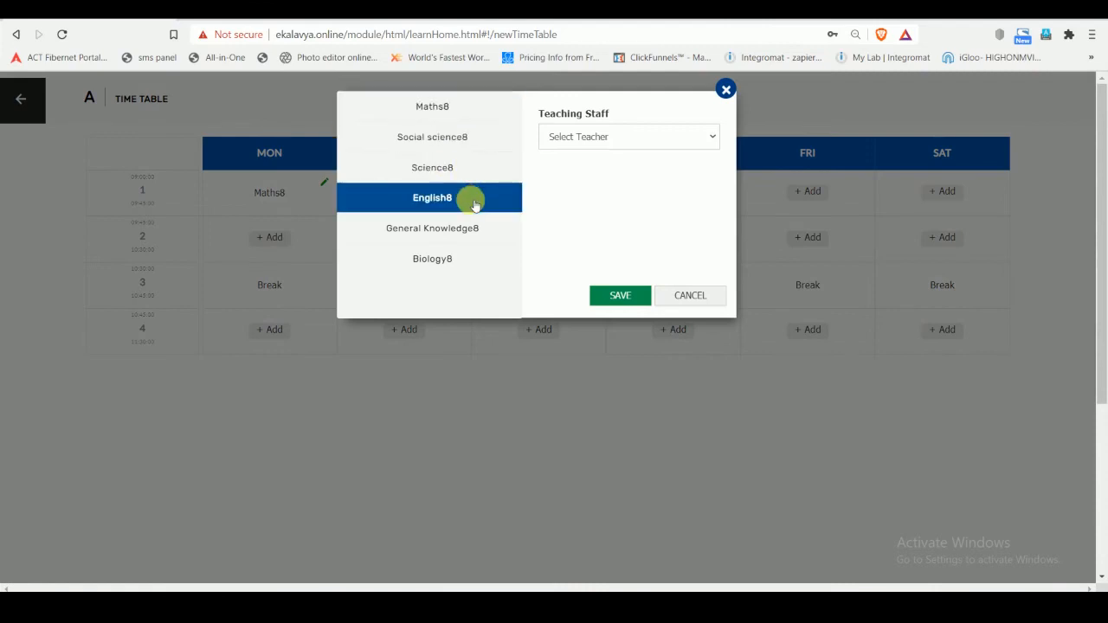
left_click(689, 295)
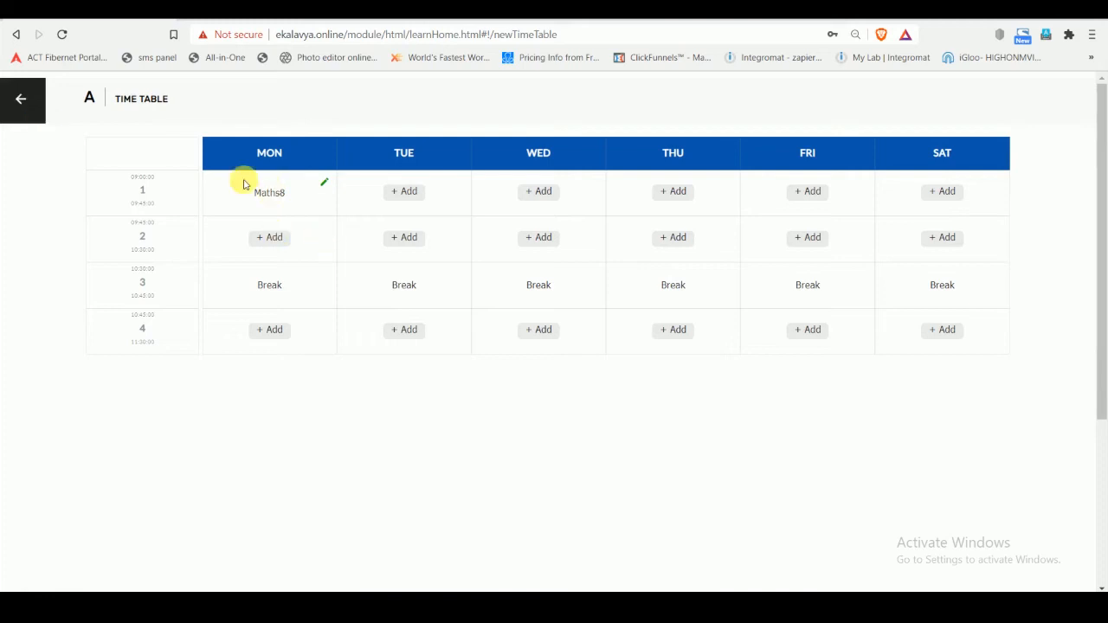
left_click(270, 237)
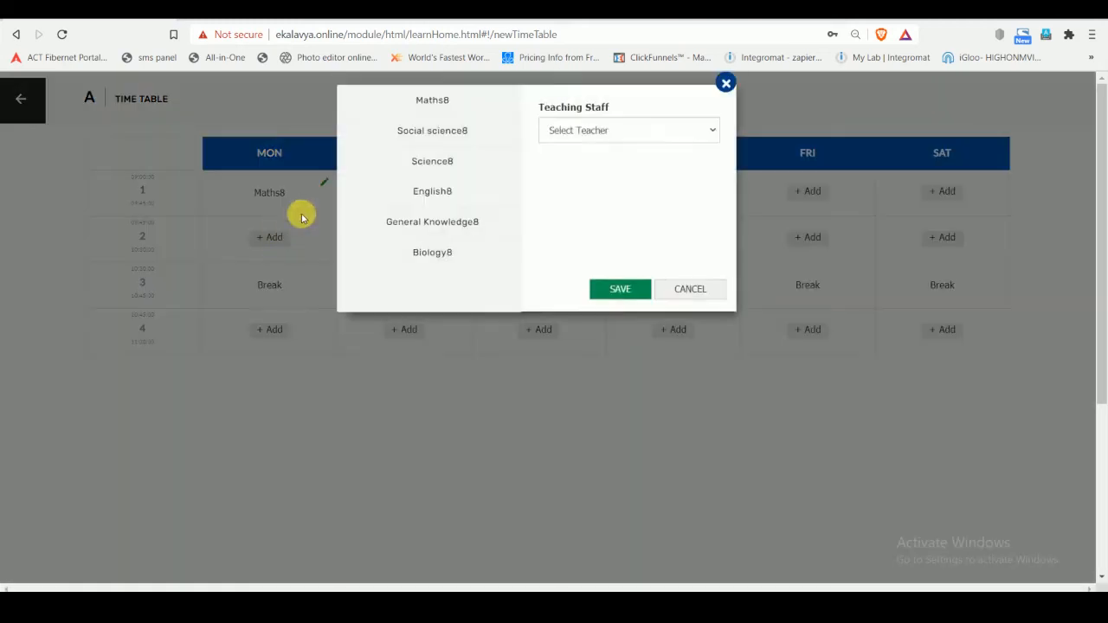
left_click(606, 138)
left_click(608, 212)
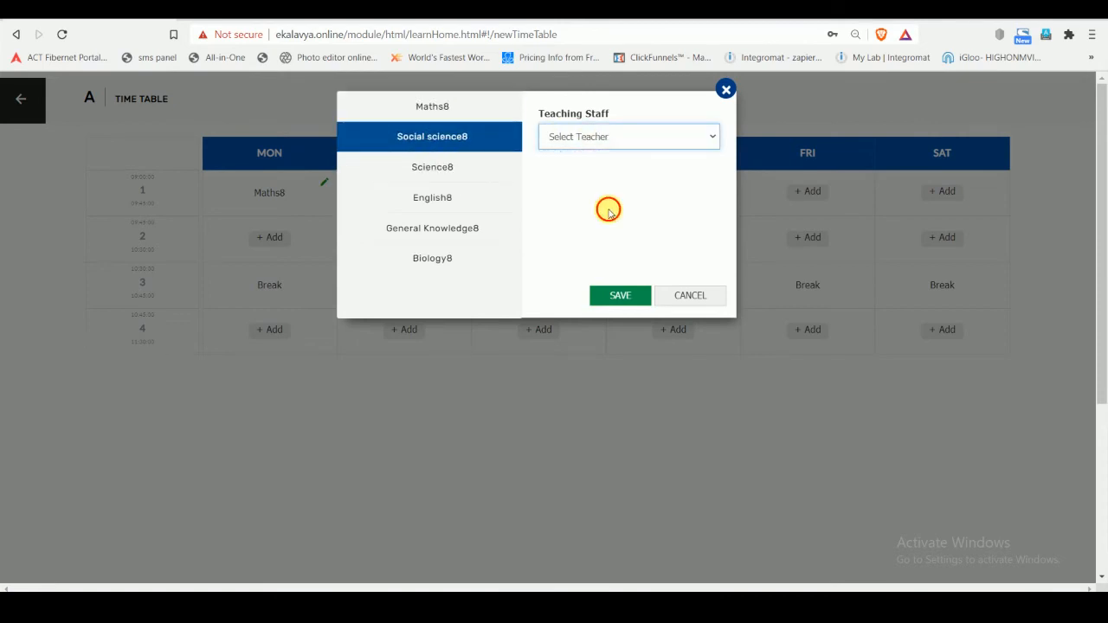
left_click(690, 295)
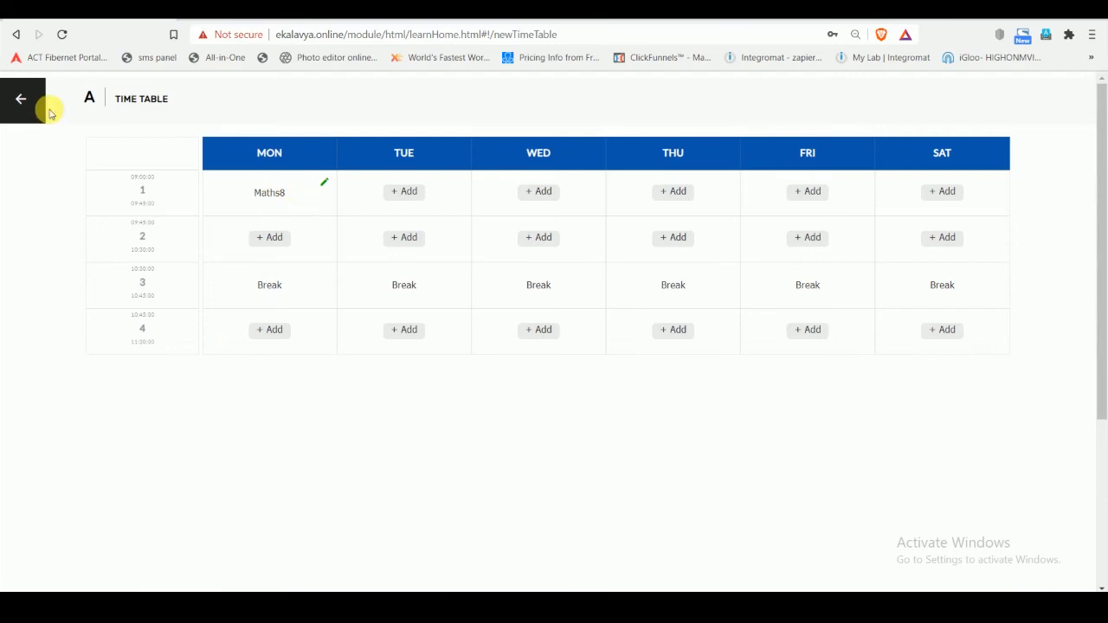
- Leave the timetable and sign in through the Staff login with the teacher's user ID and password, without saving the password in the browser
left_click(21, 100)
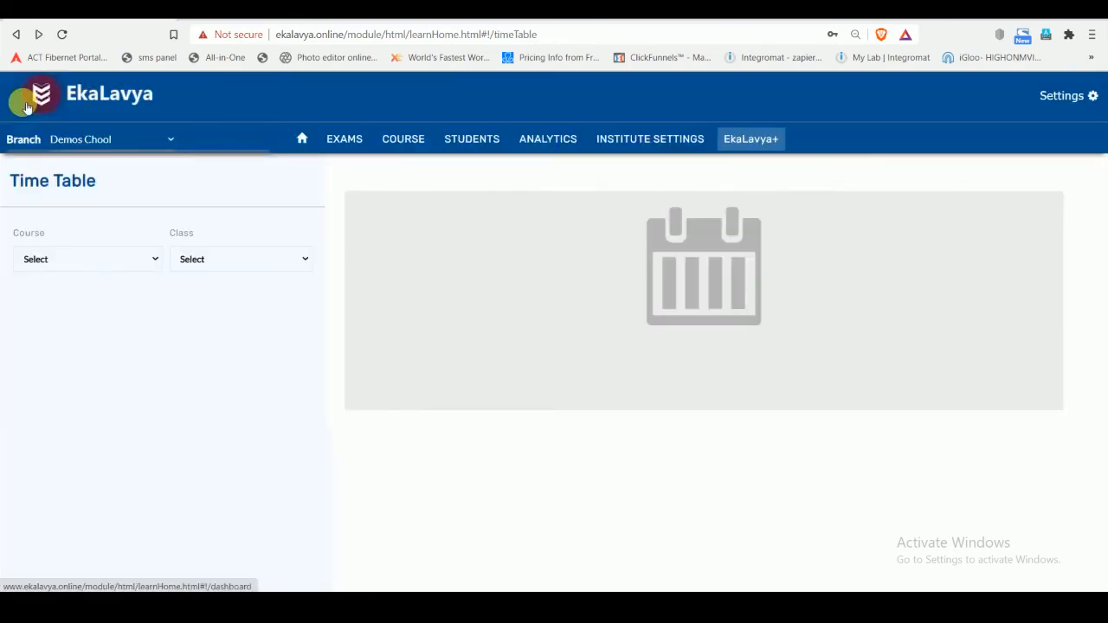
left_click(26, 104)
left_click(892, 202)
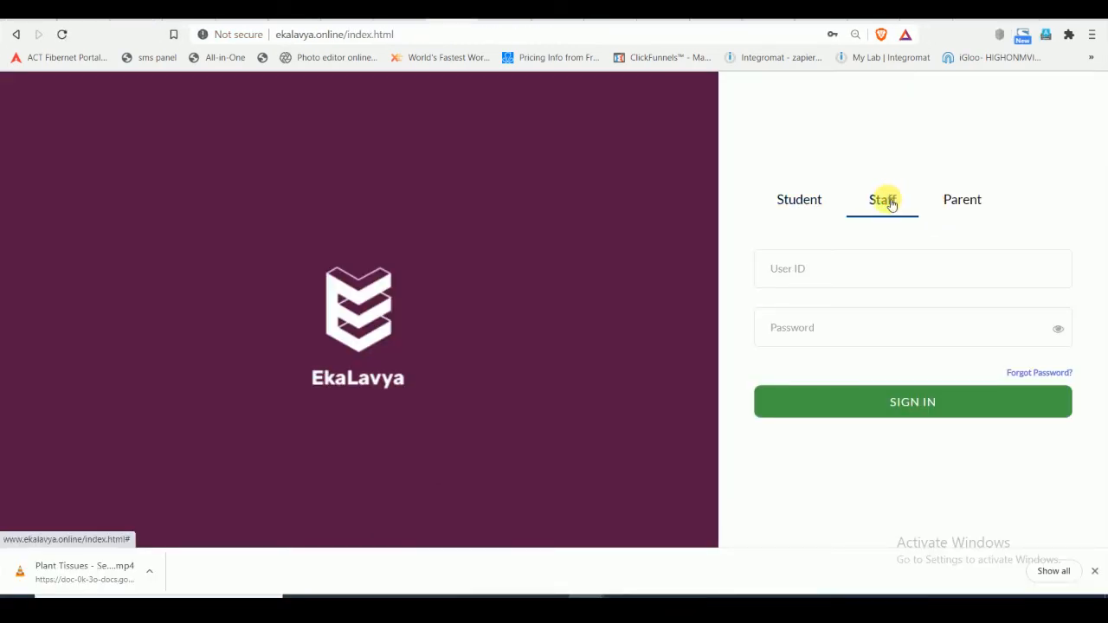
left_click(845, 287)
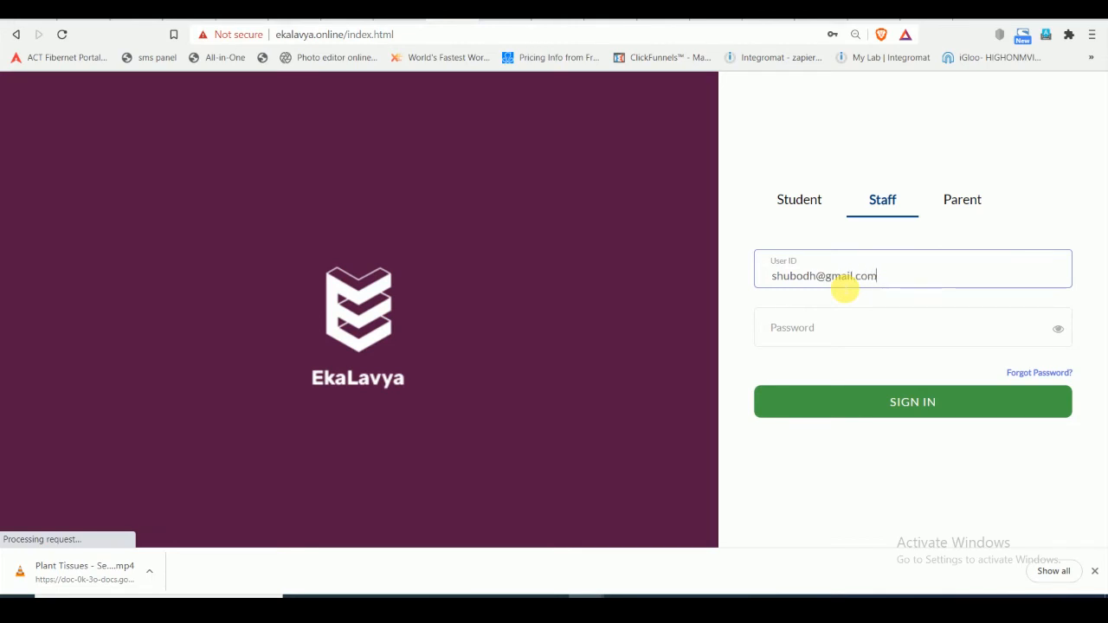
key("Tab")
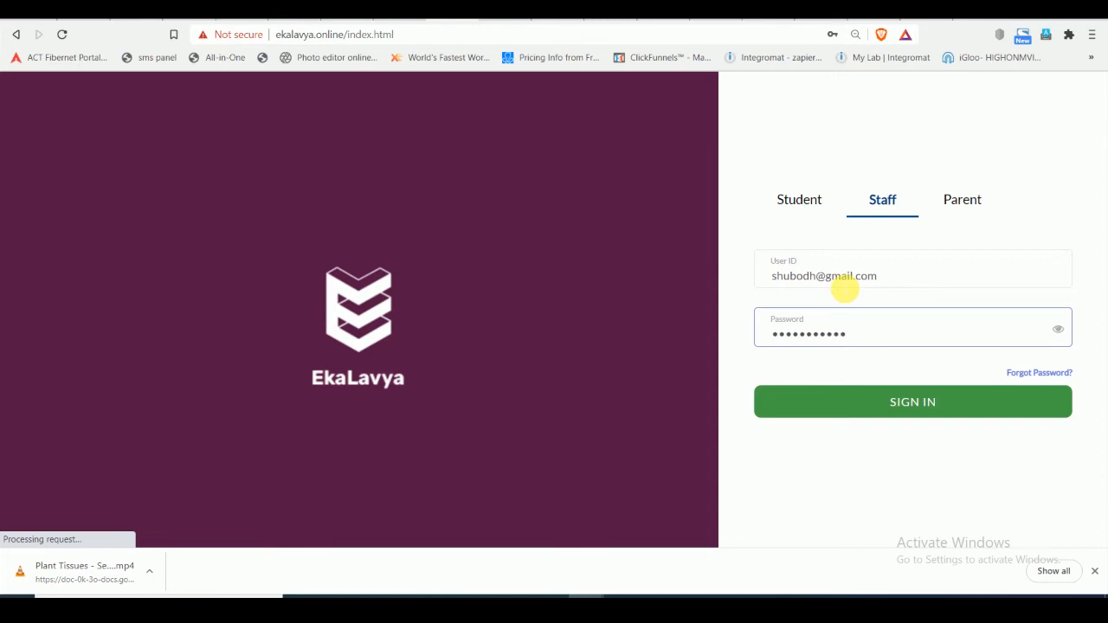
left_click(866, 407)
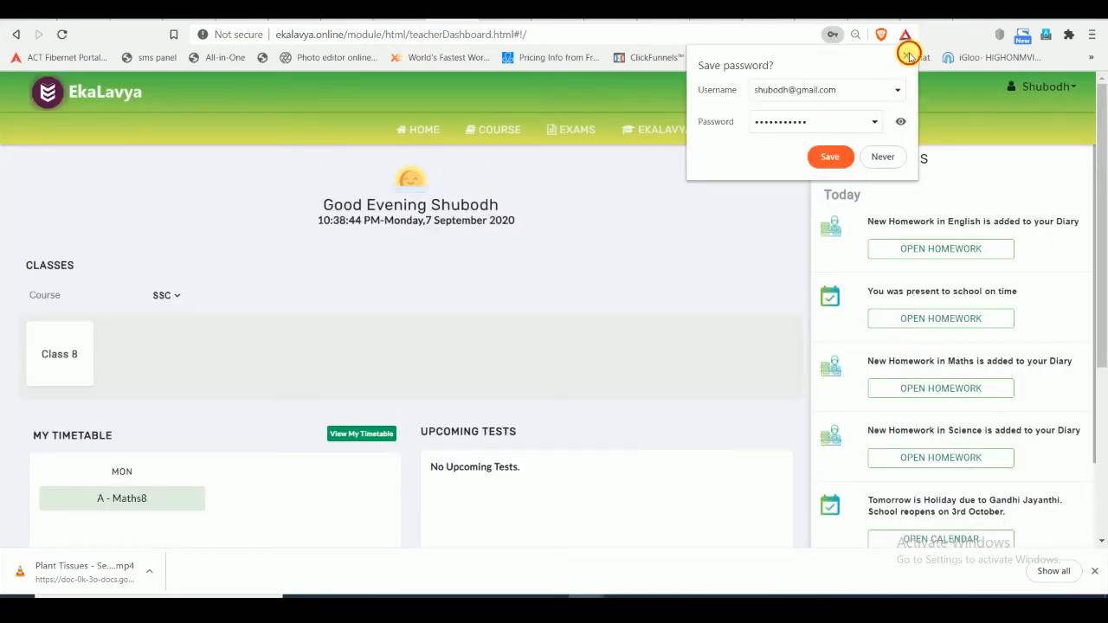
left_click(908, 55)
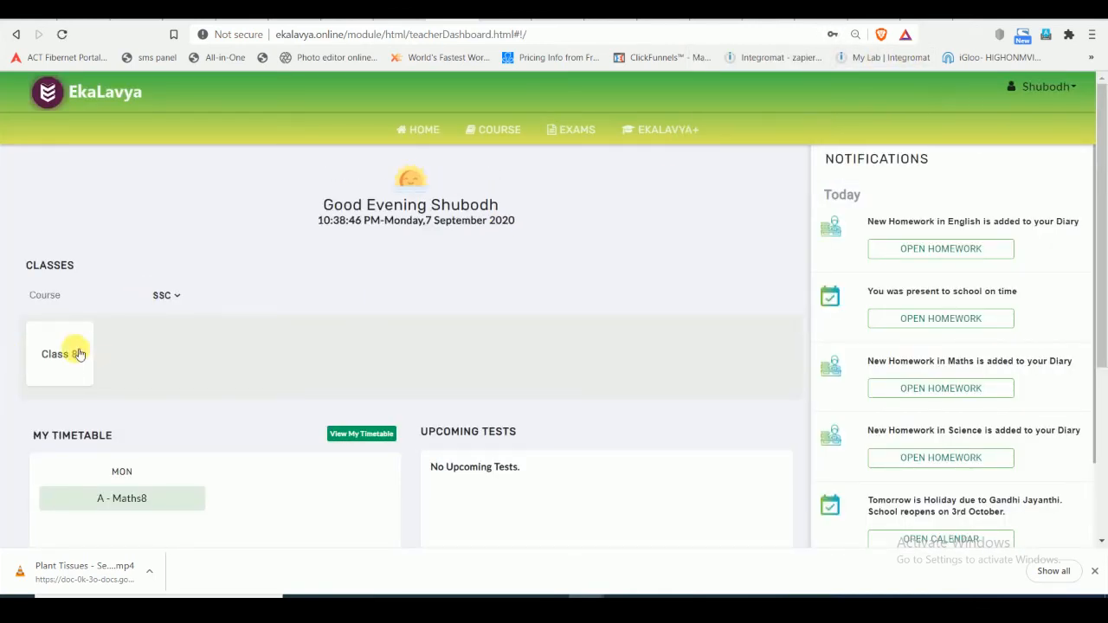
- Load the course content for course SSC, Class 8, subject Maths8 and content type APSTATE
left_click(494, 130)
left_click(189, 251)
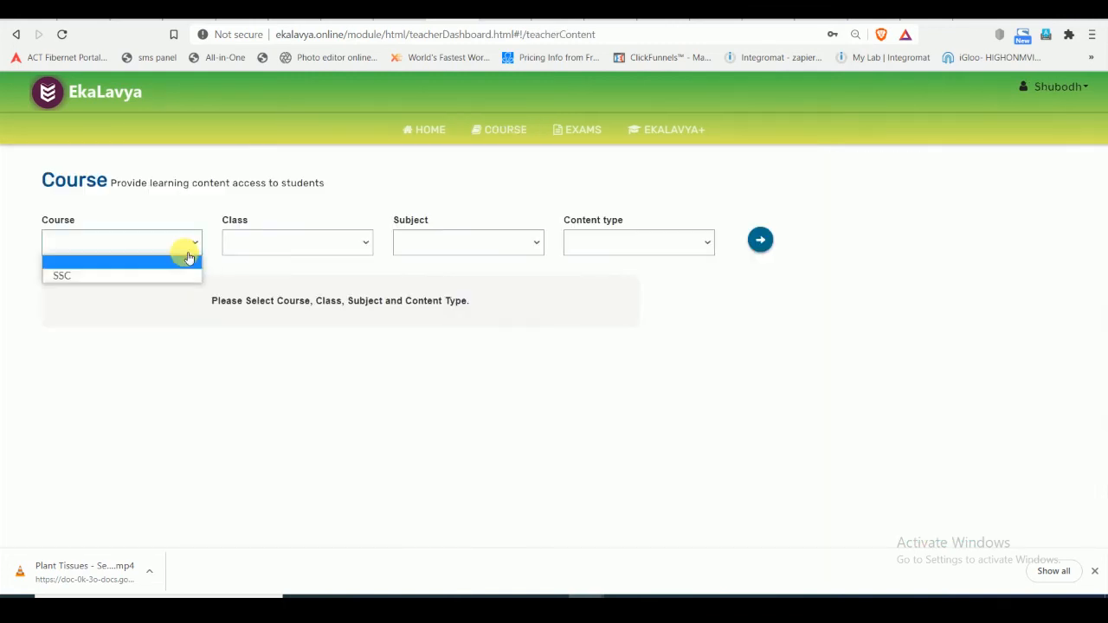
left_click(169, 273)
left_click(283, 236)
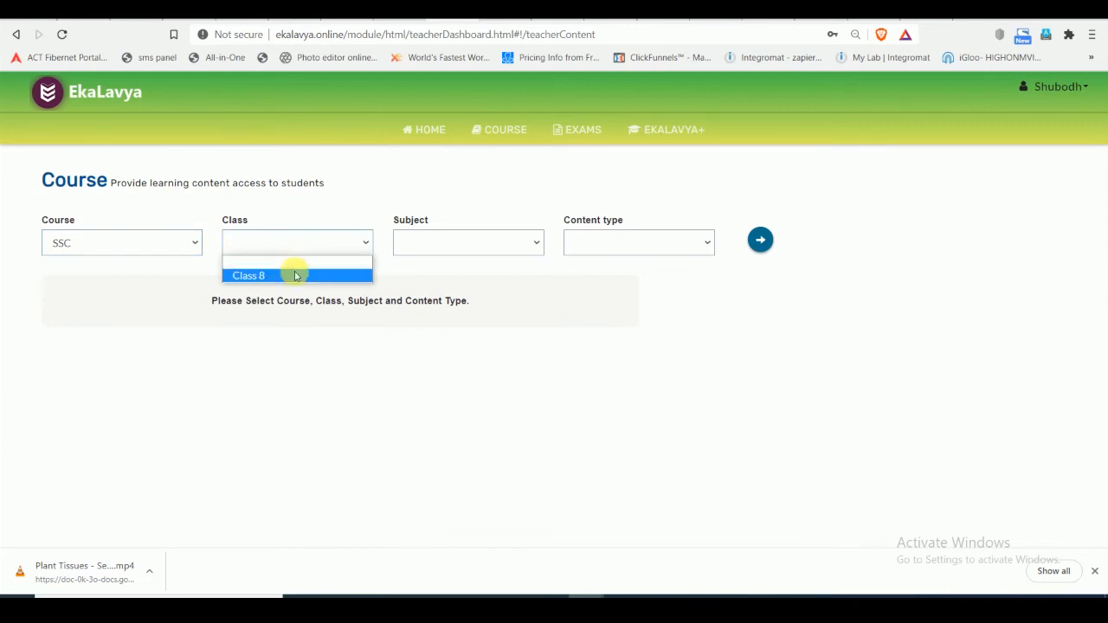
left_click(292, 275)
left_click(443, 247)
left_click(494, 277)
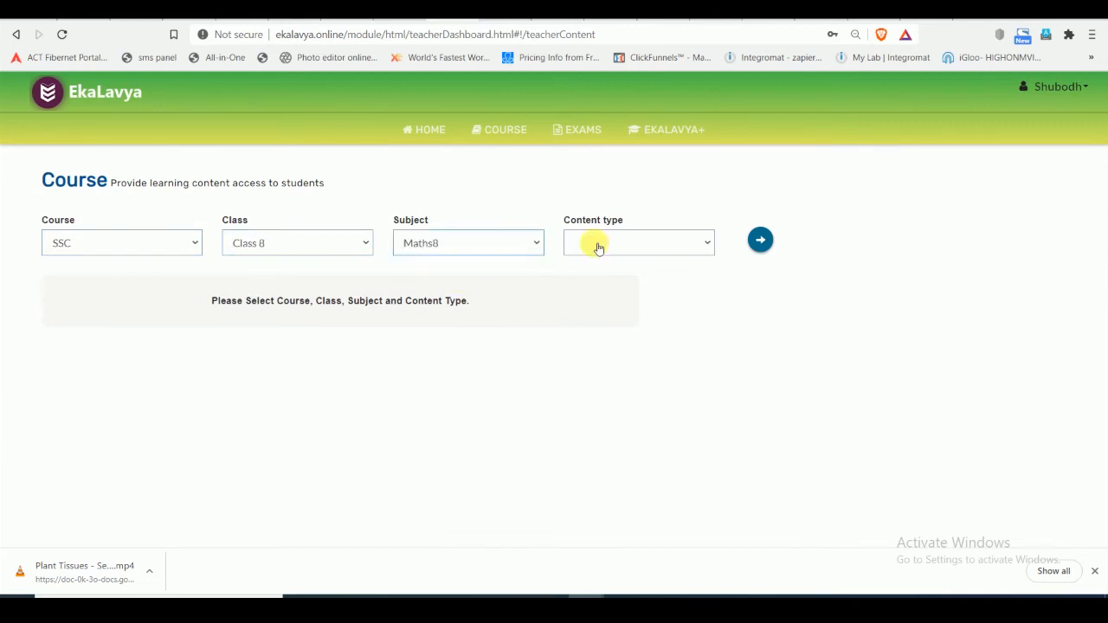
left_click(596, 246)
left_click(609, 274)
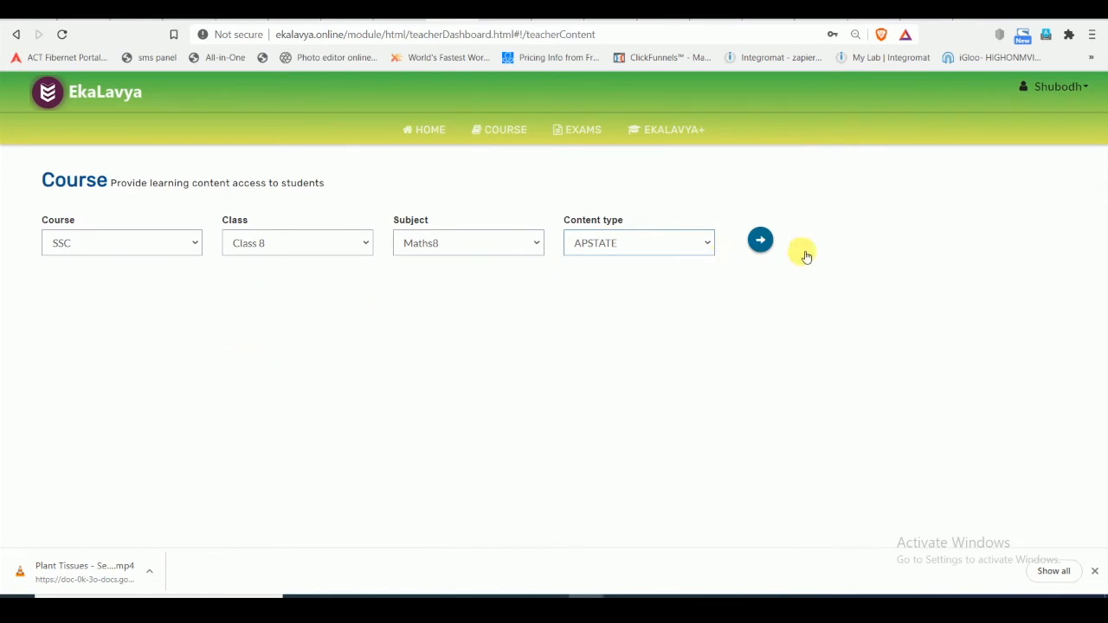
left_click(767, 244)
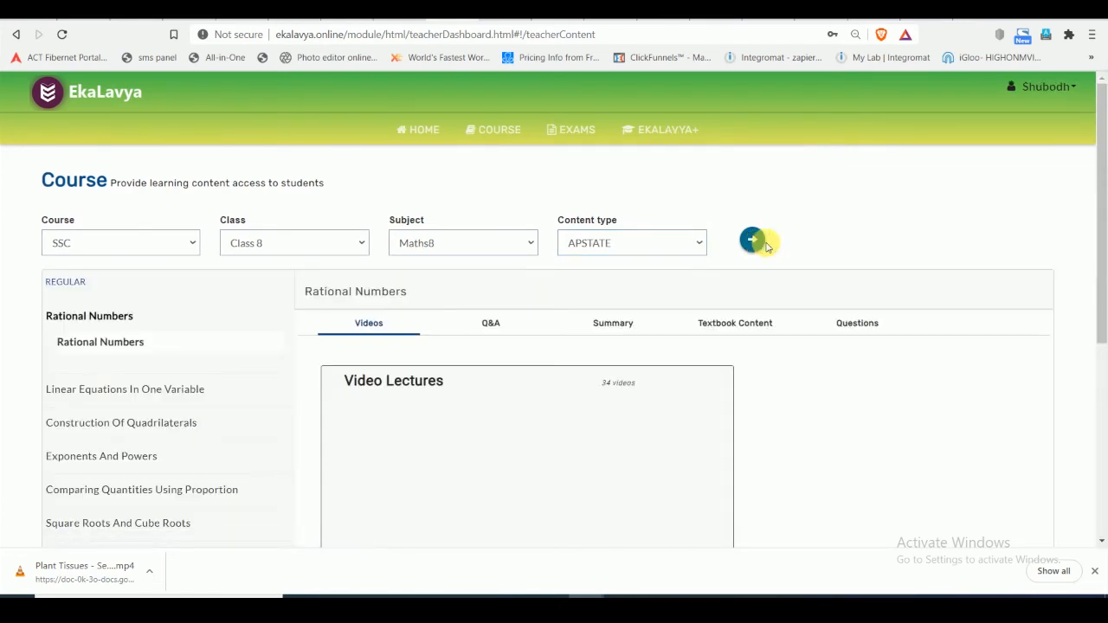
- Look through the Rational Numbers video lectures, Q&A, summary and textbook content
left_click_drag(1101, 235, 1101, 297)
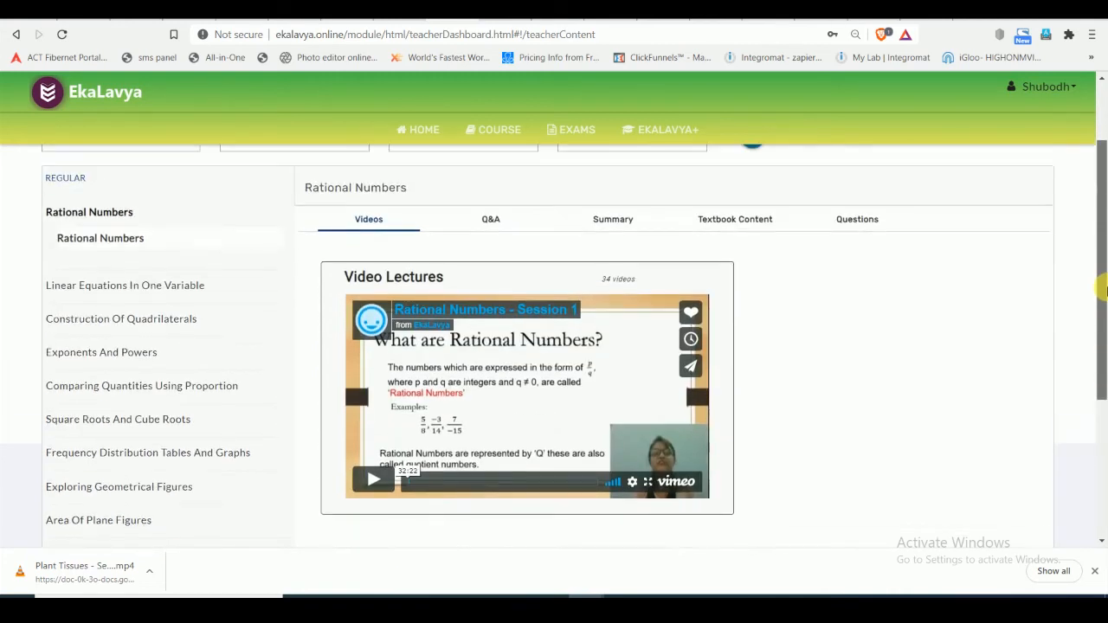
left_click(498, 224)
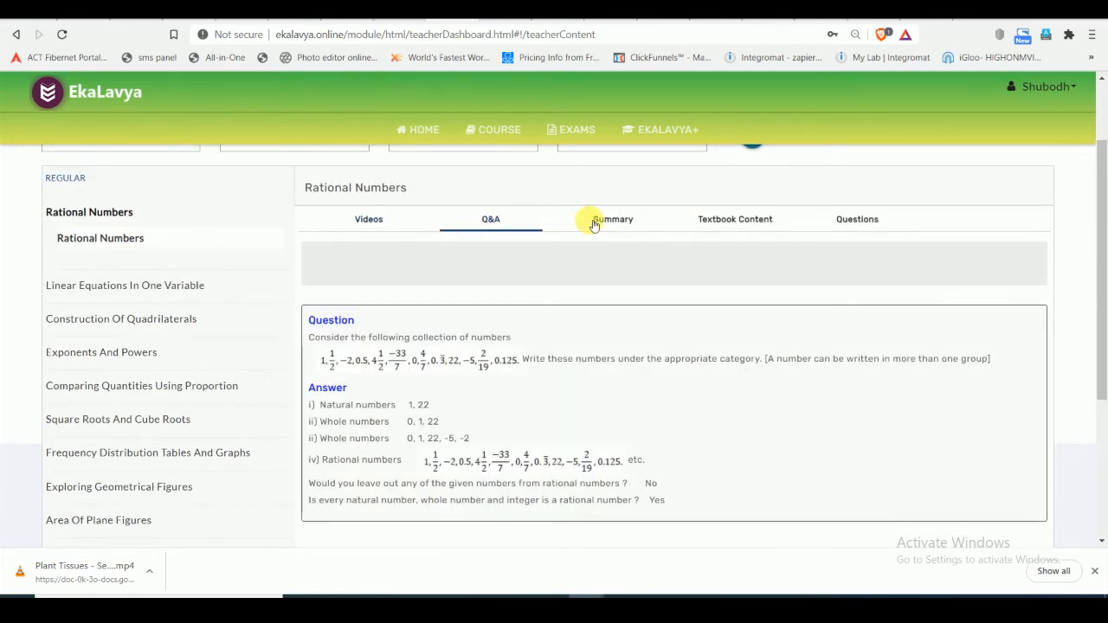
mouse_move(1102, 285)
left_mouse_down()
mouse_move(1103, 416)
mouse_move(1102, 278)
left_mouse_up()
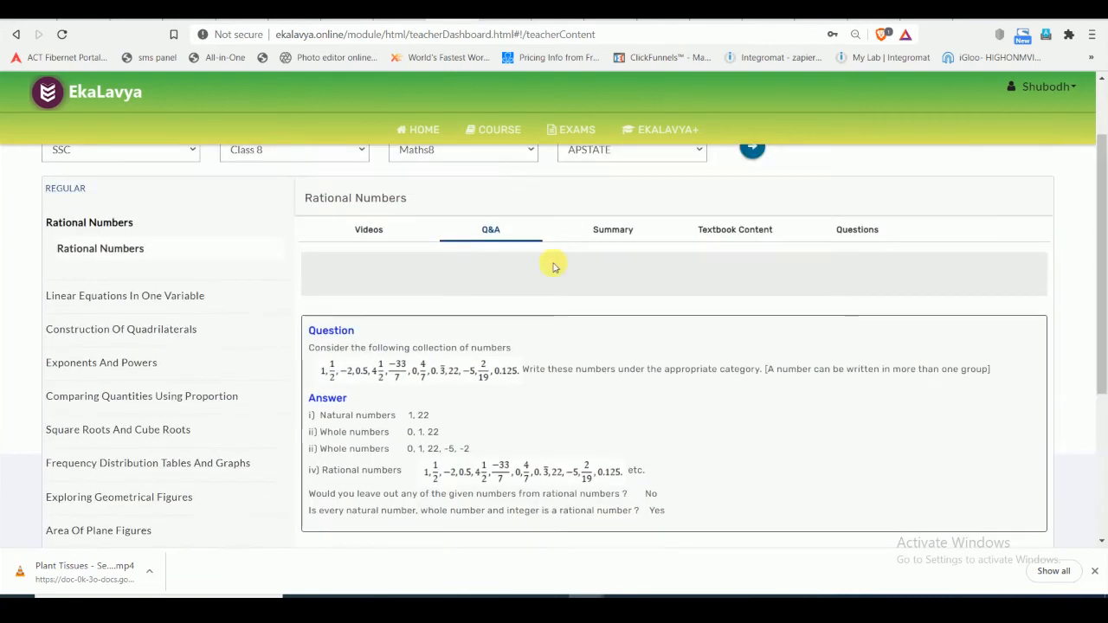
left_click(605, 231)
left_click(711, 229)
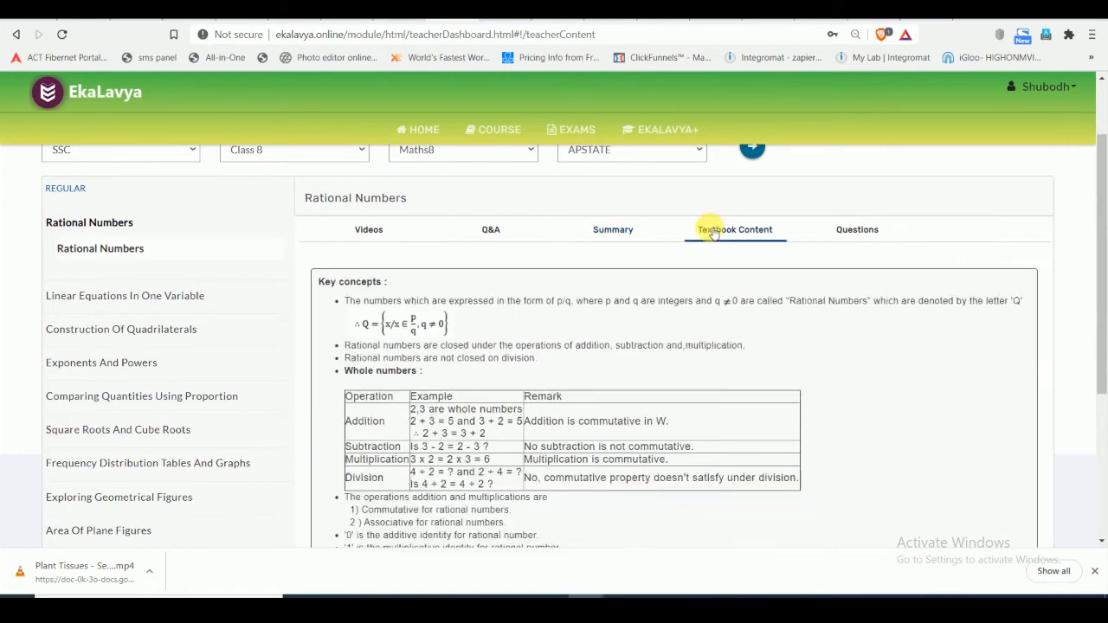
- Examine the Rational Numbers questions in both the CEDZ and College QB question banks
left_click(870, 239)
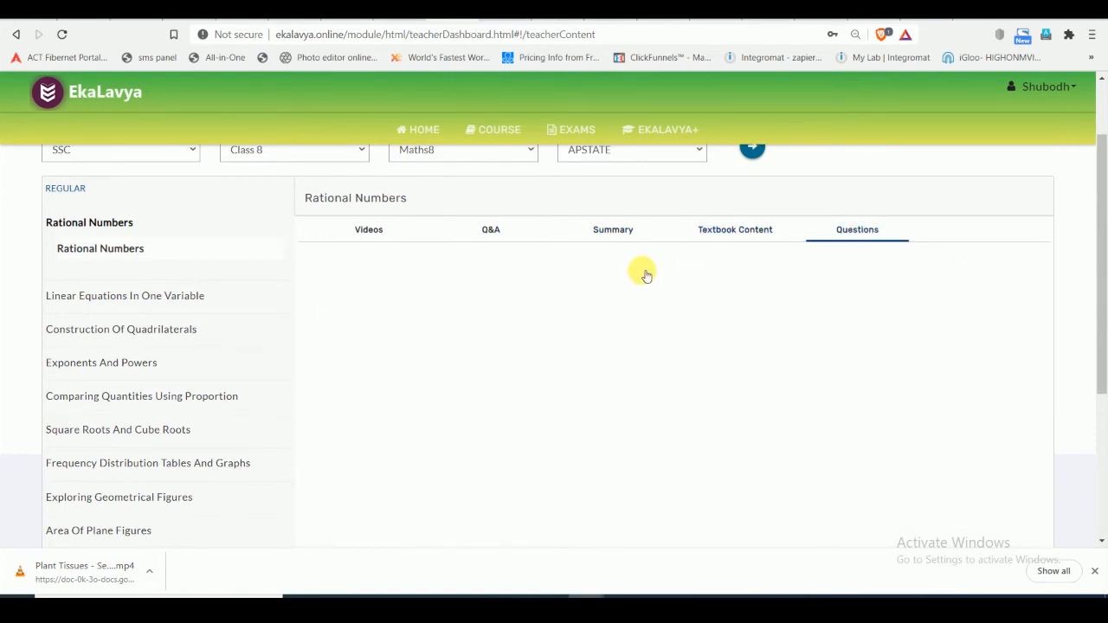
scroll(1105, 260, "down", 1)
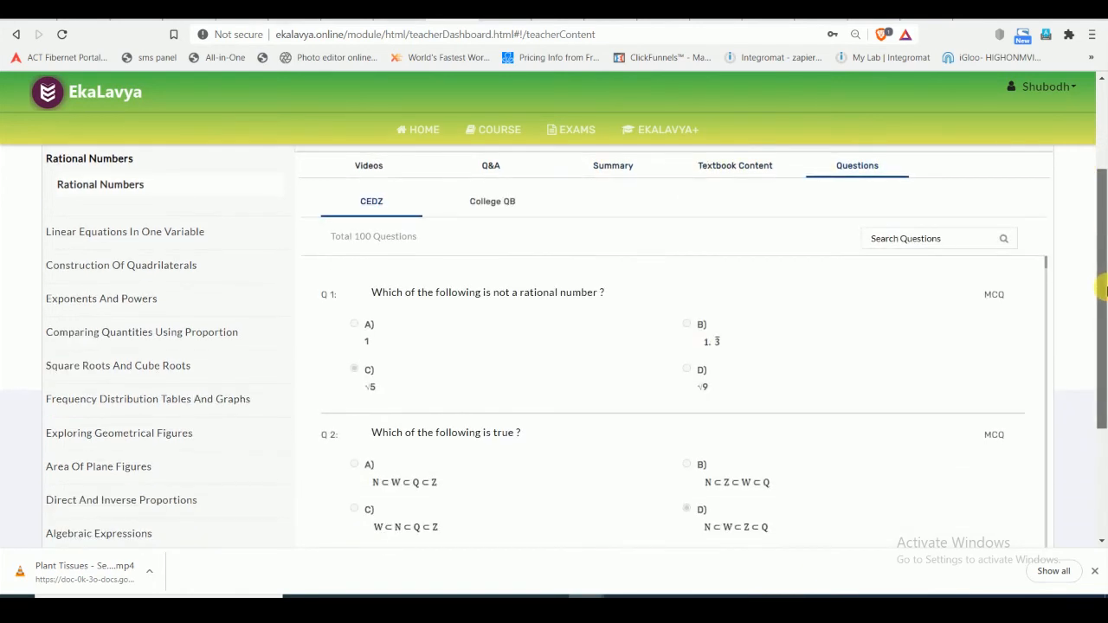
left_click(484, 203)
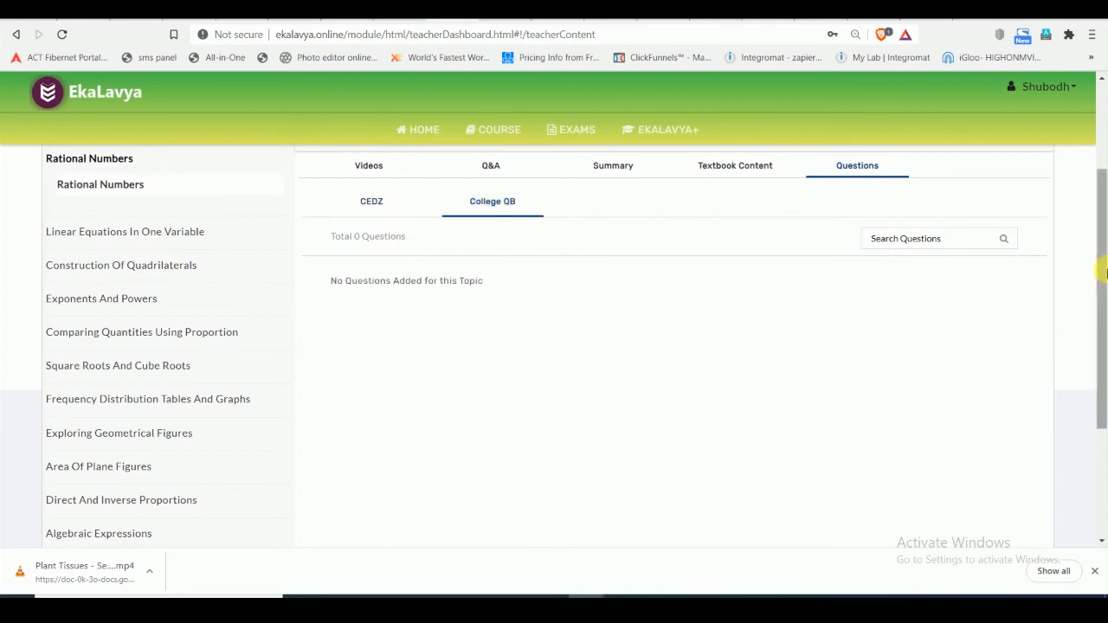
scroll(1103, 260, "up", 2)
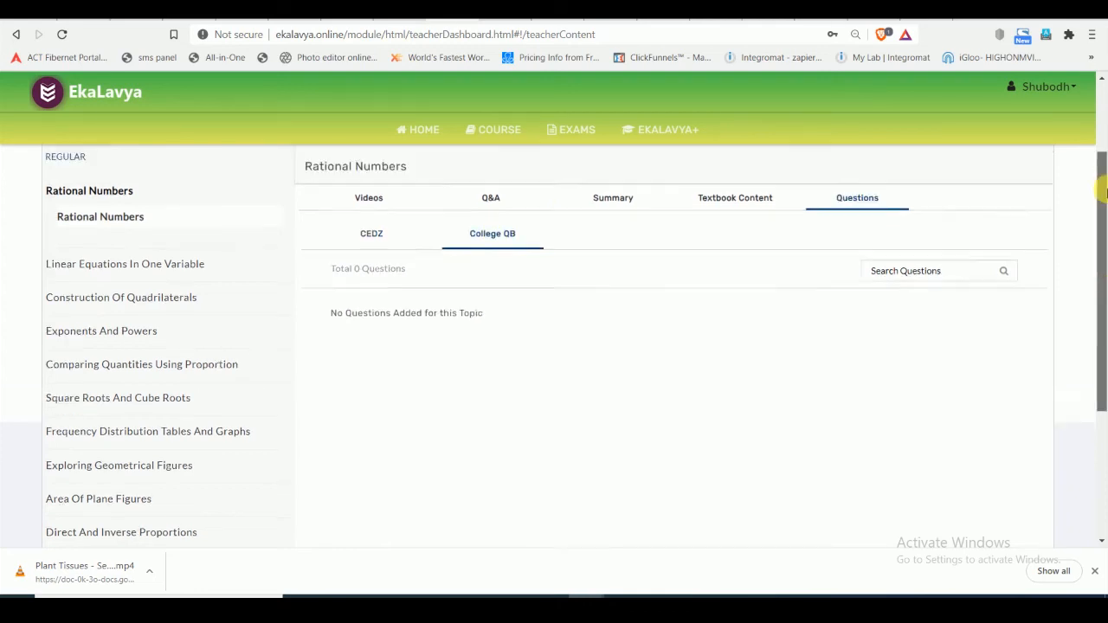
- Return to the teacher's home page and log out of the staff account
left_click(430, 128)
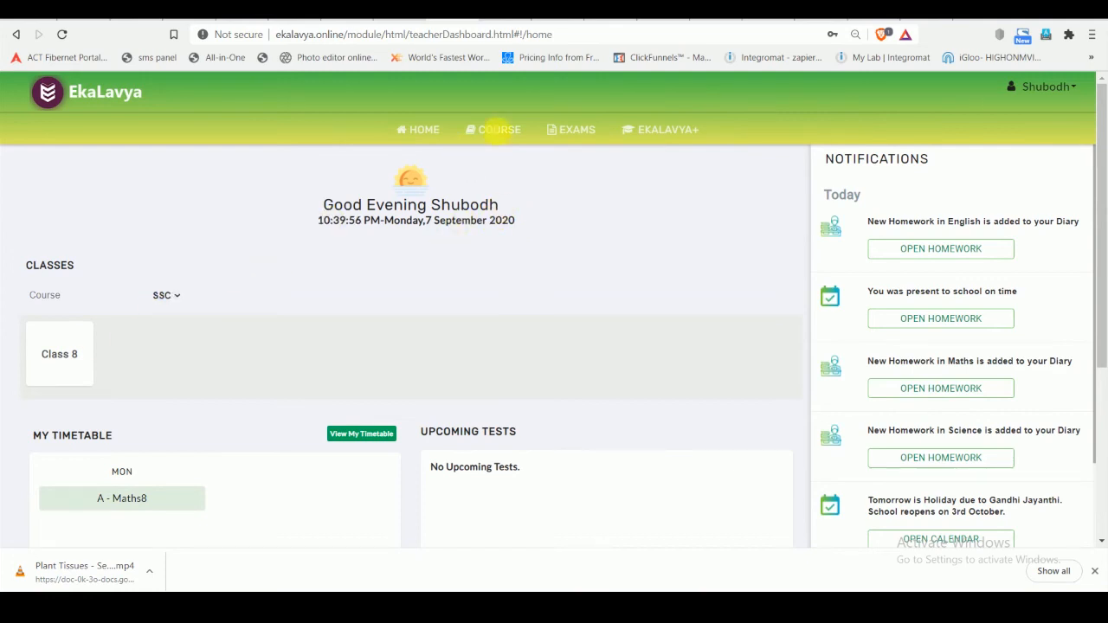
left_click(1061, 86)
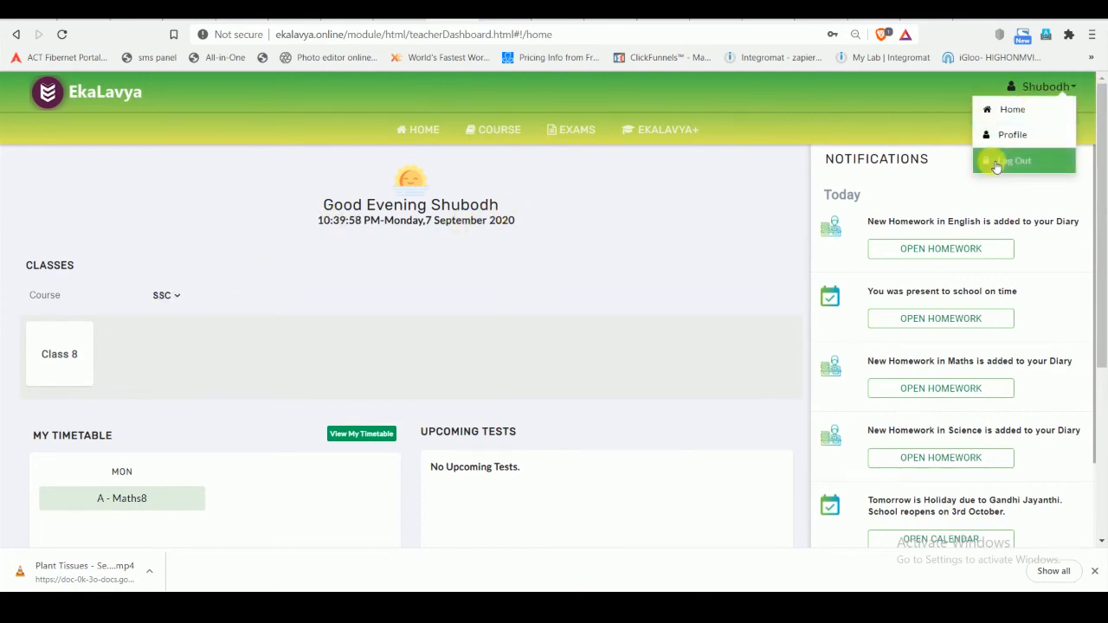
left_click(996, 163)
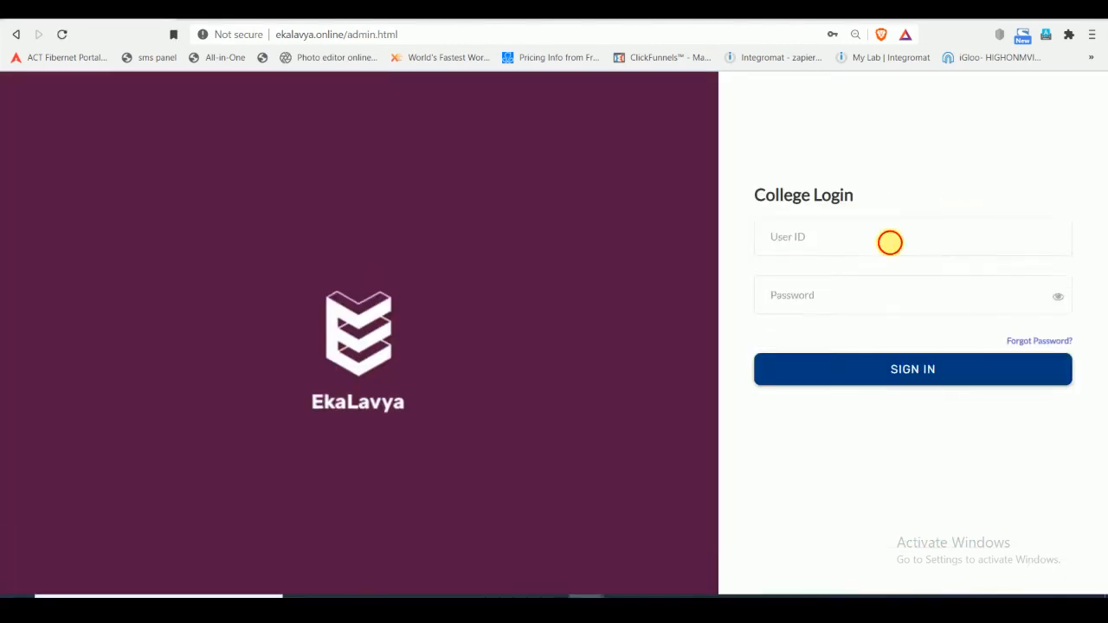
- Sign in to the College Login with the branch administrator's user ID and password
left_click(890, 243)
type("TDEMObrad")
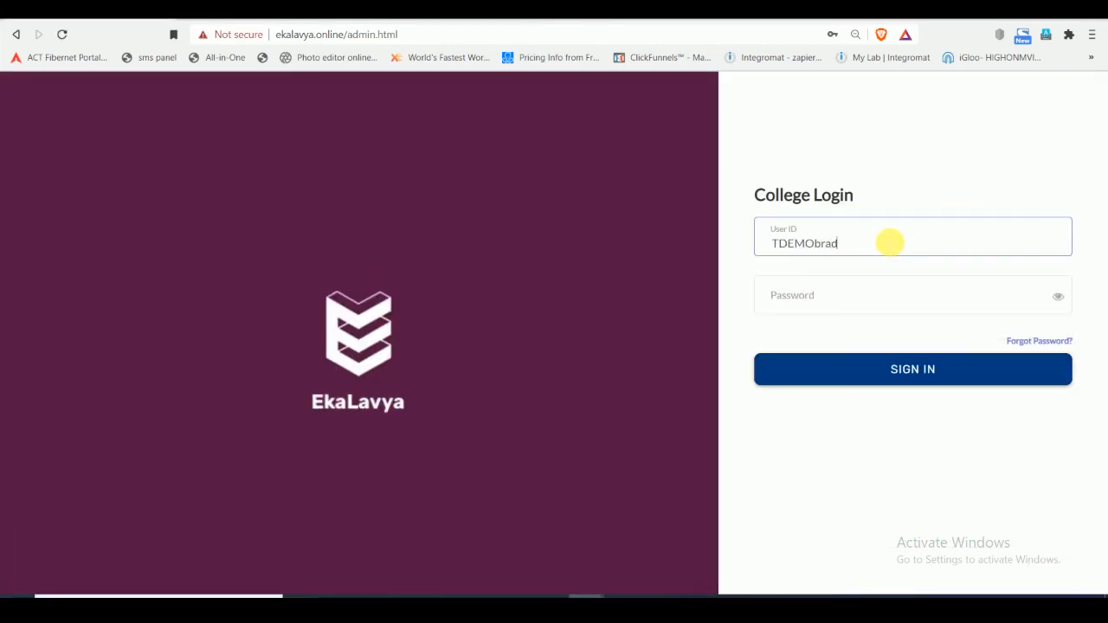
type("min")
key("Tab")
type("a")
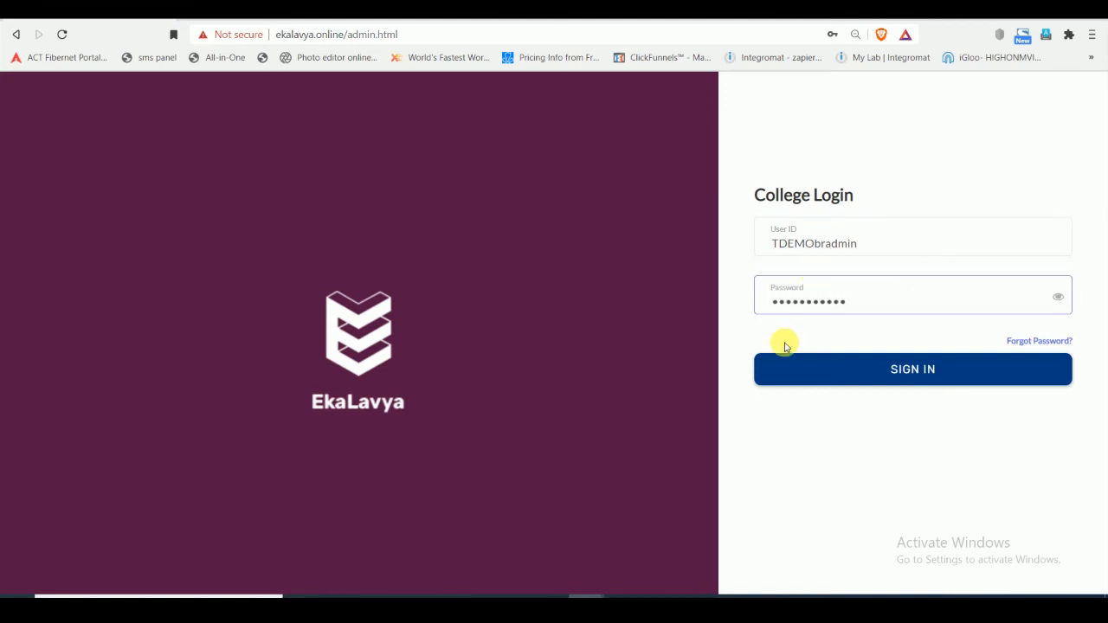
left_click(836, 363)
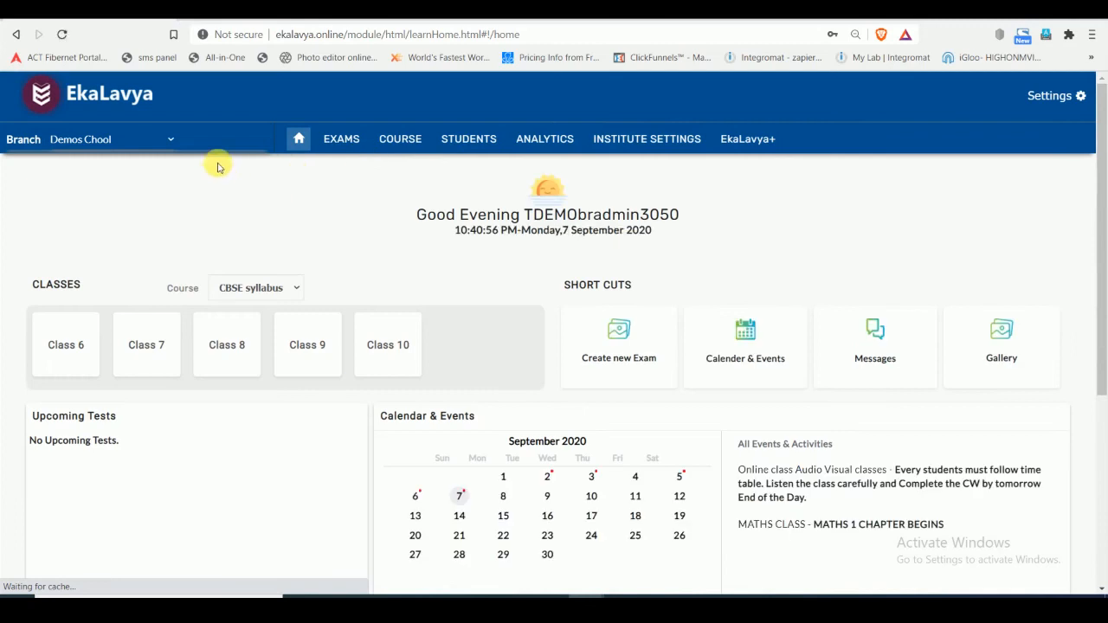
- Create a timetable for section A of Class 9 in the SSC course using the 3 Period Template
left_click(773, 144)
left_click(204, 319)
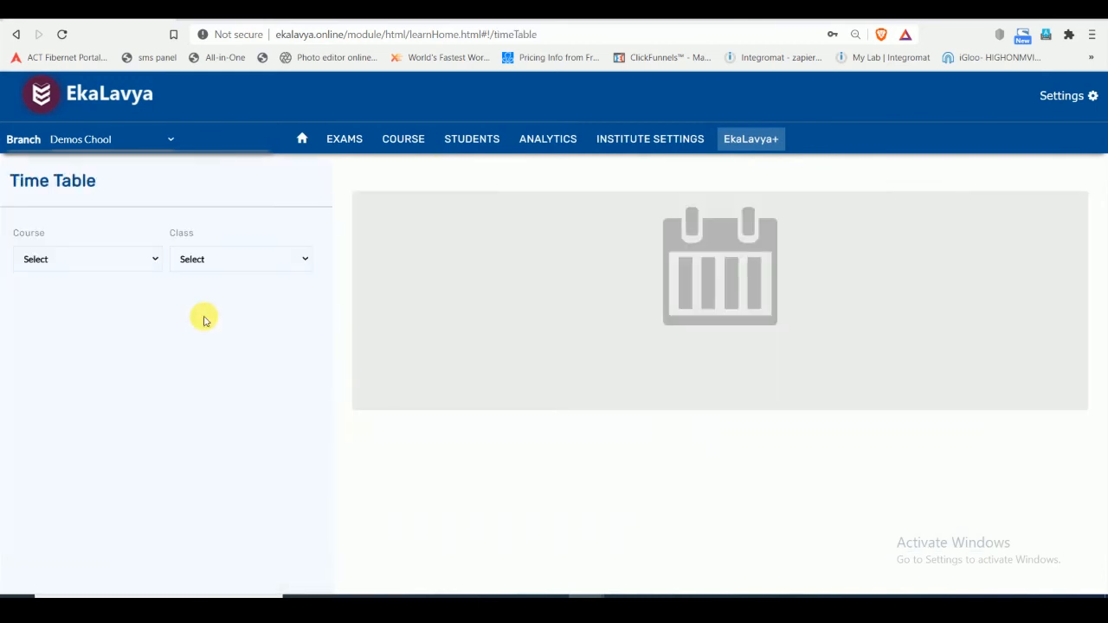
left_click(152, 259)
left_click(141, 287)
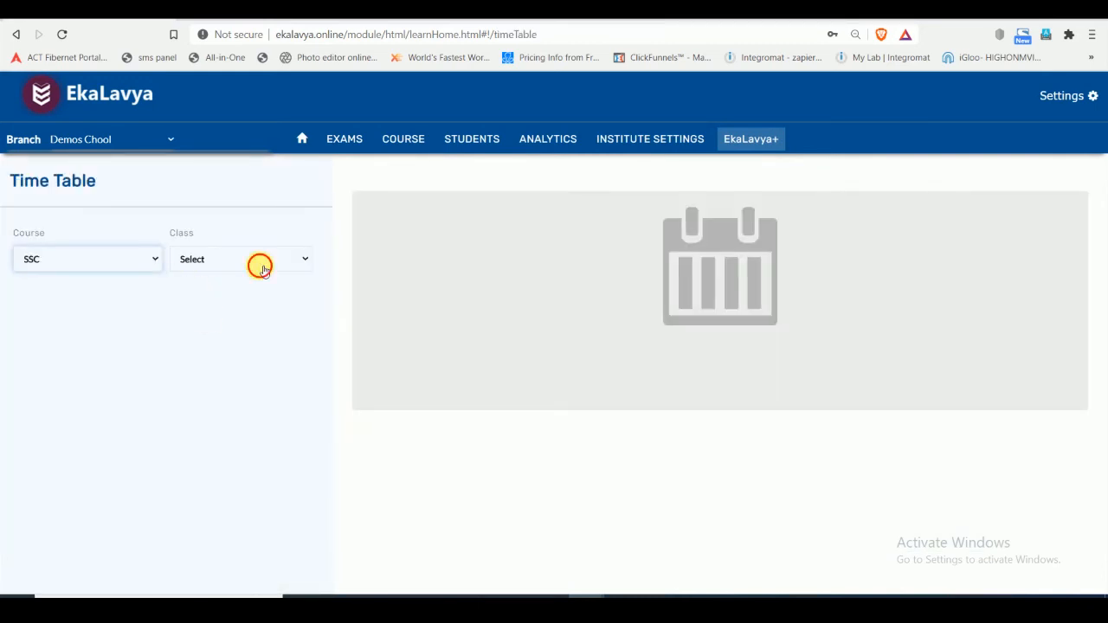
left_click(261, 267)
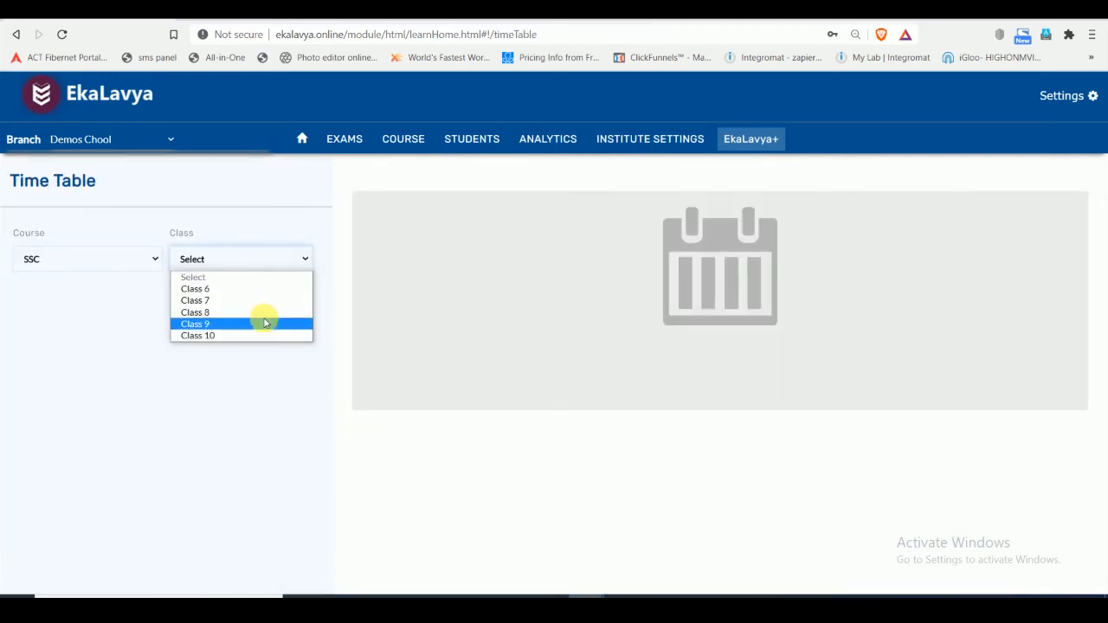
left_click(265, 323)
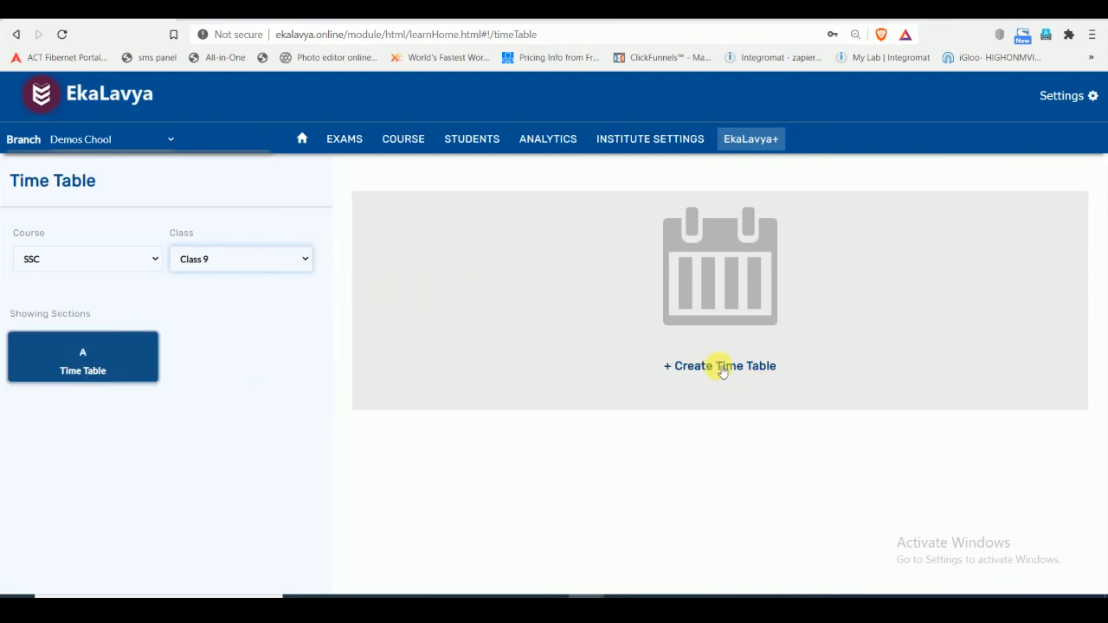
left_click(665, 362)
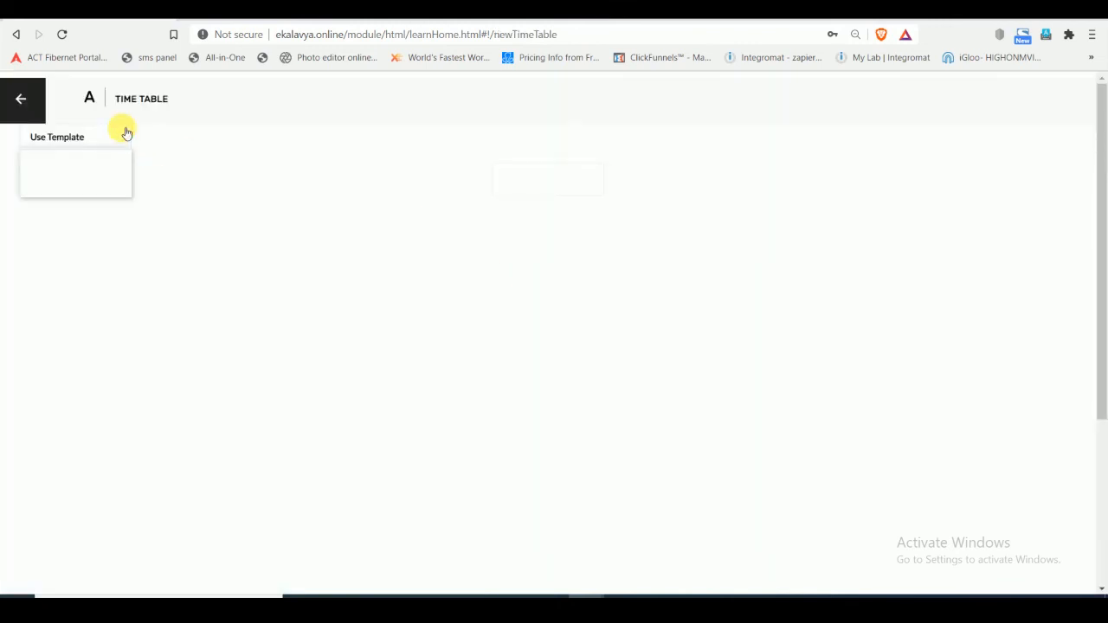
left_click(126, 134)
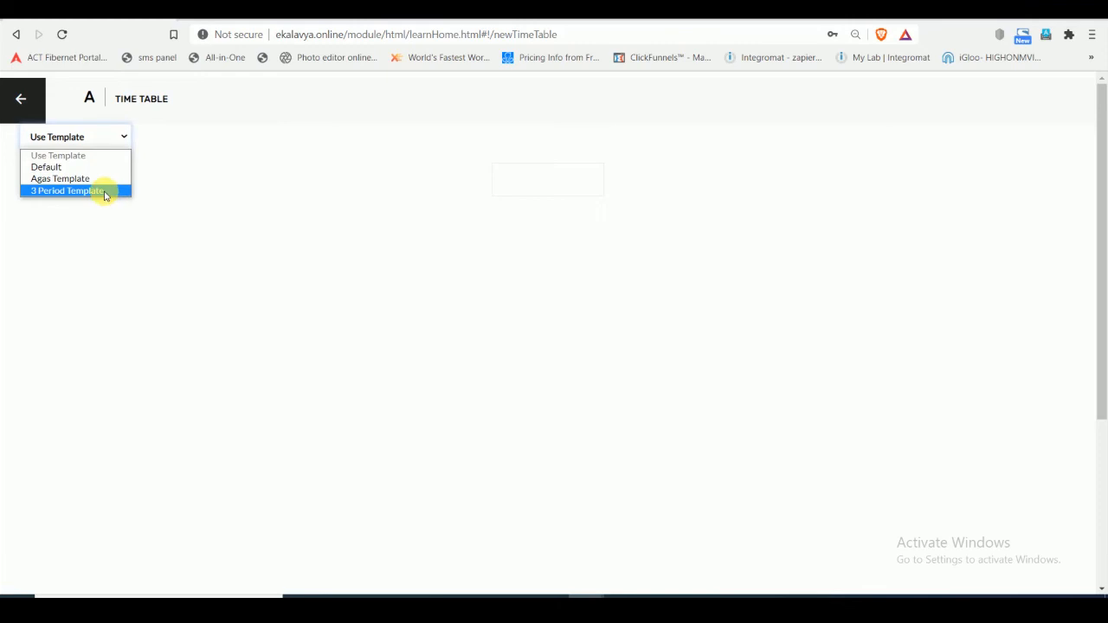
left_click(104, 193)
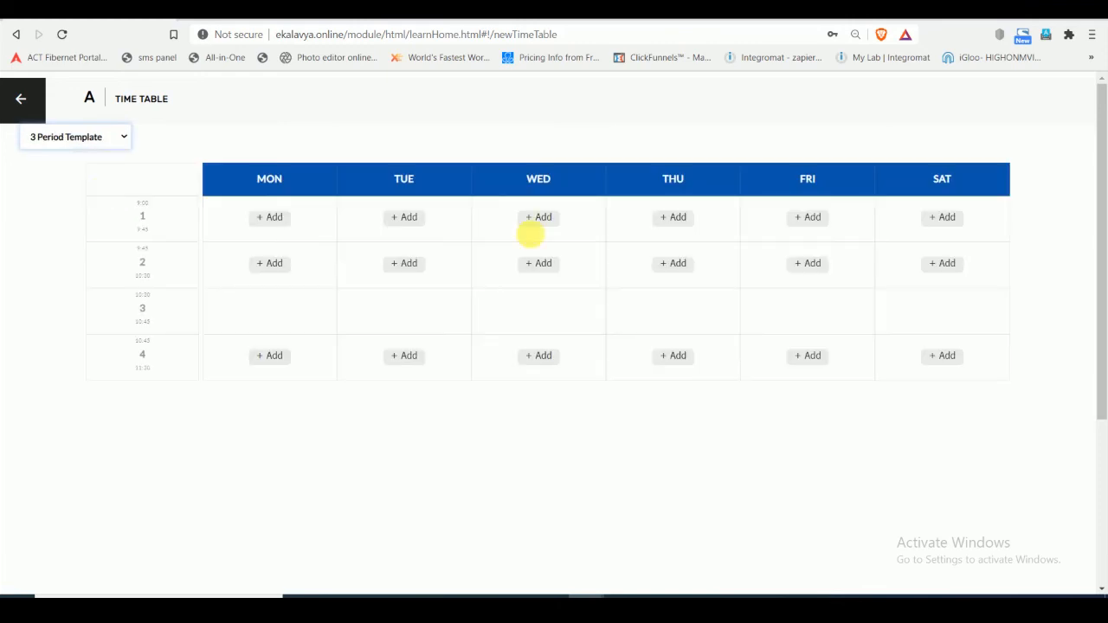
- Assign Social Science9 and its teacher to Monday's first period and save the entry
left_click(273, 224)
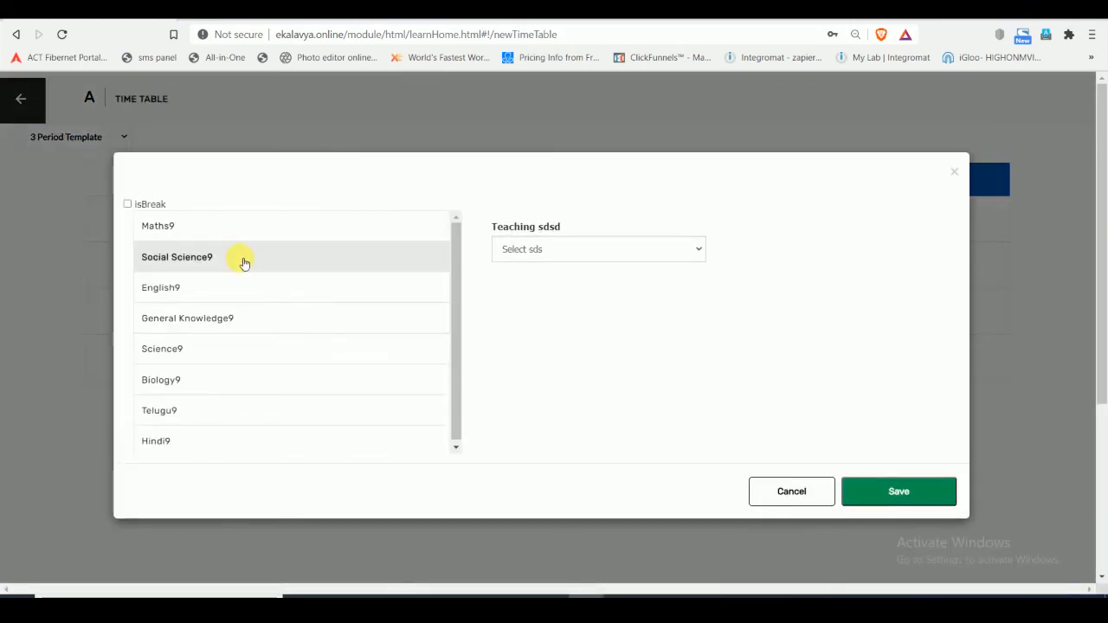
left_click(244, 264)
left_click(626, 253)
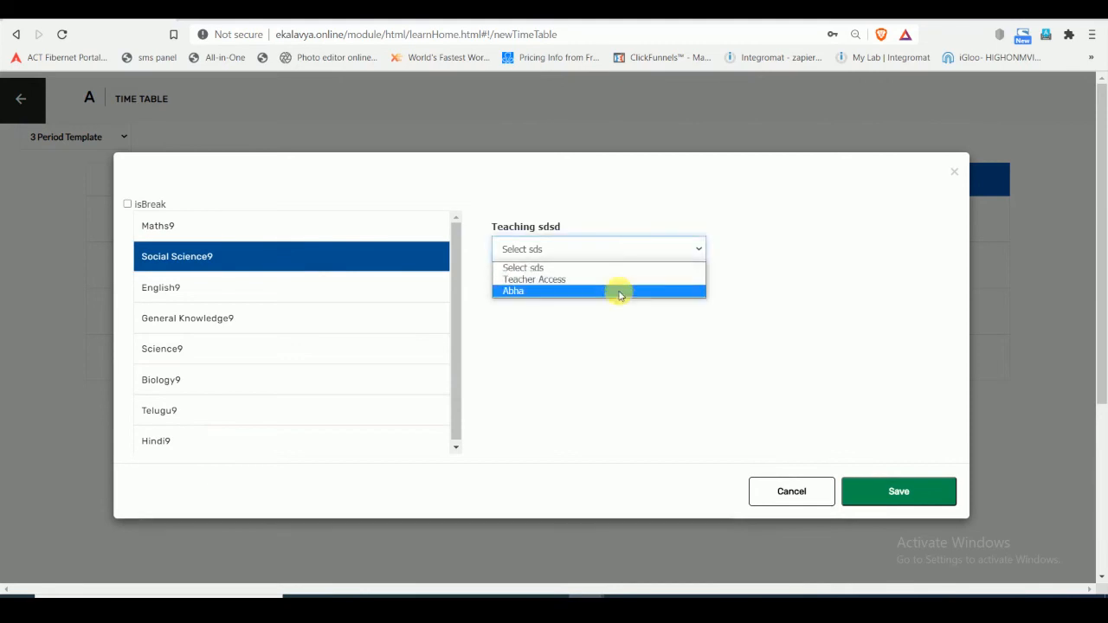
left_click(606, 291)
left_click(910, 489)
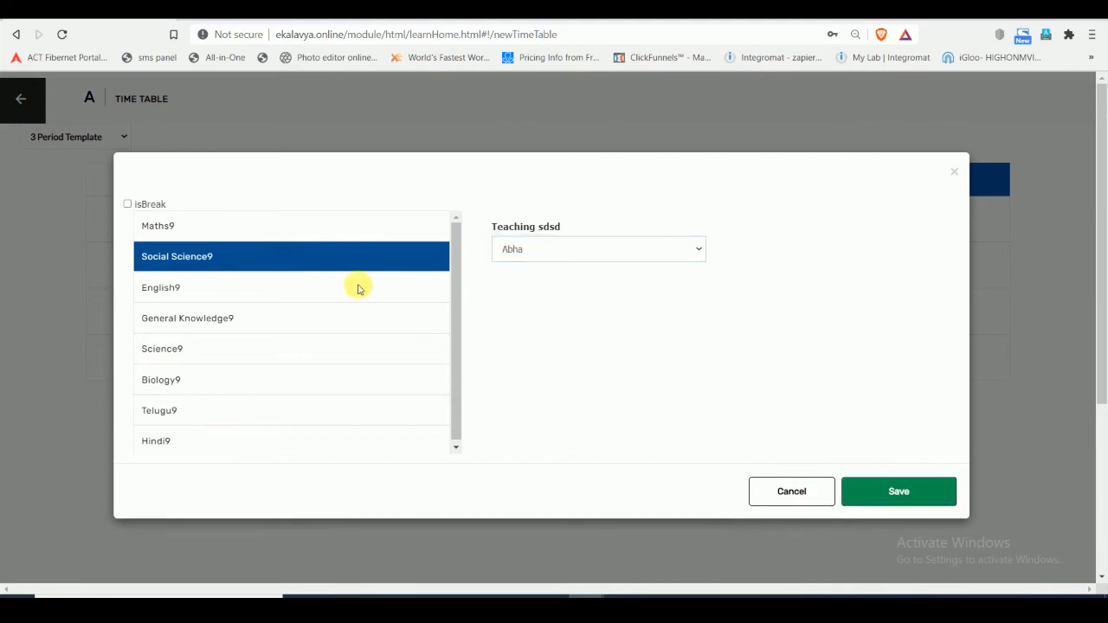
- Assign Maths9 and its teacher to Monday's second period in the Class 9 section A timetable and save the entry
left_click(675, 115)
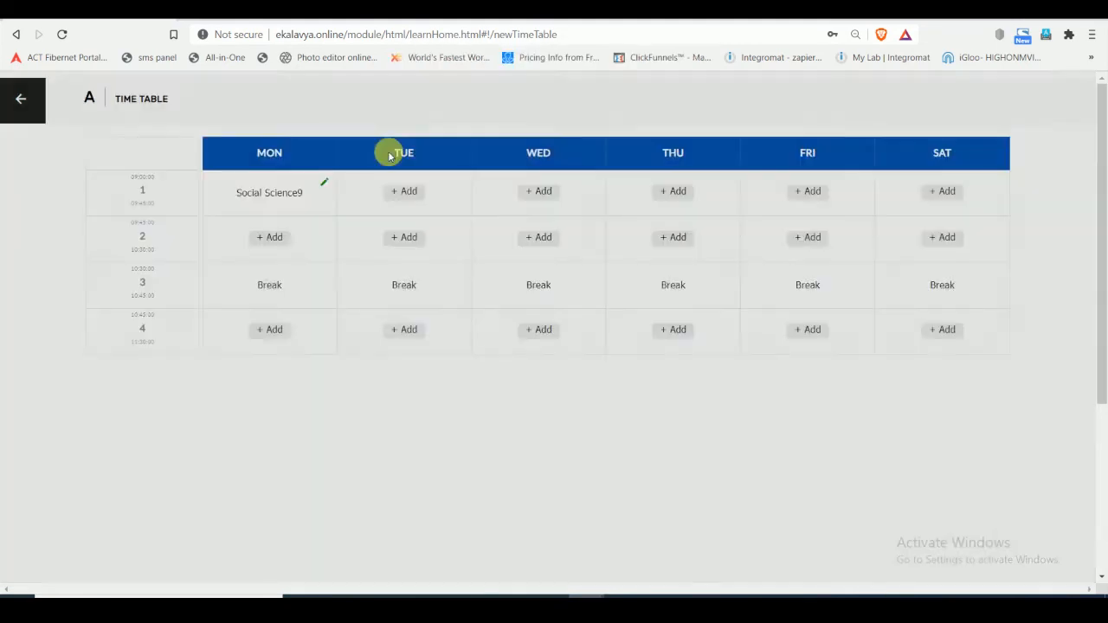
left_click(268, 238)
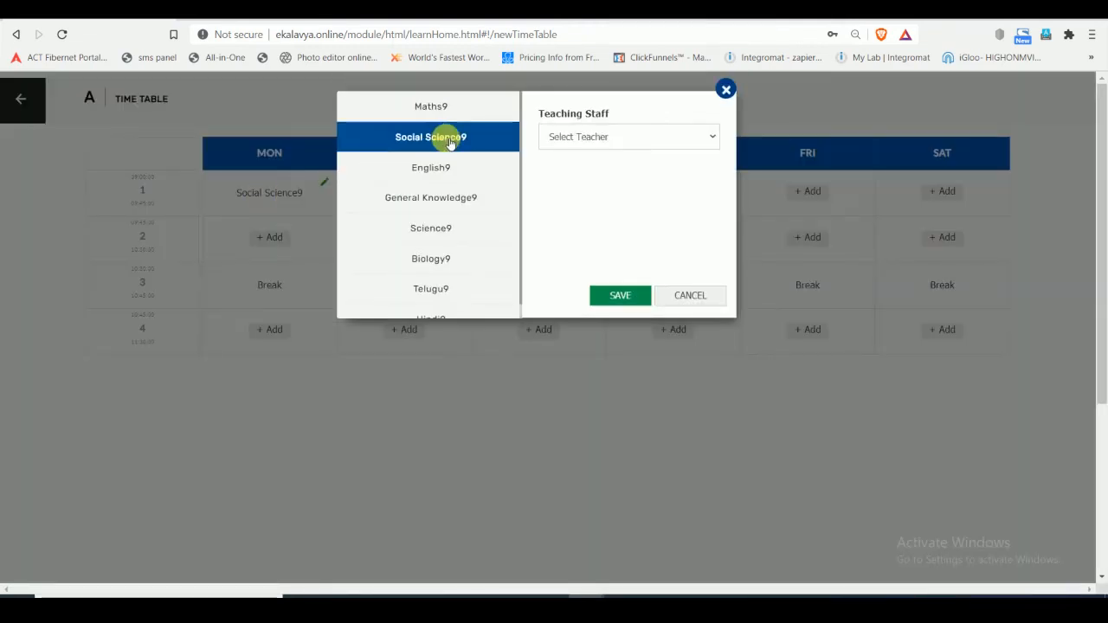
left_click(594, 136)
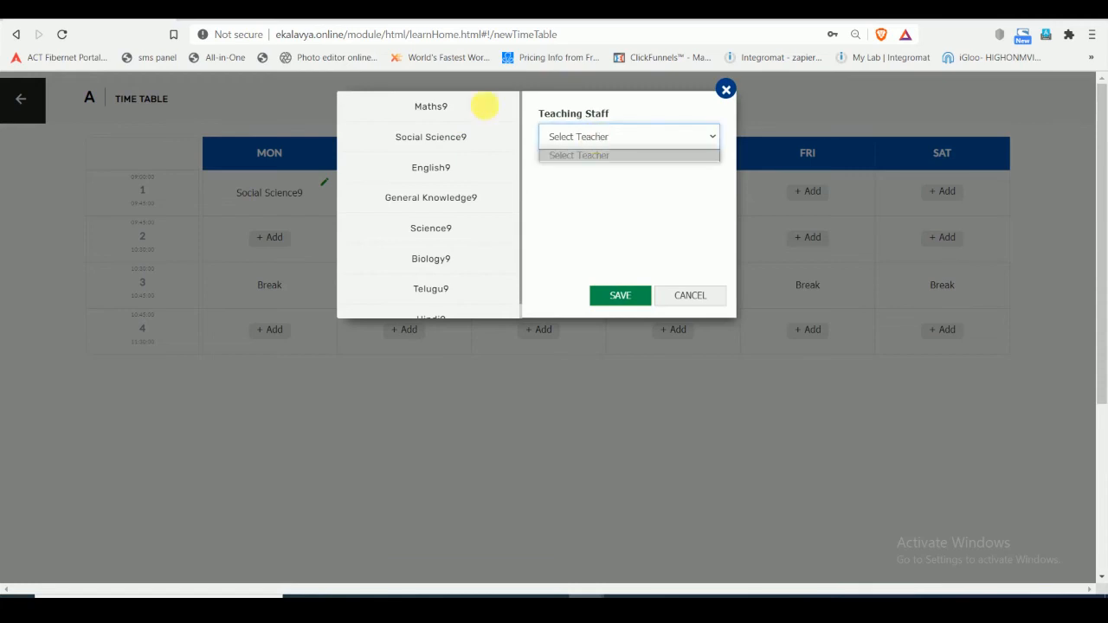
left_click(437, 109)
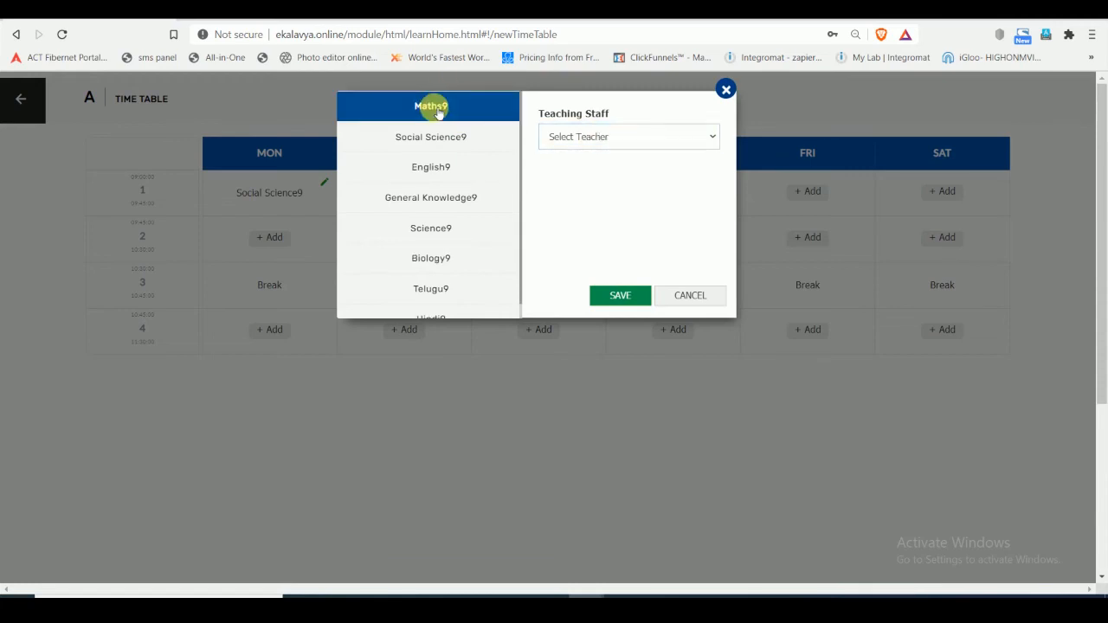
left_click(638, 136)
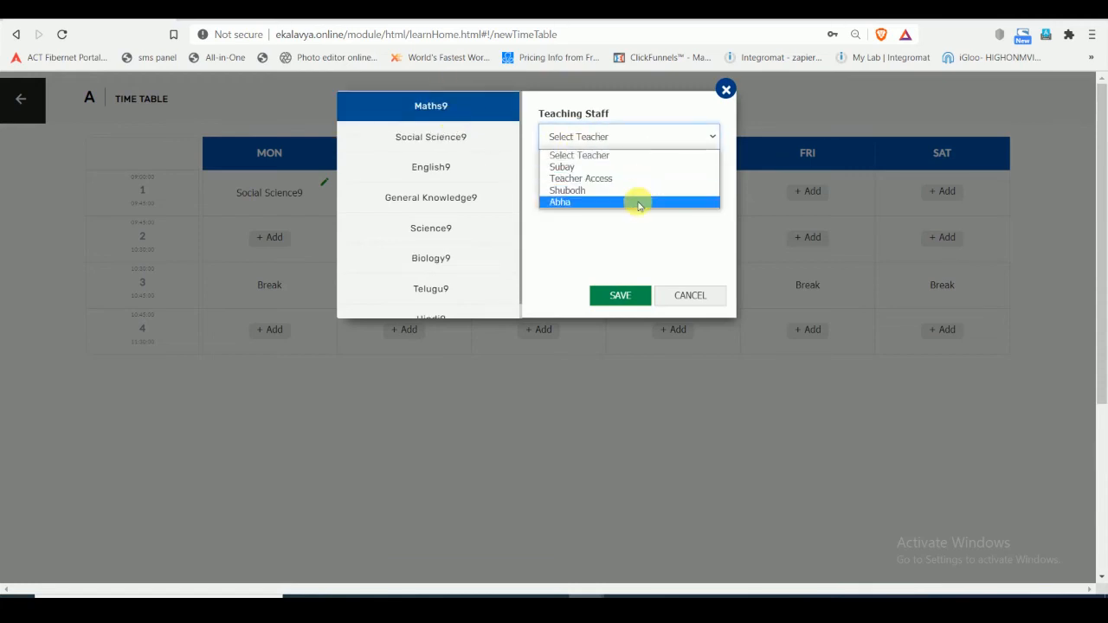
left_click(638, 202)
left_click(620, 295)
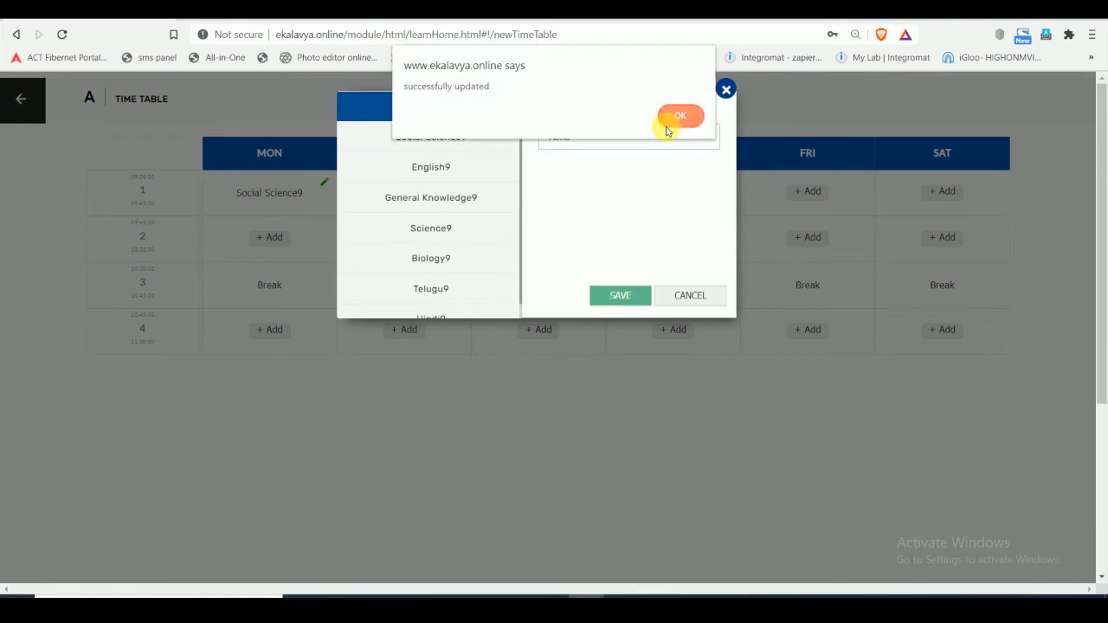
left_click(672, 116)
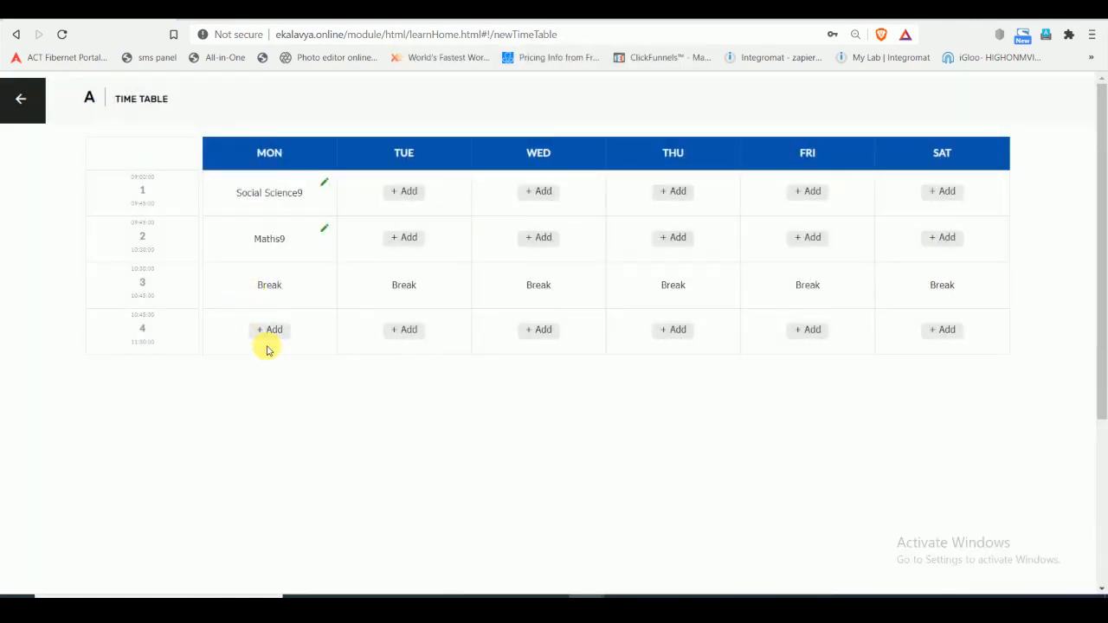
- Assign Maths9 and the same teacher to Tuesday's first period and save the entry
left_click(408, 191)
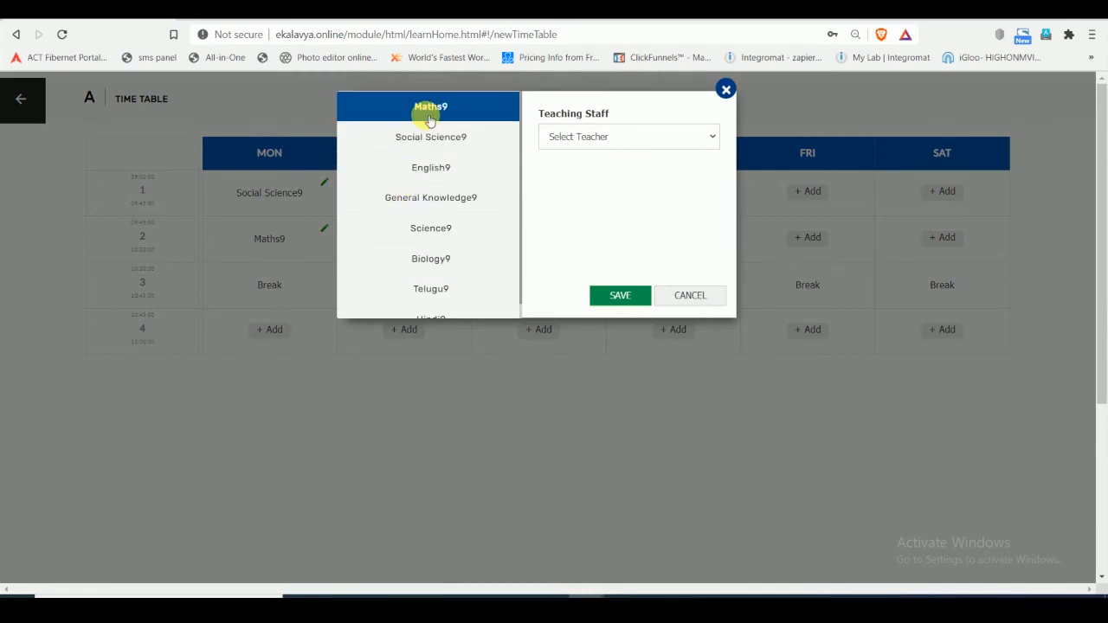
left_click(424, 107)
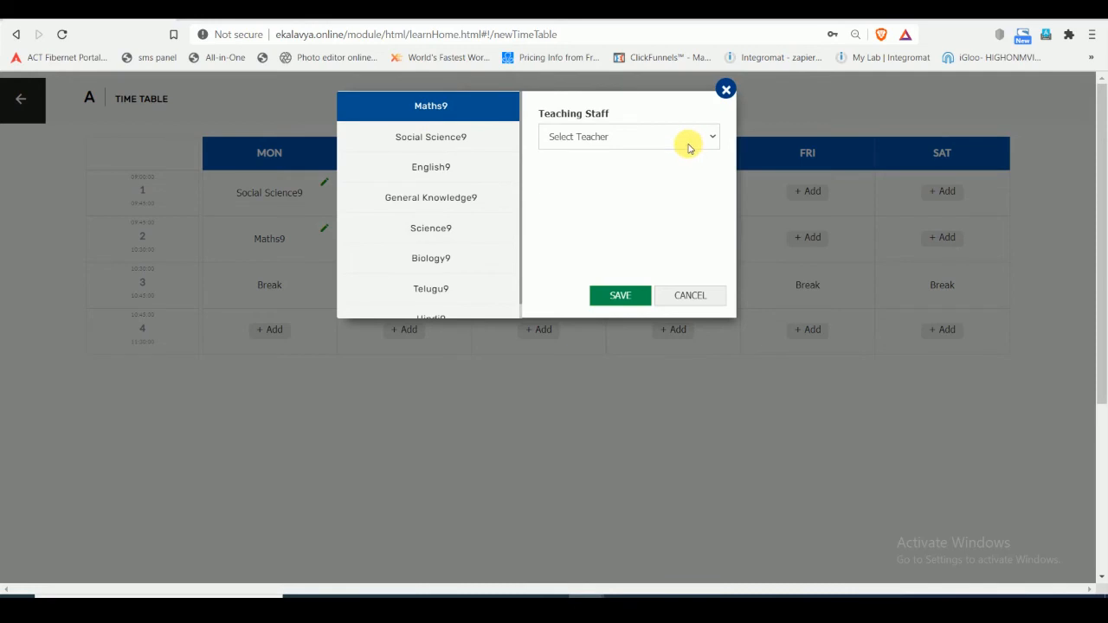
left_click(689, 139)
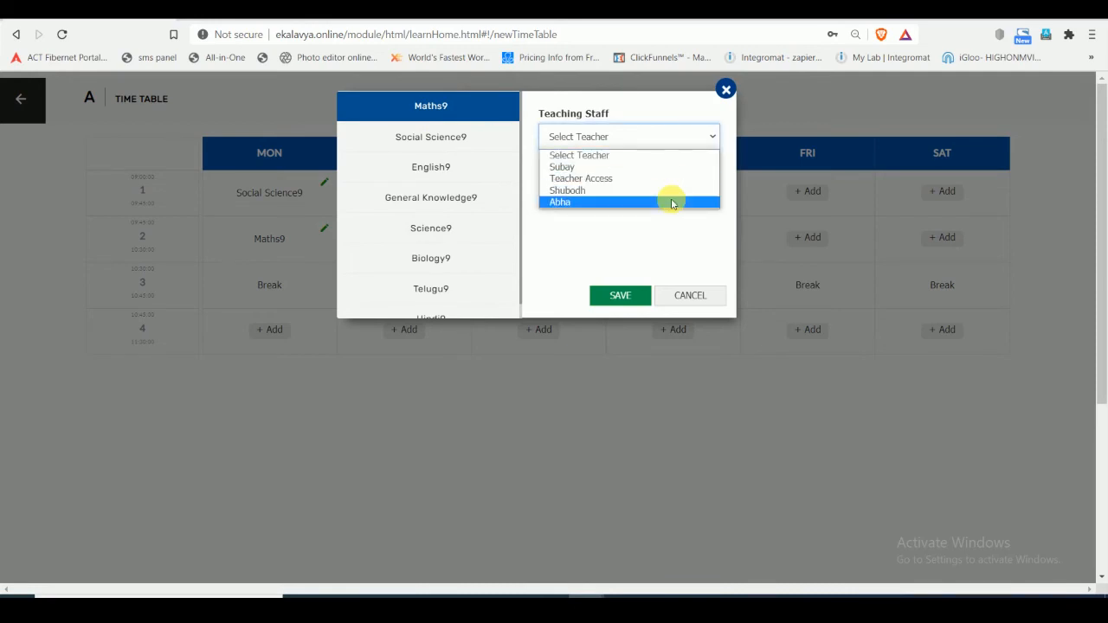
left_click(672, 202)
left_click(617, 295)
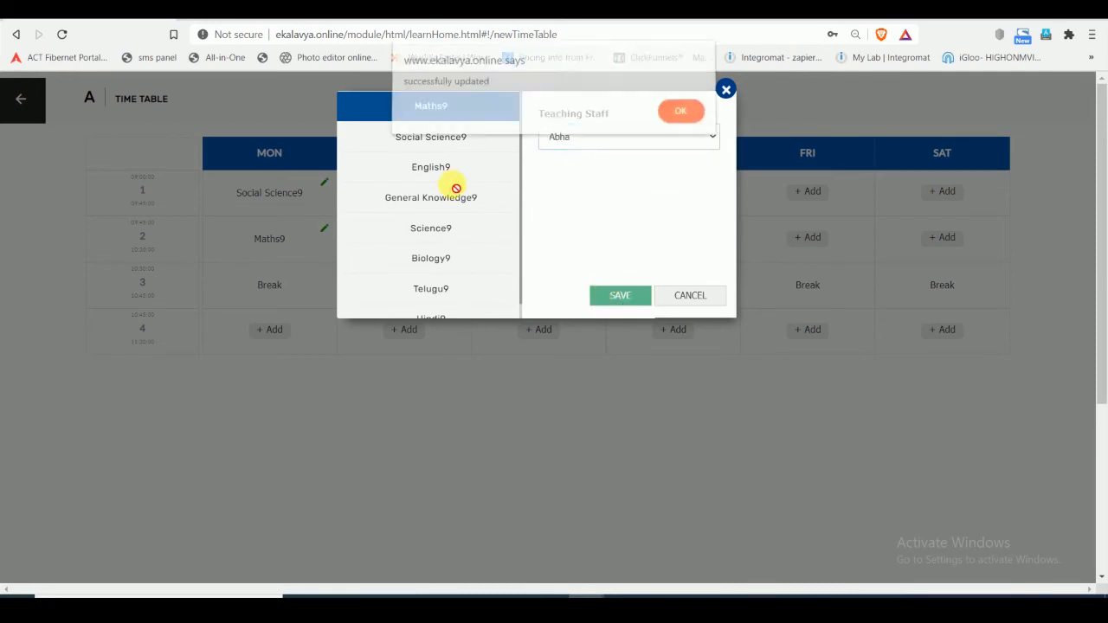
left_click(675, 114)
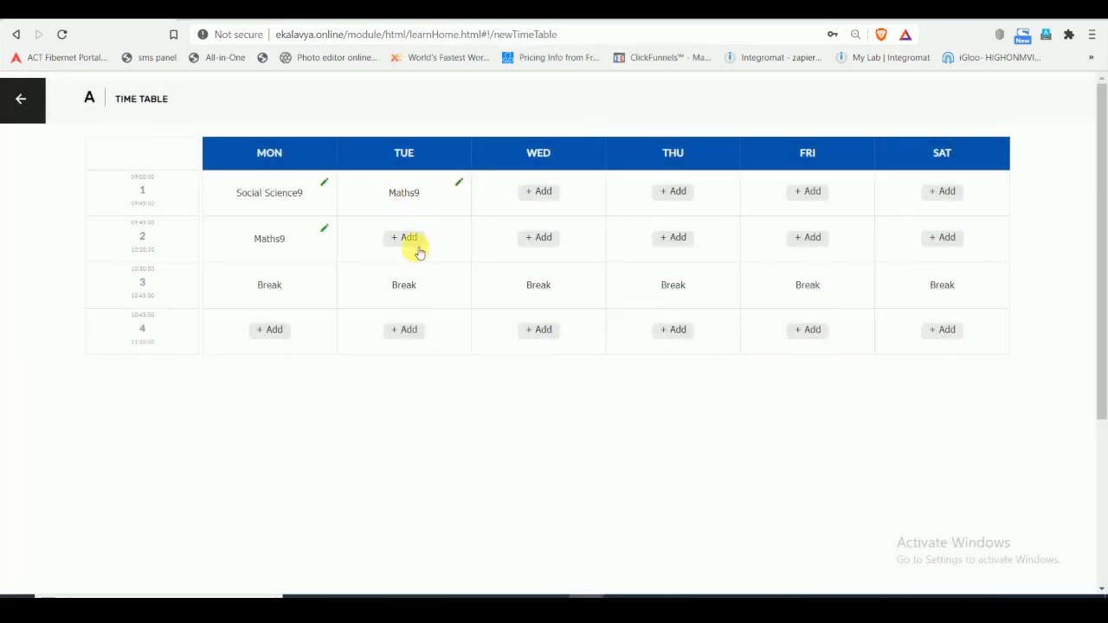
- Assign English9 and the same teacher to Tuesday's fourth period and save the entry
left_click(398, 330)
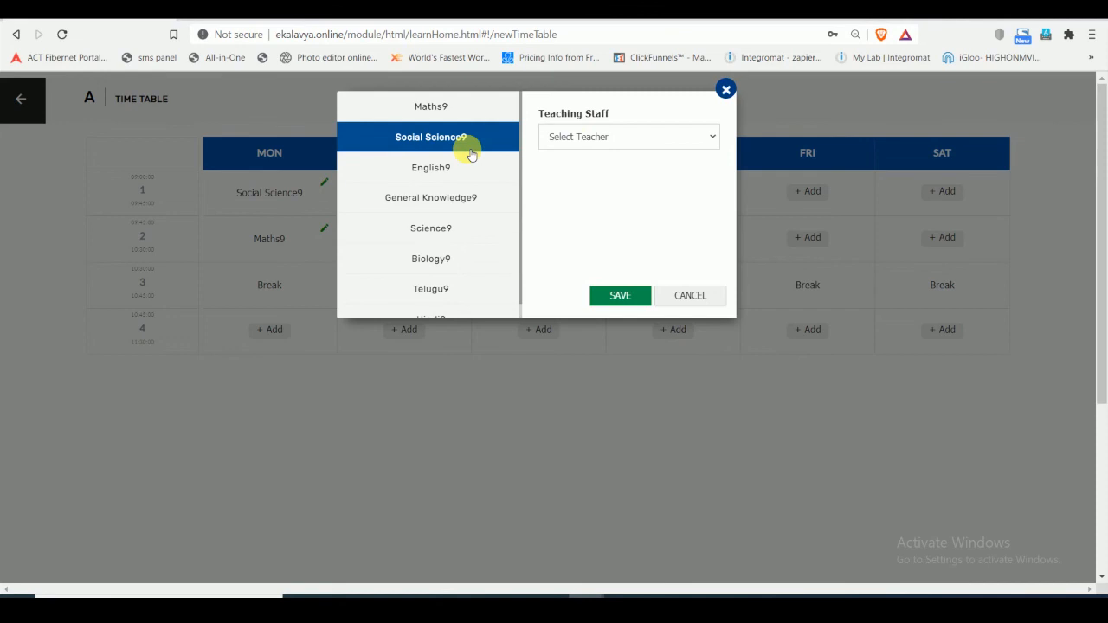
left_click(730, 90)
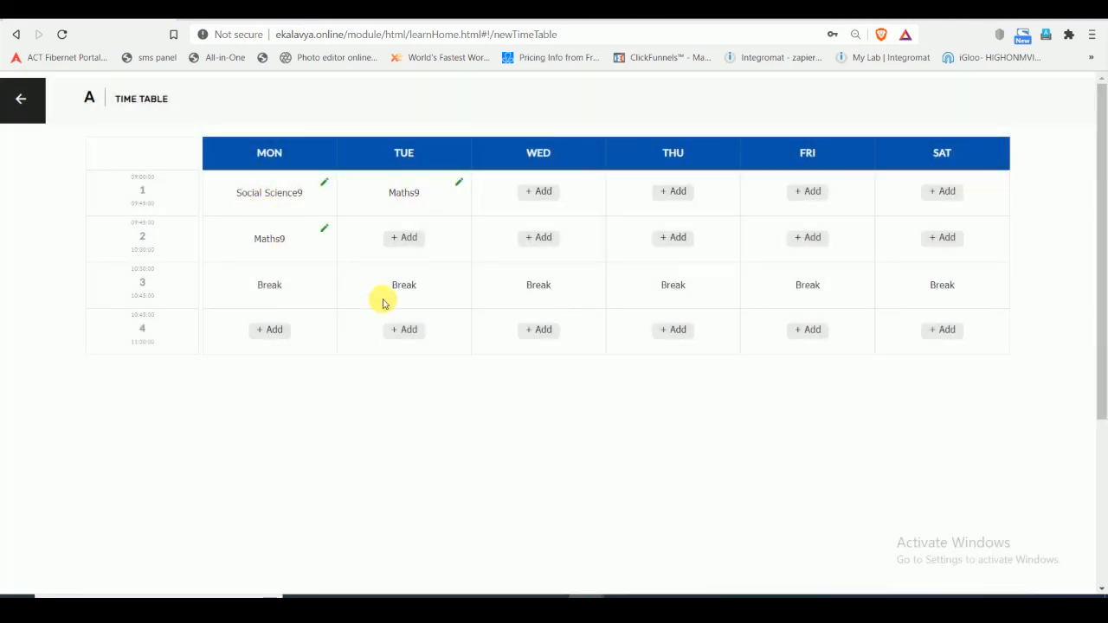
left_click(394, 331)
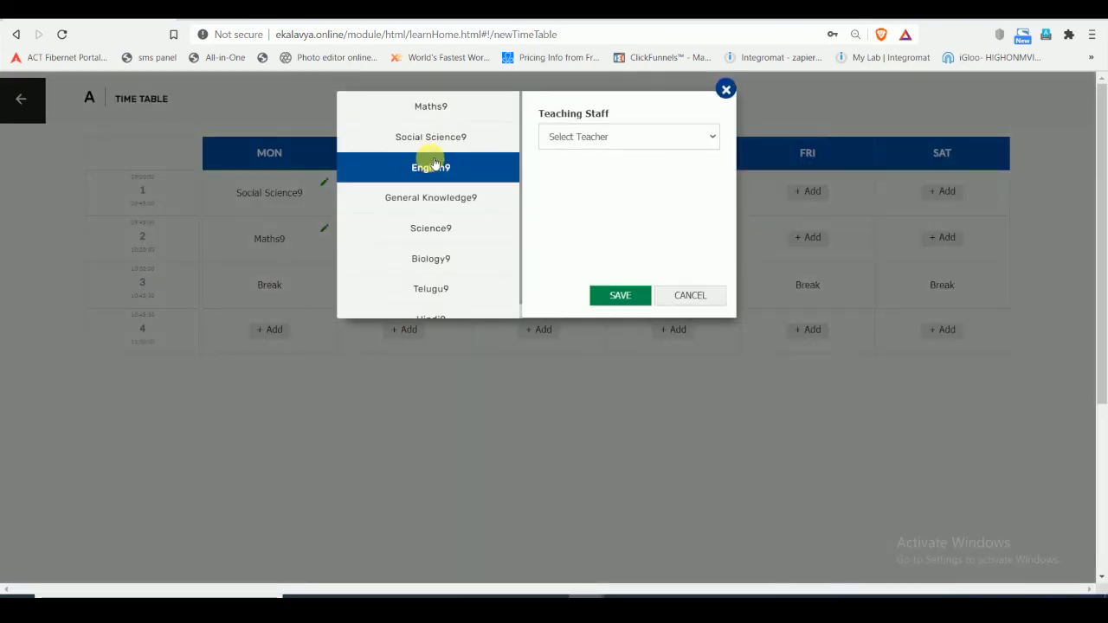
left_click(604, 140)
left_click(608, 179)
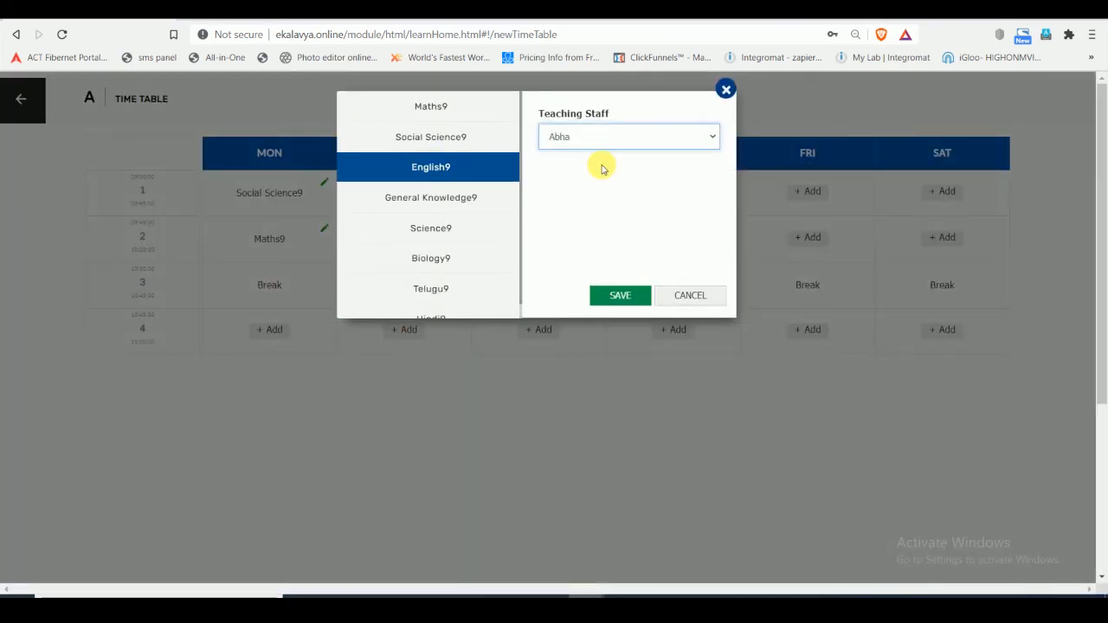
left_click(629, 296)
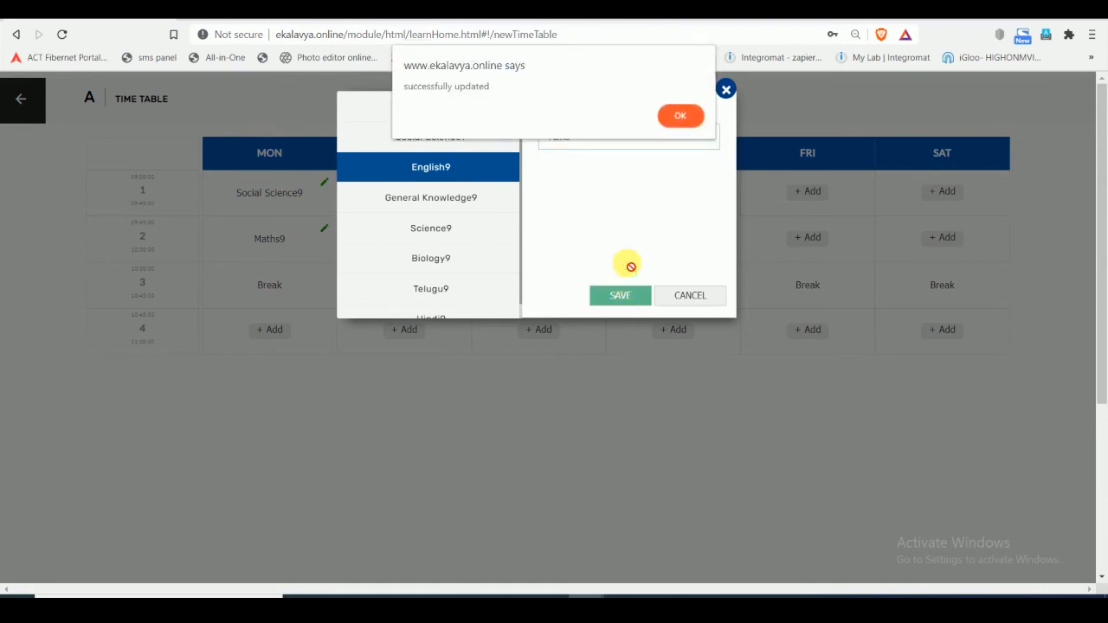
left_click(680, 116)
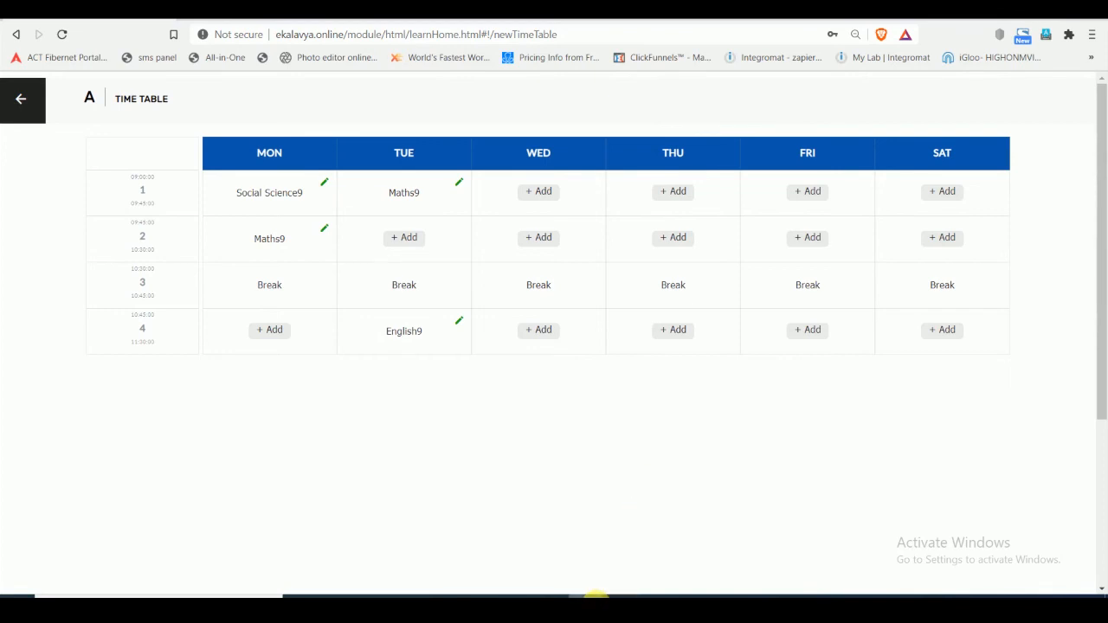
- Switch to the other EkaLavya browser window and sign in as Staff with the teacher's user ID and password, without saving the password in the browser
mouse_move(597, 596)
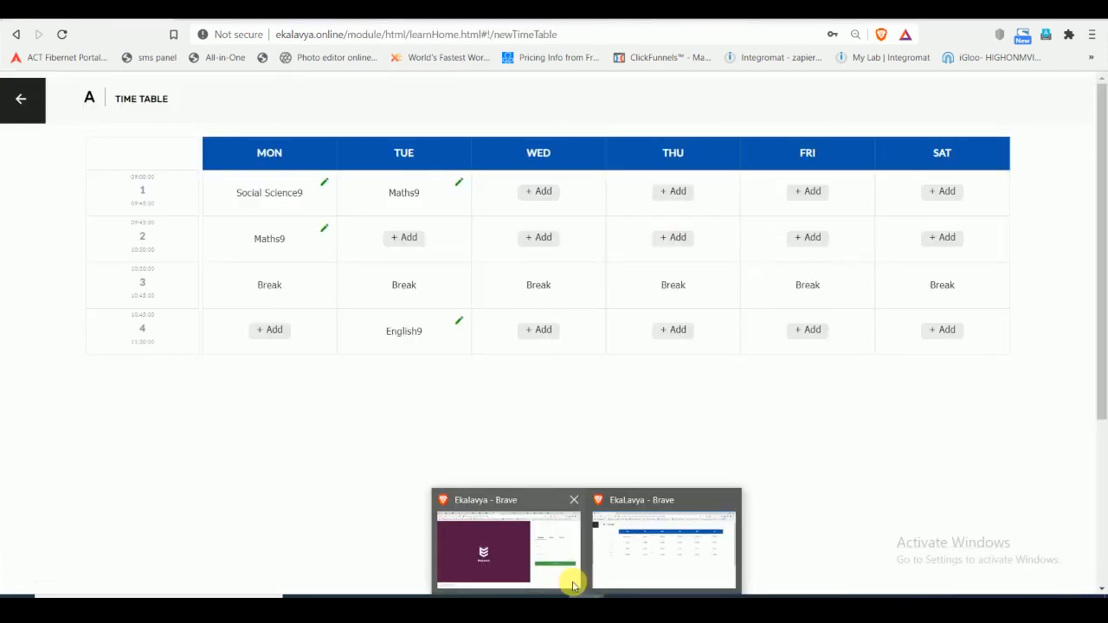
left_click(574, 581)
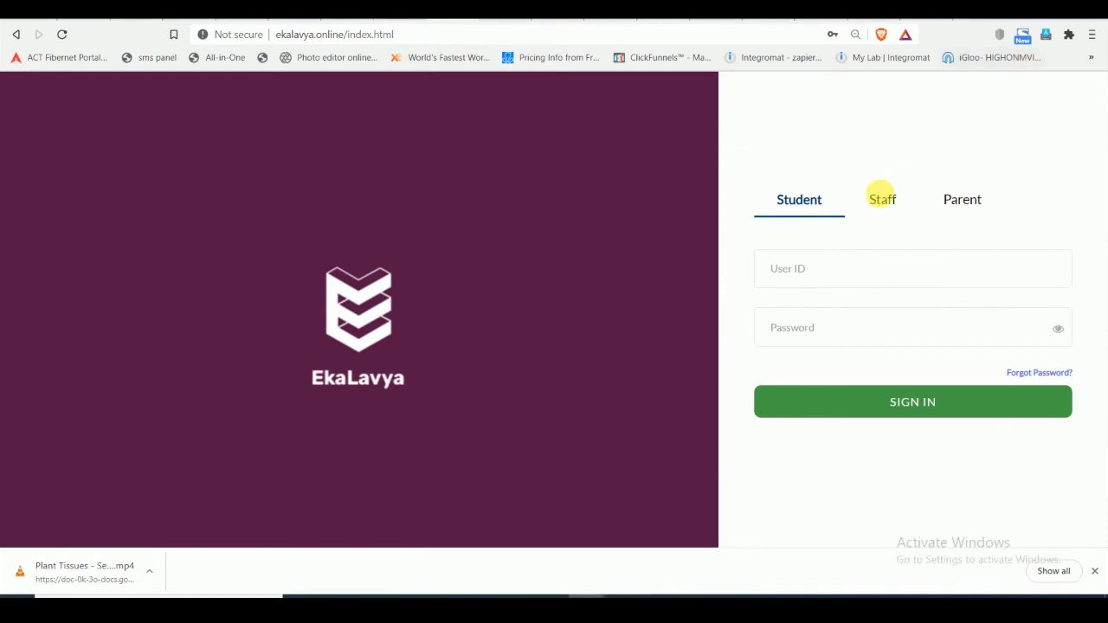
left_click(881, 196)
left_click(878, 267)
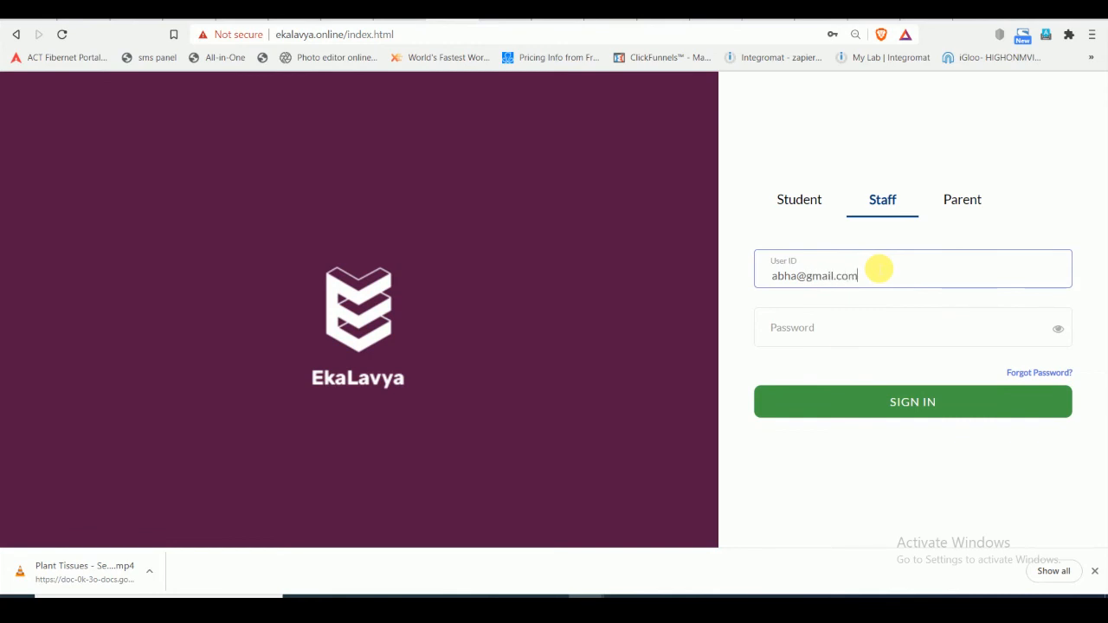
key("Tab")
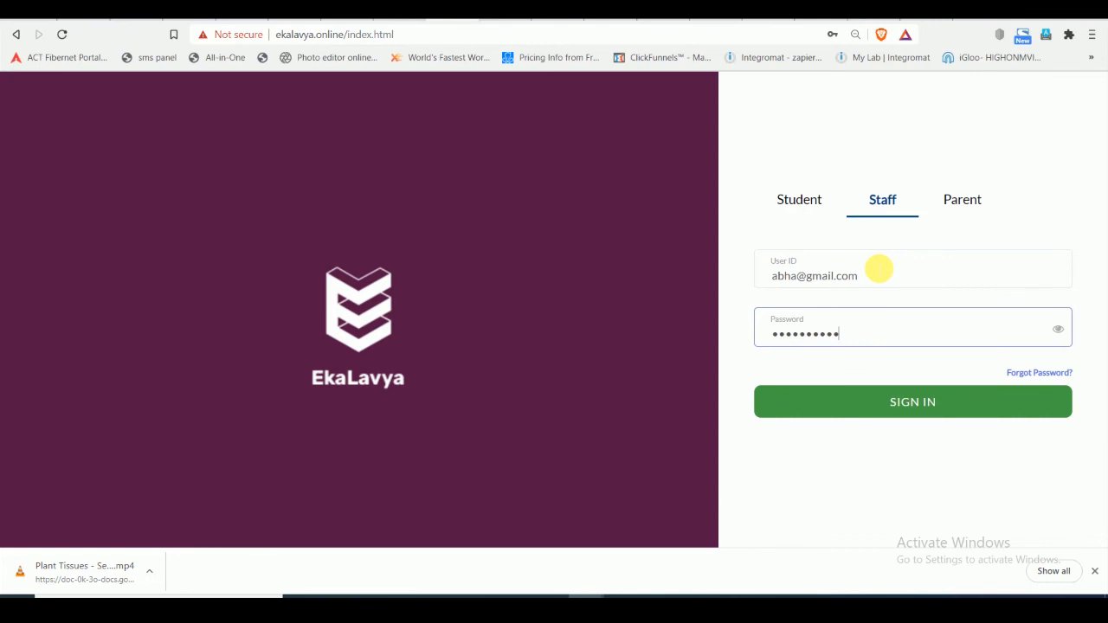
left_click(897, 400)
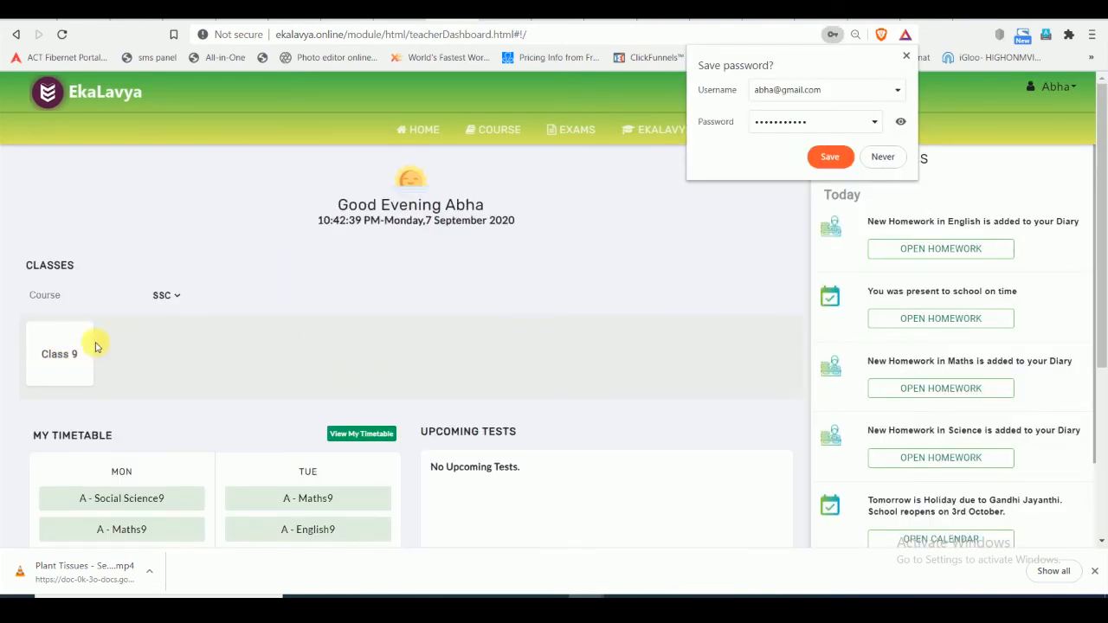
left_click(907, 57)
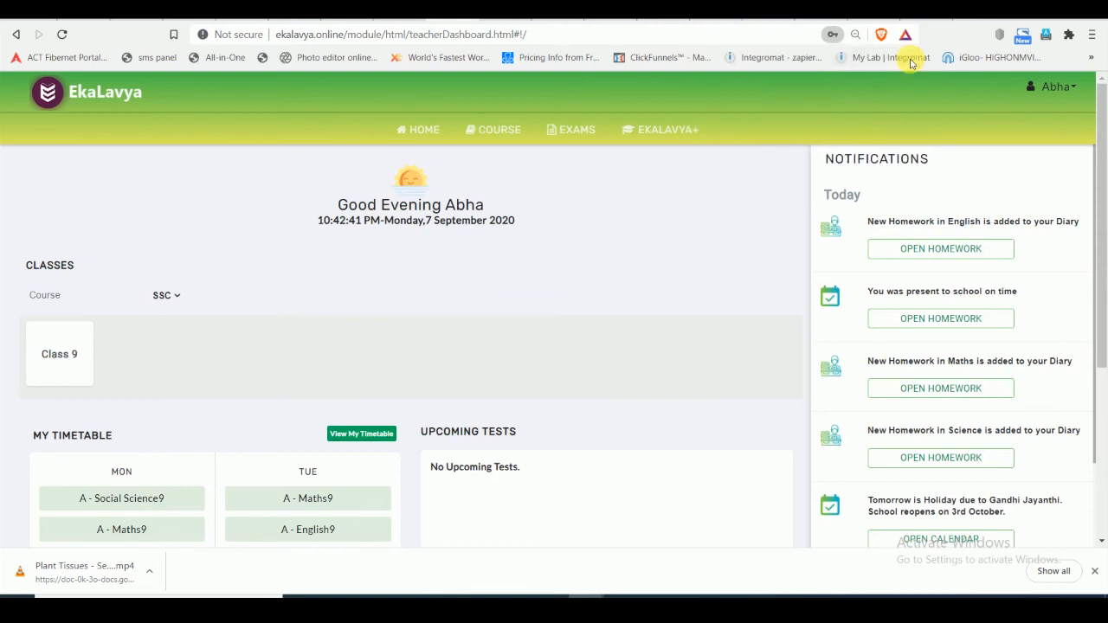
- Load the teacher's course content for course SSC, Class 9, subject English9 and content type APSTATE
left_click(61, 357)
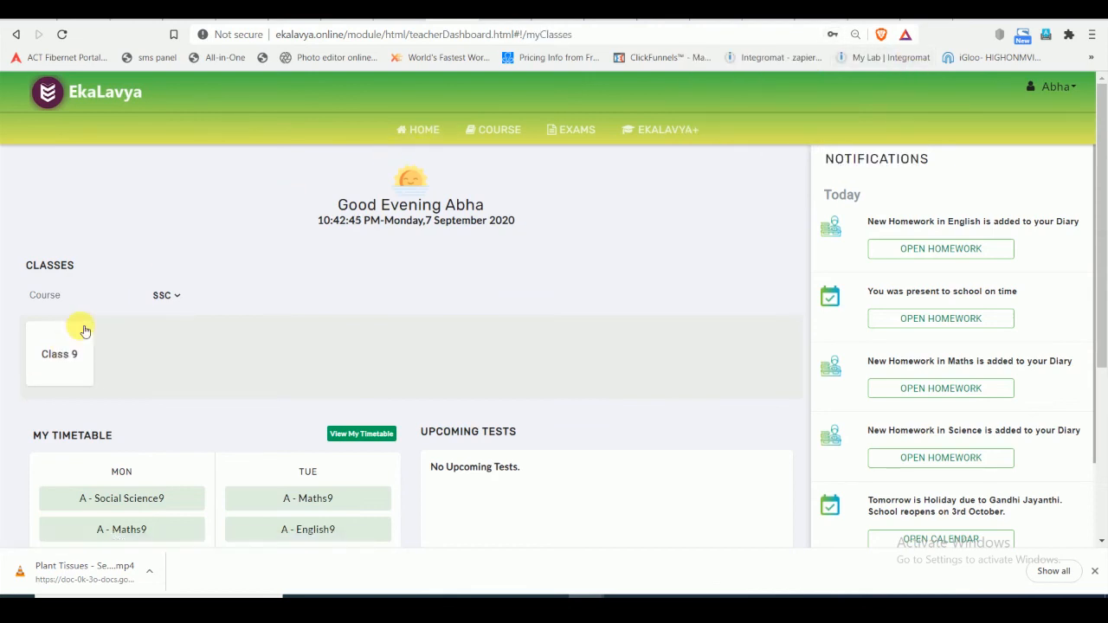
left_click(484, 130)
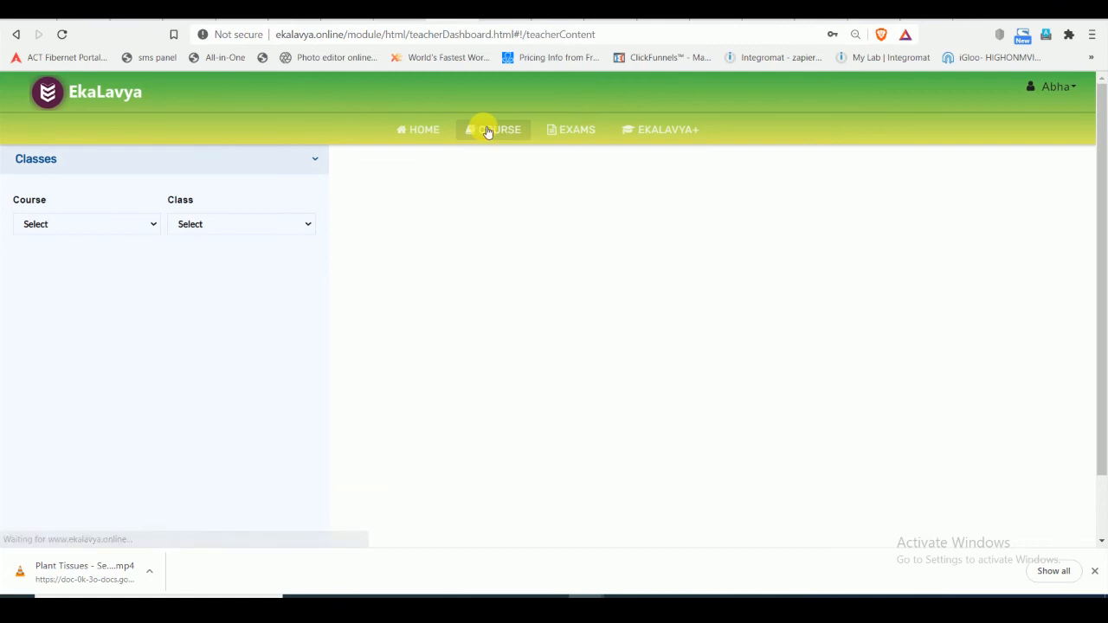
left_click(189, 242)
left_click(163, 274)
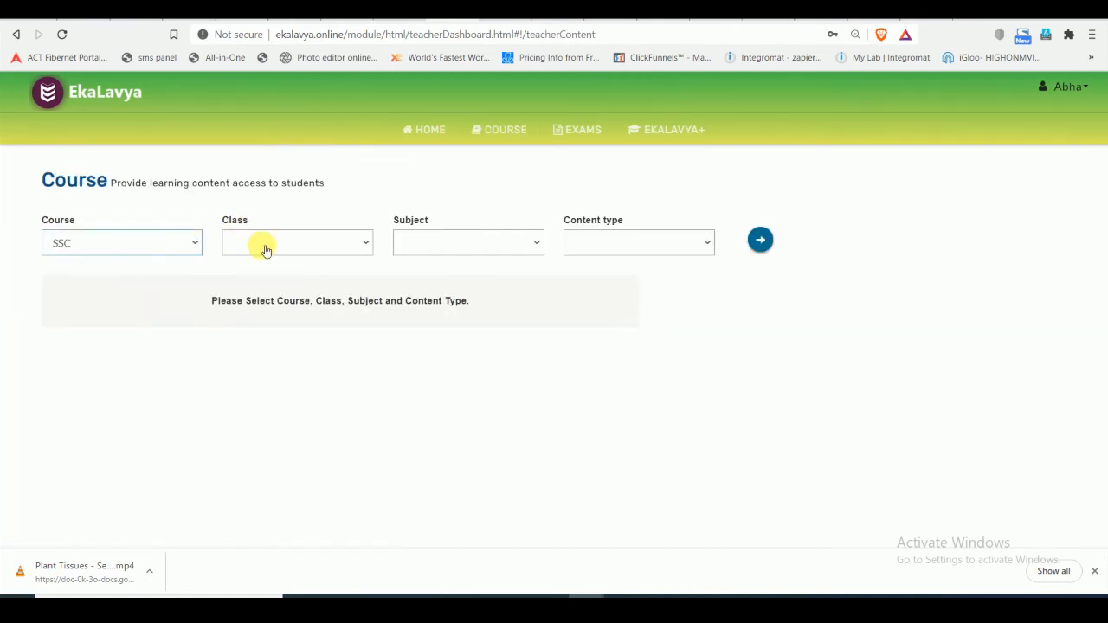
left_click(264, 245)
left_click(277, 276)
left_click(440, 242)
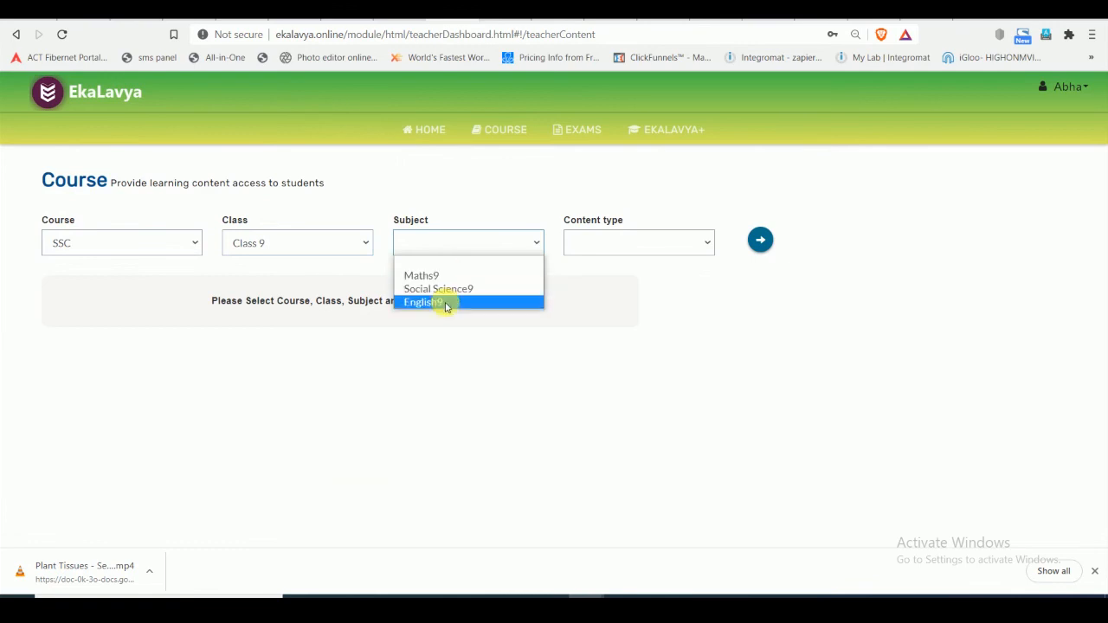
left_click(443, 302)
left_click(644, 244)
left_click(633, 275)
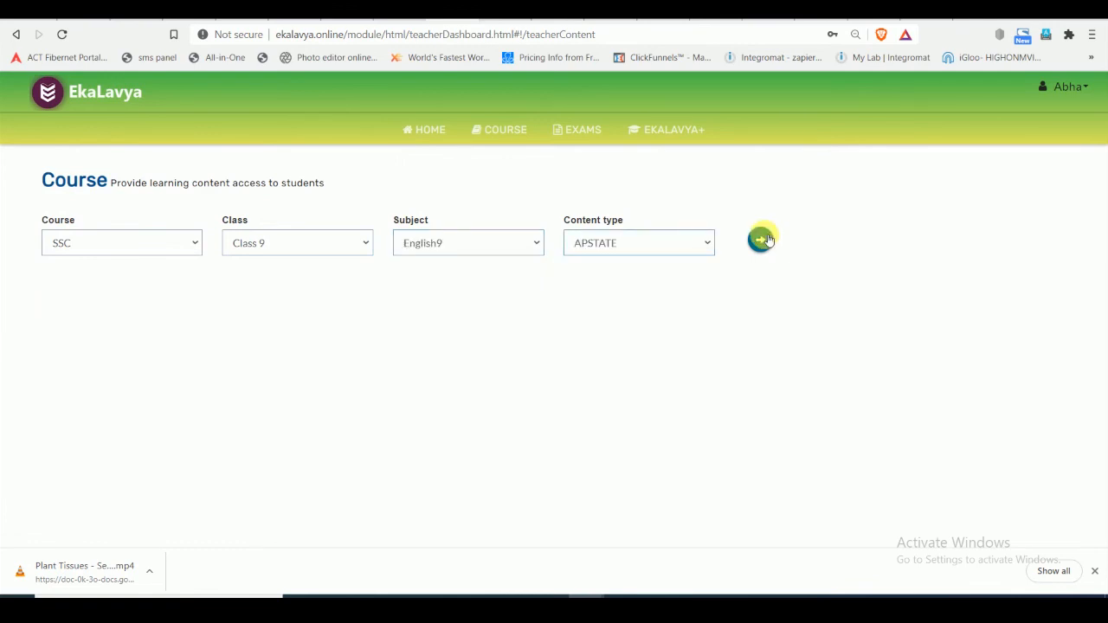
left_click(761, 241)
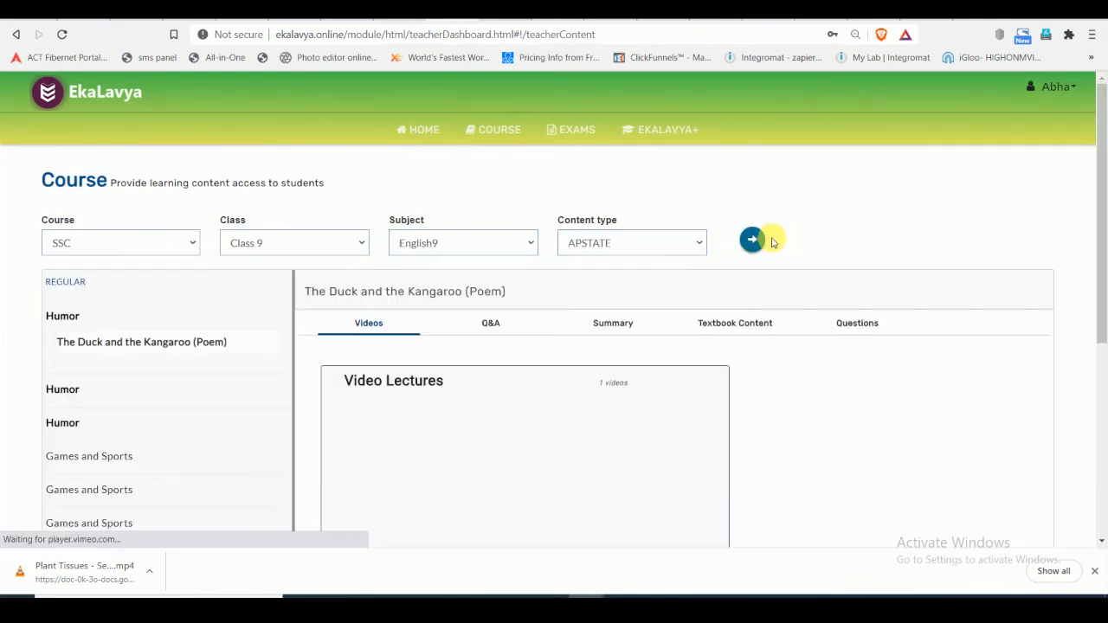
- View the video lectures for the topics "V.V.S Laxman, Very Very Special", "What is a Player?" and "The Snake and the Mirror"
left_click_drag(1098, 228, 1104, 425)
left_click(76, 179)
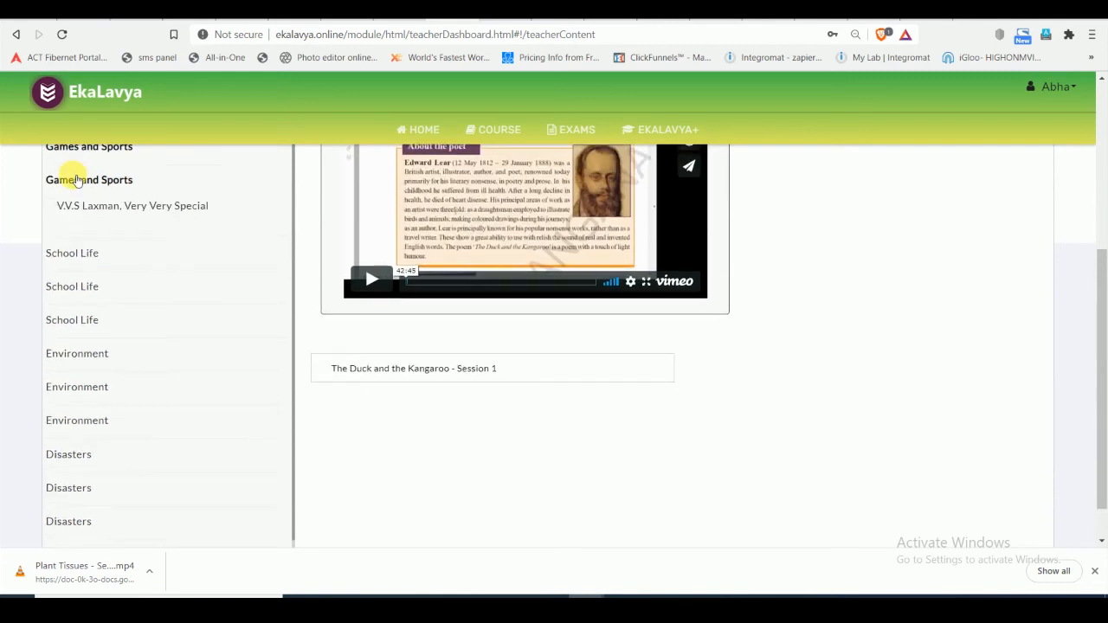
left_click(180, 208)
left_click_drag(1101, 353, 1101, 242)
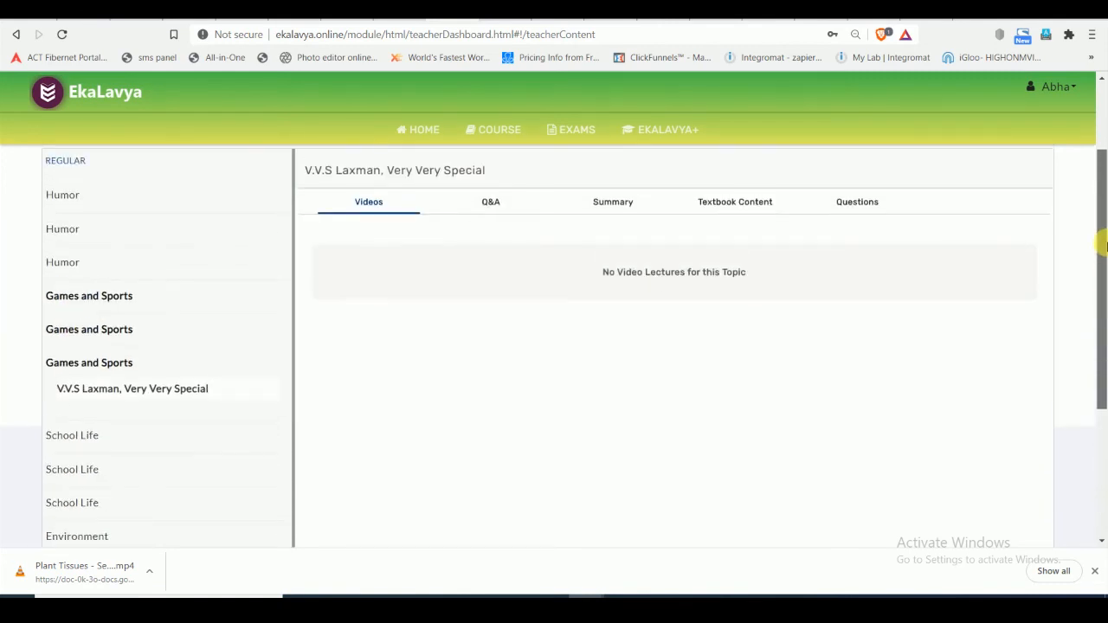
left_click(96, 329)
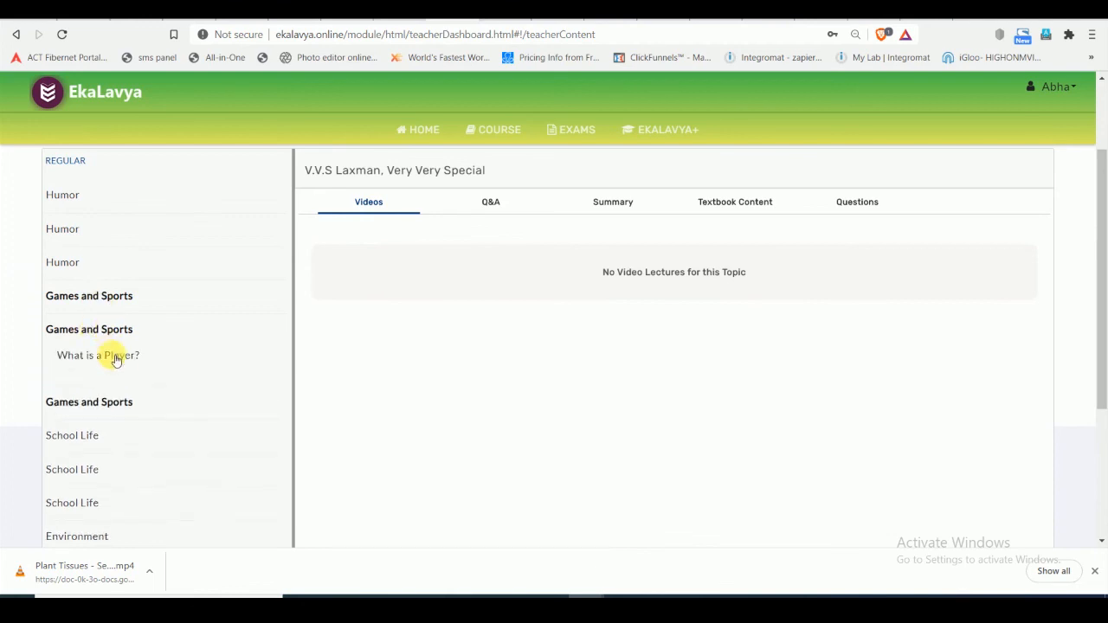
left_click(78, 267)
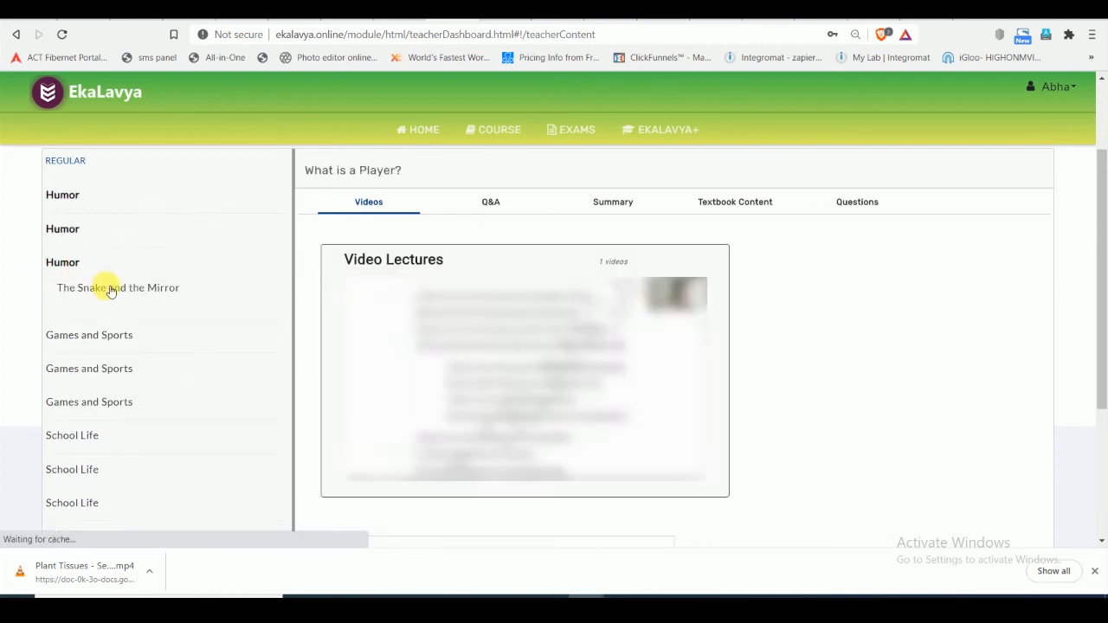
left_click(110, 289)
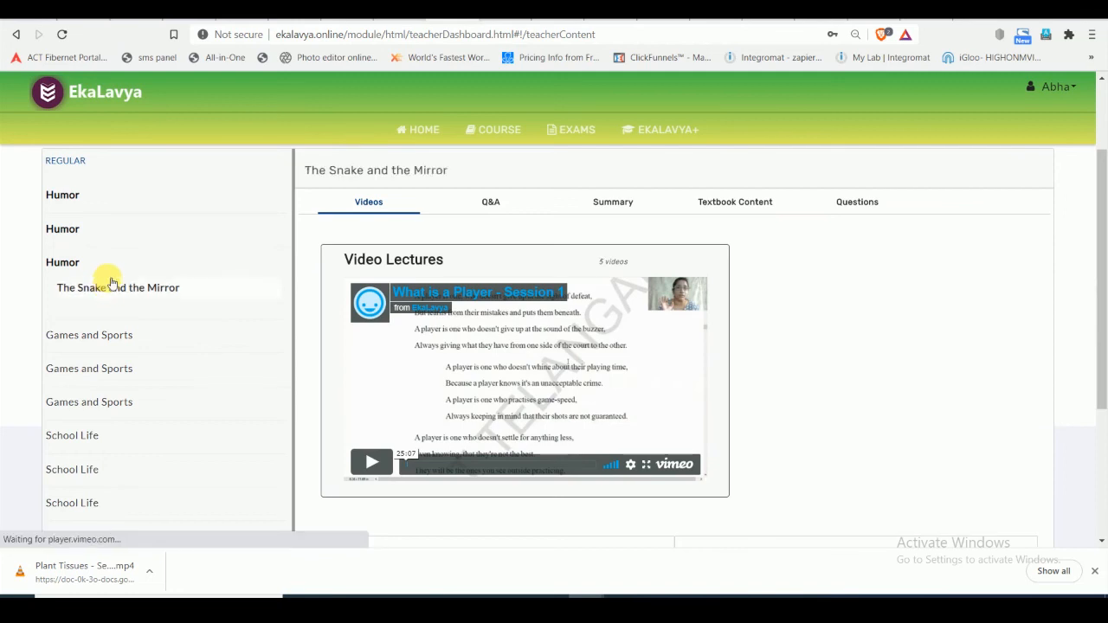
- Open the video lecture "The Snake and the Mirror - Session 5 Grammar" for the current topic
left_click_drag(1102, 321, 1105, 470)
left_click(504, 461)
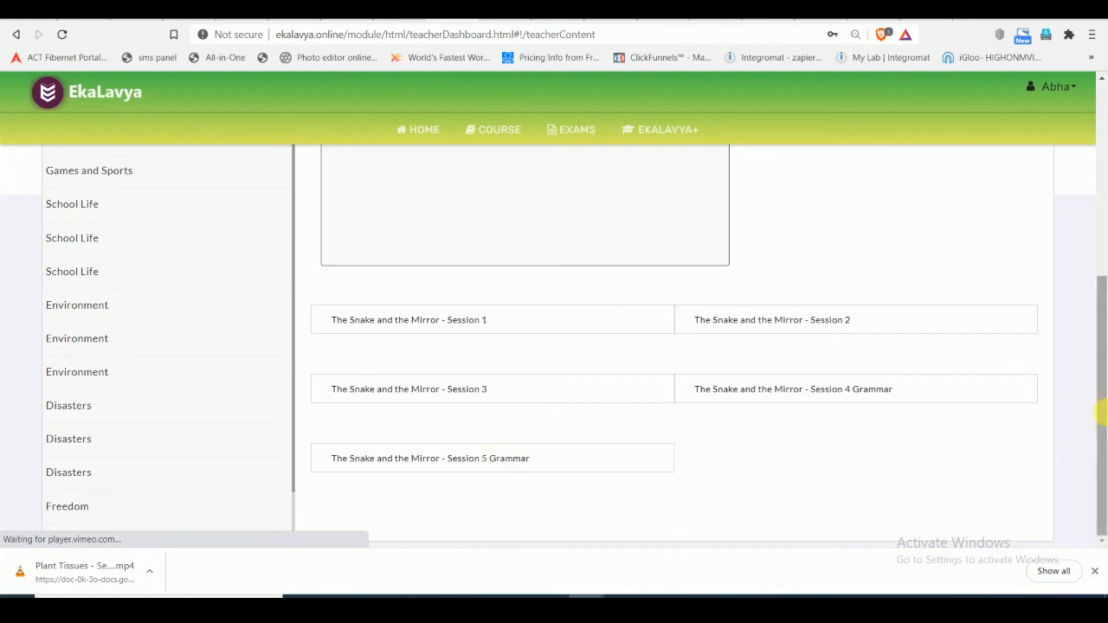
- Check which subjects and classes the teacher can choose for the course content
left_click_drag(1102, 390, 1104, 211)
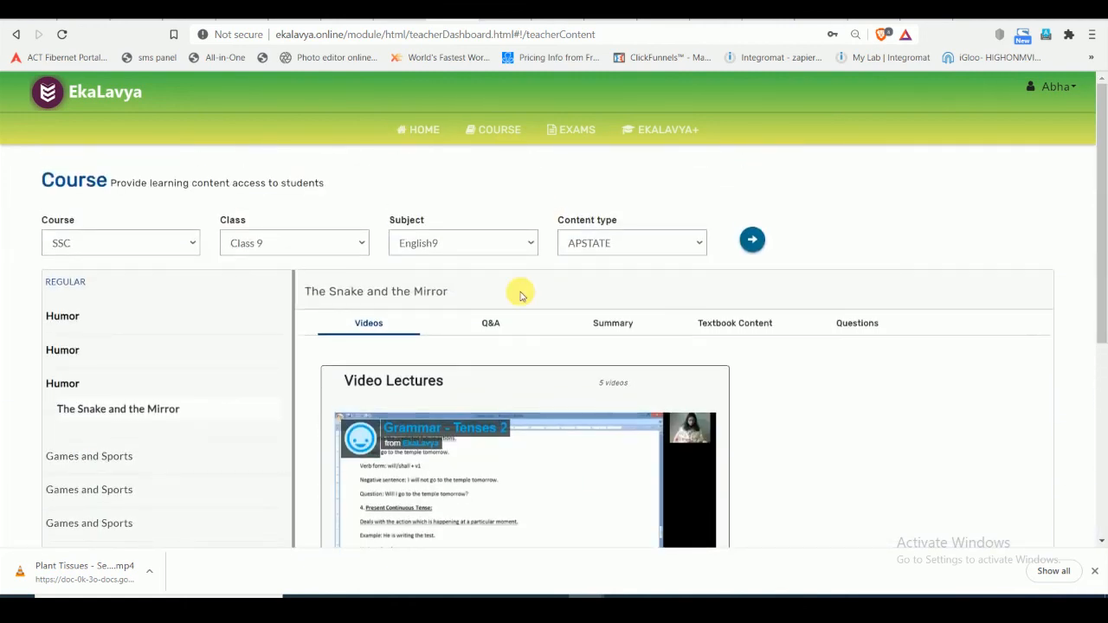
left_click(514, 248)
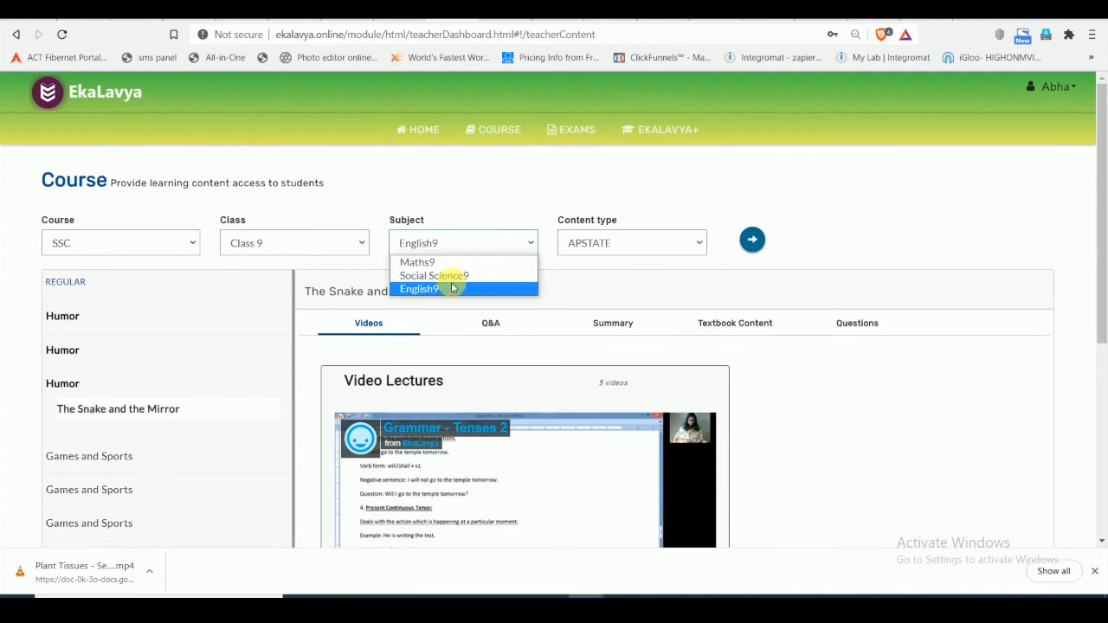
mouse_move(587, 610)
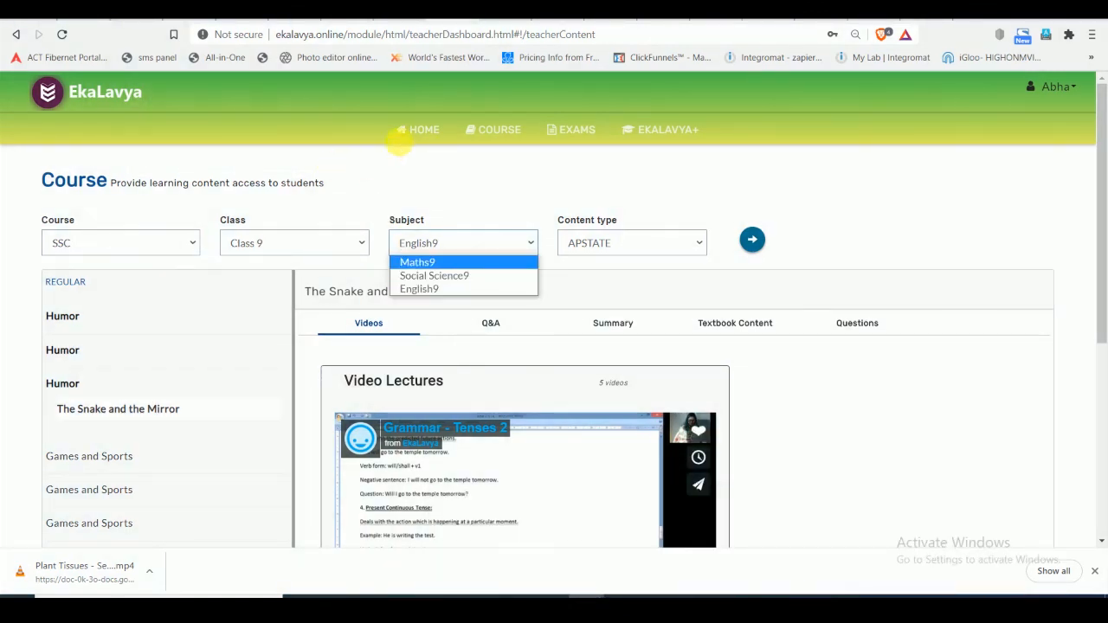
left_click(236, 243)
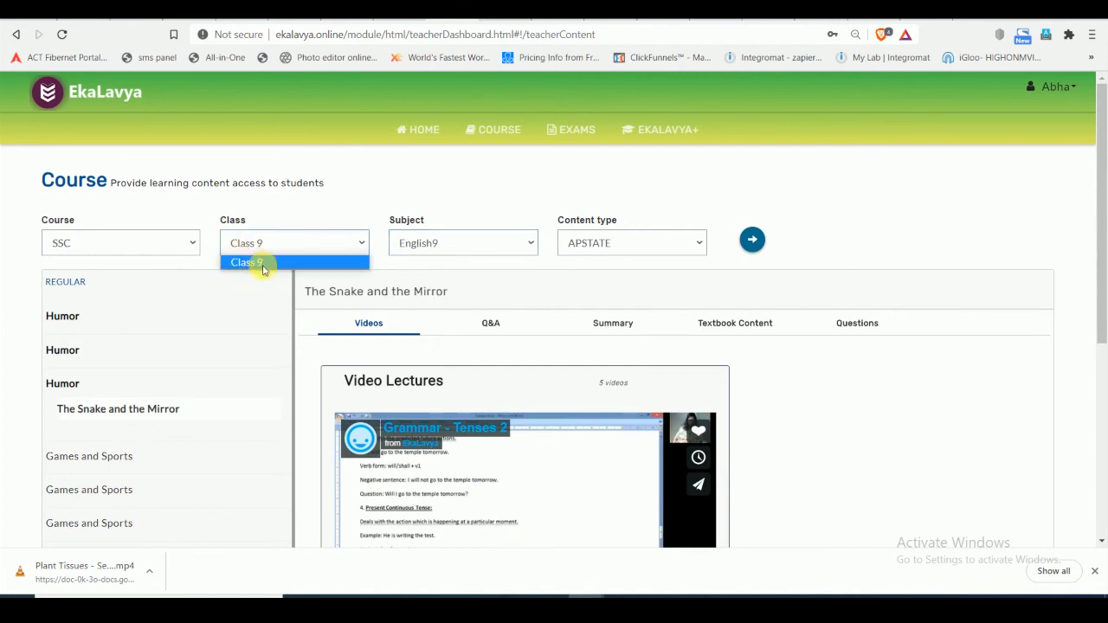
- Switch to the admin's EkaLavya browser window and open the section A timetable of course SSC, Class 8 for editing
mouse_move(587, 606)
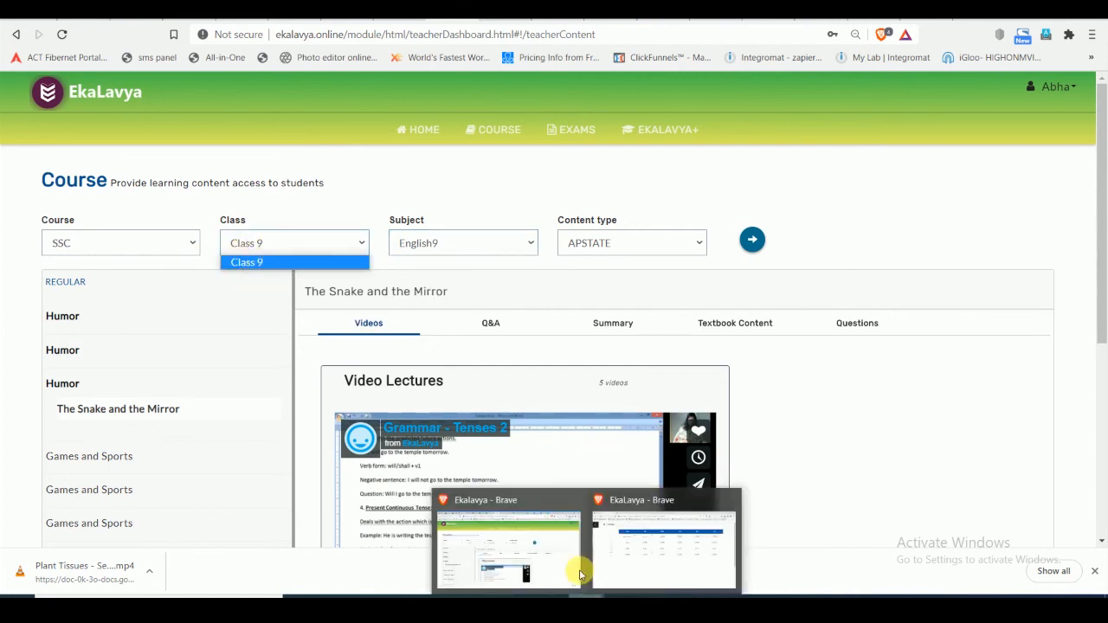
left_click(662, 541)
left_click(30, 105)
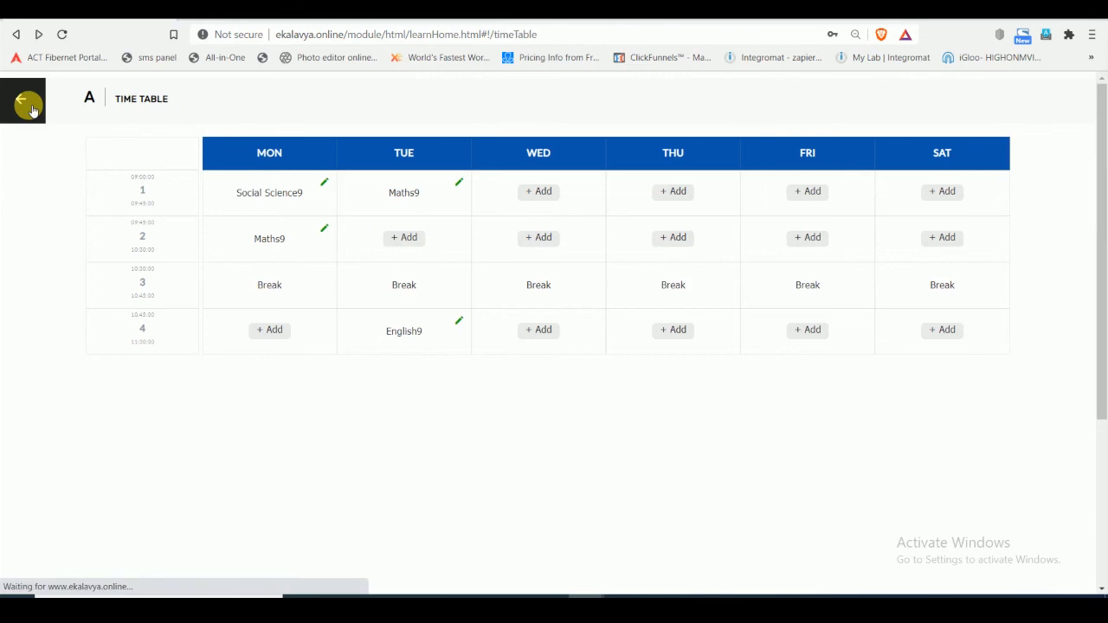
left_click(102, 264)
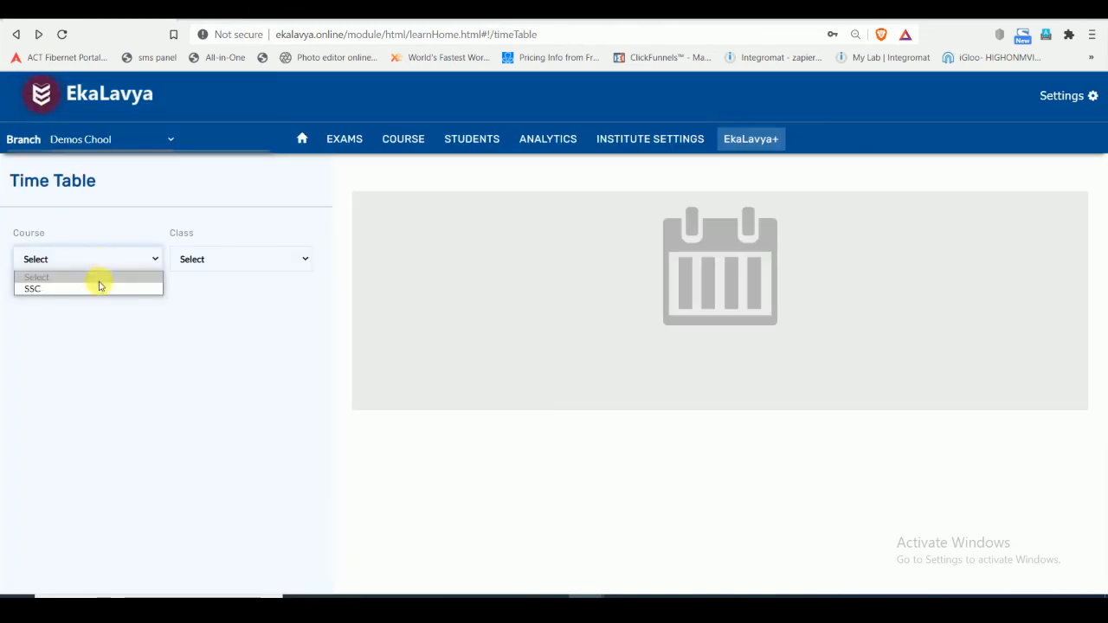
left_click(99, 285)
left_click(277, 258)
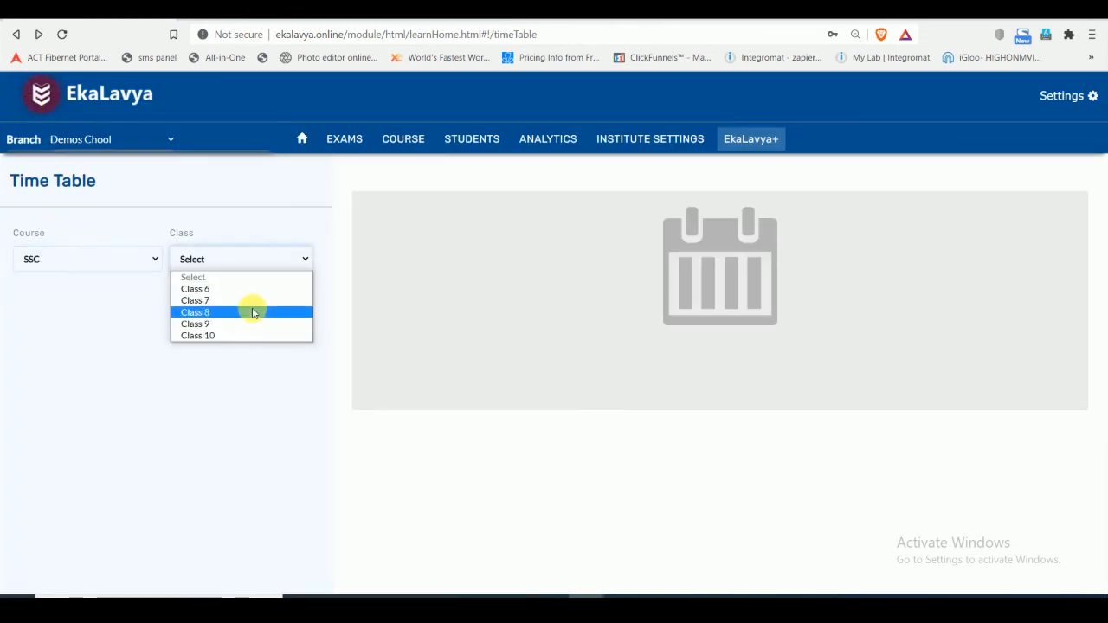
left_click(250, 312)
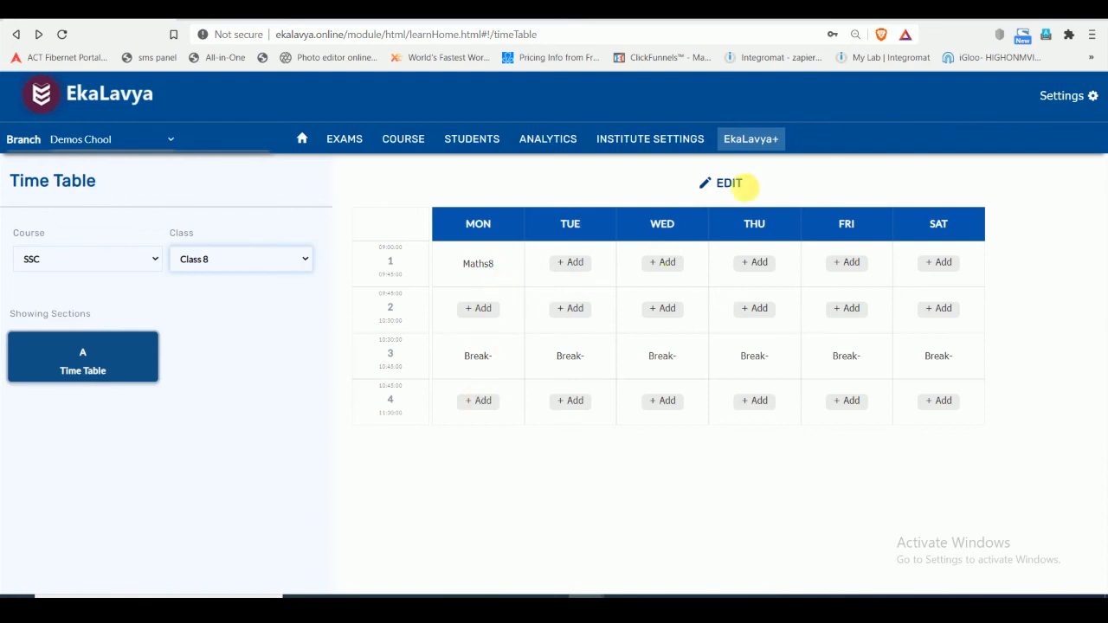
left_click(706, 183)
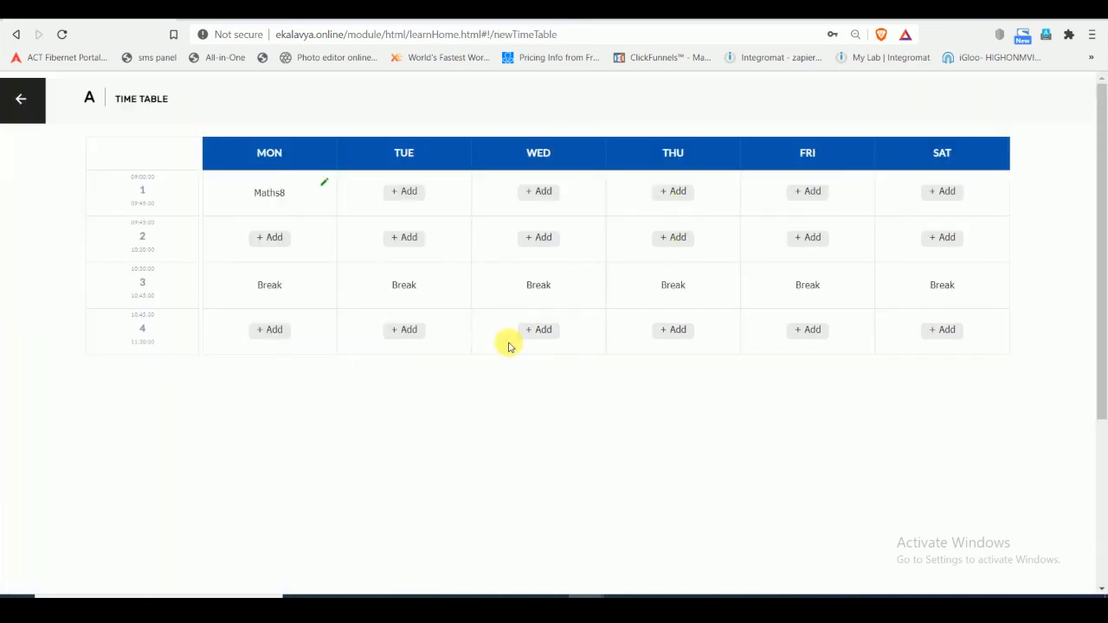
- Assign Social science8 and the signed-in teacher to Monday's fourth period and save the entry
left_click(271, 336)
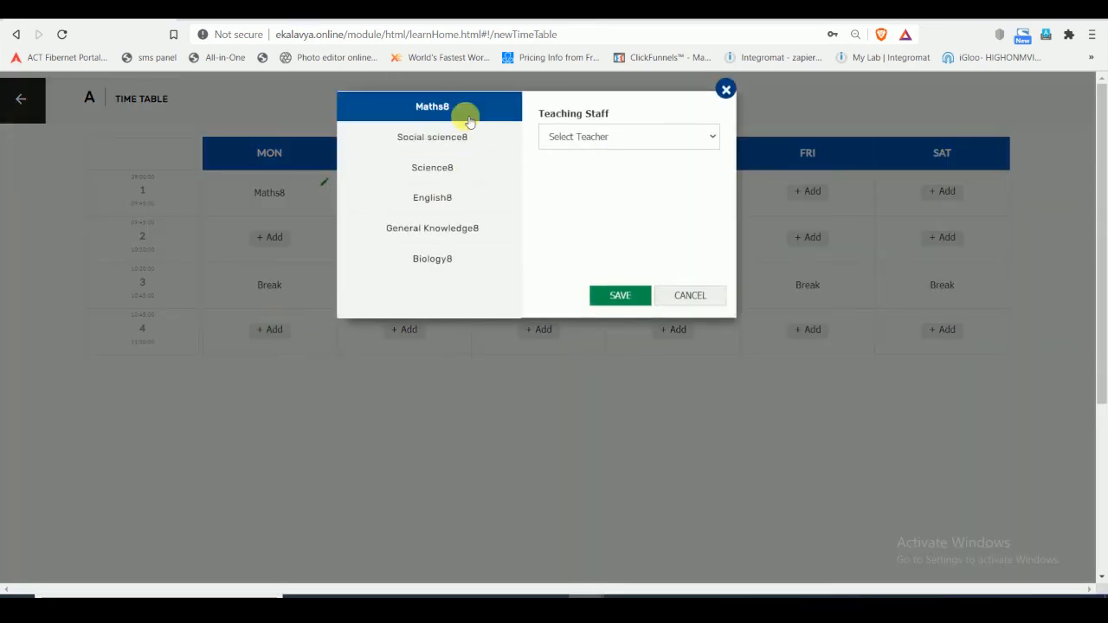
left_click(454, 146)
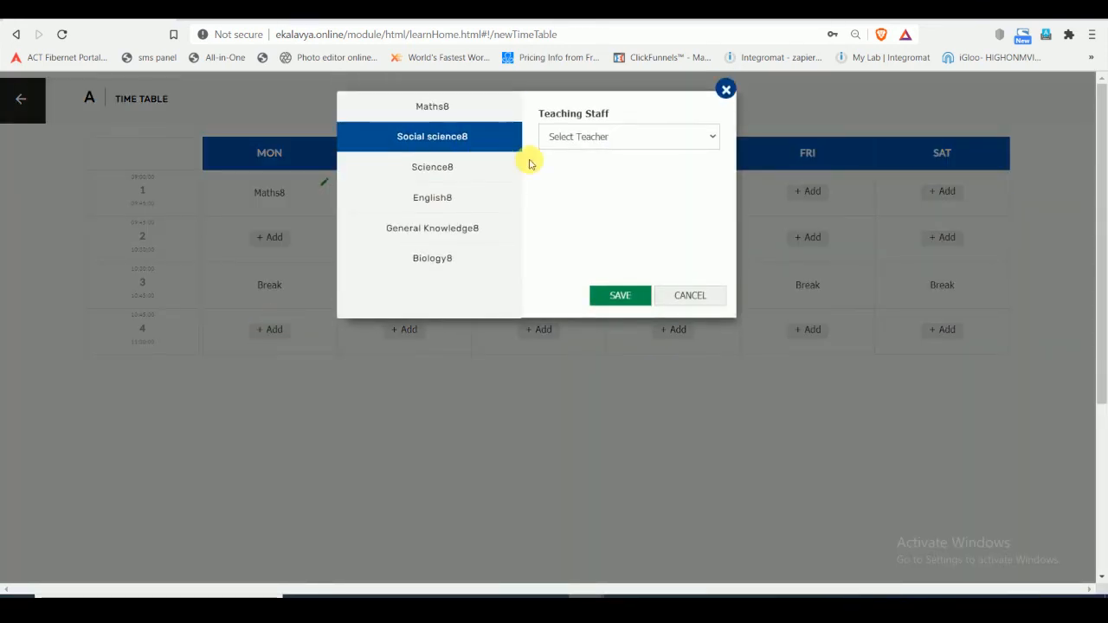
left_click(663, 135)
left_click(633, 180)
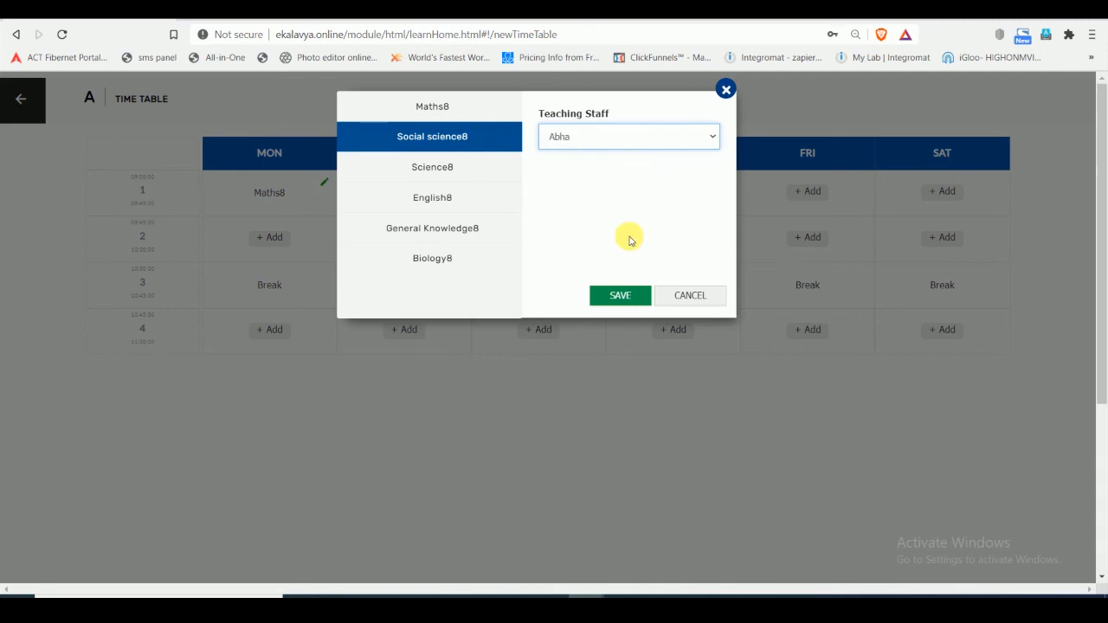
left_click(620, 295)
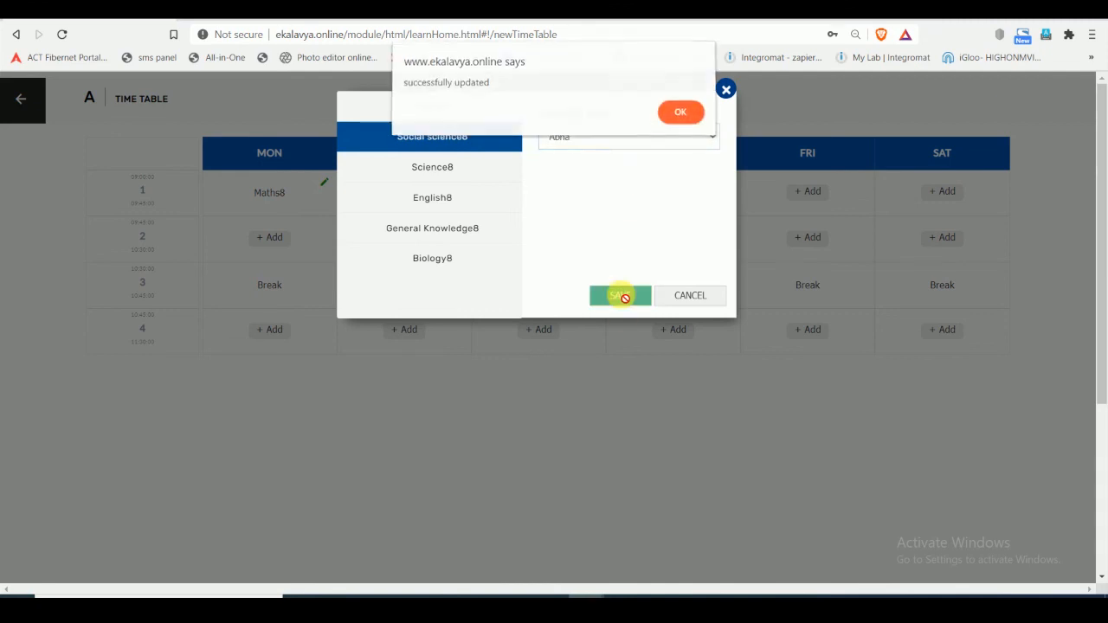
left_click(681, 116)
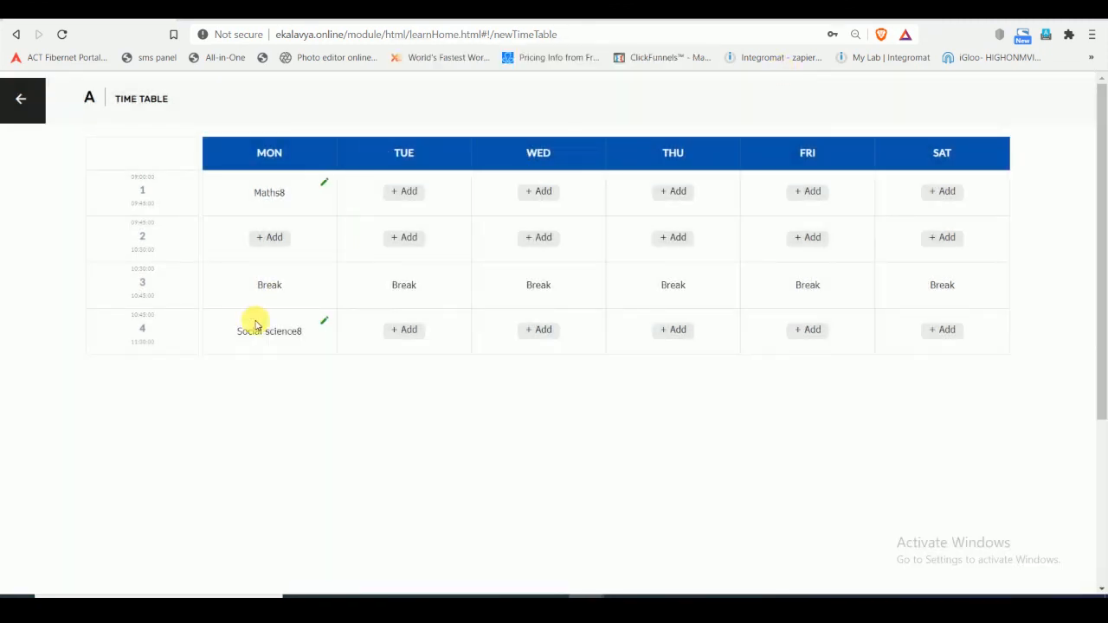
- Assign Maths8 and the same teacher to Tuesday's second period, save the entry and leave the timetable editor
left_click(411, 239)
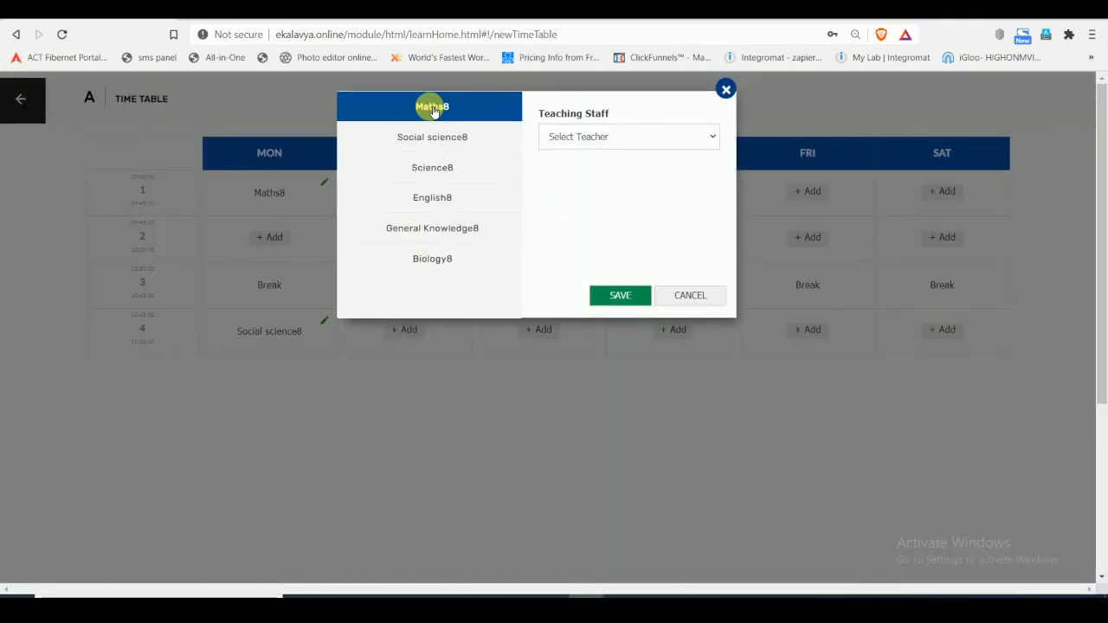
left_click(588, 136)
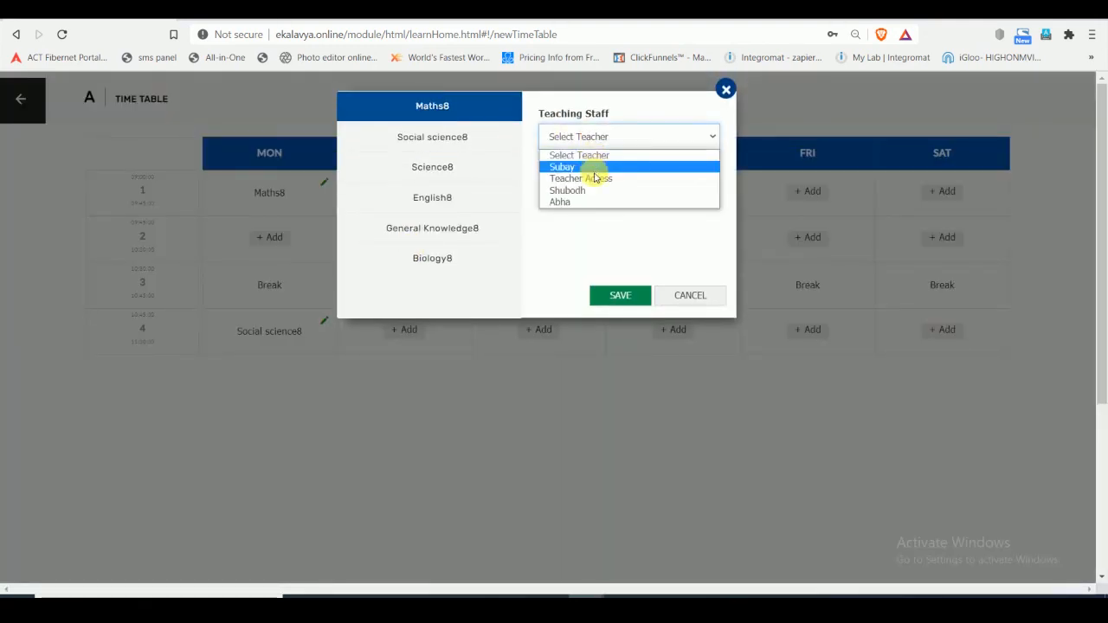
left_click(595, 201)
left_click(620, 295)
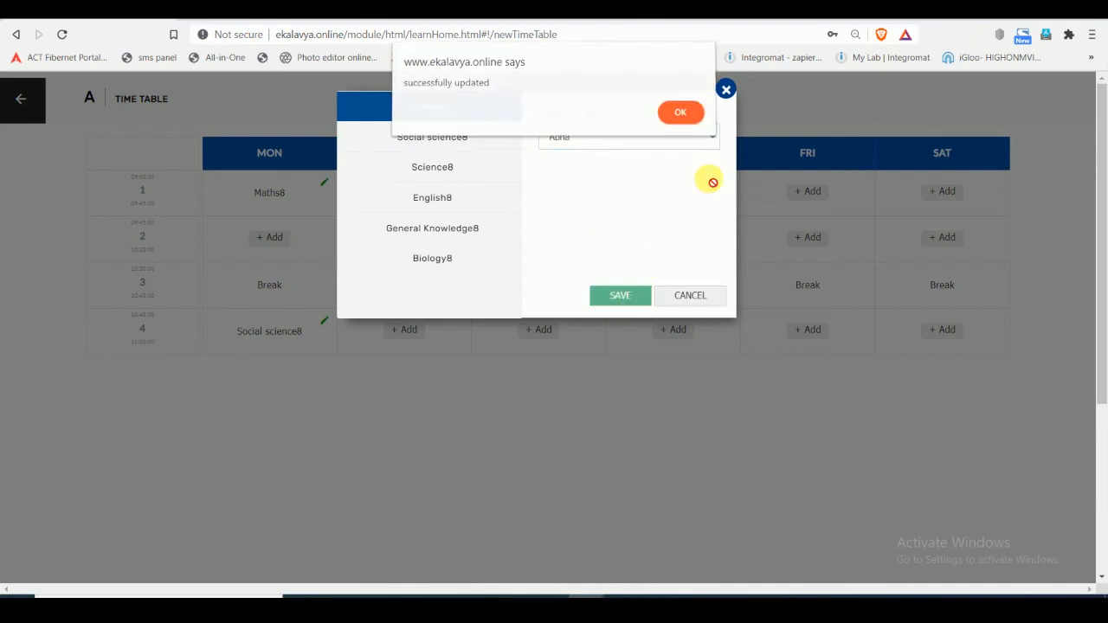
left_click(682, 113)
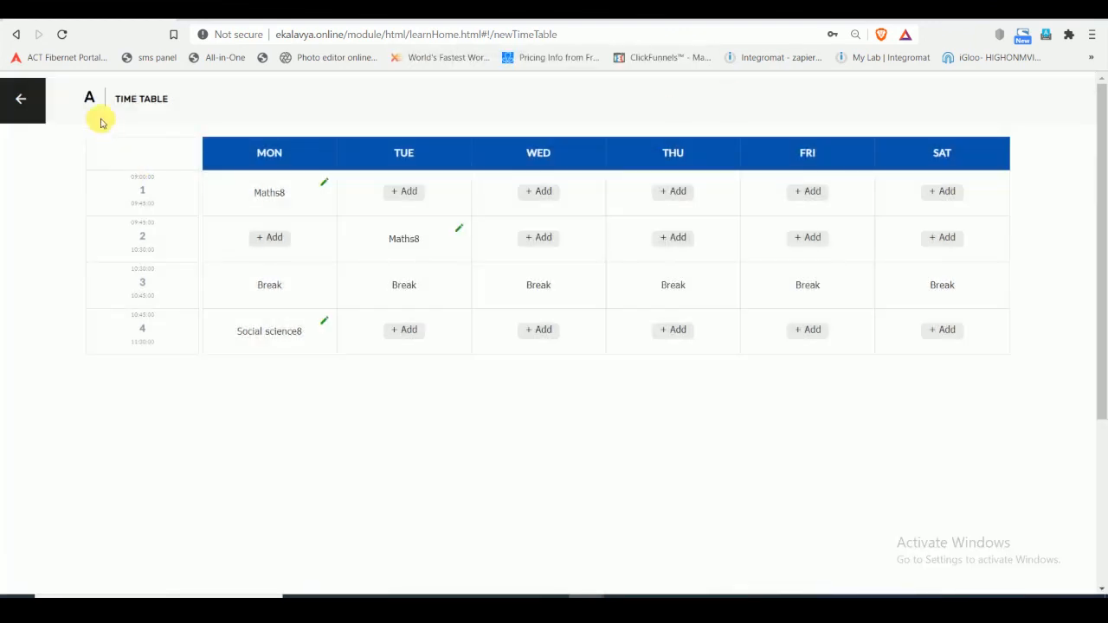
left_click(39, 101)
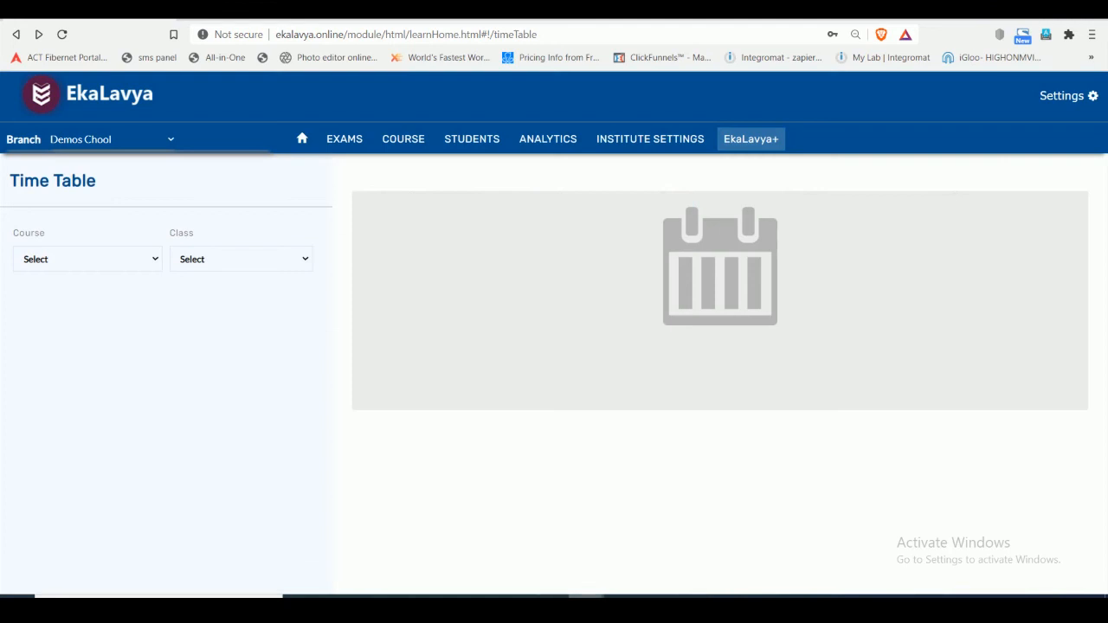
- Switch to the teacher's EkaLavya browser window and view the classes and timetable on the home page
mouse_move(589, 596)
left_click(508, 541)
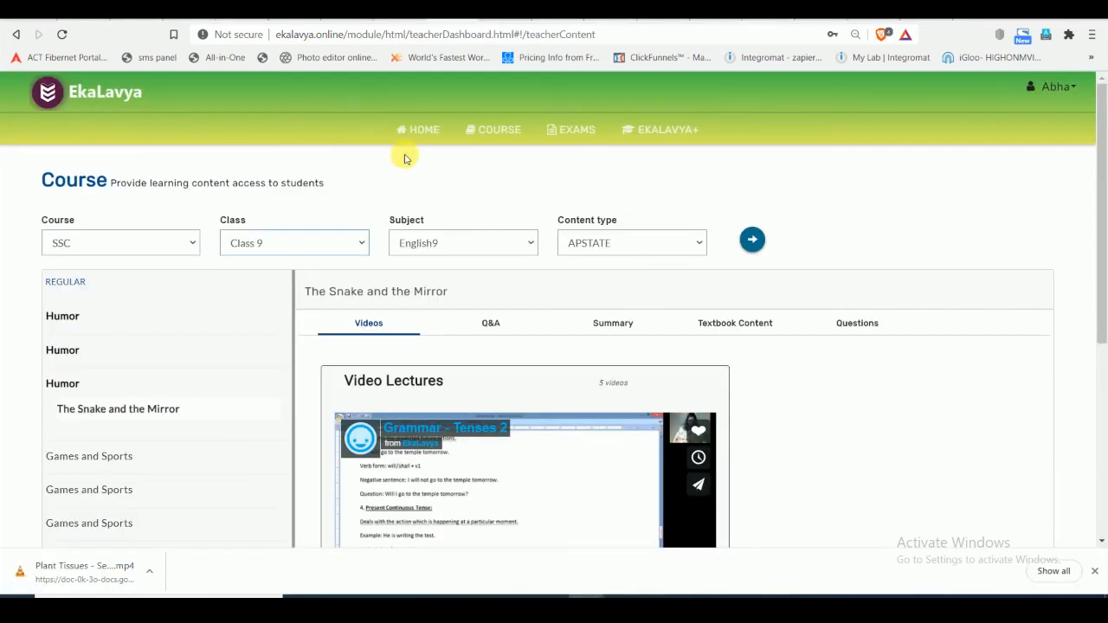
left_click(419, 130)
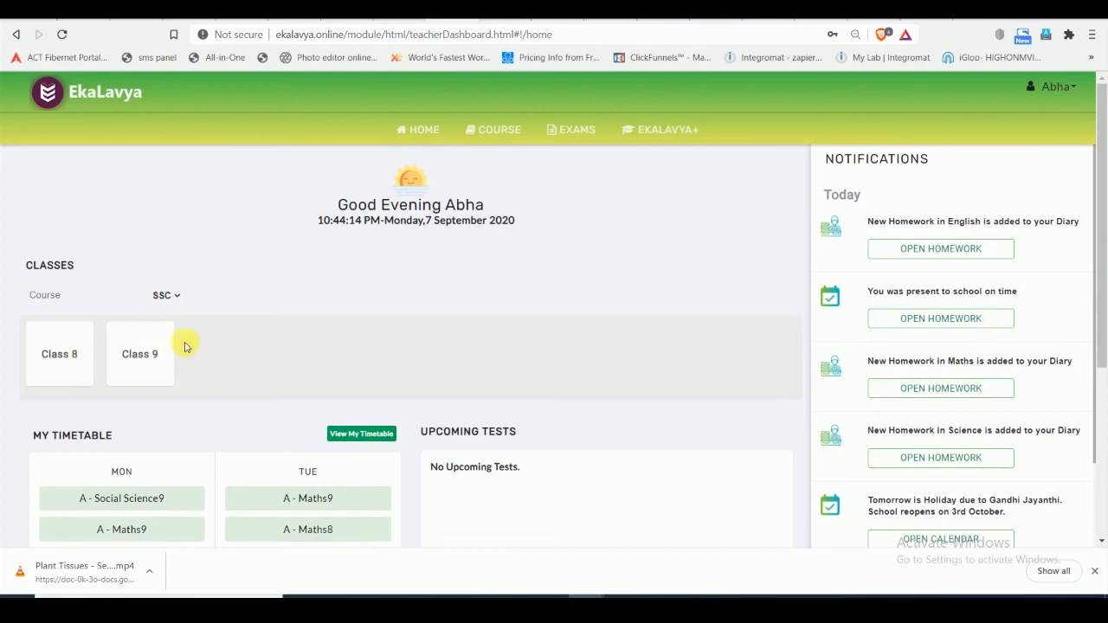
- On the teacher's course page, choose course SSC and Class 8, and check the subjects offered
left_click(494, 142)
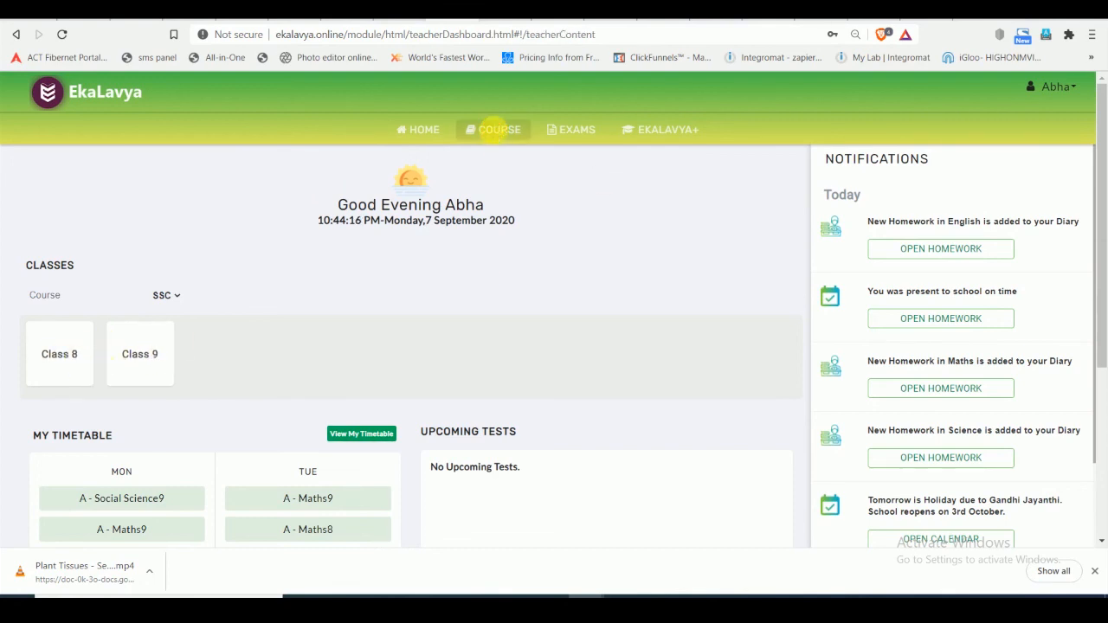
left_click(118, 245)
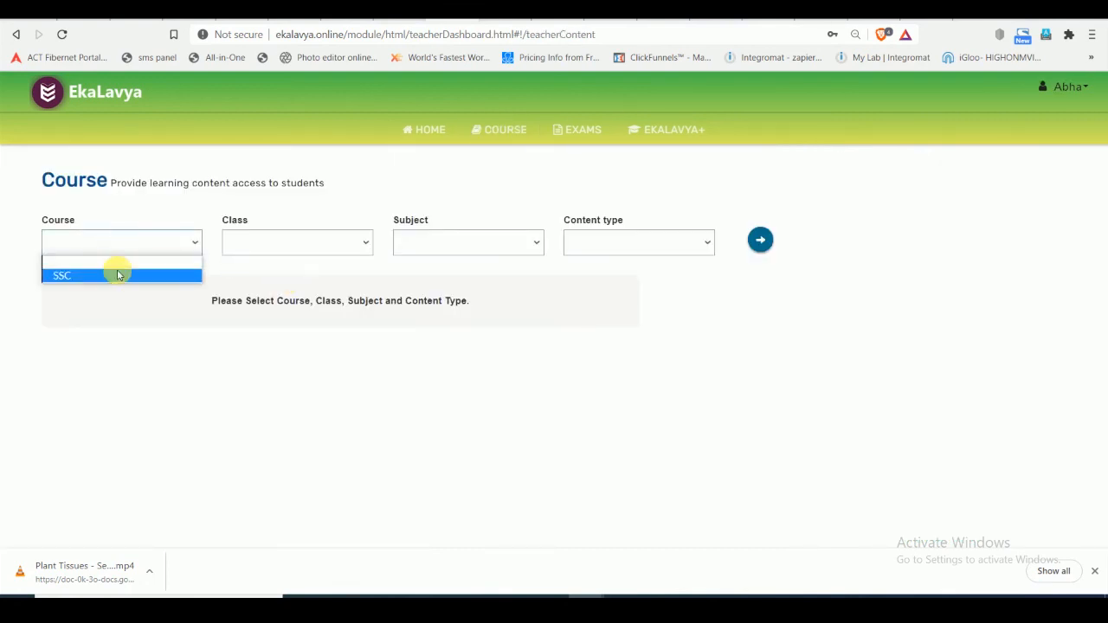
left_click(116, 274)
left_click(297, 244)
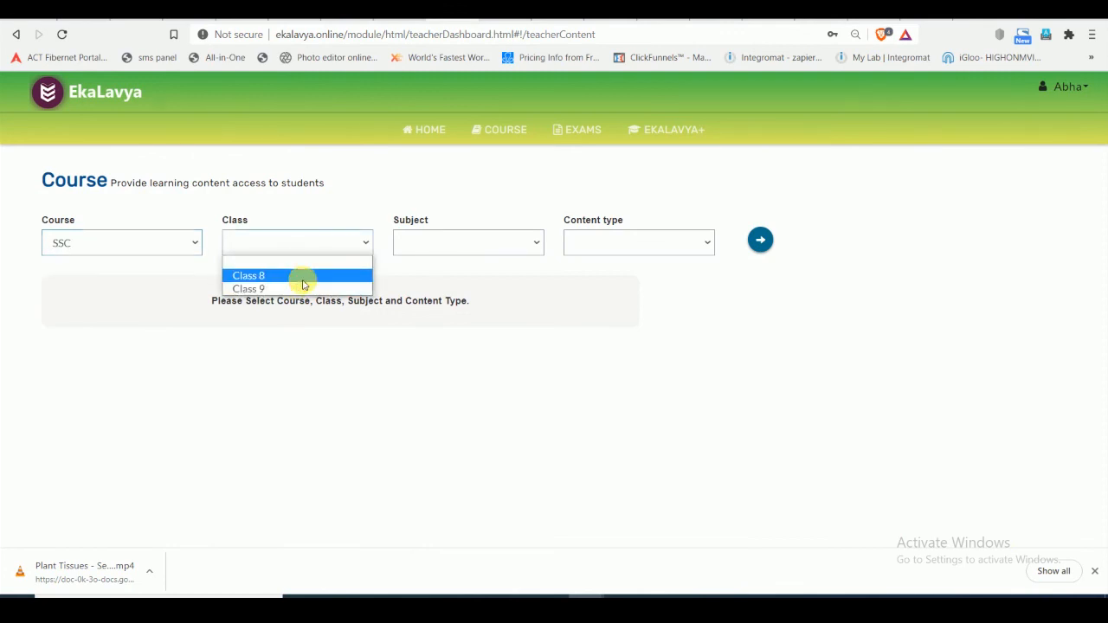
left_click(300, 276)
left_click(438, 243)
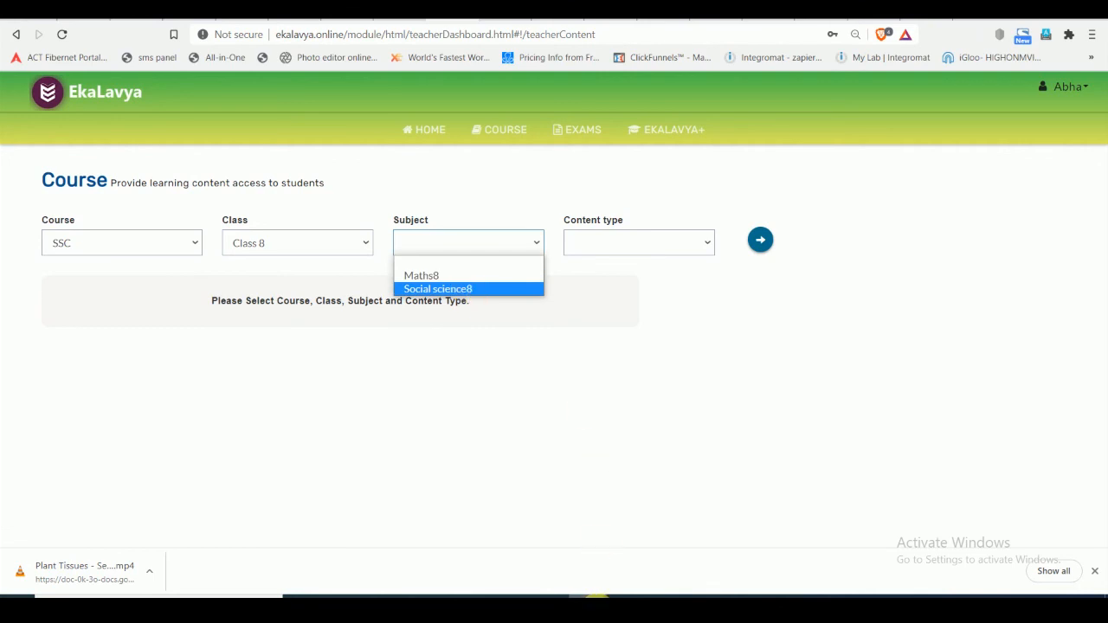
- Switch back to the admin's browser window, choose course SSC on the Time Table page and open the class list
mouse_move(597, 597)
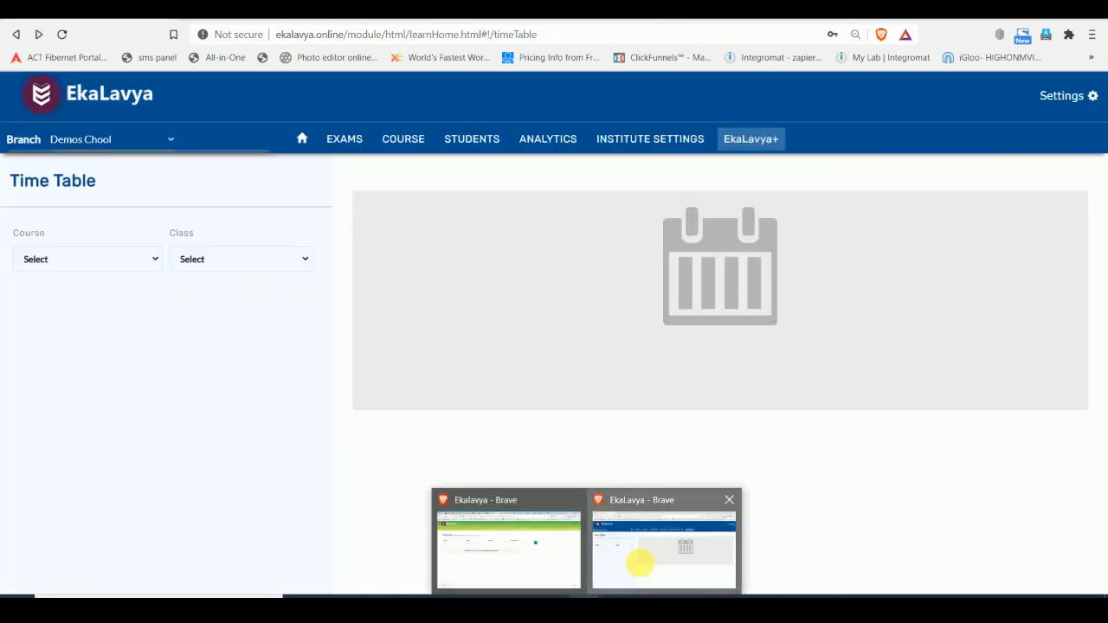
left_click(638, 564)
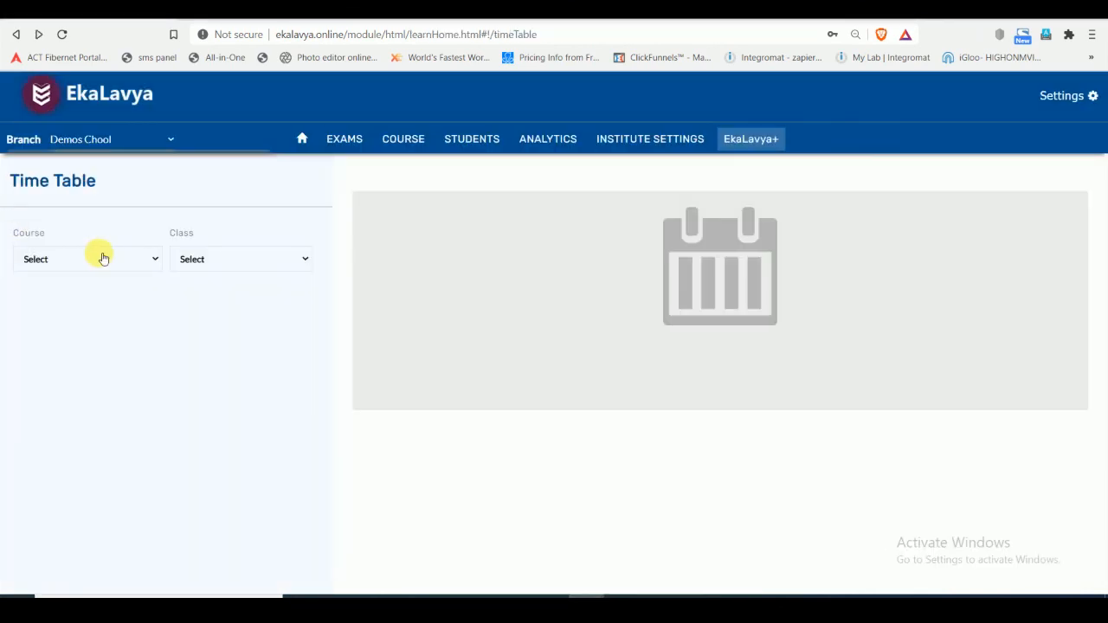
left_click(102, 259)
left_click(101, 288)
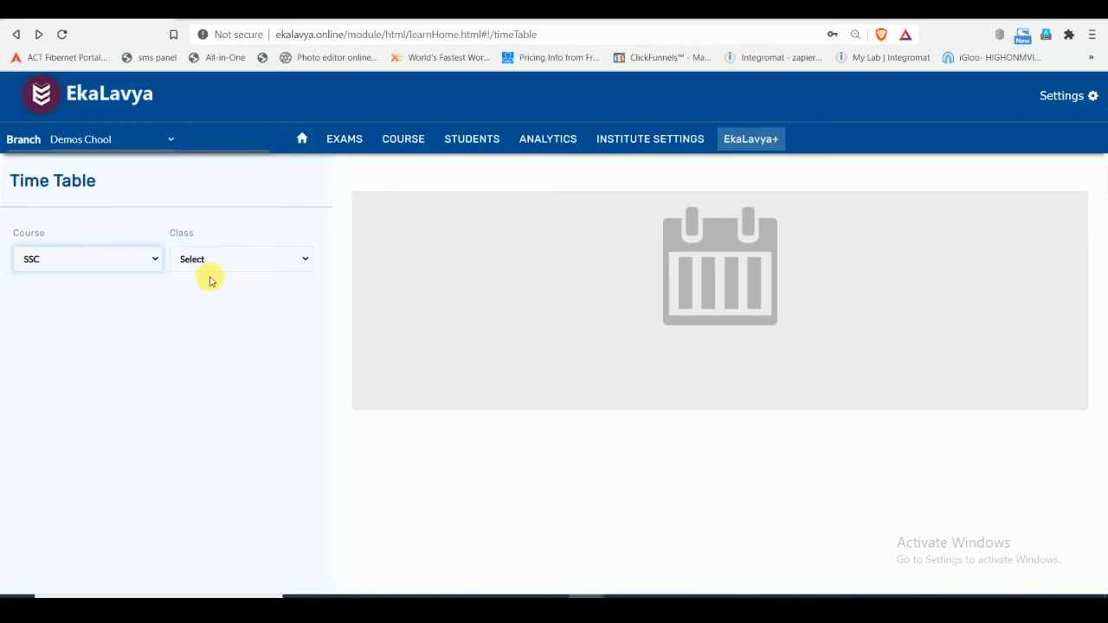
left_click(210, 264)
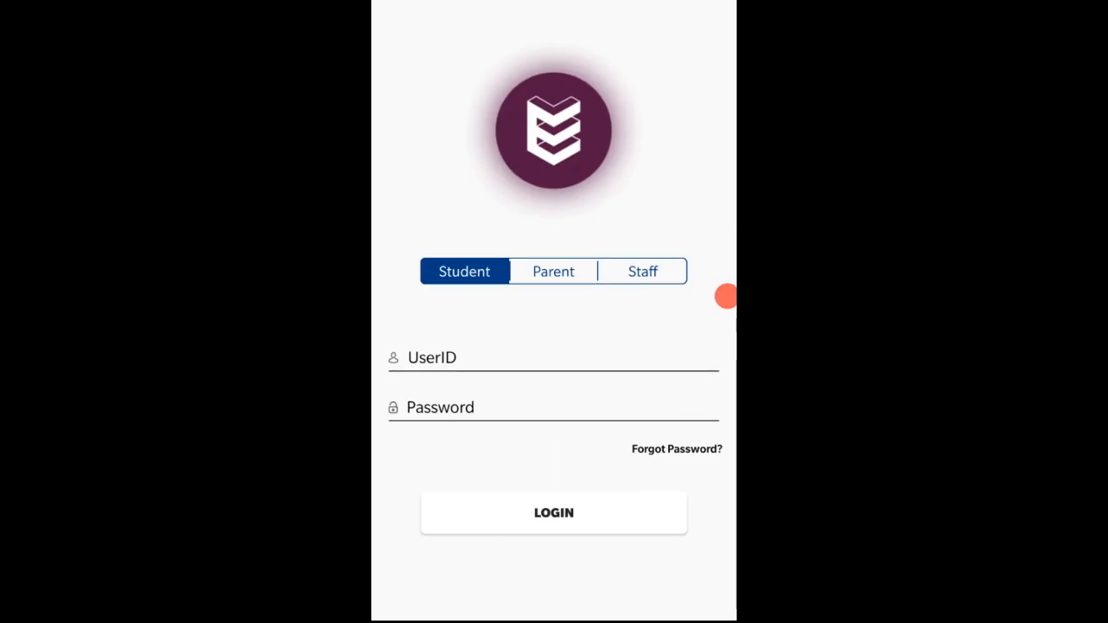
- Sign in to the EkaLavya mobile app as Staff with the teacher's user ID and account password, and decline saving the password
left_click(642, 272)
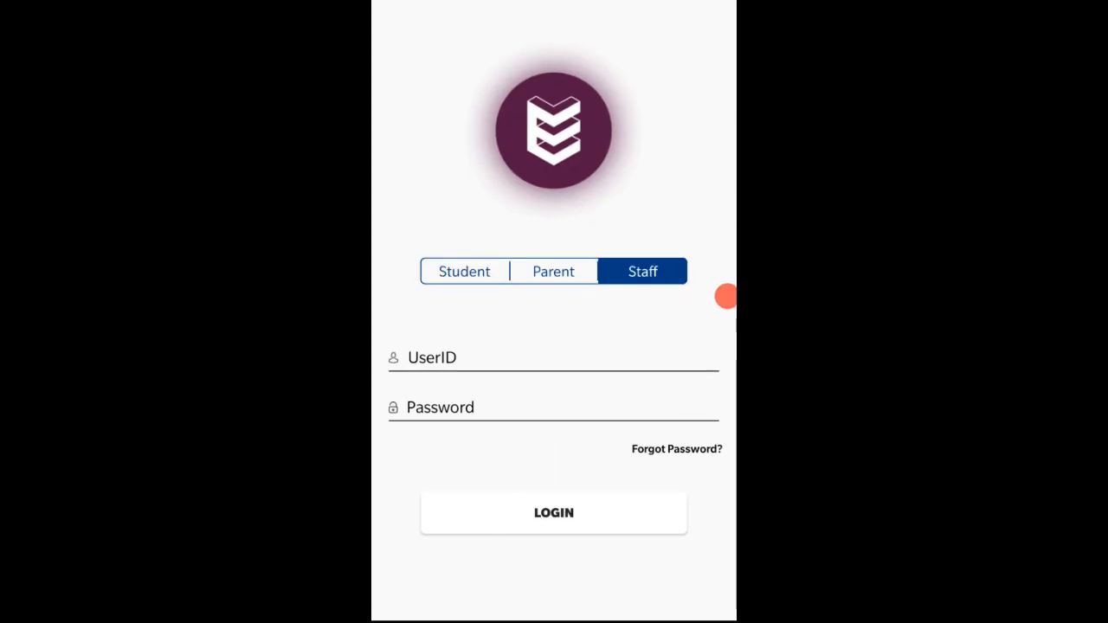
left_click(554, 358)
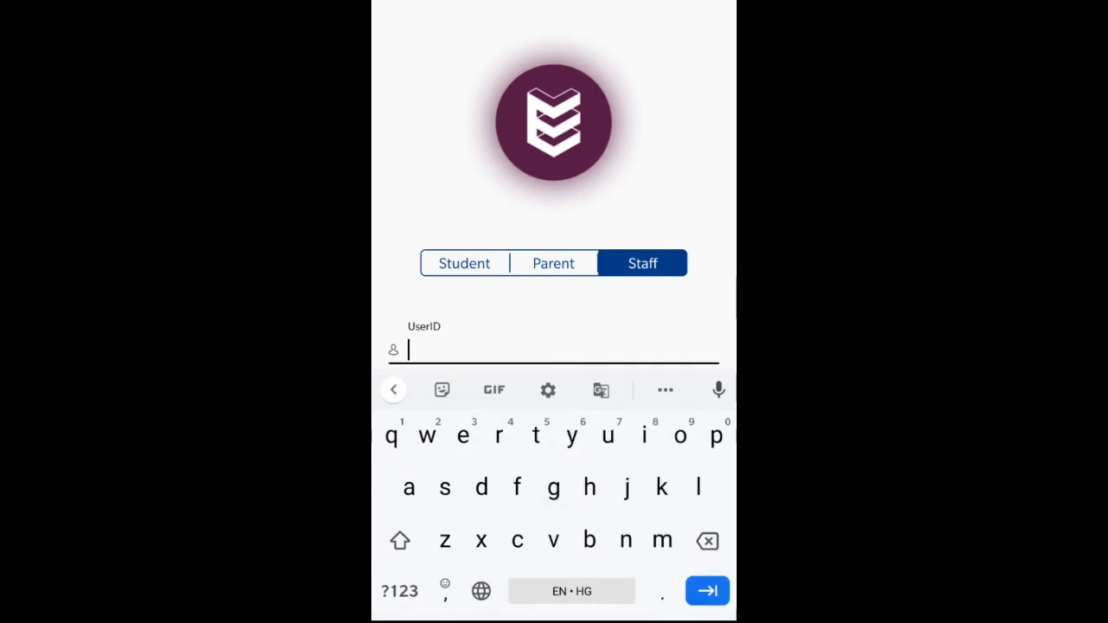
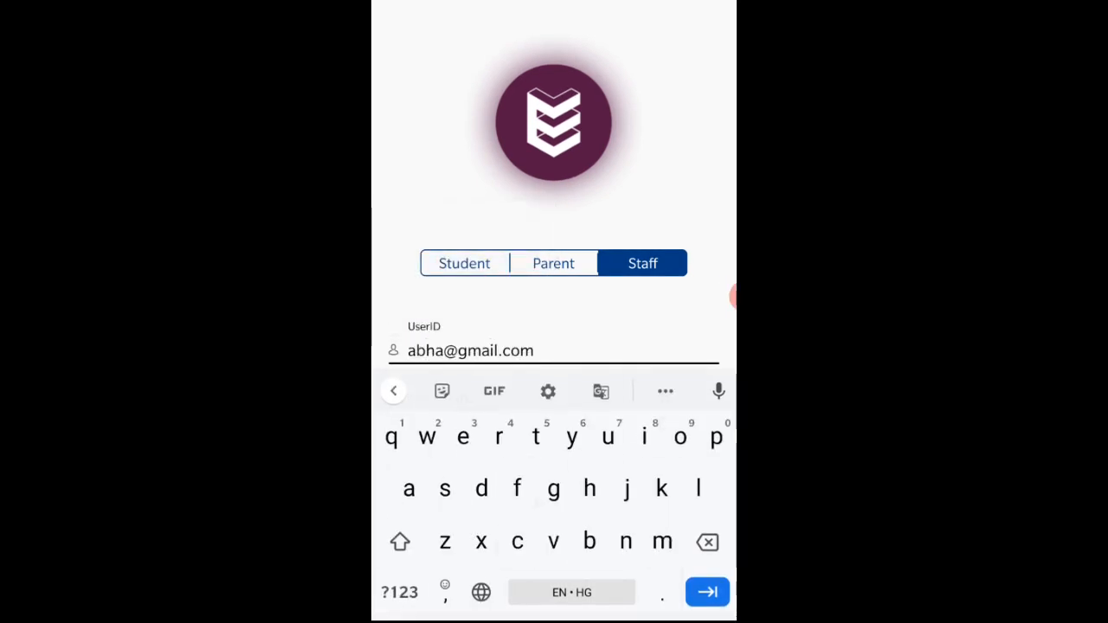
key("Escape")
left_click(554, 408)
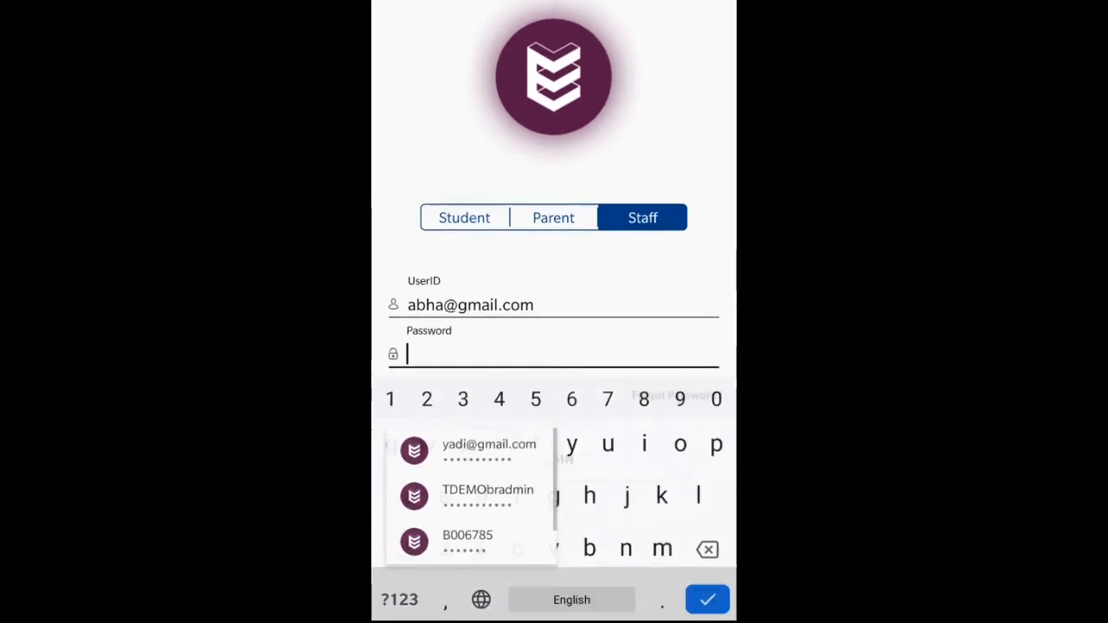
type("w")
type("•••••••••$")
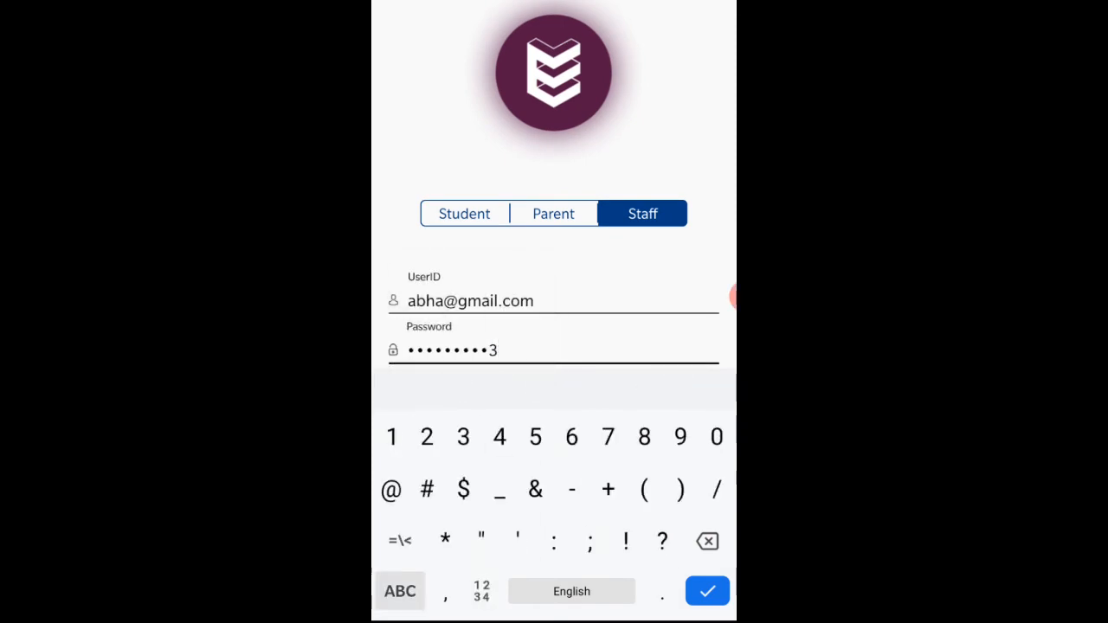
key("Return")
left_click(554, 512)
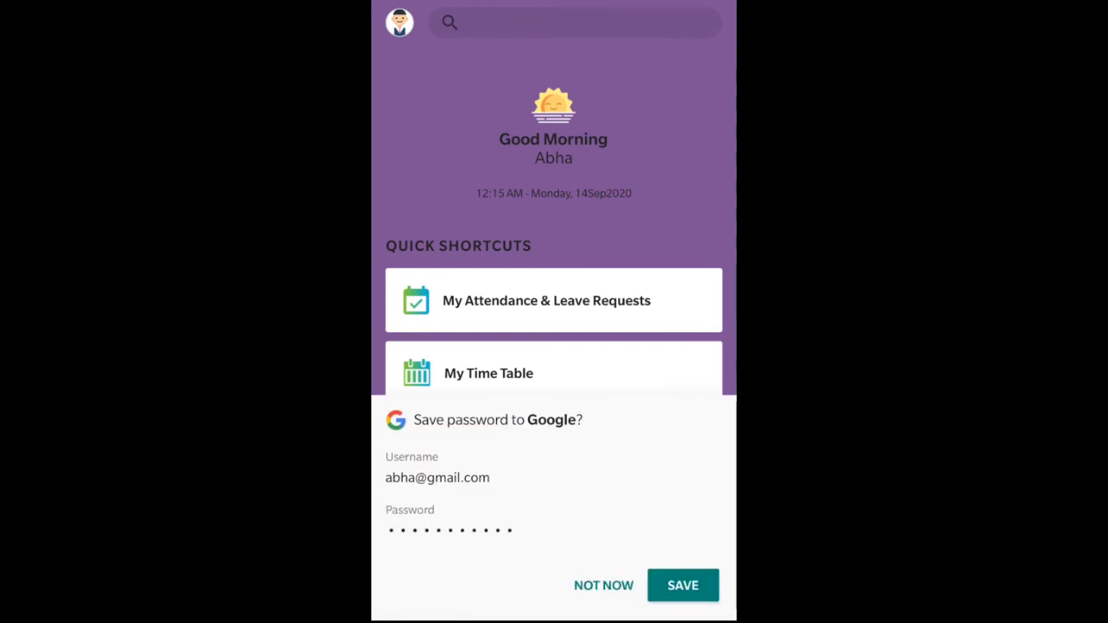
left_click(603, 585)
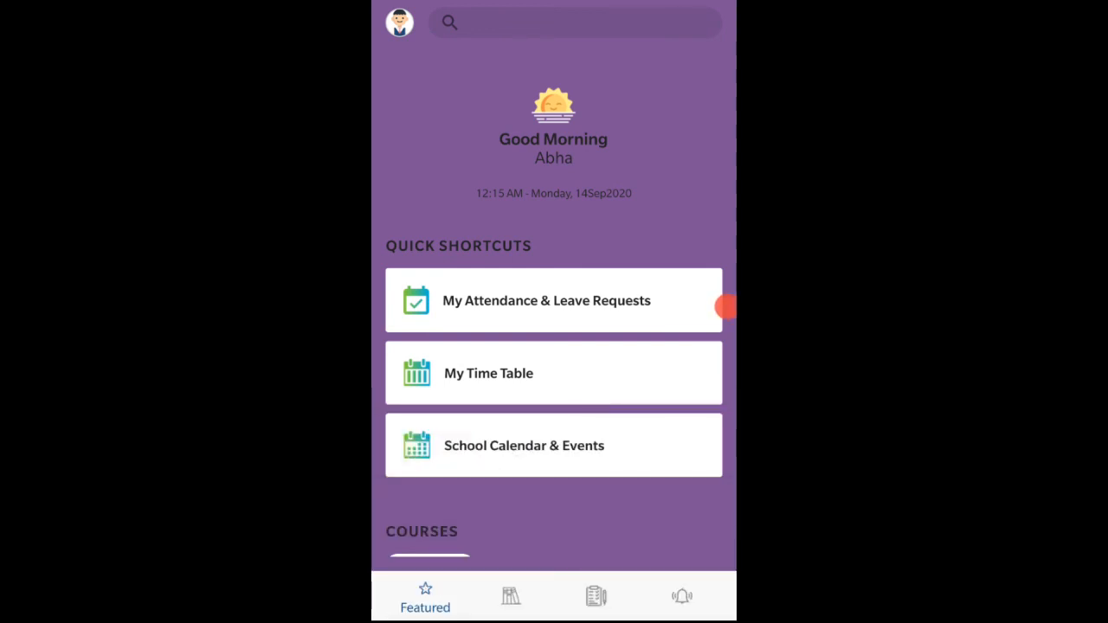
- Look through the mobile home page's shortcuts, courses, tests and to-do sections
scroll(554, 310, "down", 3)
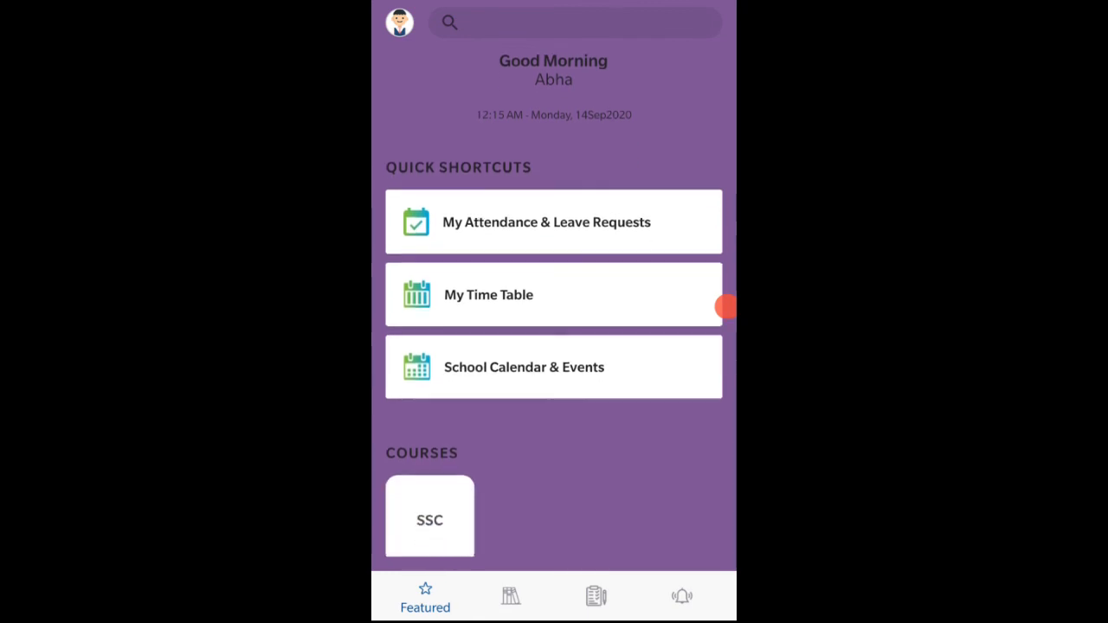
scroll(553, 310, "down", 4)
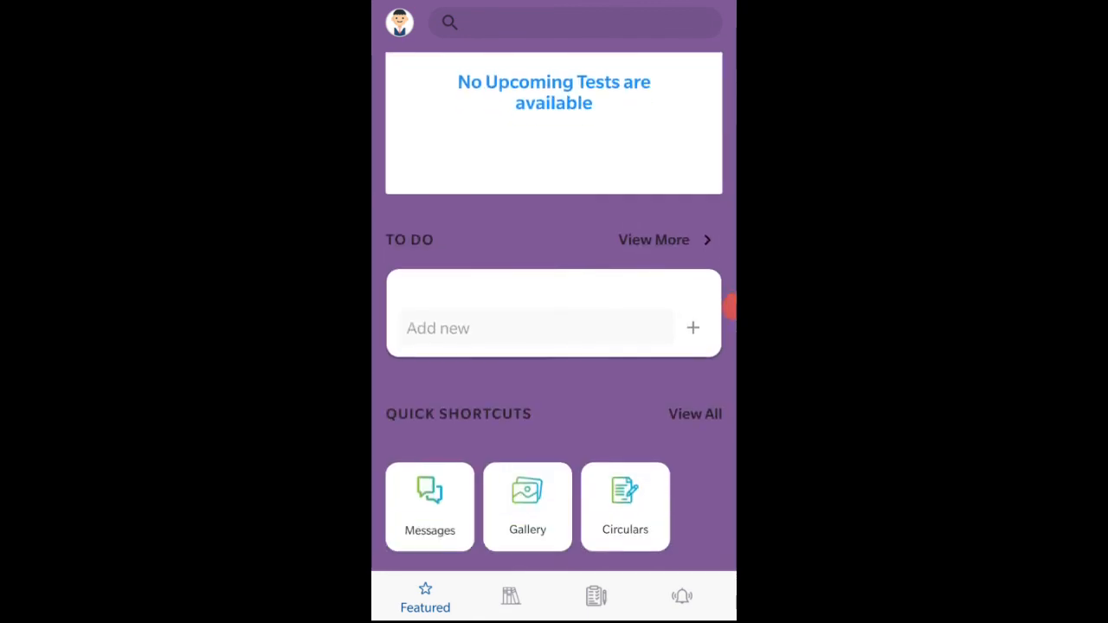
scroll(554, 310, "up", 7)
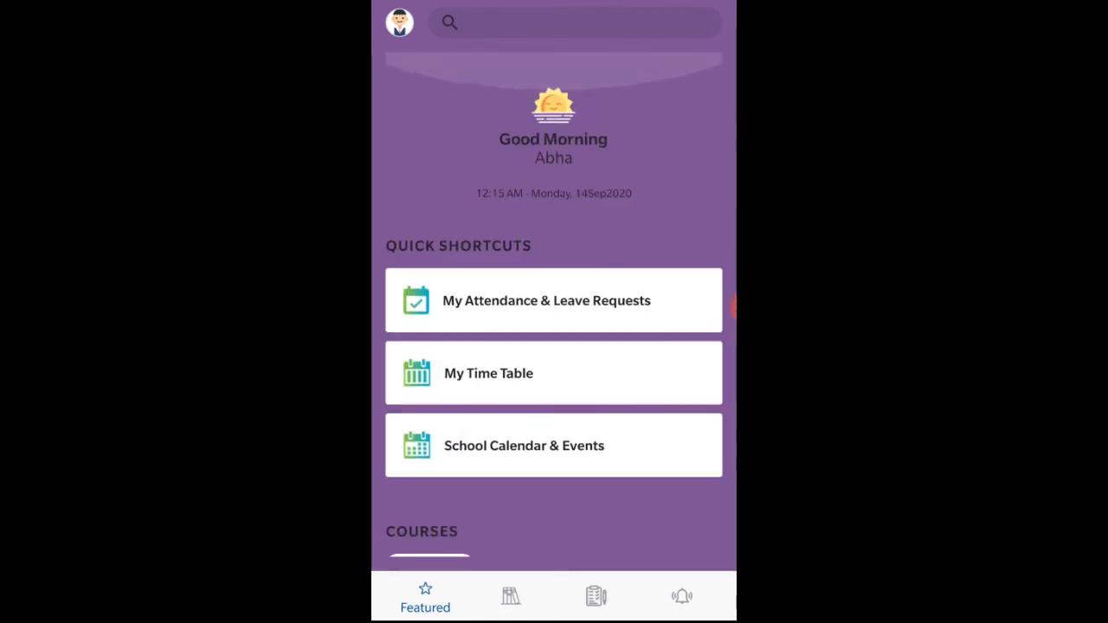
- Open the mobile course page and check the SSC subjects offered for Class 8 and Class 9
left_click(510, 596)
scroll(553, 179, "right", 1)
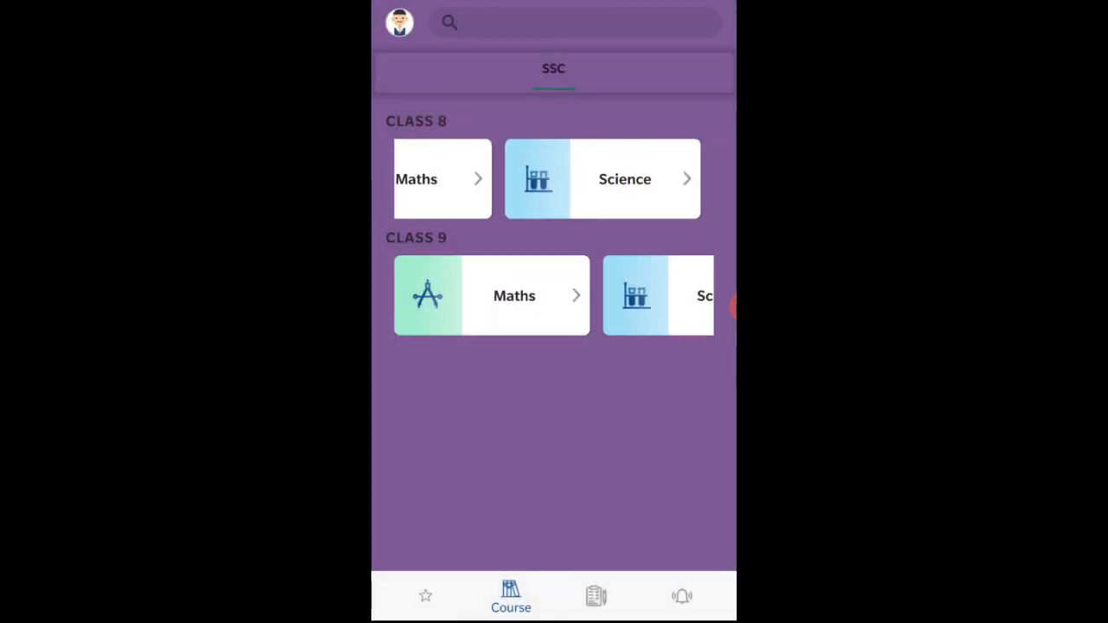
scroll(554, 179, "left", 1)
scroll(553, 296, "right", 3)
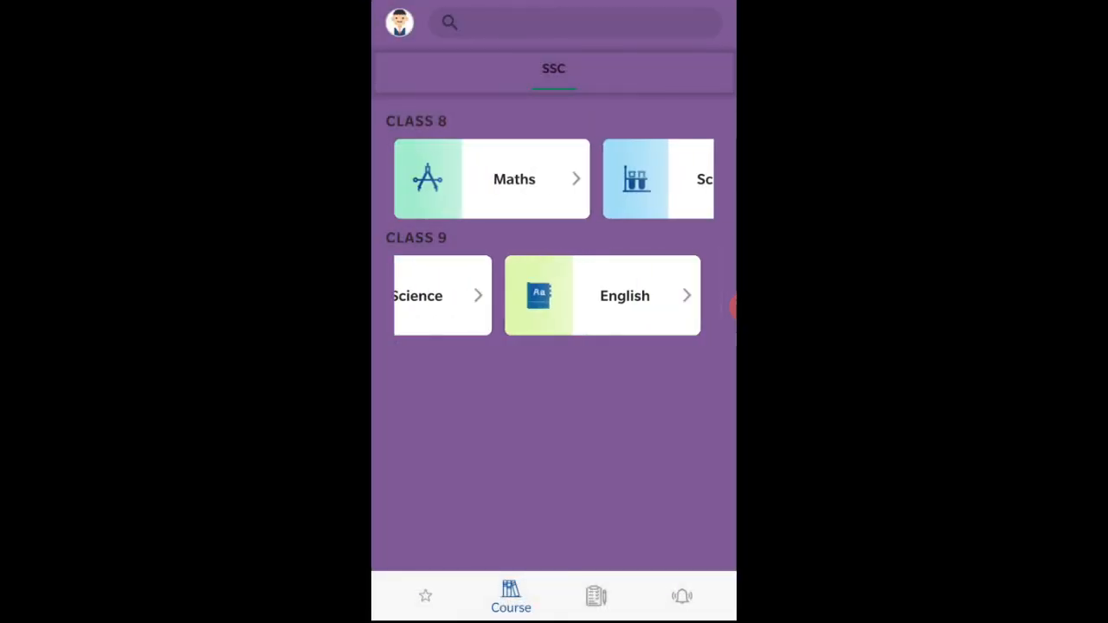
scroll(554, 295, "left", 3)
scroll(554, 295, "right", 3)
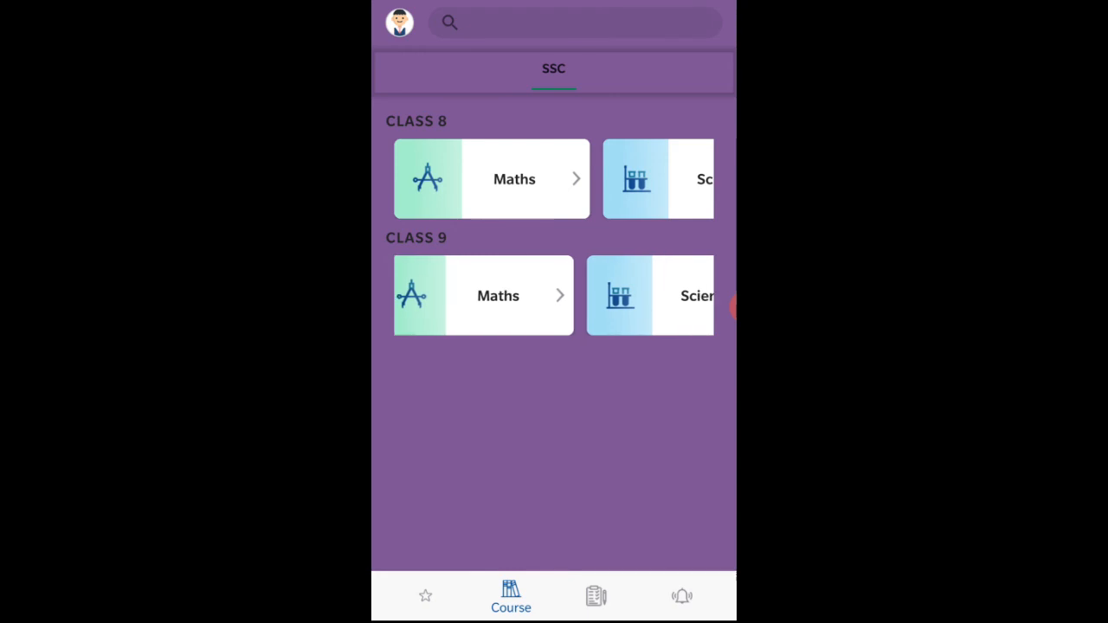
- Open The Snake and the Mirror lesson from the Humor chapter of Class 9 English
left_click(624, 295)
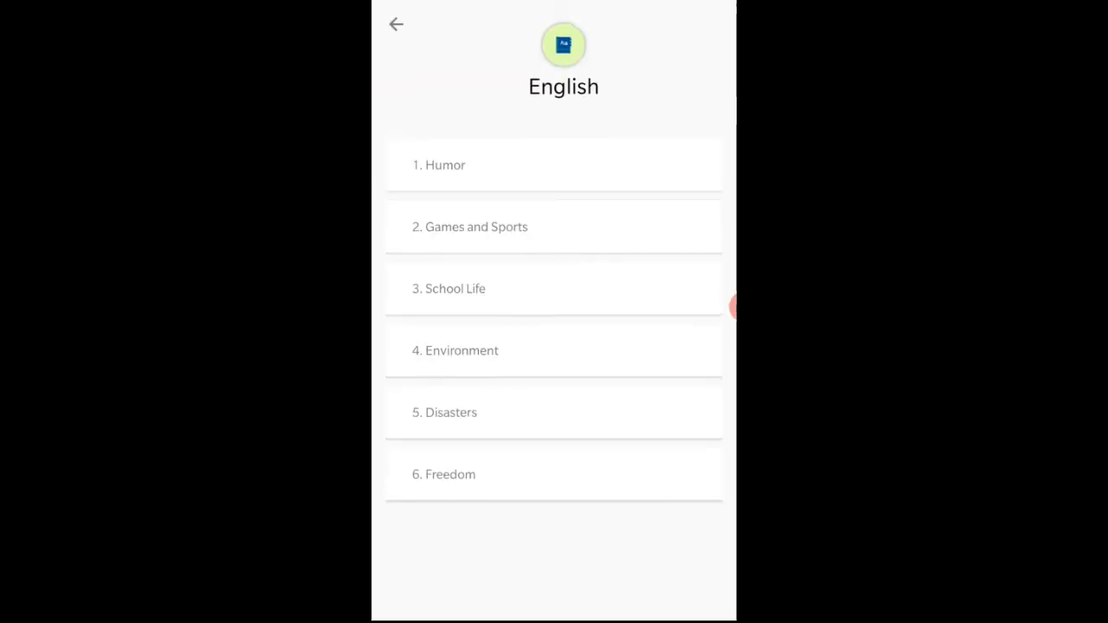
left_click(485, 157)
left_click(493, 159)
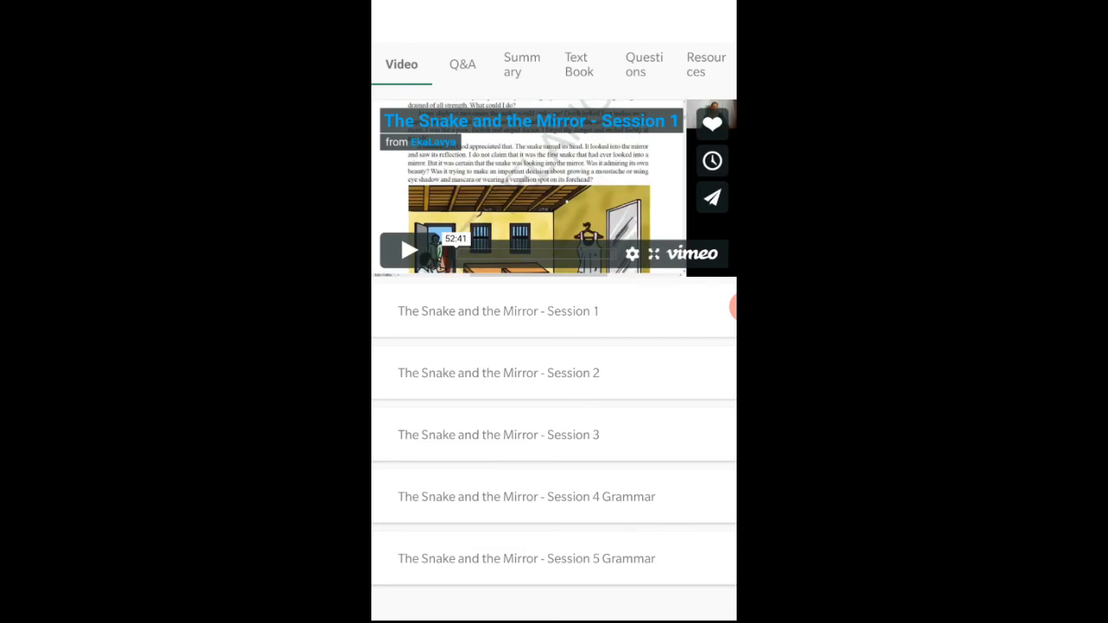
- Review the lesson's summary, textbook, questions and resources, and return to its video sessions
left_click(522, 64)
left_click(402, 64)
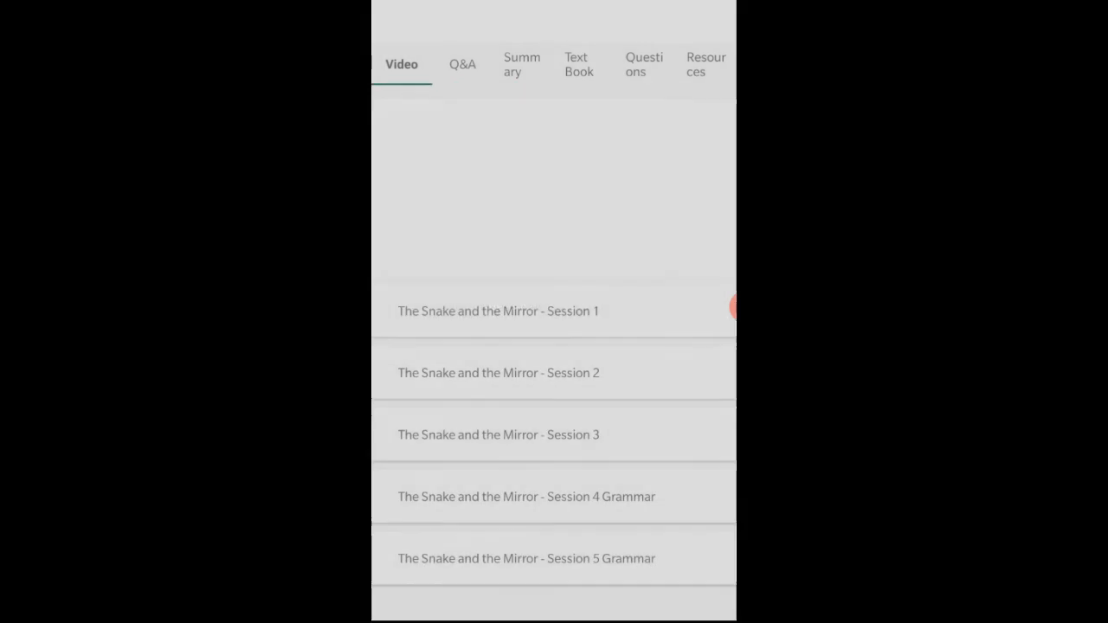
left_click(522, 64)
left_click(579, 64)
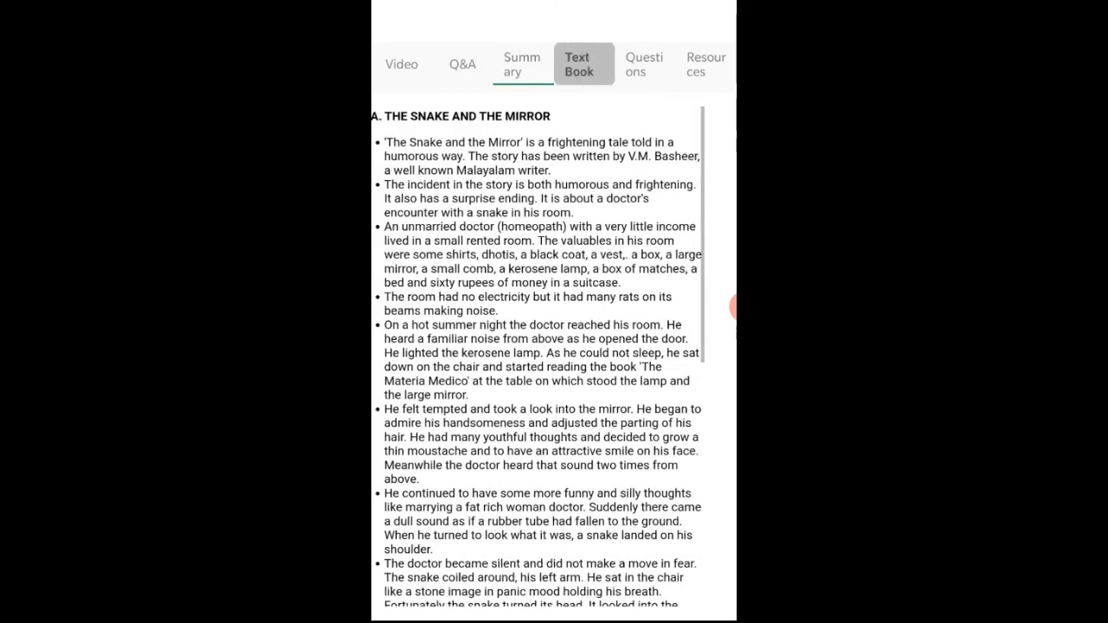
left_click(644, 64)
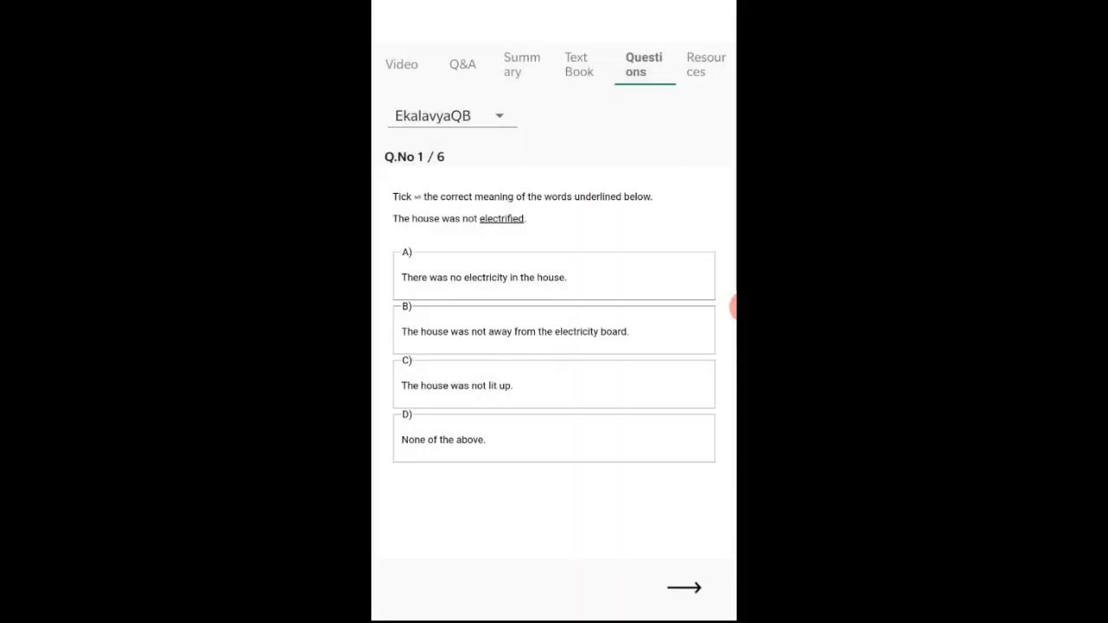
left_click(707, 64)
left_click(401, 64)
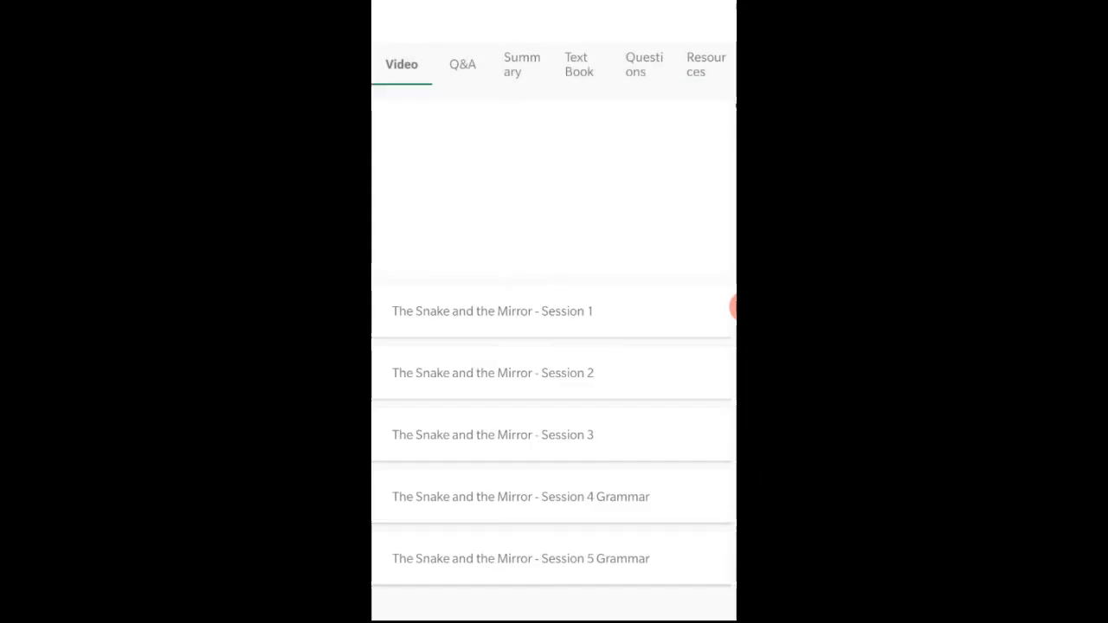
- Go back to the course page and open the Hydrosphere chapter's videos in Class 9 Science
key("Escape")
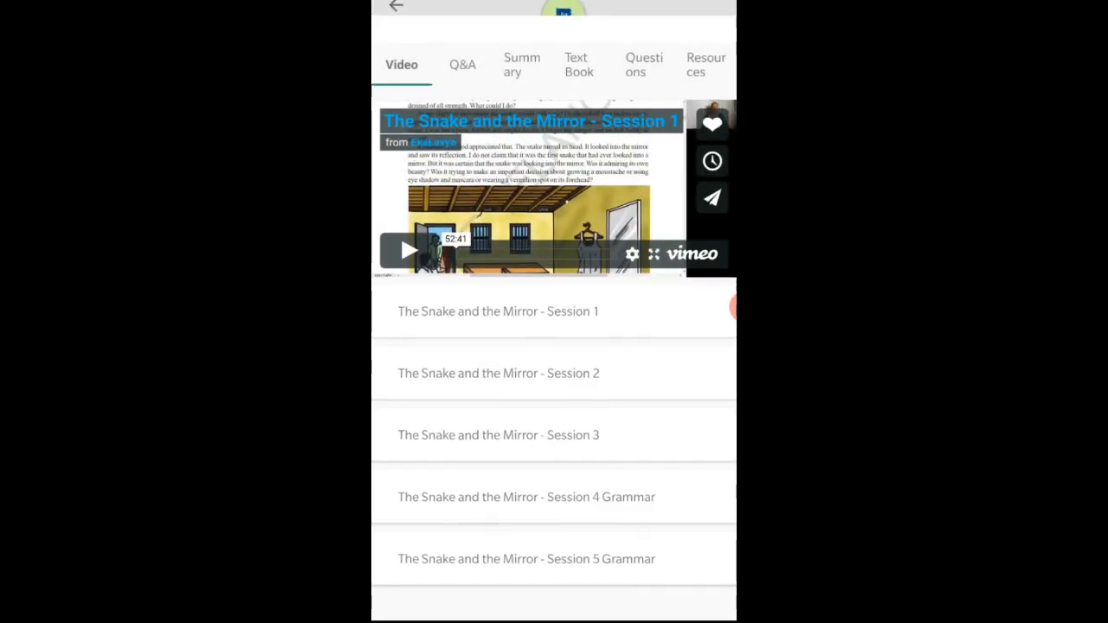
key("Escape")
key("Escape")
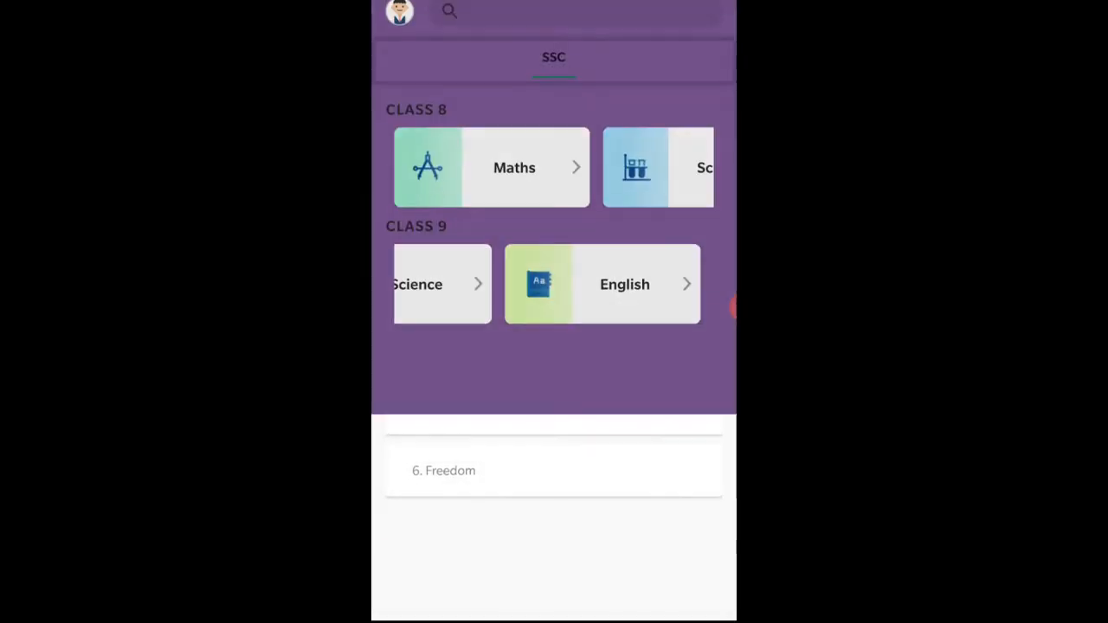
left_click(577, 295)
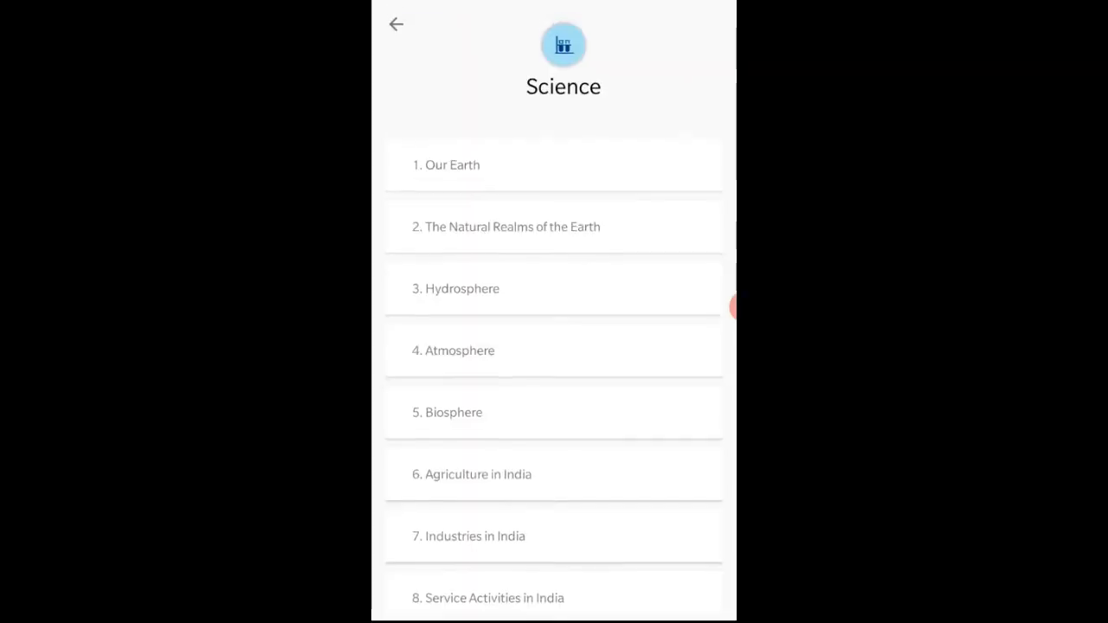
left_click(519, 283)
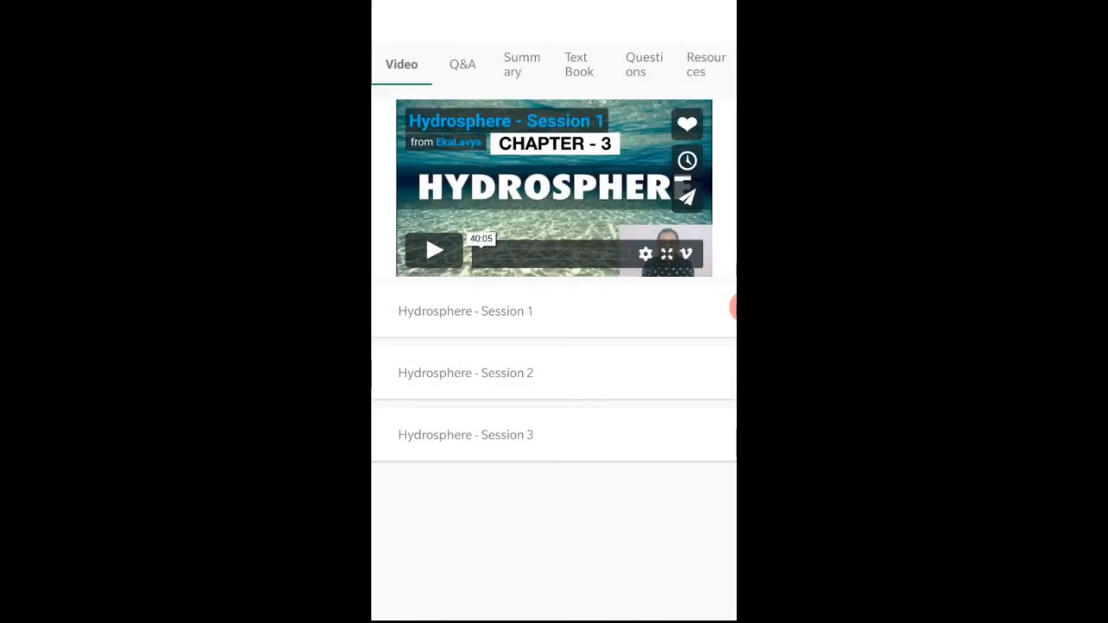